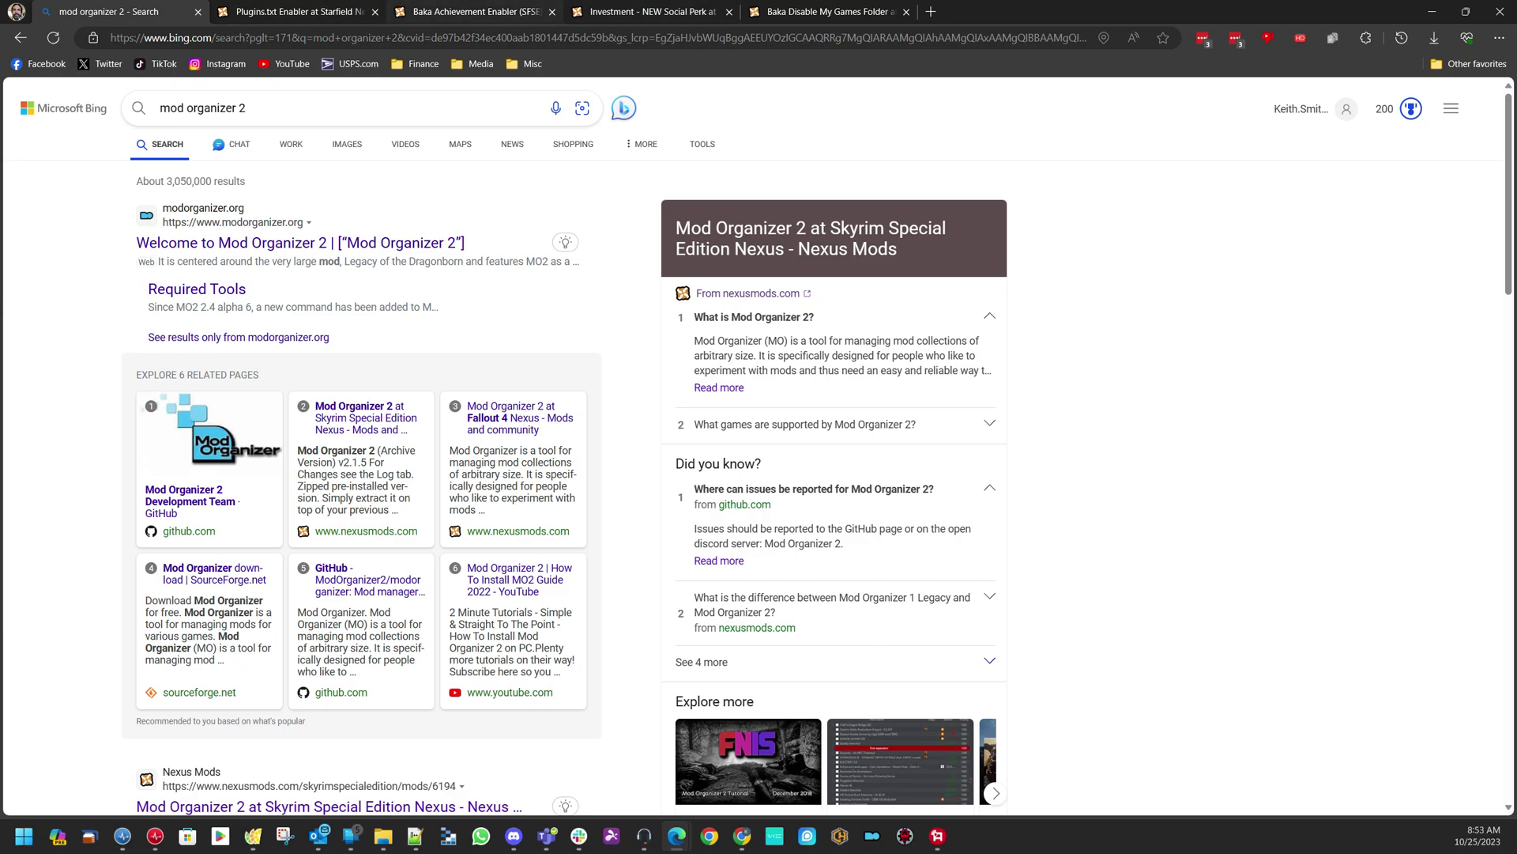
Look through the open Nexus pages for Baka Achievement Enabler, Plugins.txt Enabler, Baka Disable My Games Folder and Investment - NEW Social Perk
left_click(469, 11)
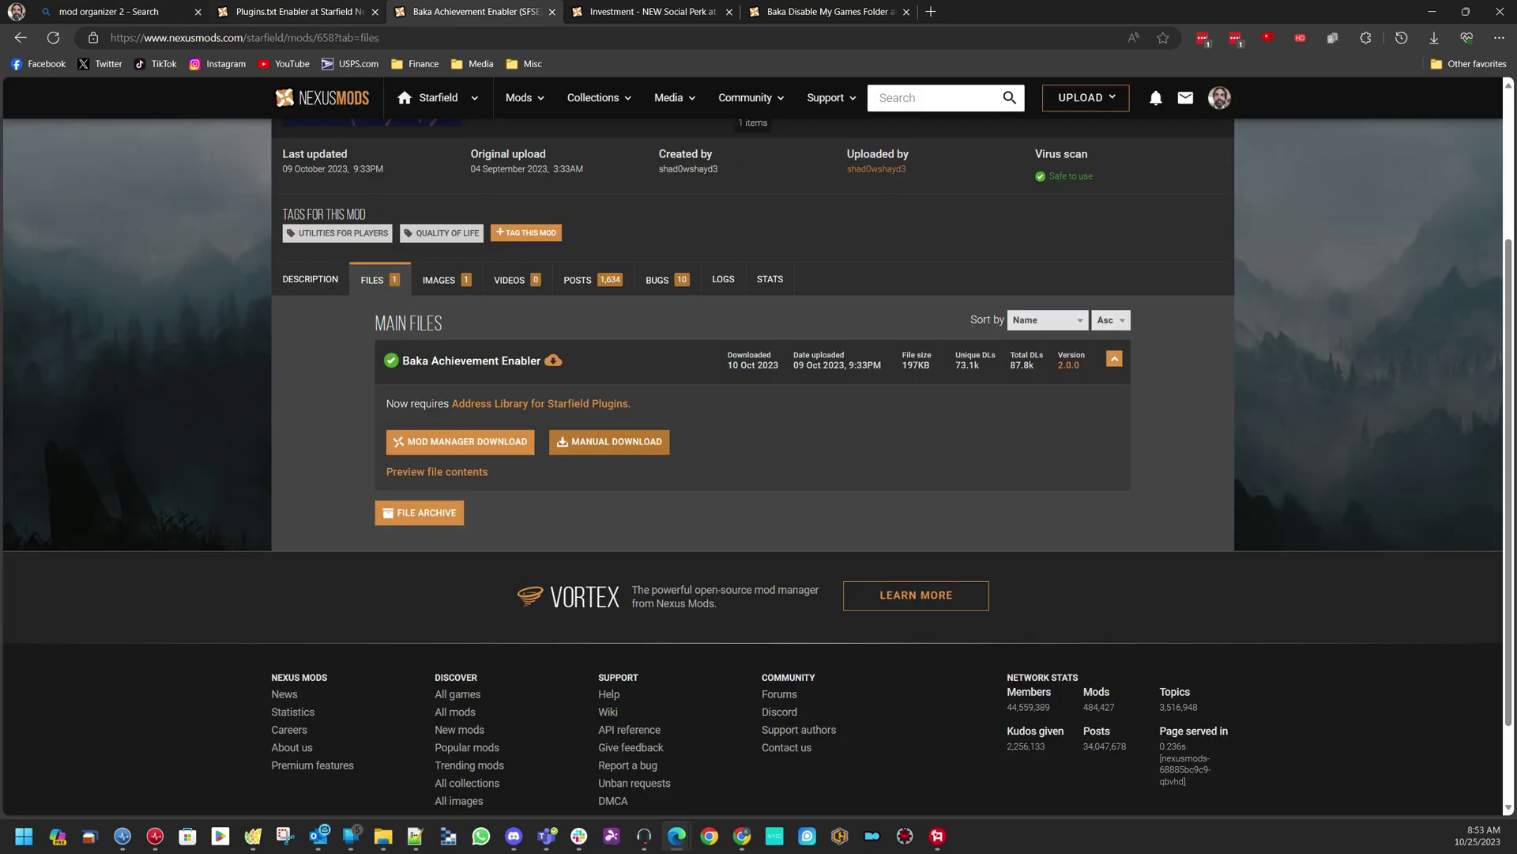
key("ctrl+2")
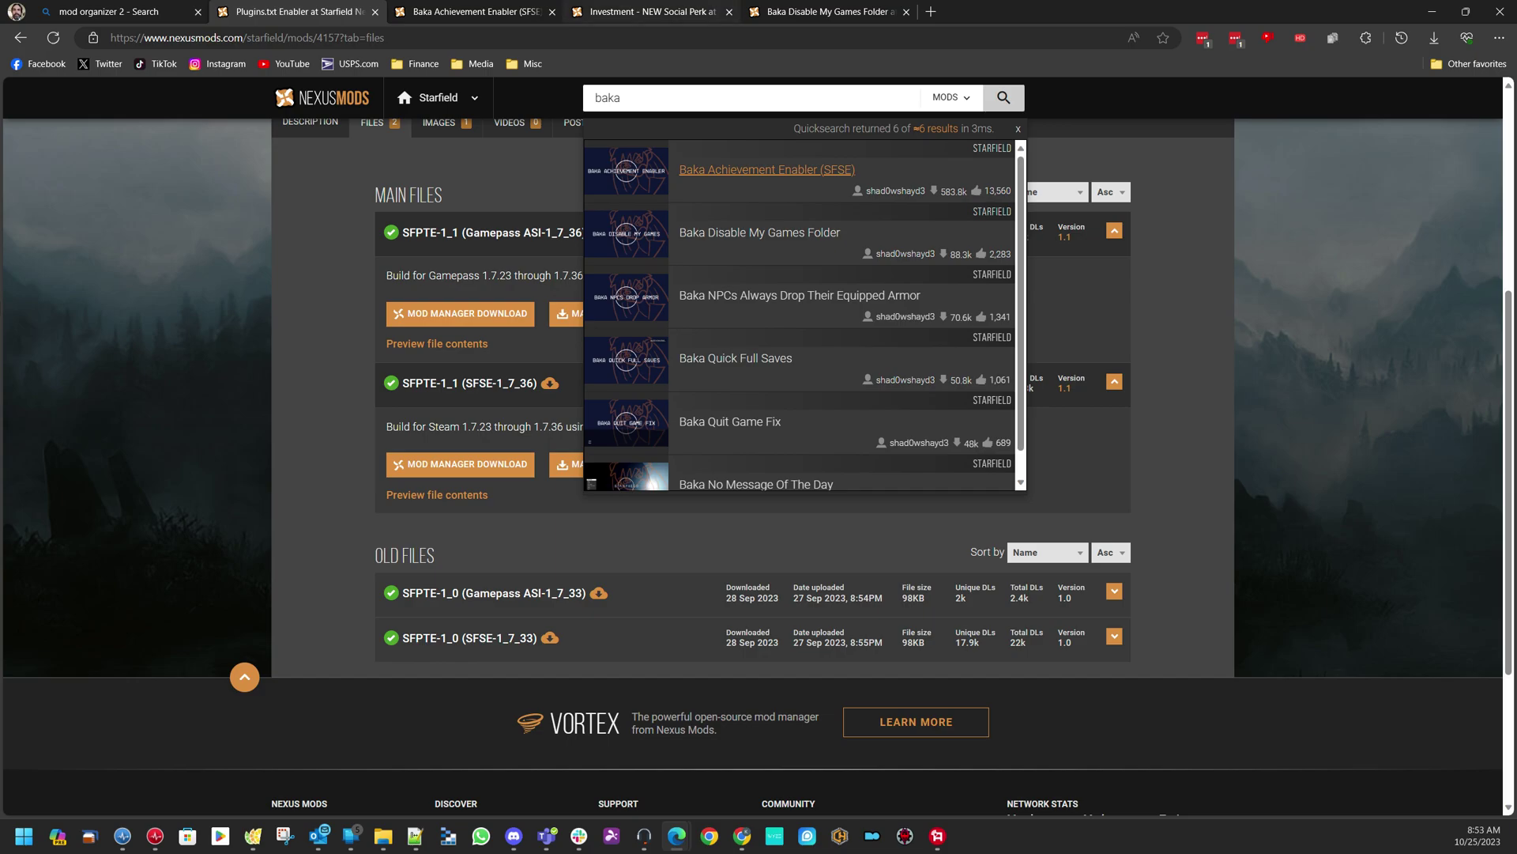
key("ctrl+5")
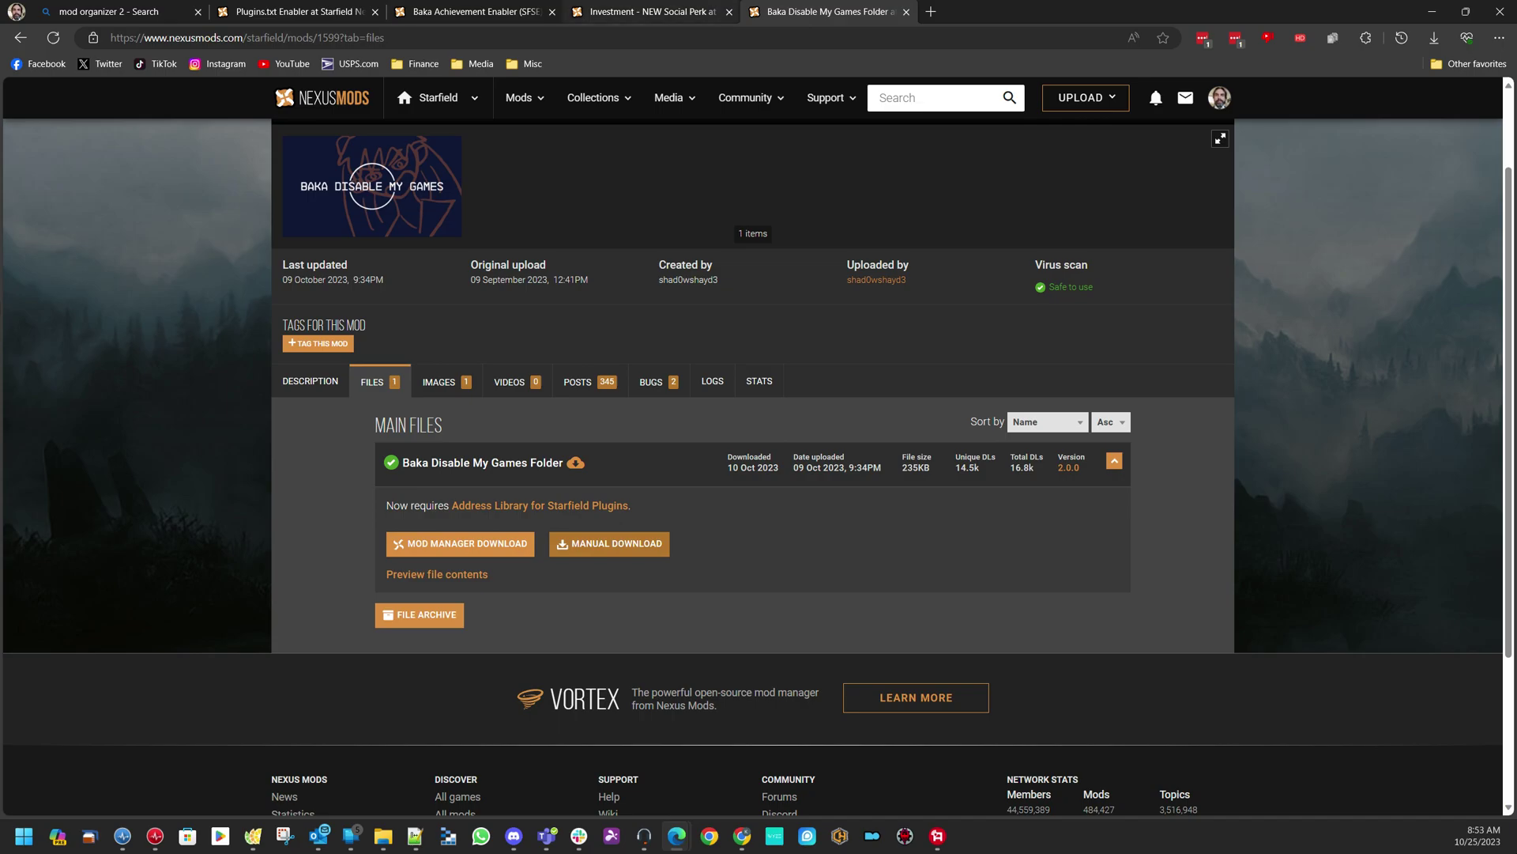
mouse_move(644, 11)
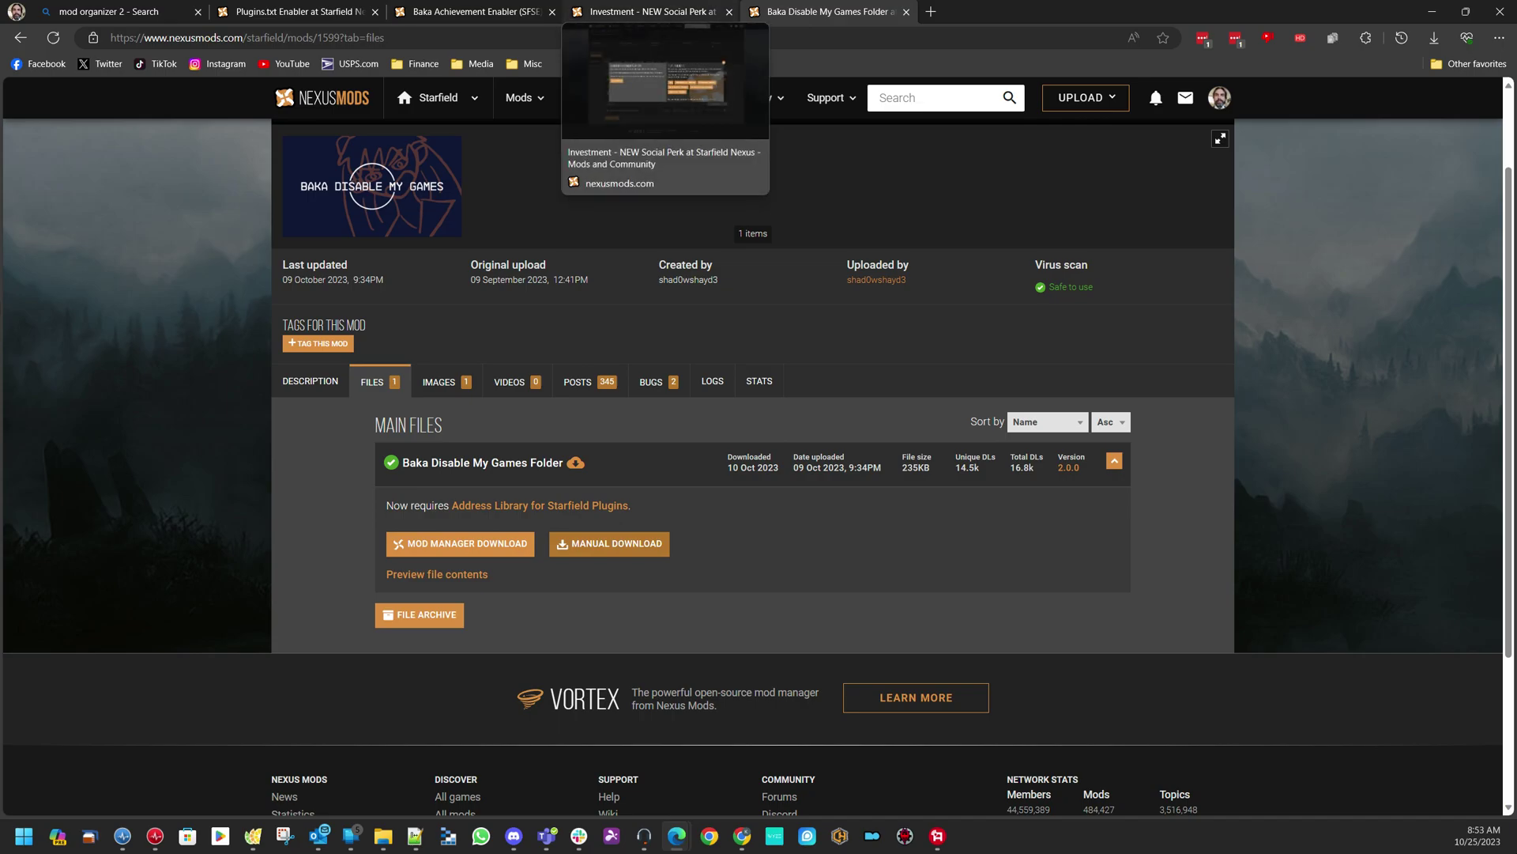
left_click(644, 11)
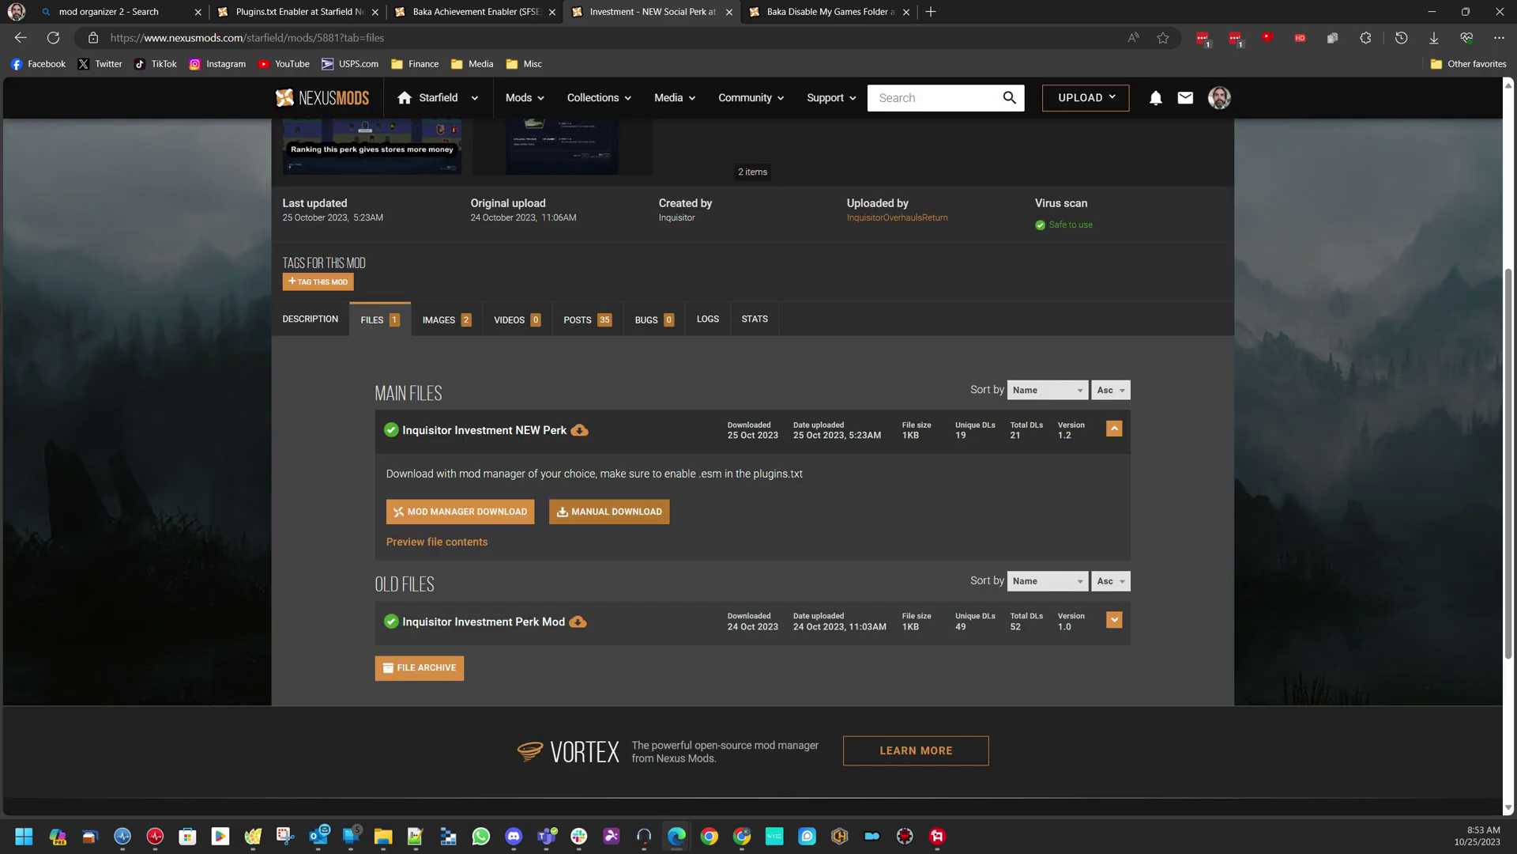
Look over the Investment - NEW Social Perk mod page and preview the file contents of Inquisitor Investment NEW Perk
left_click(1109, 324)
scroll(310, 319, "up", 1)
scroll(309, 353, "up", 4)
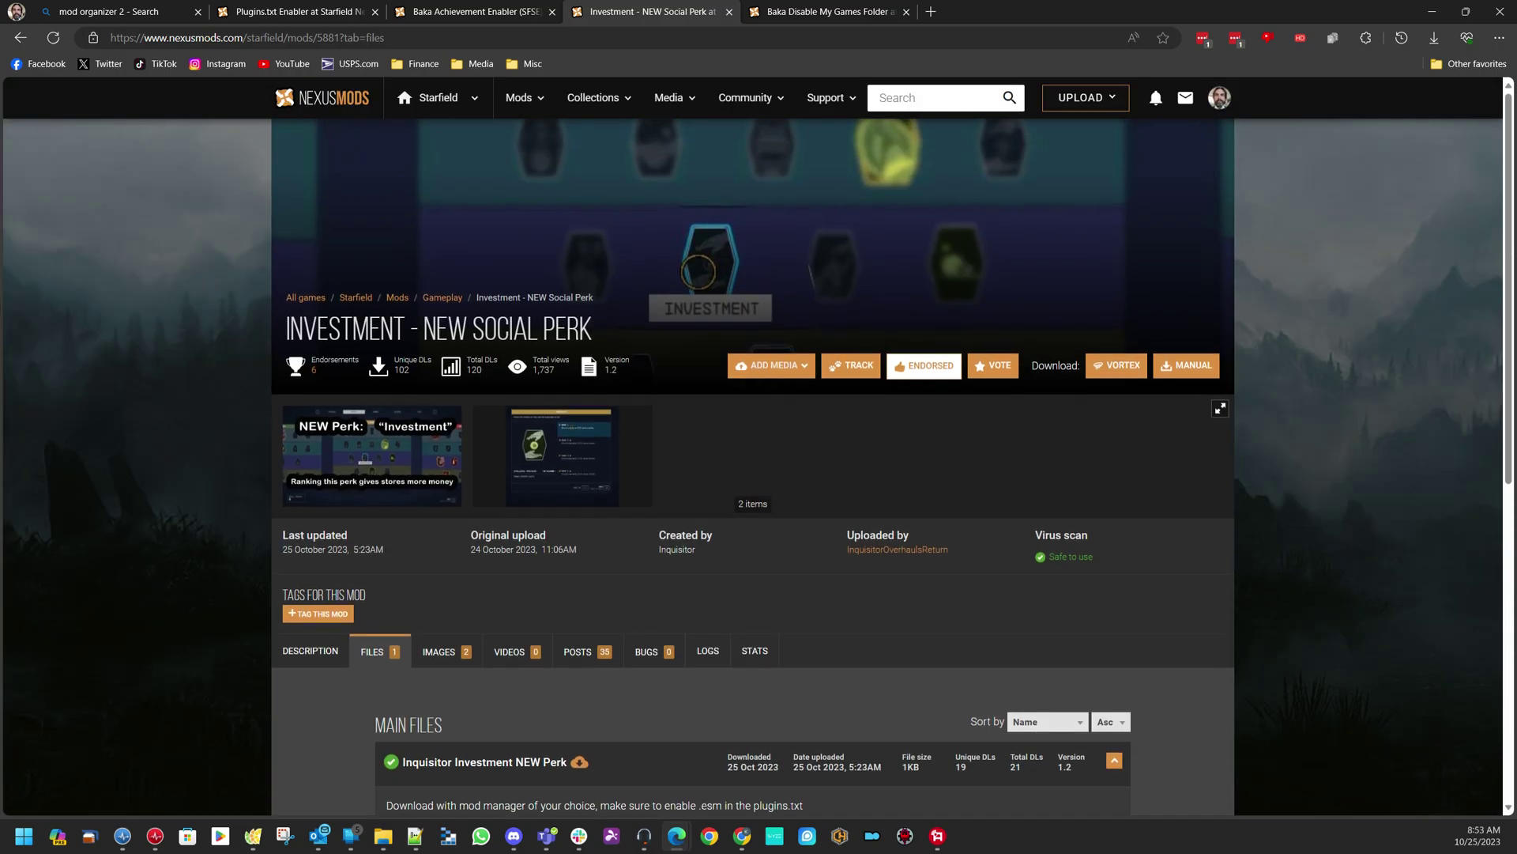
scroll(752, 467, "down", 3)
scroll(753, 466, "up", 3)
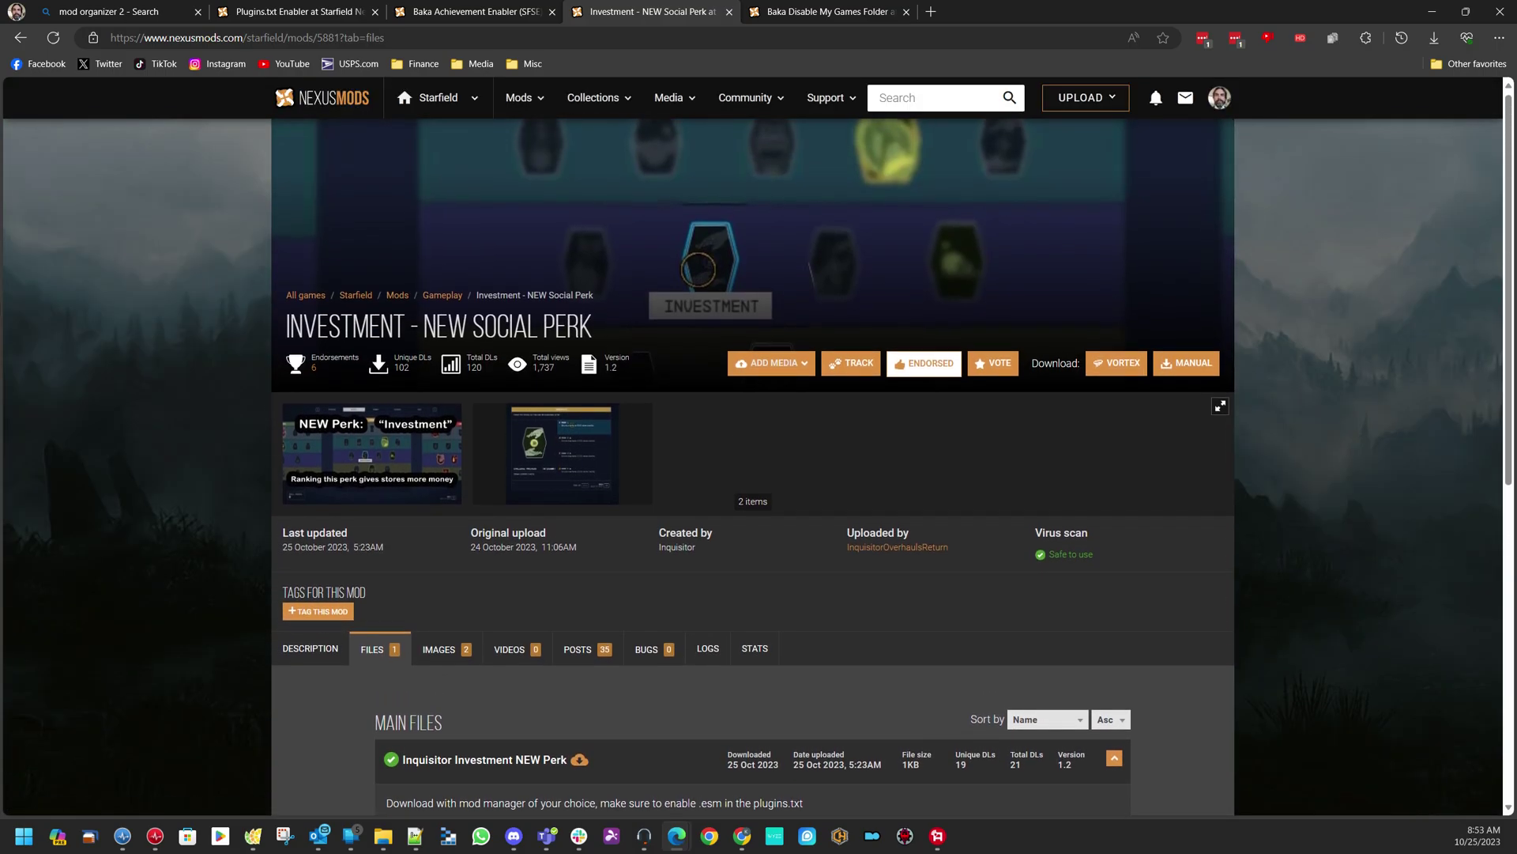
scroll(752, 466, "down", 2)
left_click(310, 540)
left_click(379, 541)
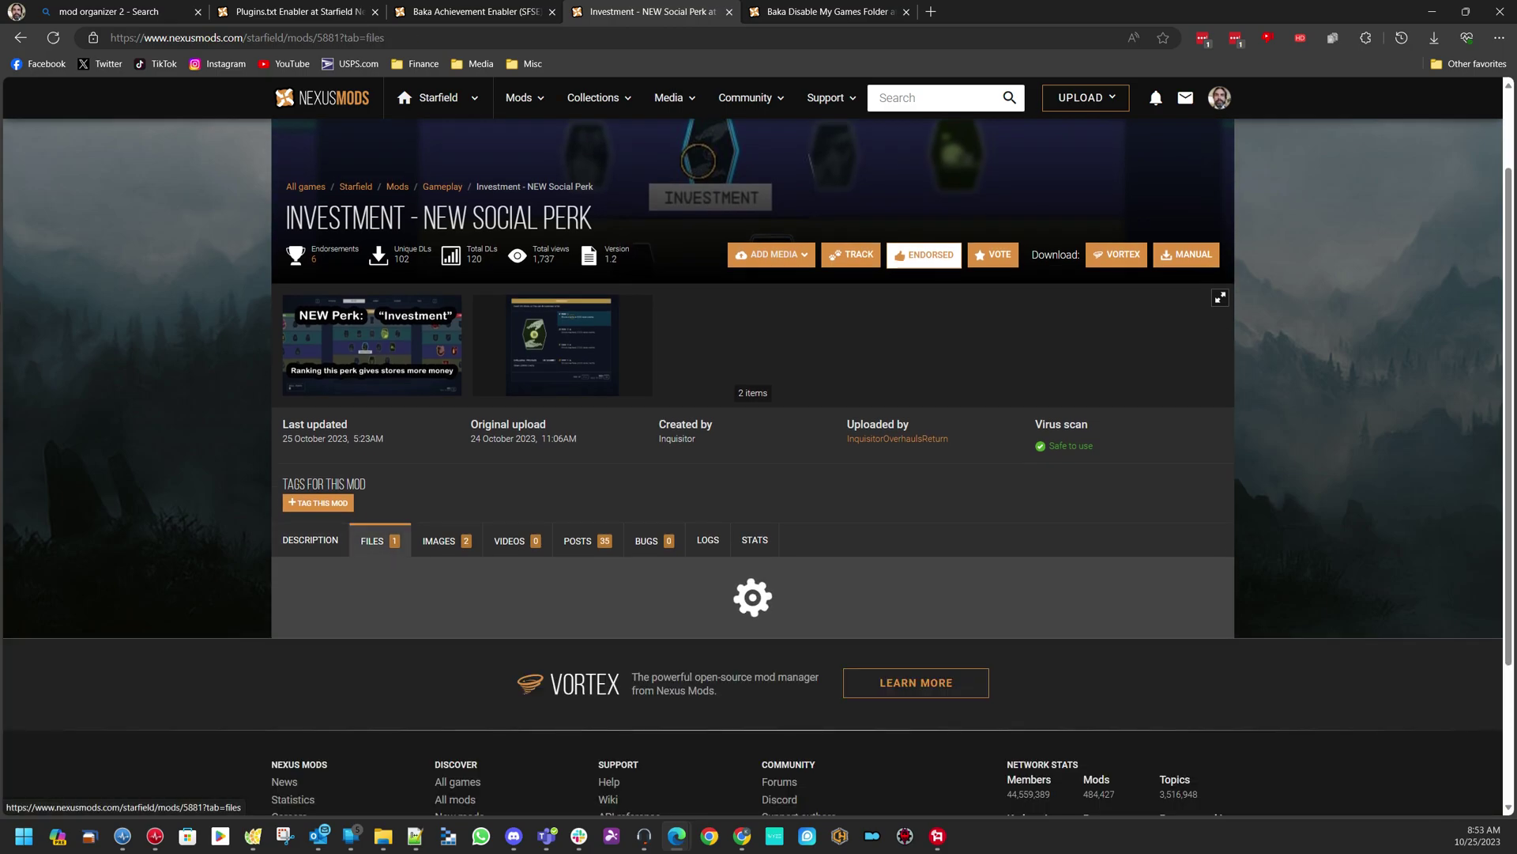
scroll(752, 467, "down", 4)
left_click(437, 455)
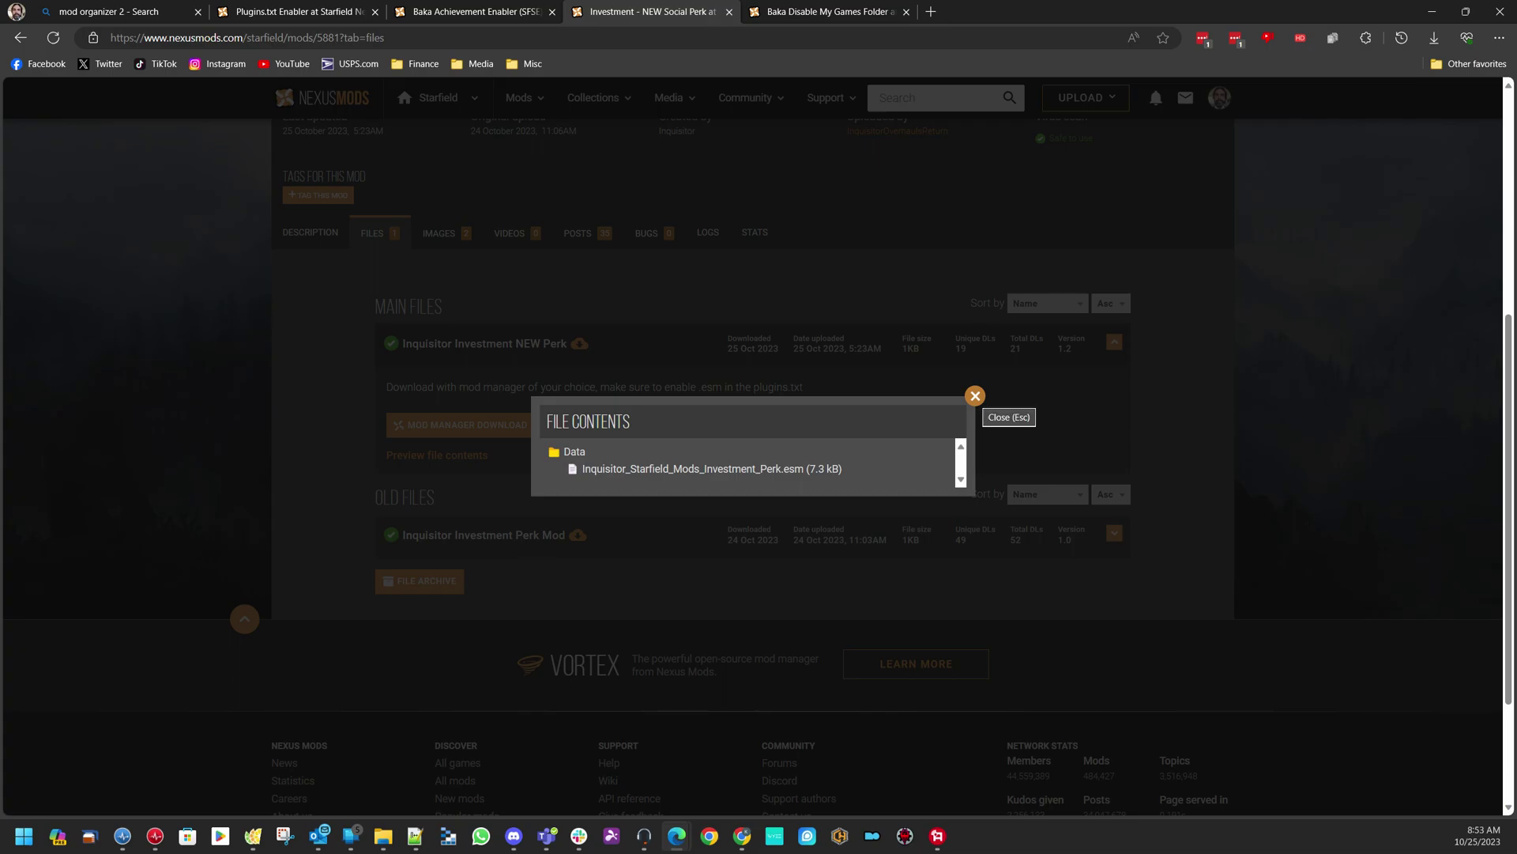
left_click(975, 395)
scroll(698, 271, "up", 5)
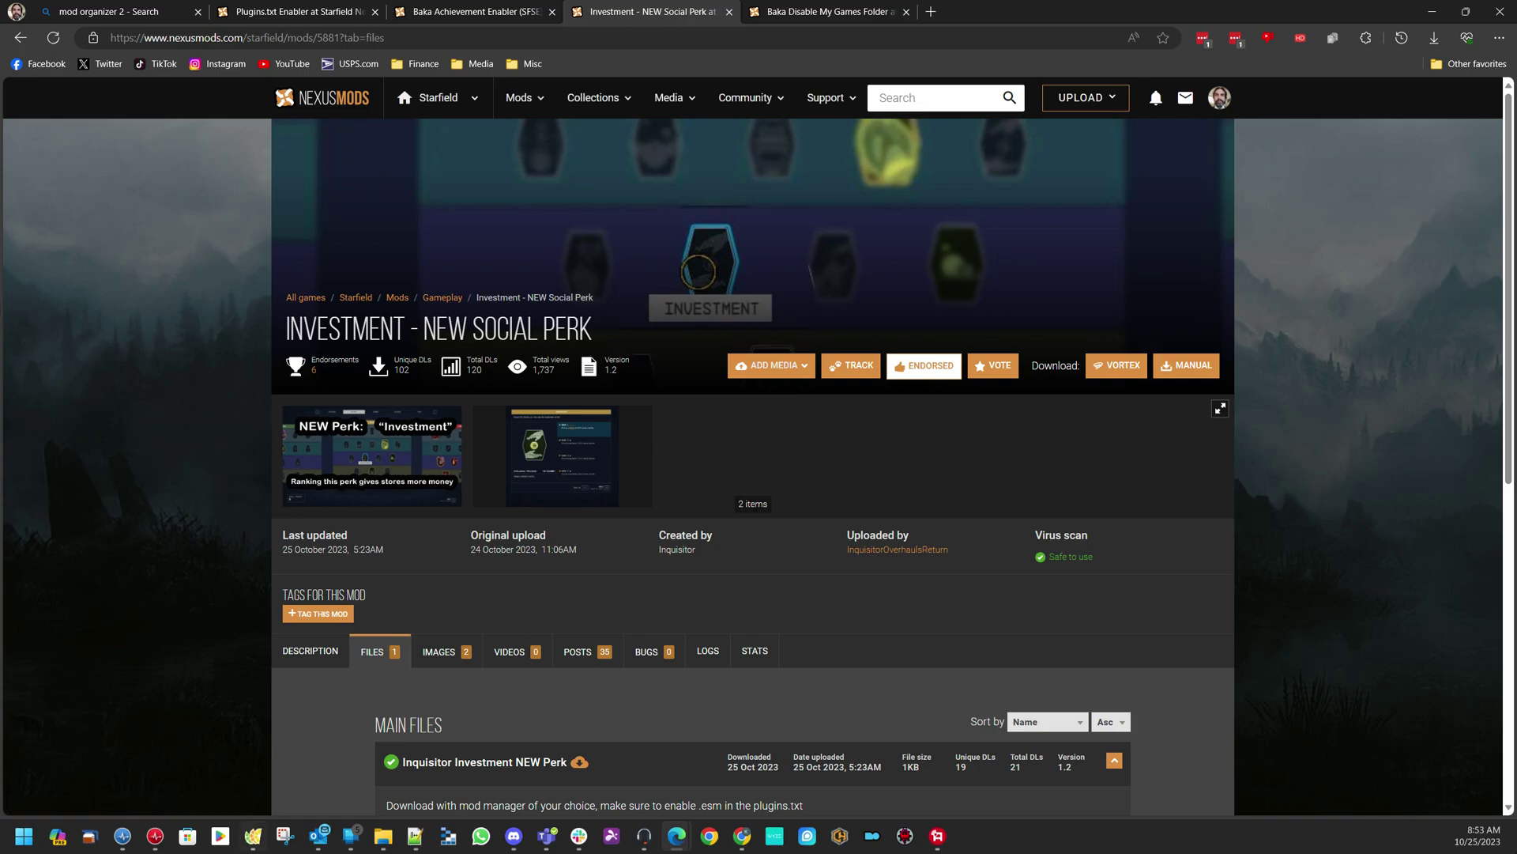
Create a folder named MO2a inside F:\Modding in File Explorer and open it
left_click(383, 836)
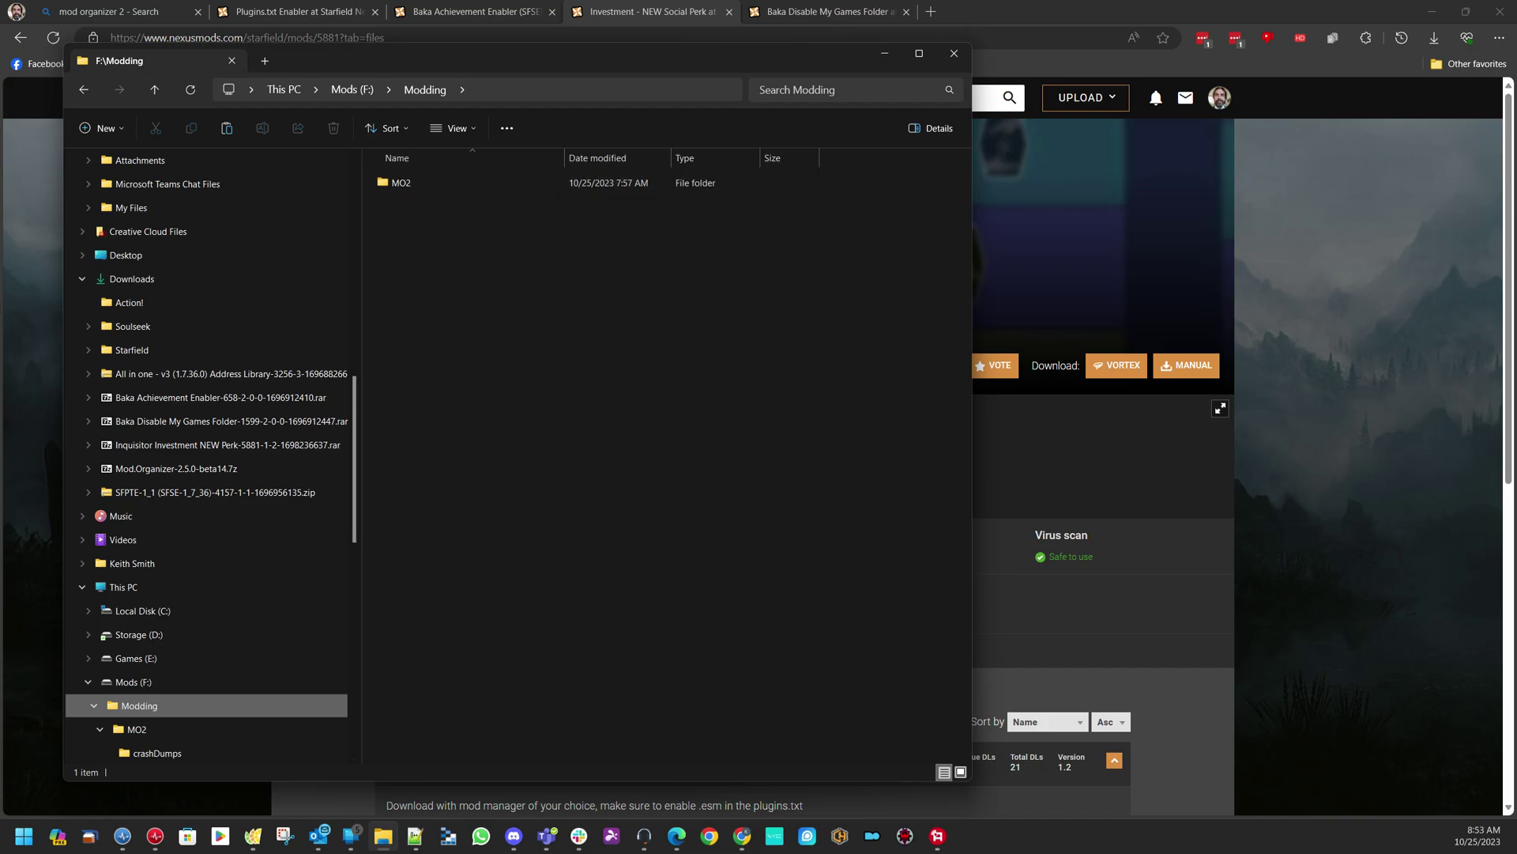
right_click(417, 419)
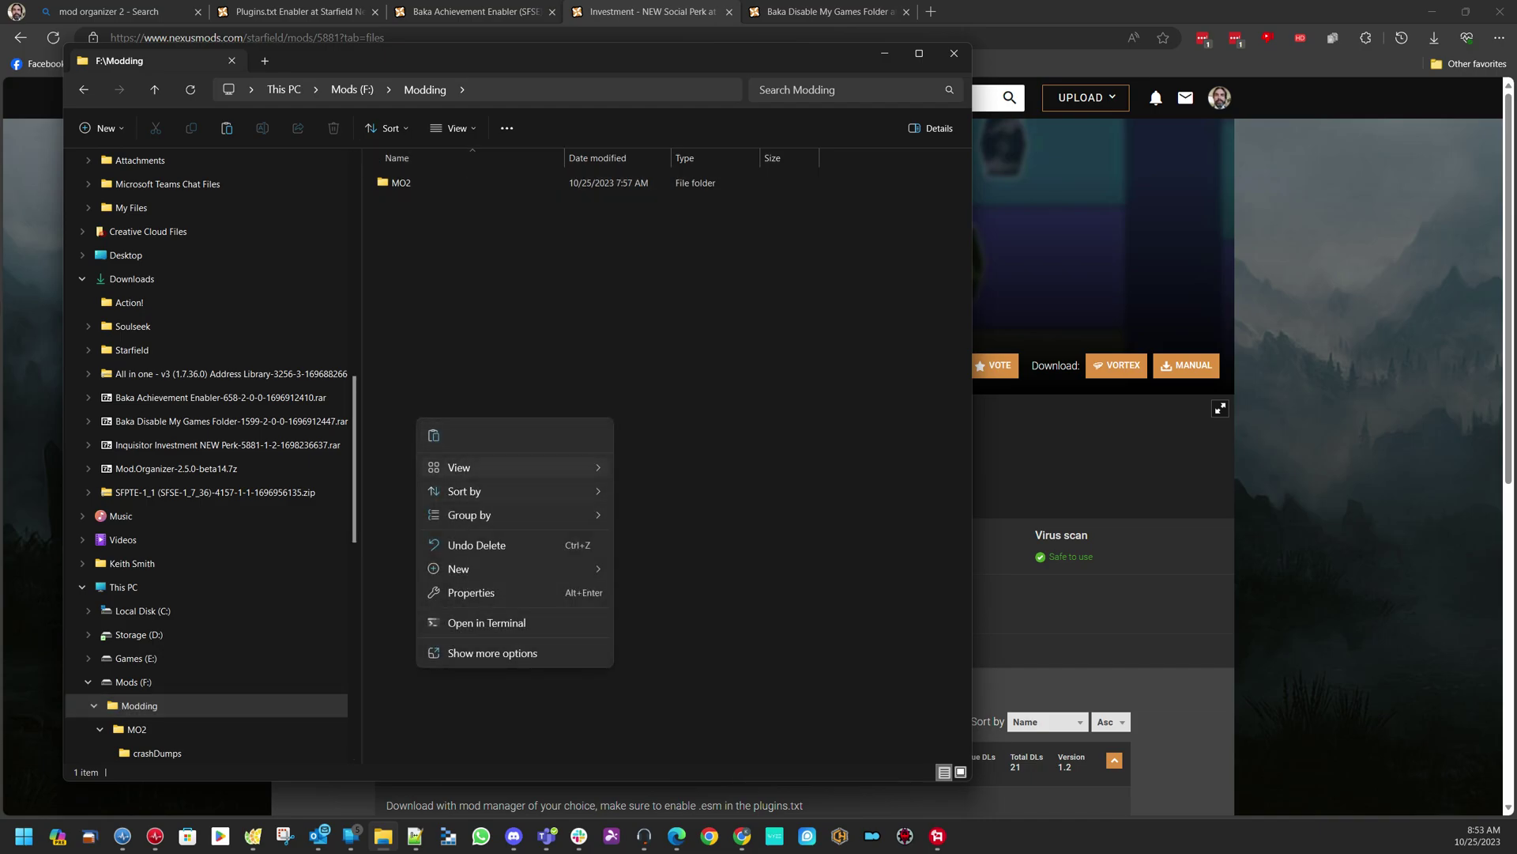
mouse_move(474, 568)
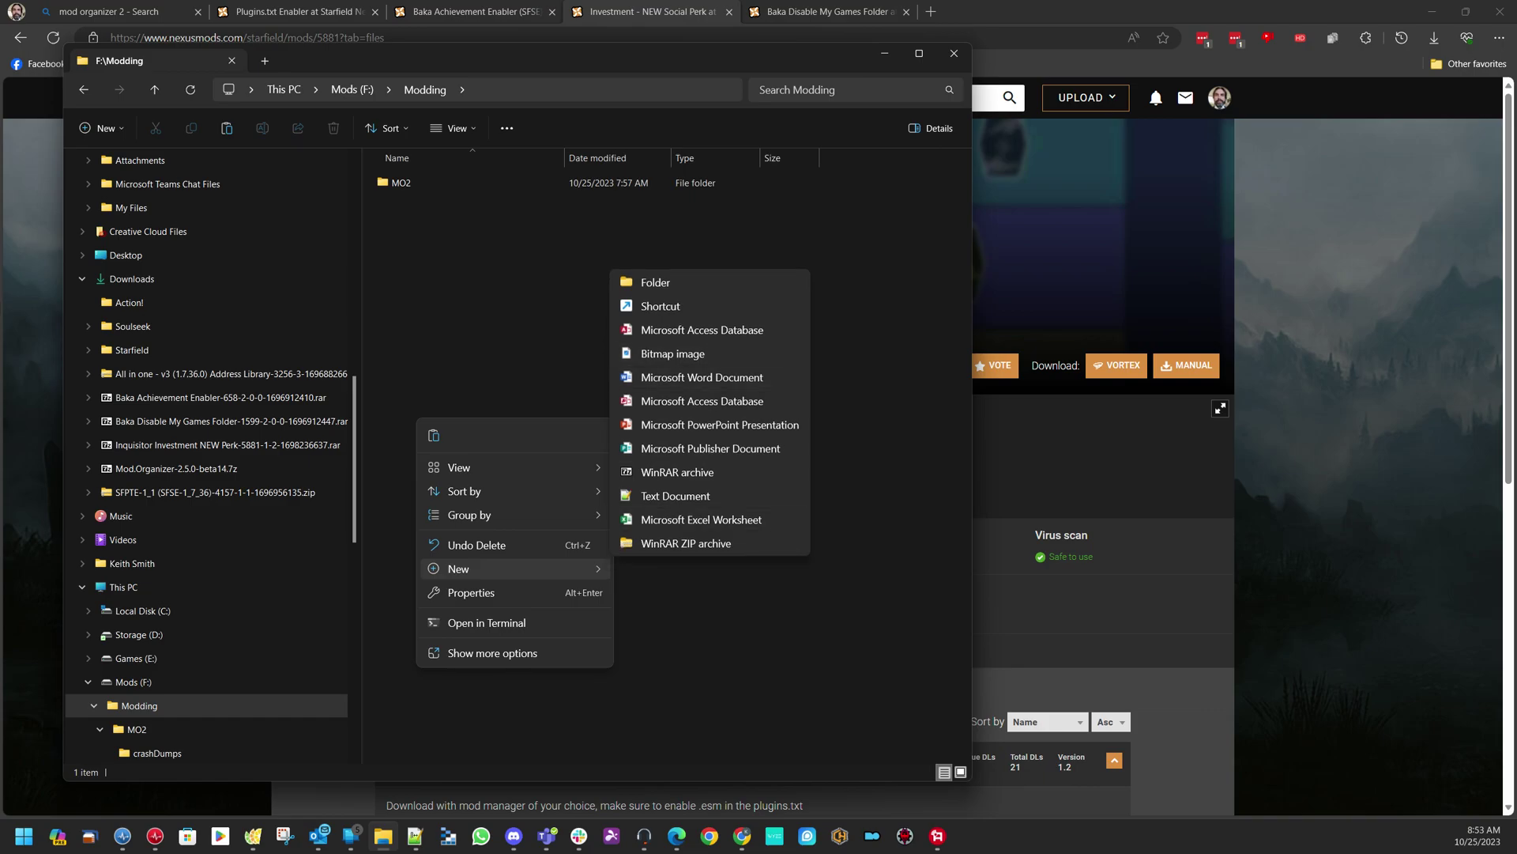
left_click(656, 288)
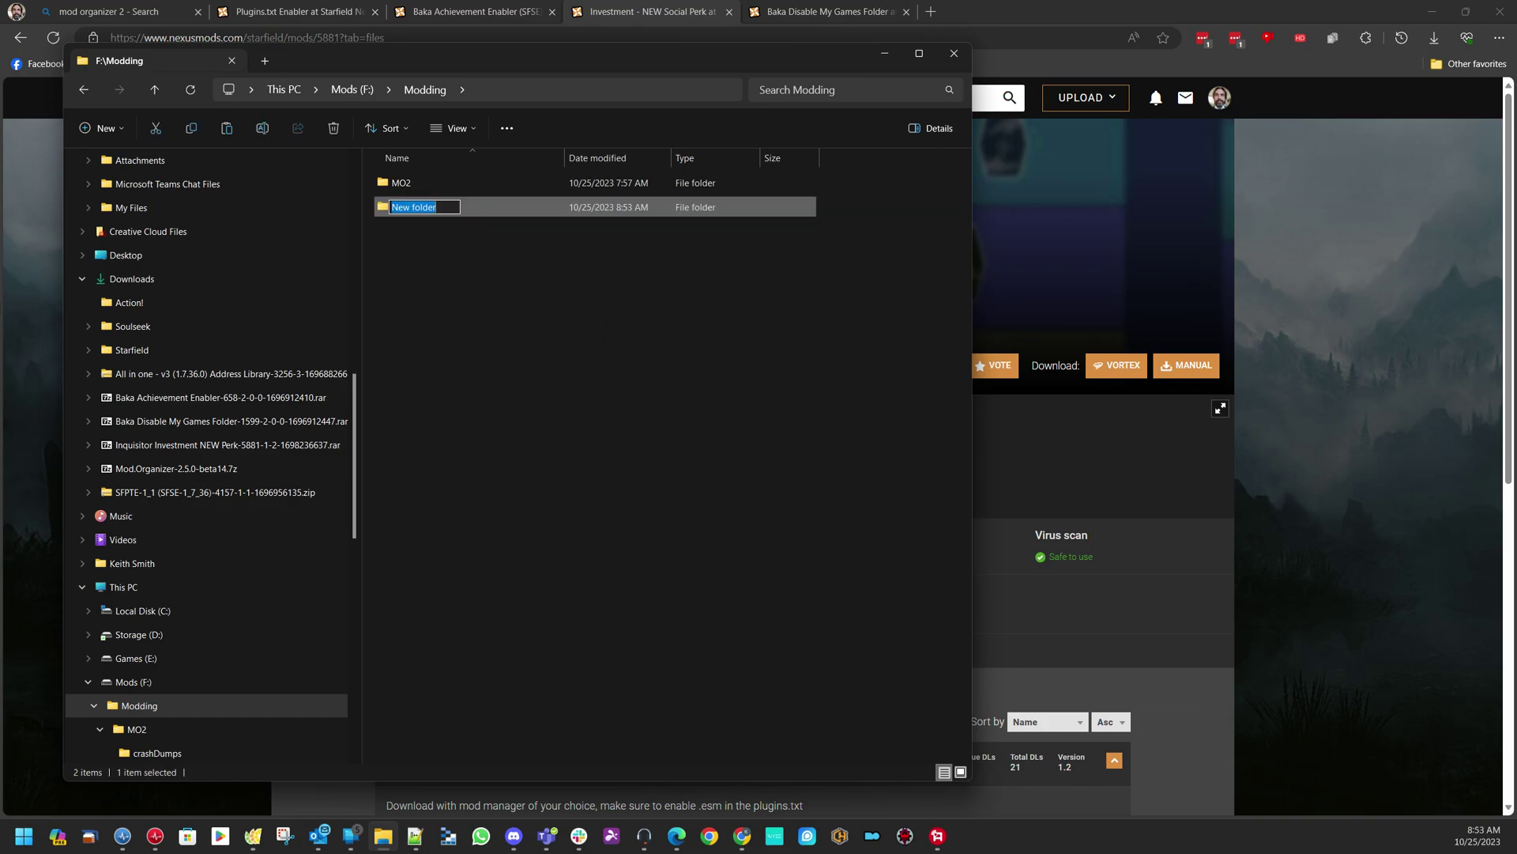
type("MO2a")
key("Return")
key("Return")
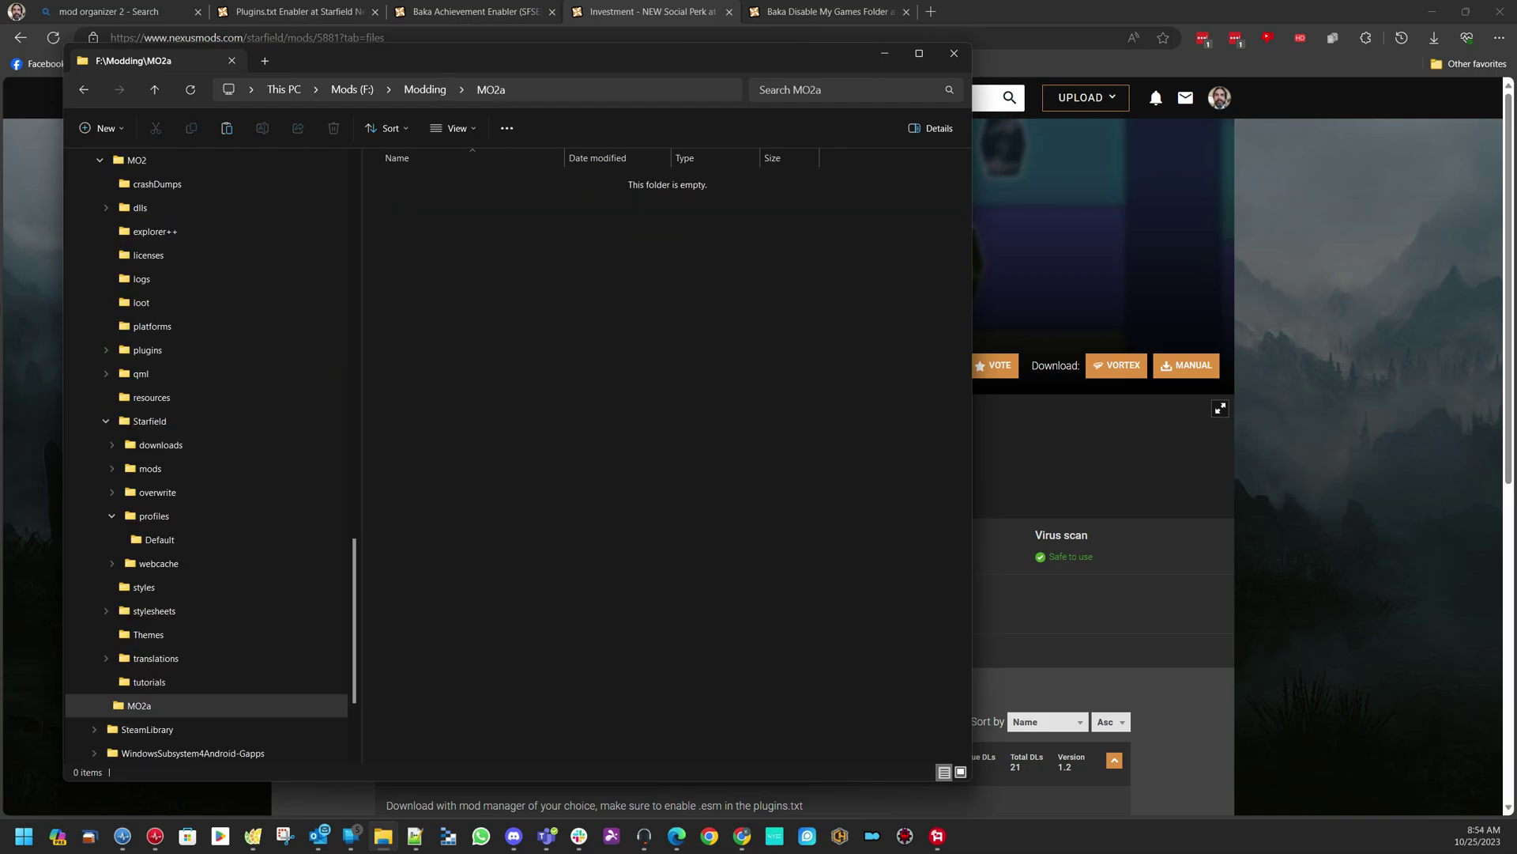
Open the Mod Organizer 2 website from the Bing results, try its Discord invite link, and close that tab
left_click(108, 11)
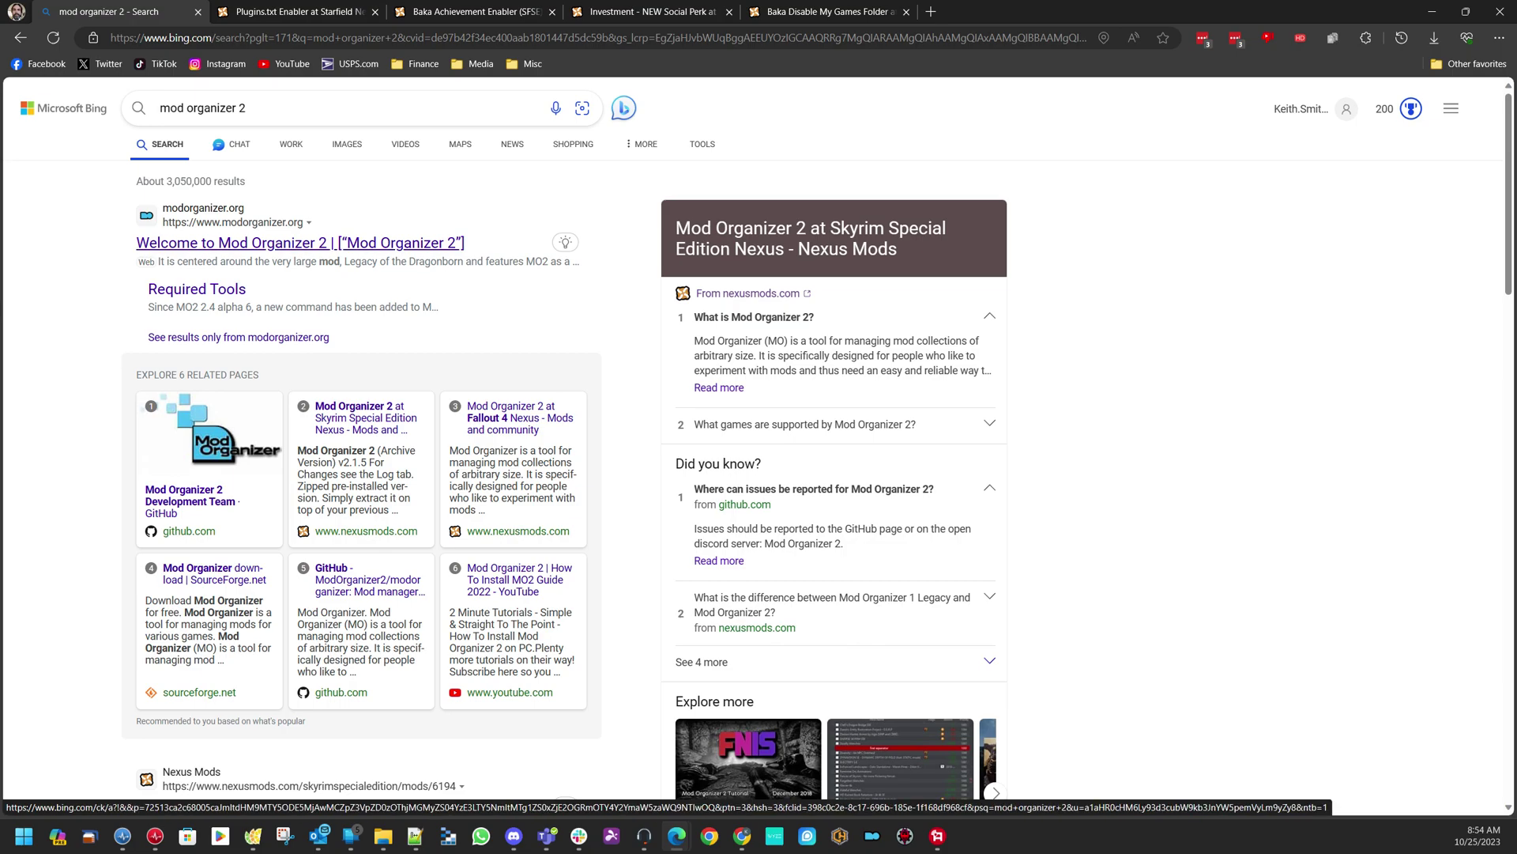
left_click(300, 243)
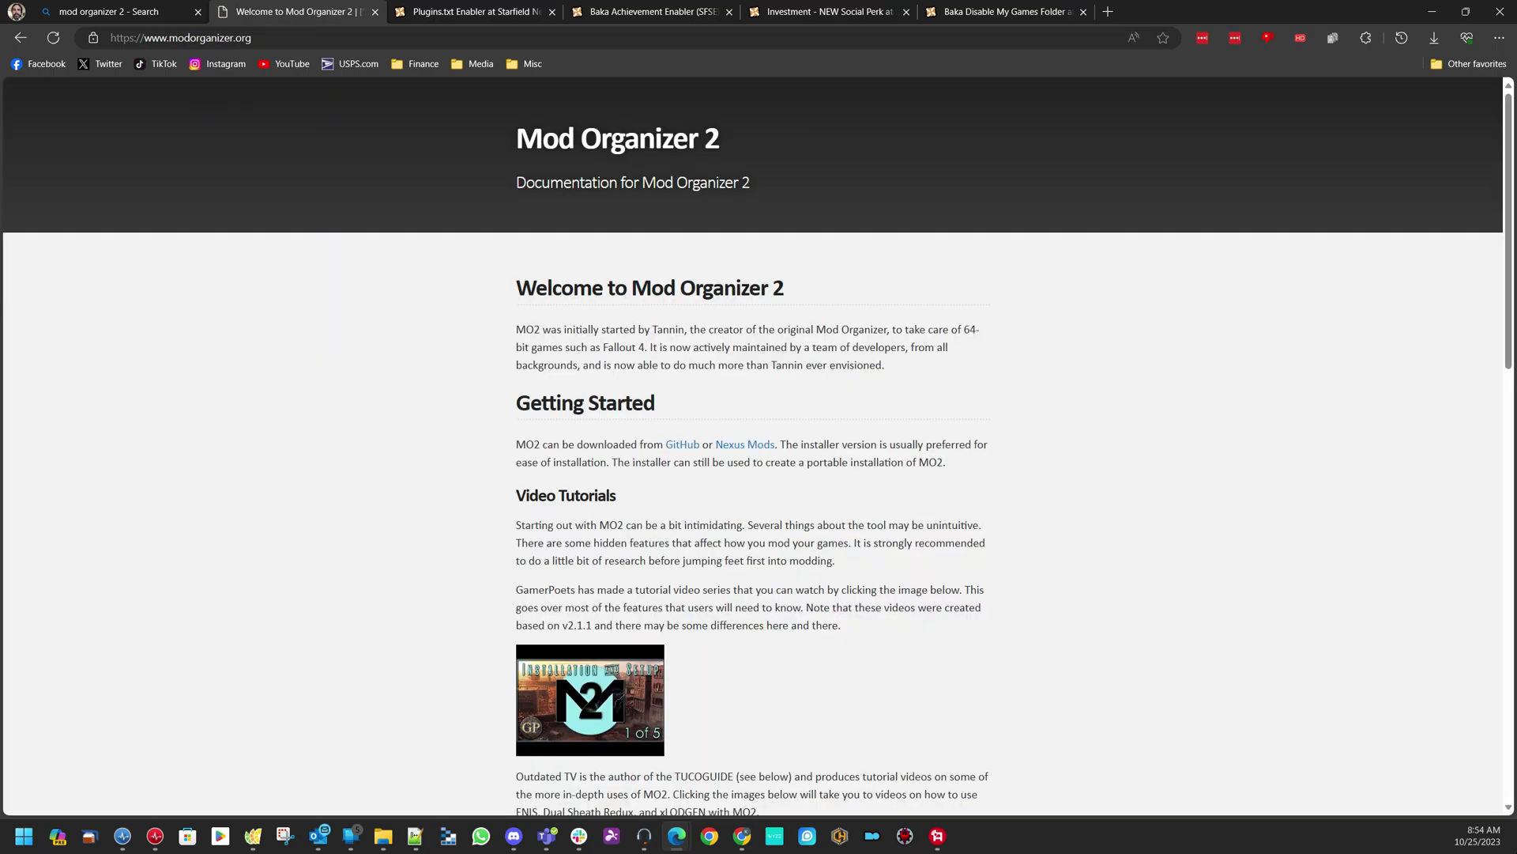
scroll(752, 446, "down", 15)
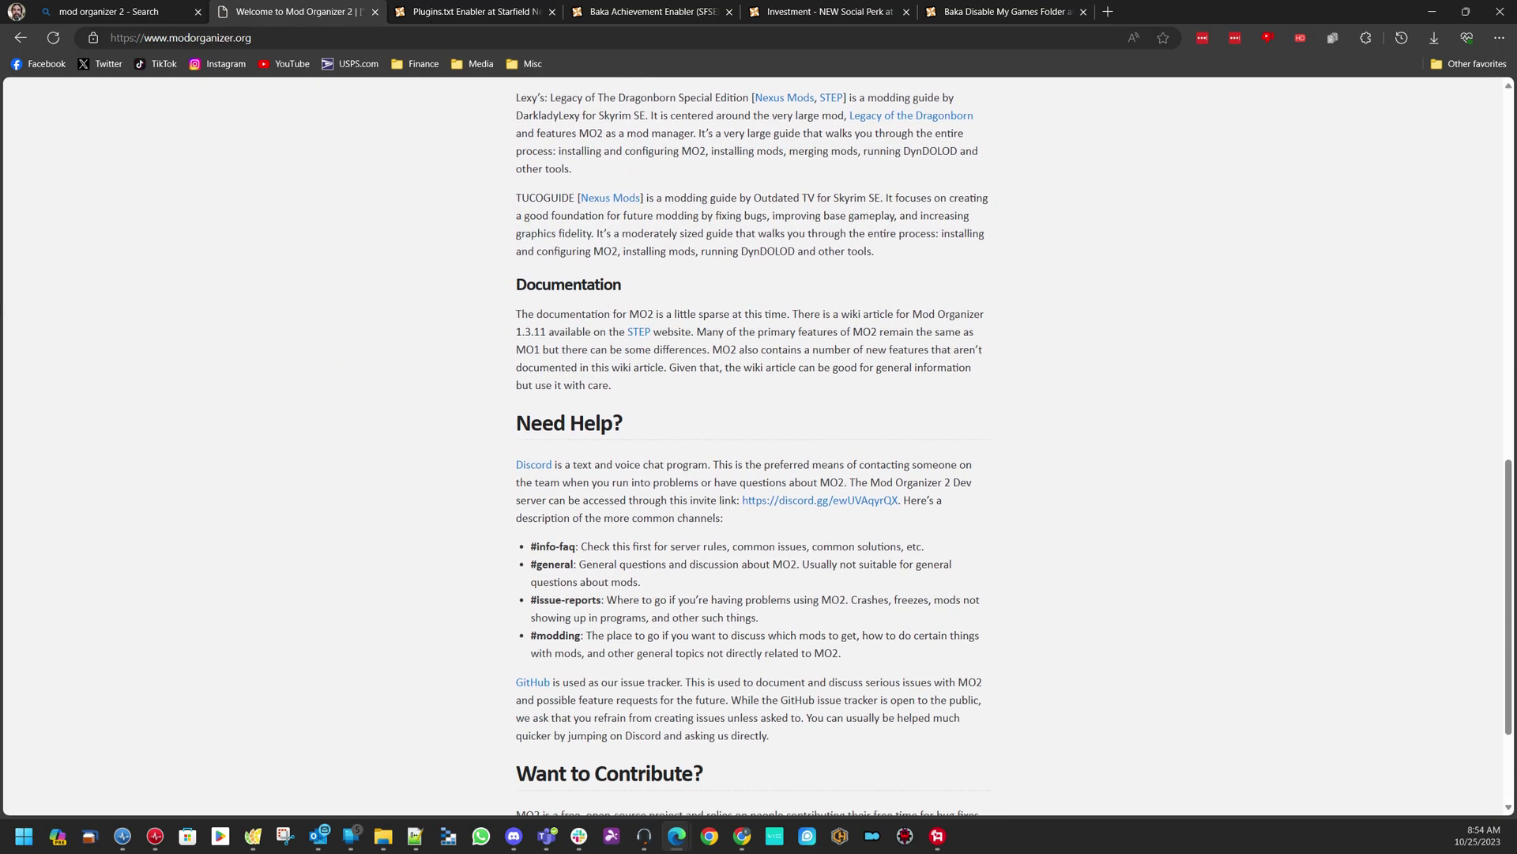
left_click(534, 450)
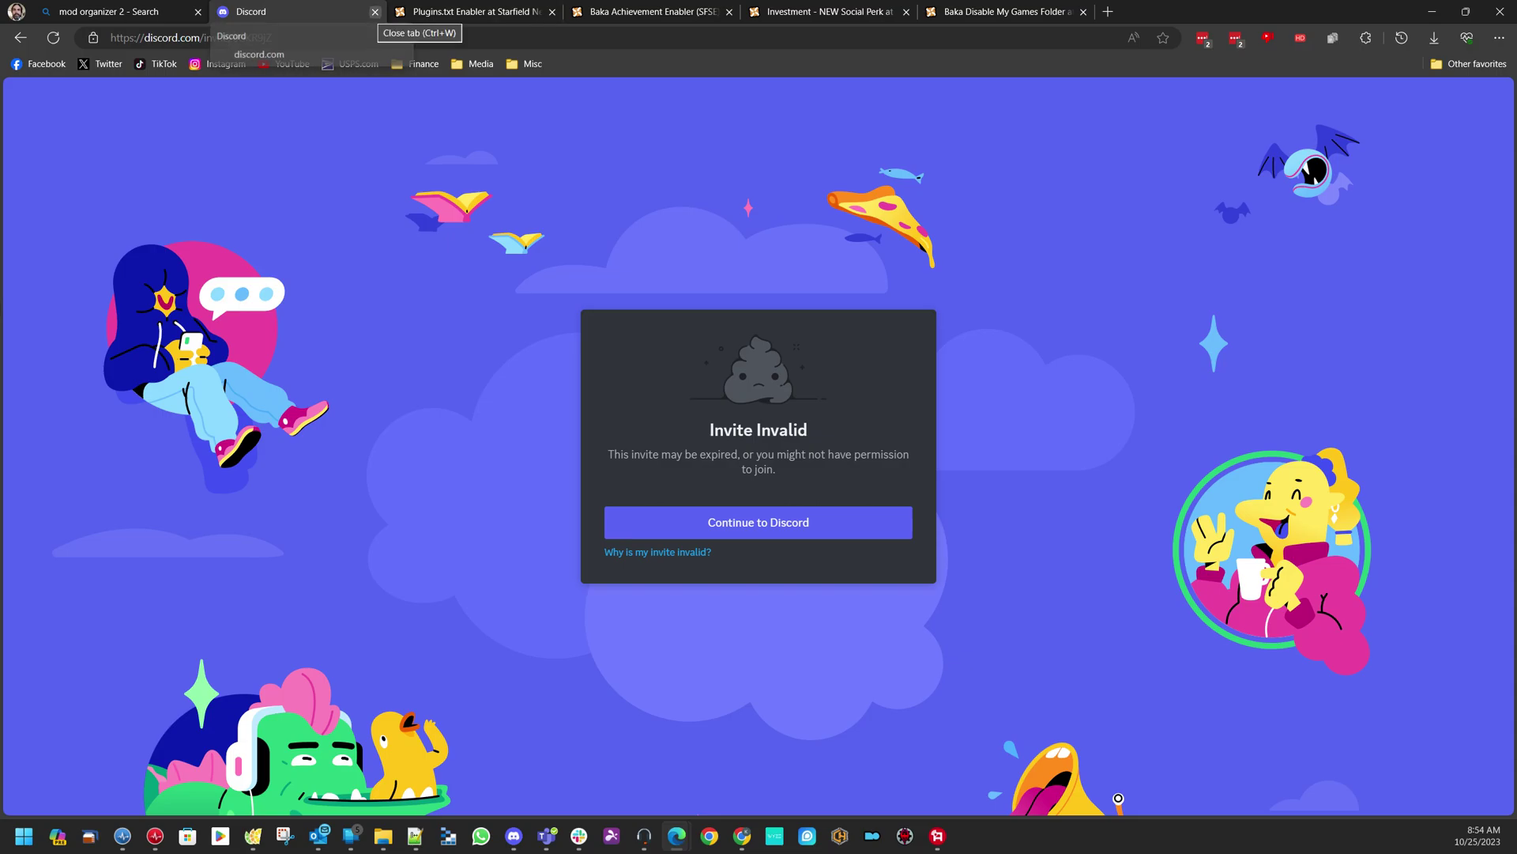
left_click(375, 12)
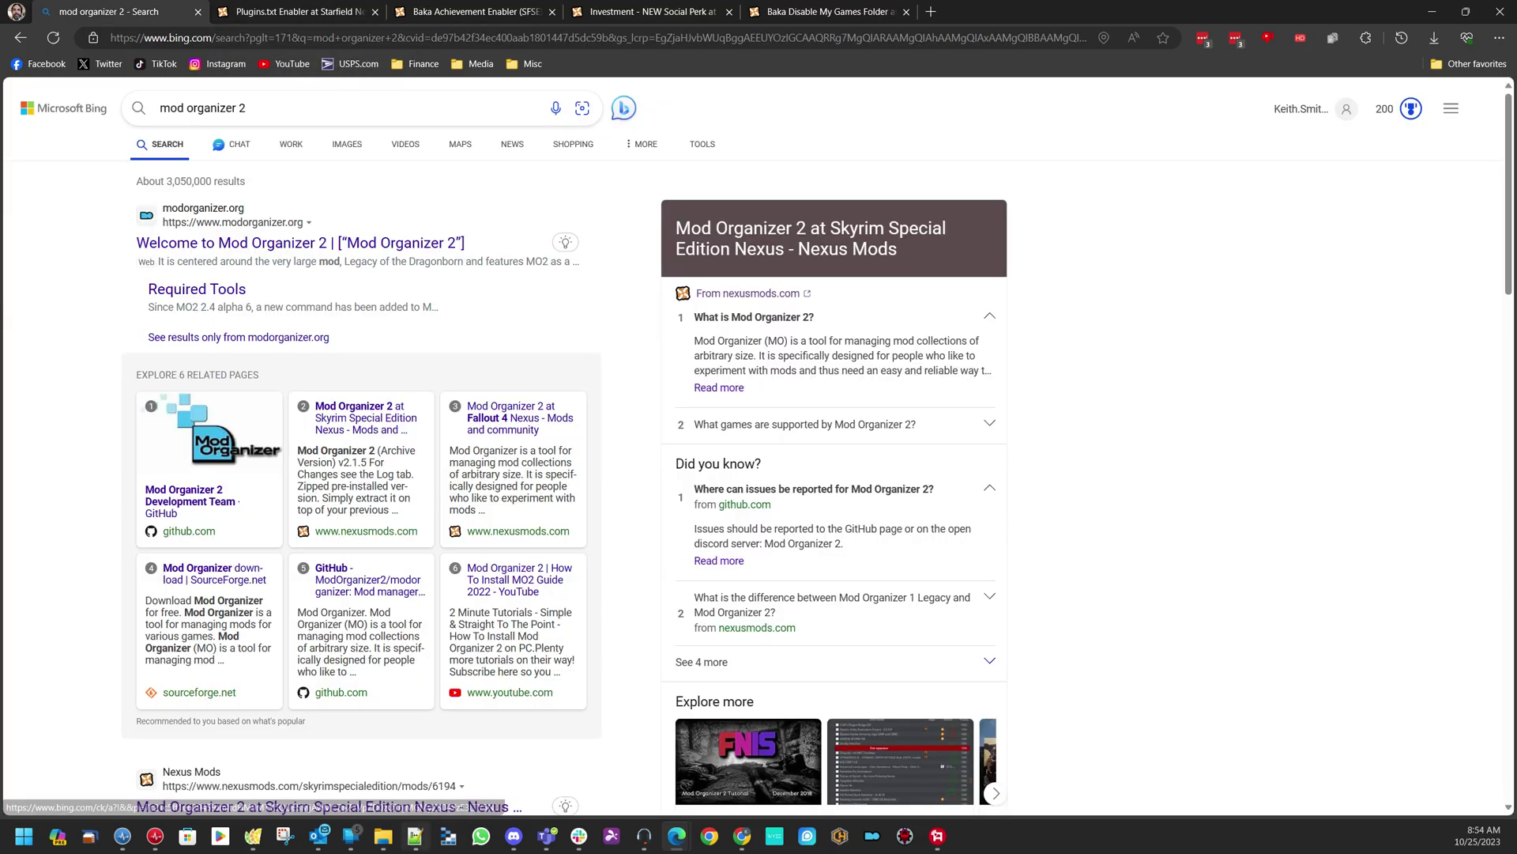
Switch to Discord and review the 2.5.0 Beta 14 post and its Patch 5 in the Mod Organizer 2 dev-builds channel
left_click(514, 835)
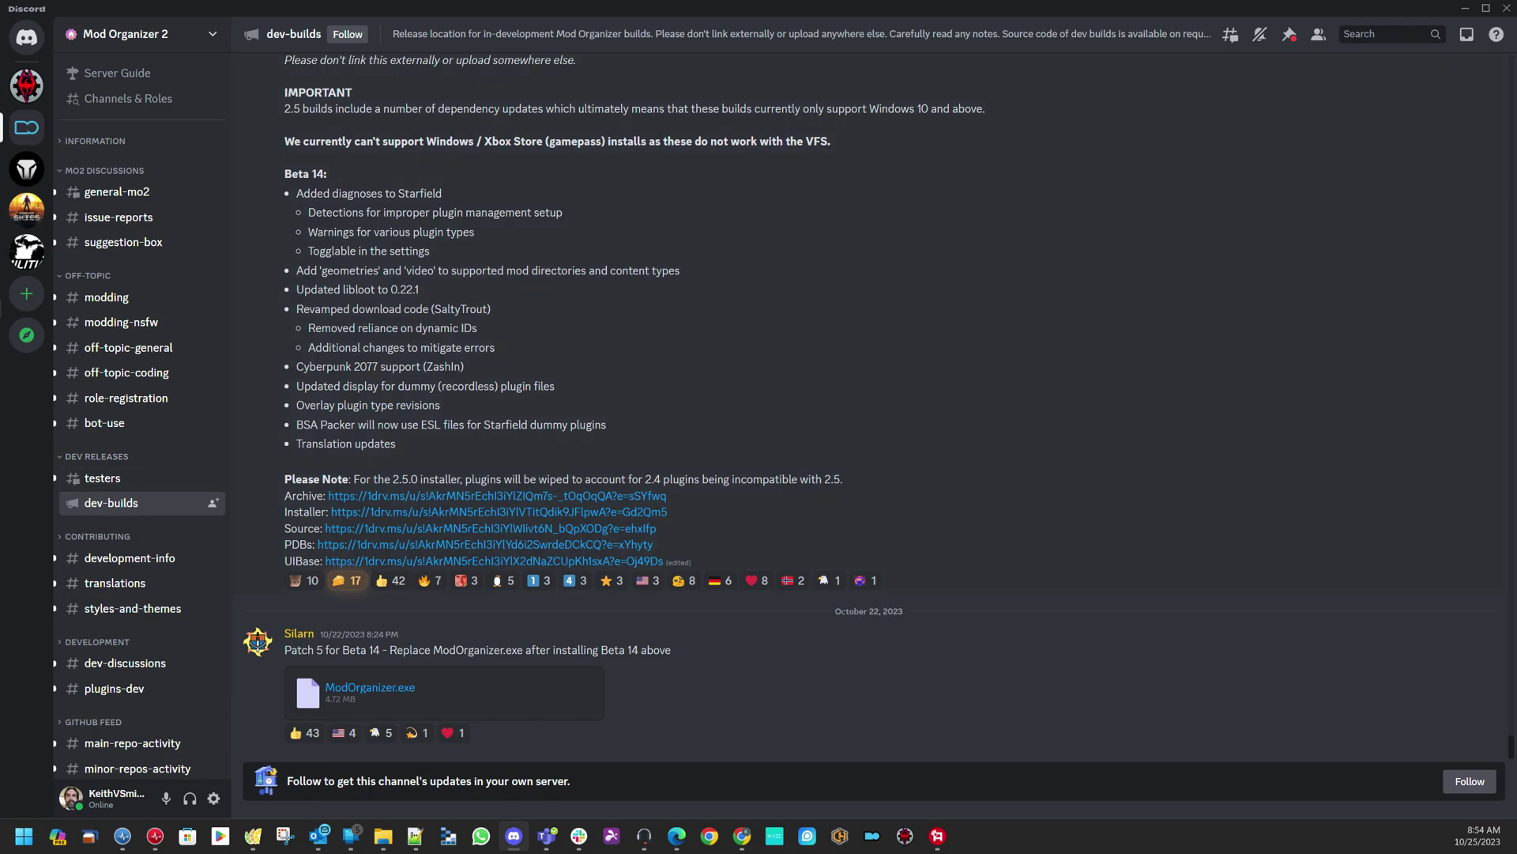
scroll(870, 396, "up", 2)
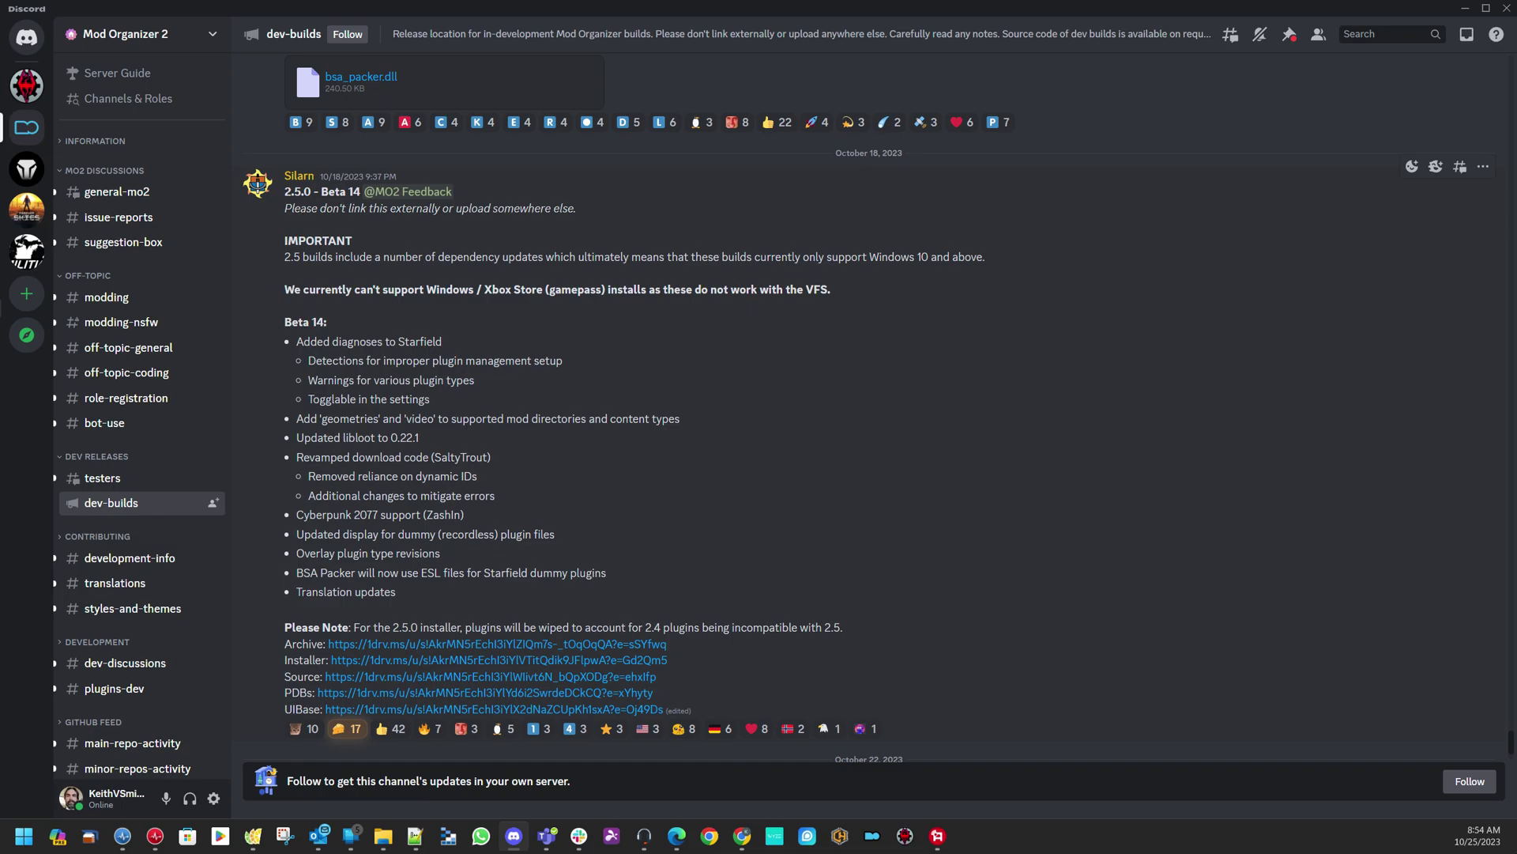
scroll(869, 395, "down", 2)
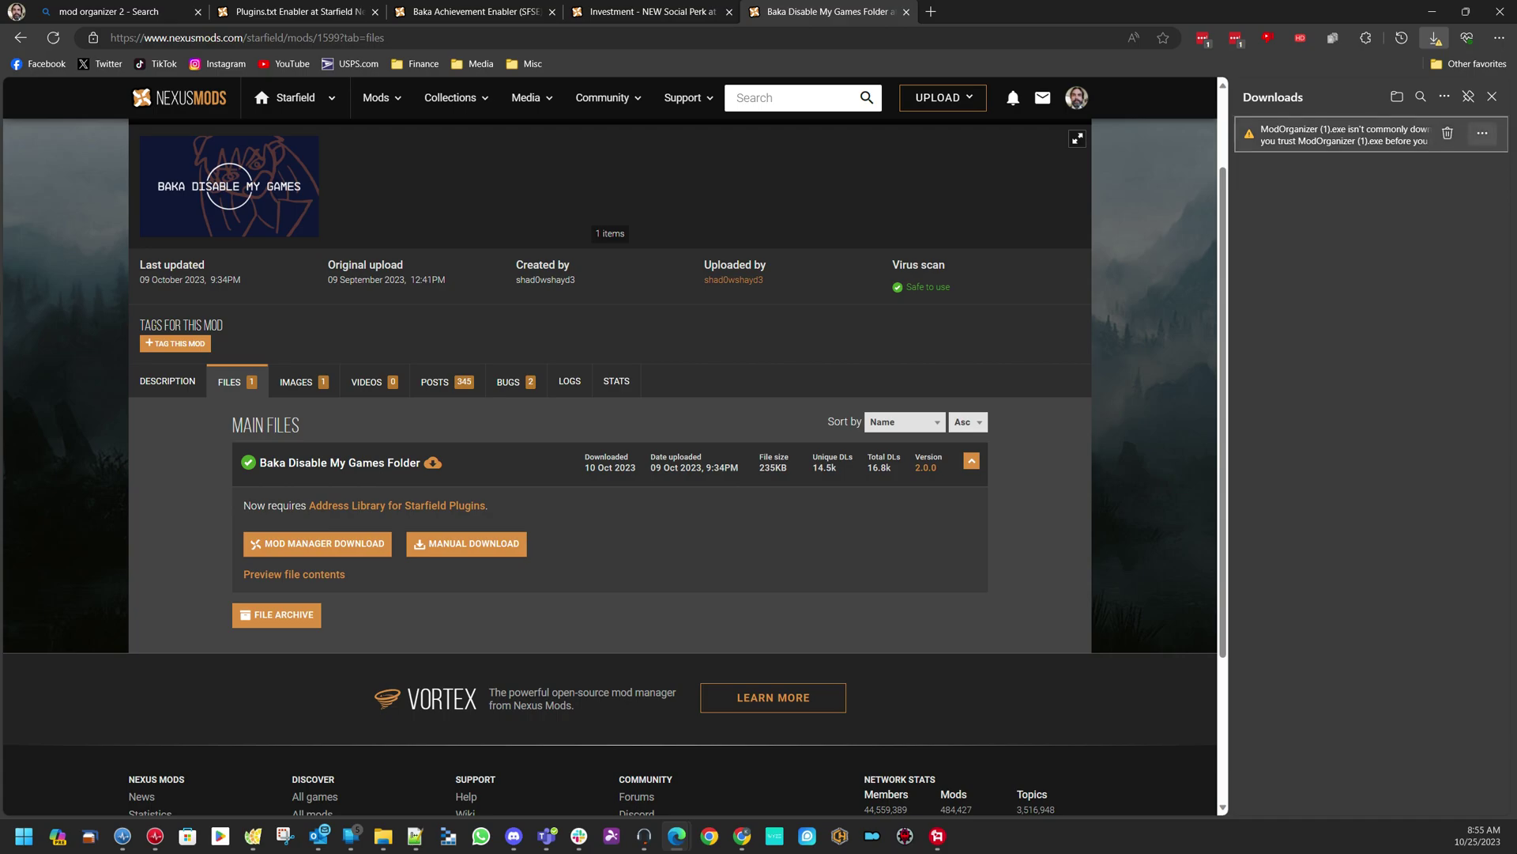
Keep the flagged ModOrganizer (1).exe download in Edge despite the SmartScreen warning
left_click(1482, 133)
left_click(1391, 181)
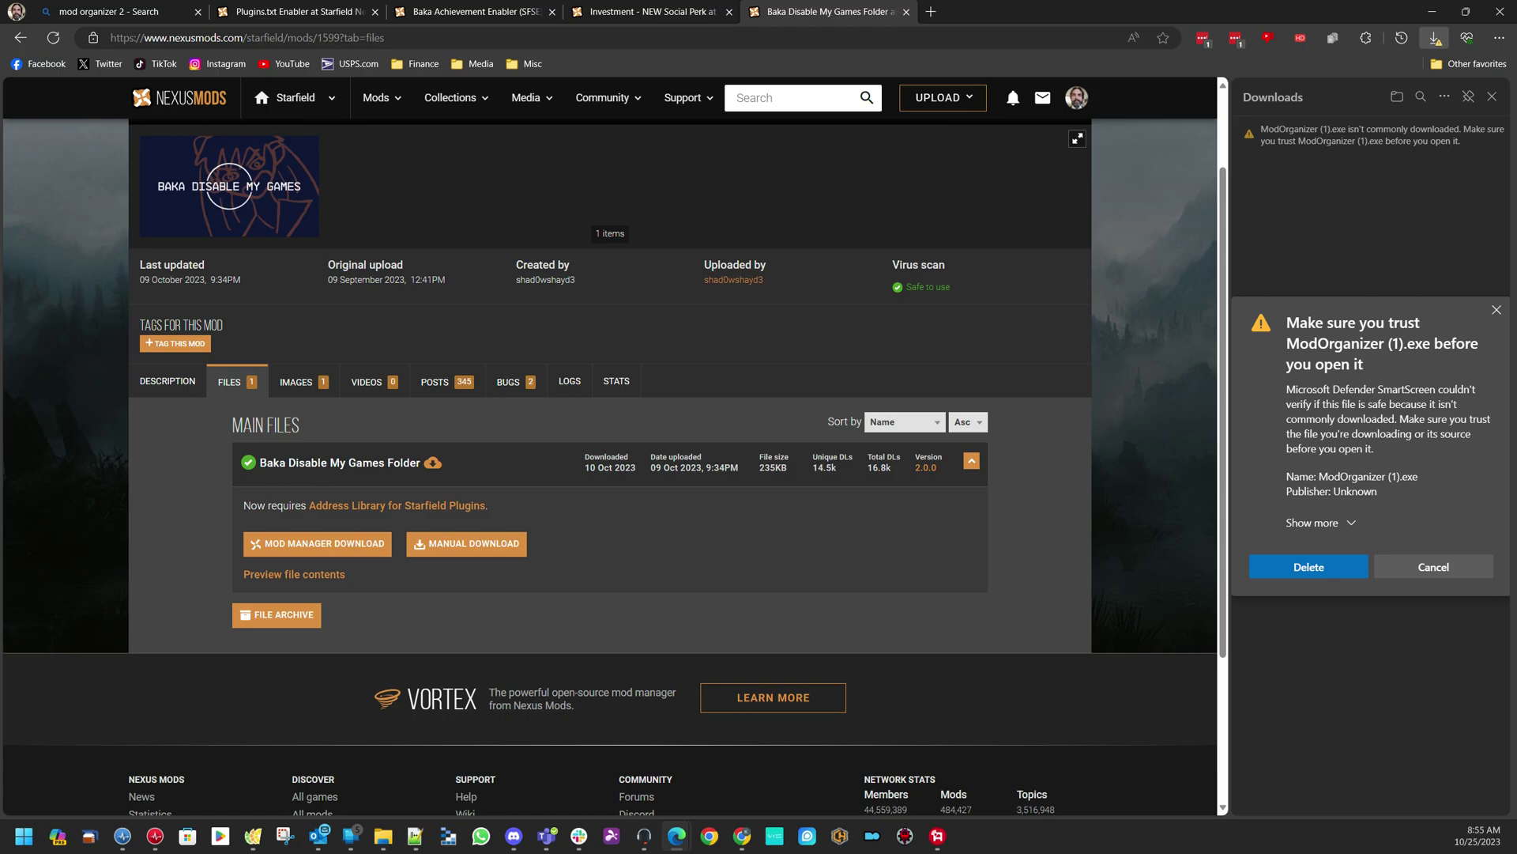
left_click(1343, 523)
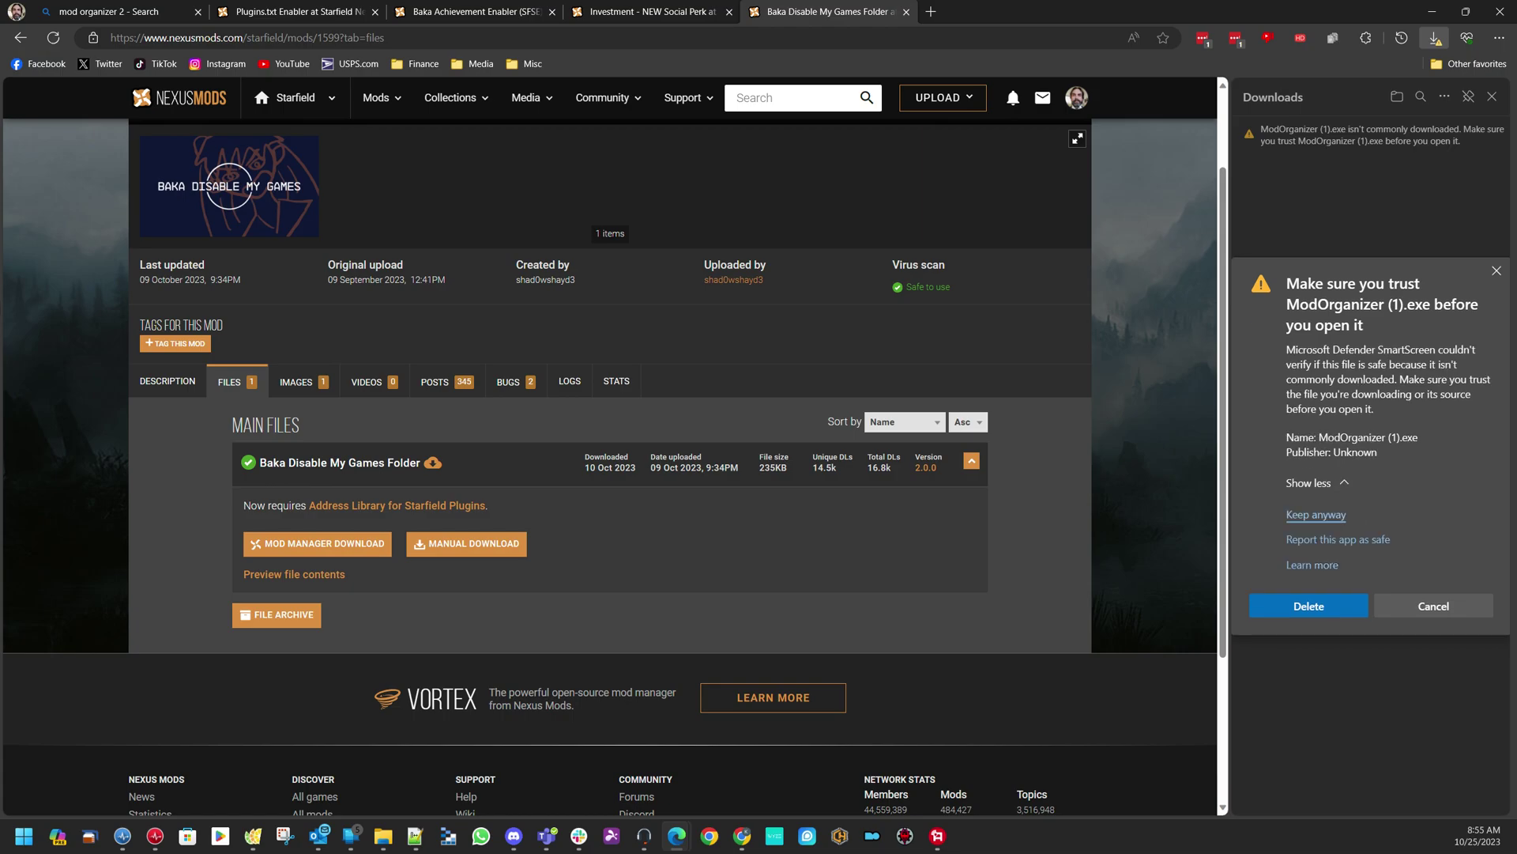
left_click(1316, 514)
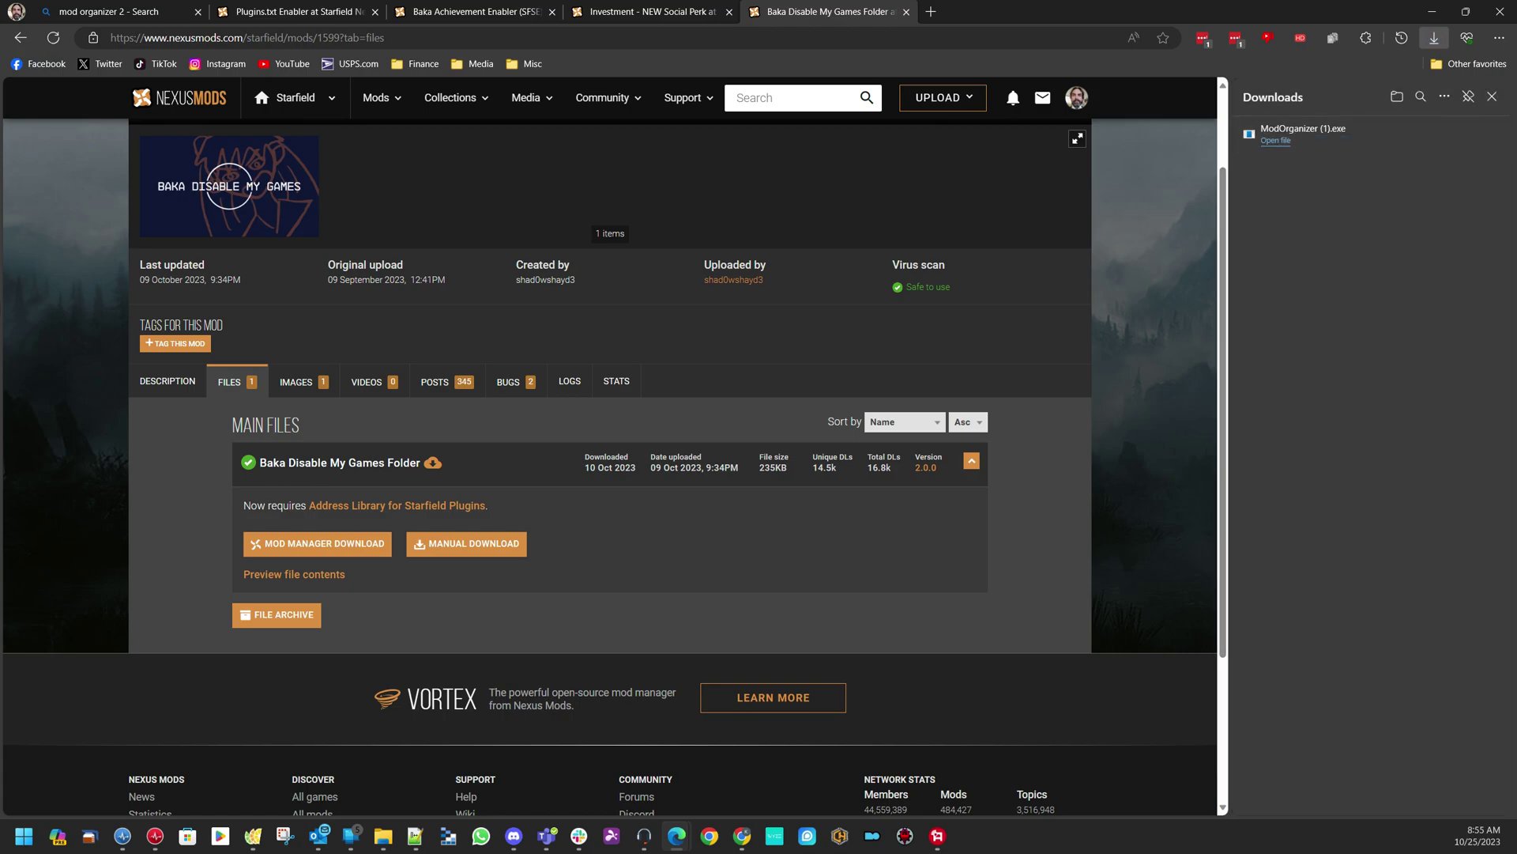
Open the protection history in Windows Security and approve its elevation request
left_click(23, 836)
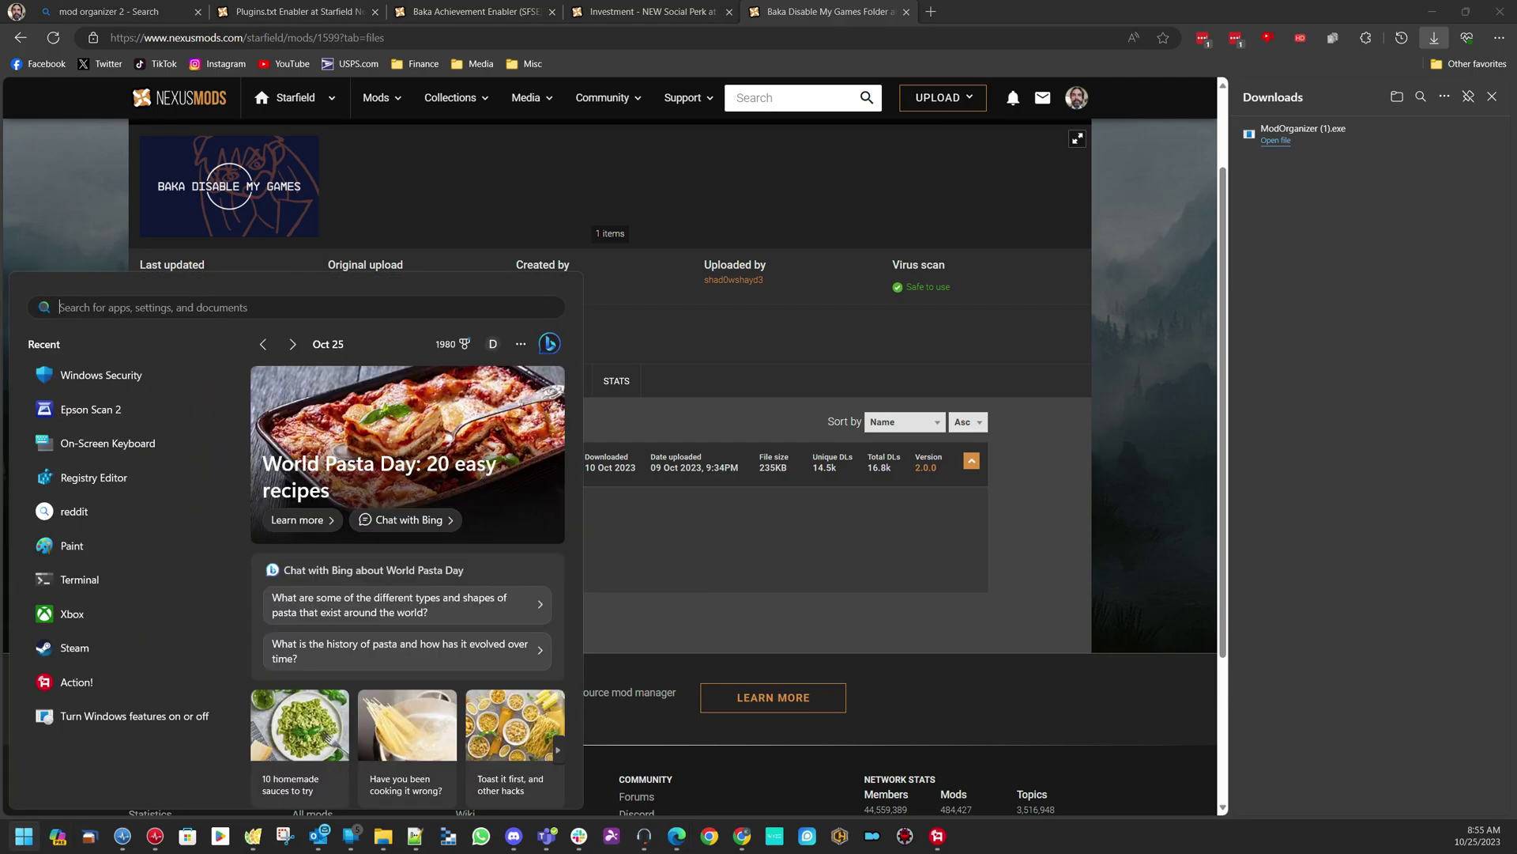
type("wind")
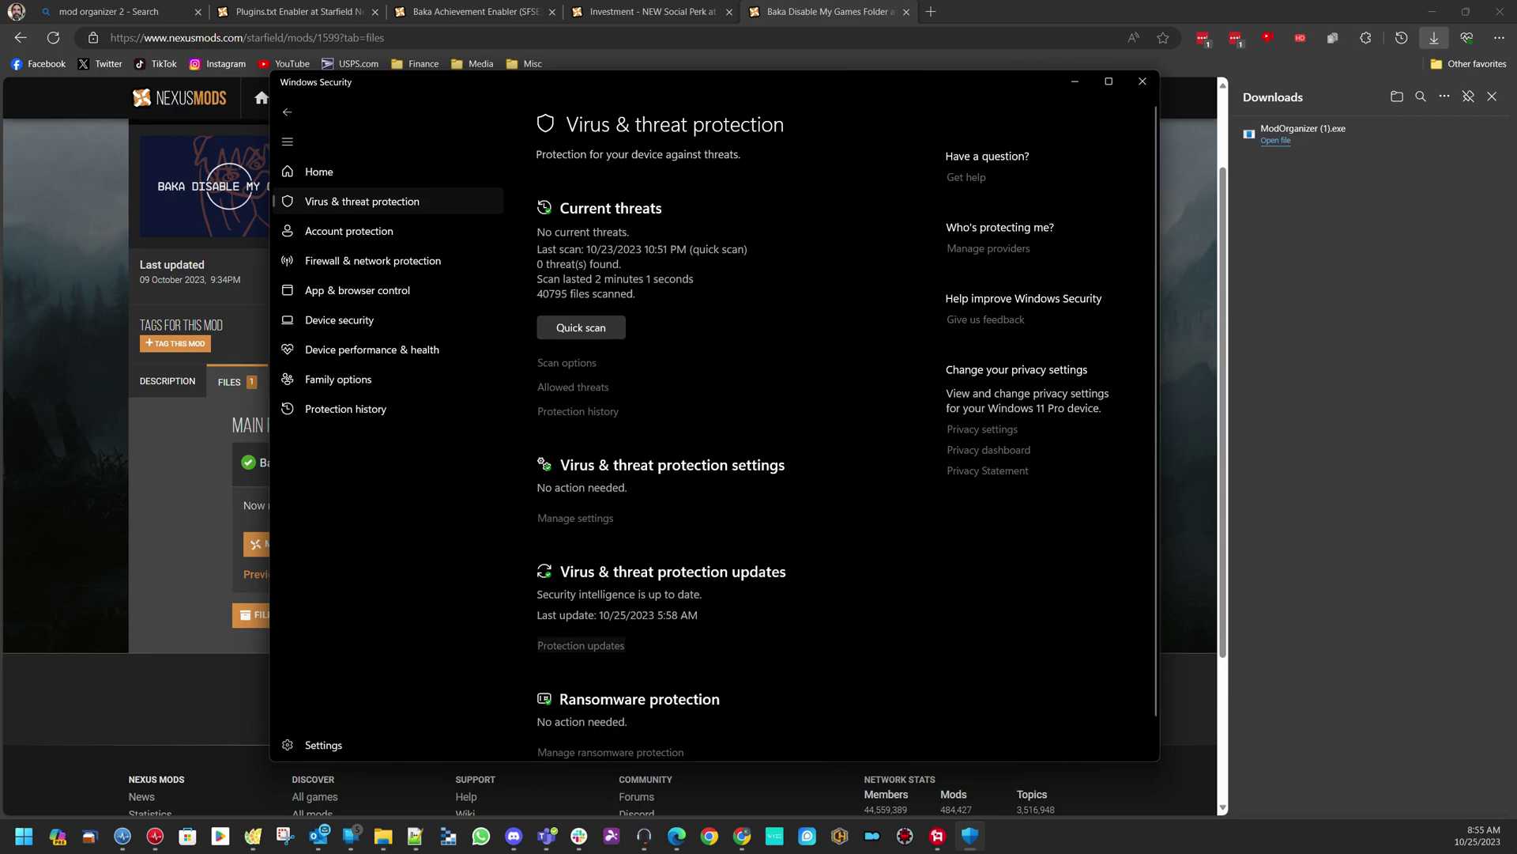
left_click(578, 411)
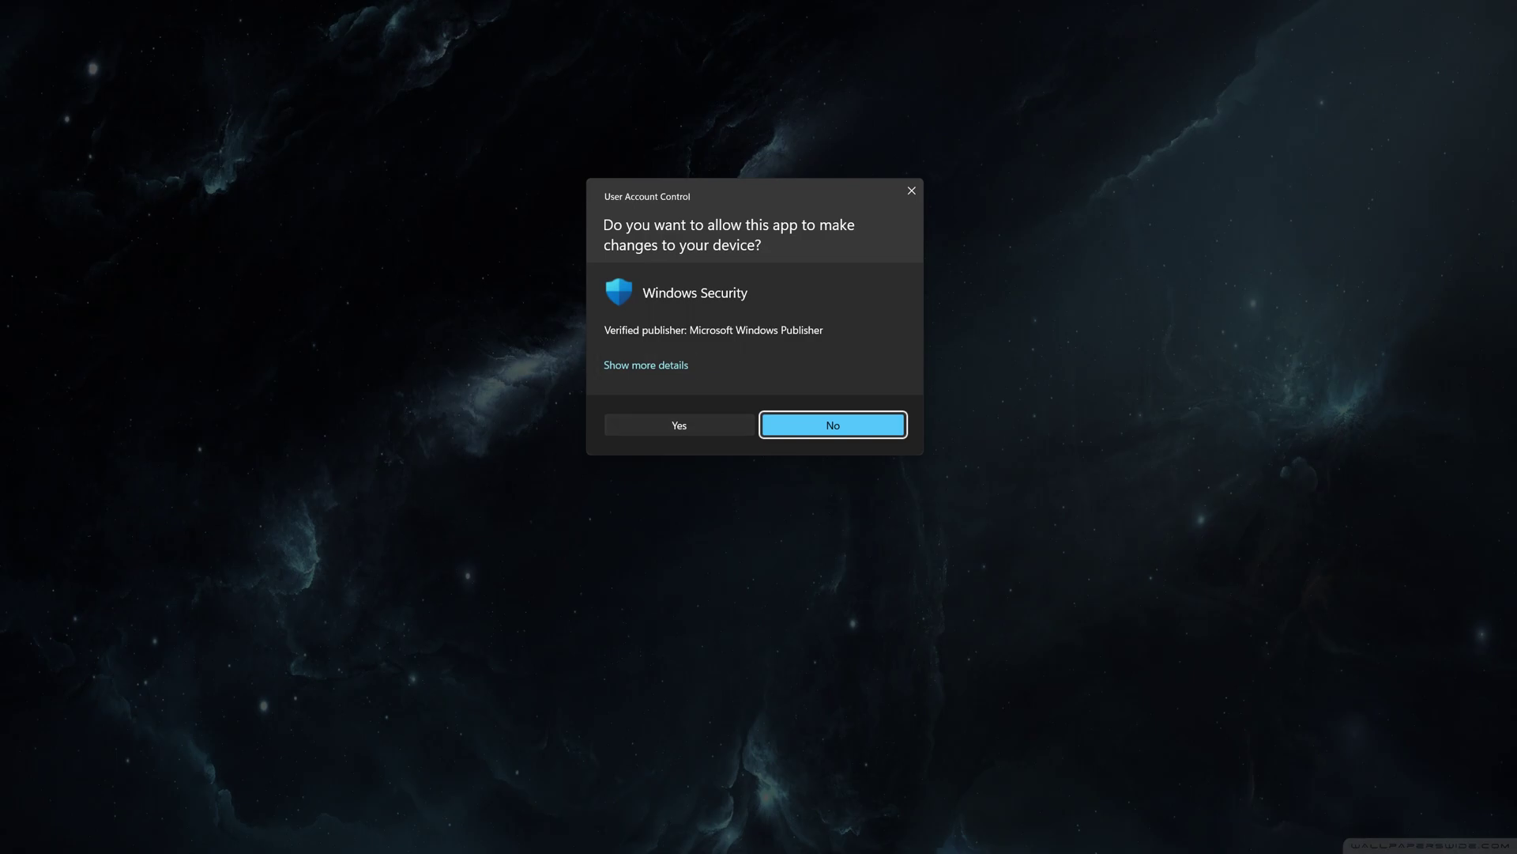
key("alt+y")
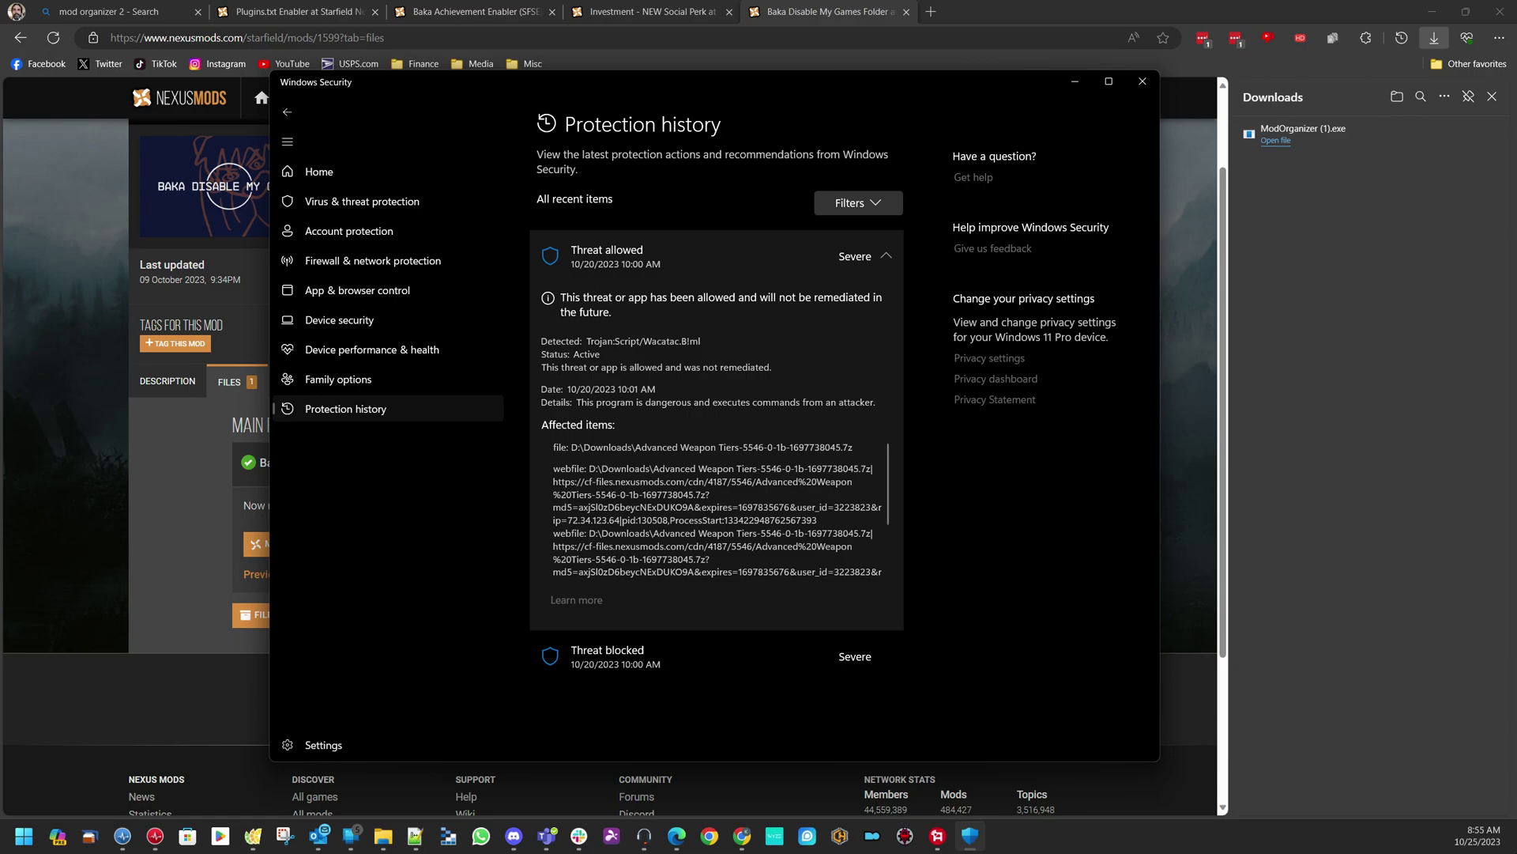
Review the affected items of the allowed threat, close Windows Security and return to the Mod Organizer 2 search results
left_click_drag(636, 448, 837, 447)
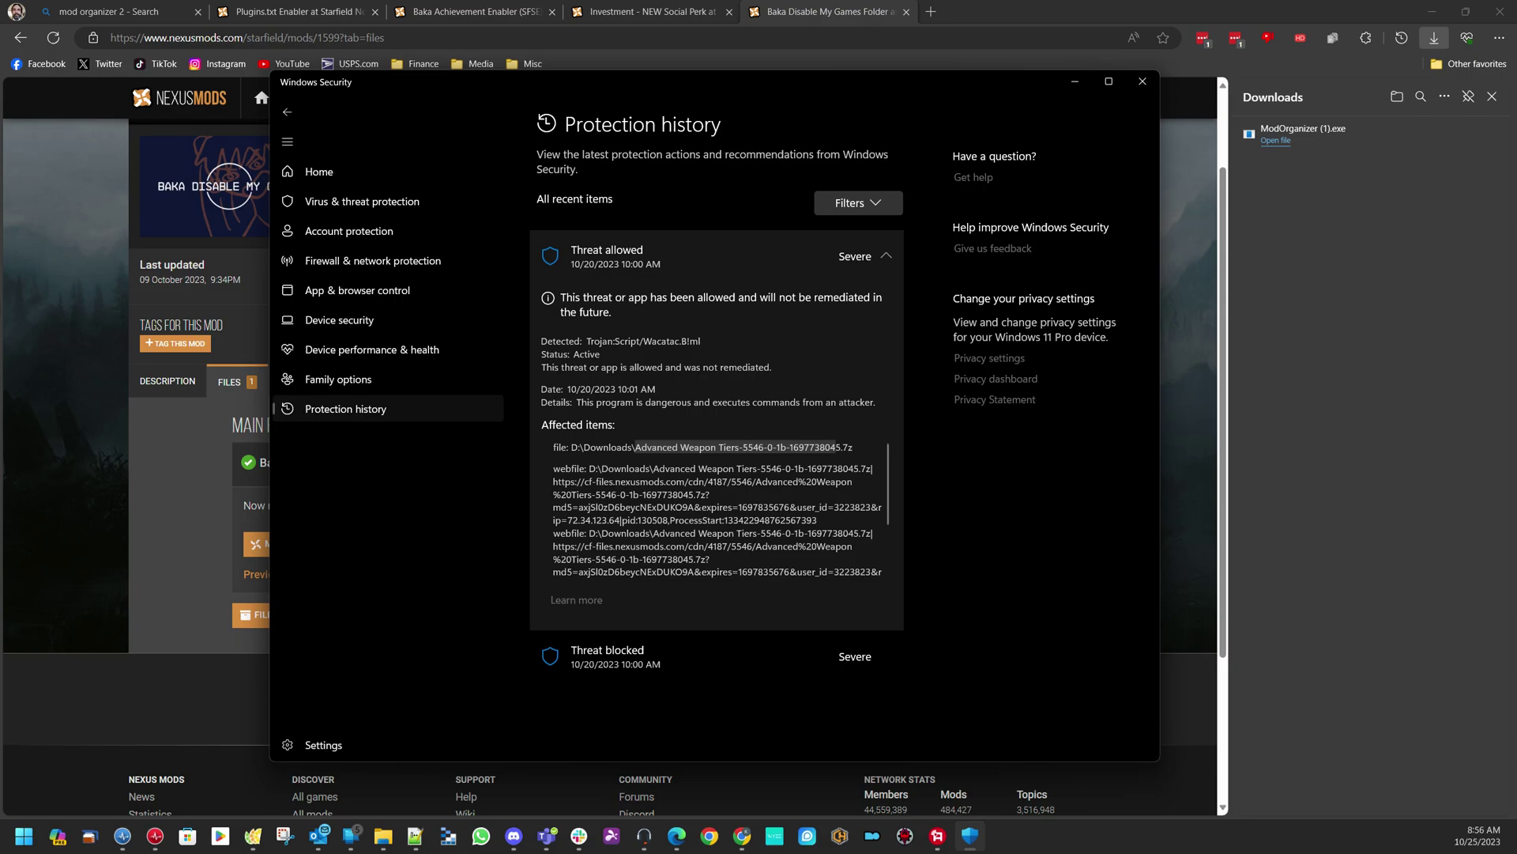
scroll(719, 506, "down", 3)
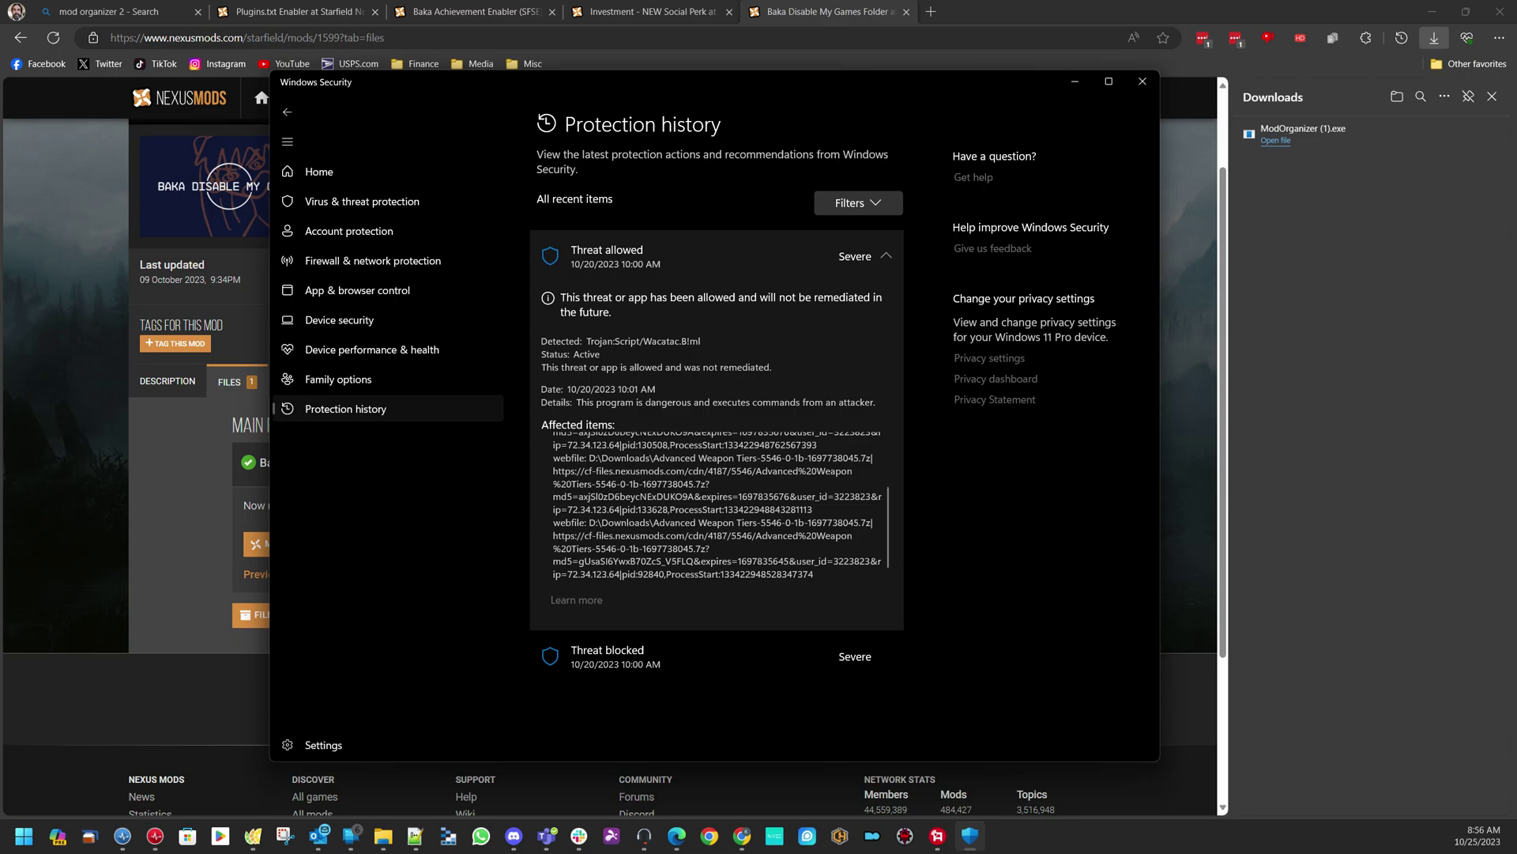
left_click(716, 257)
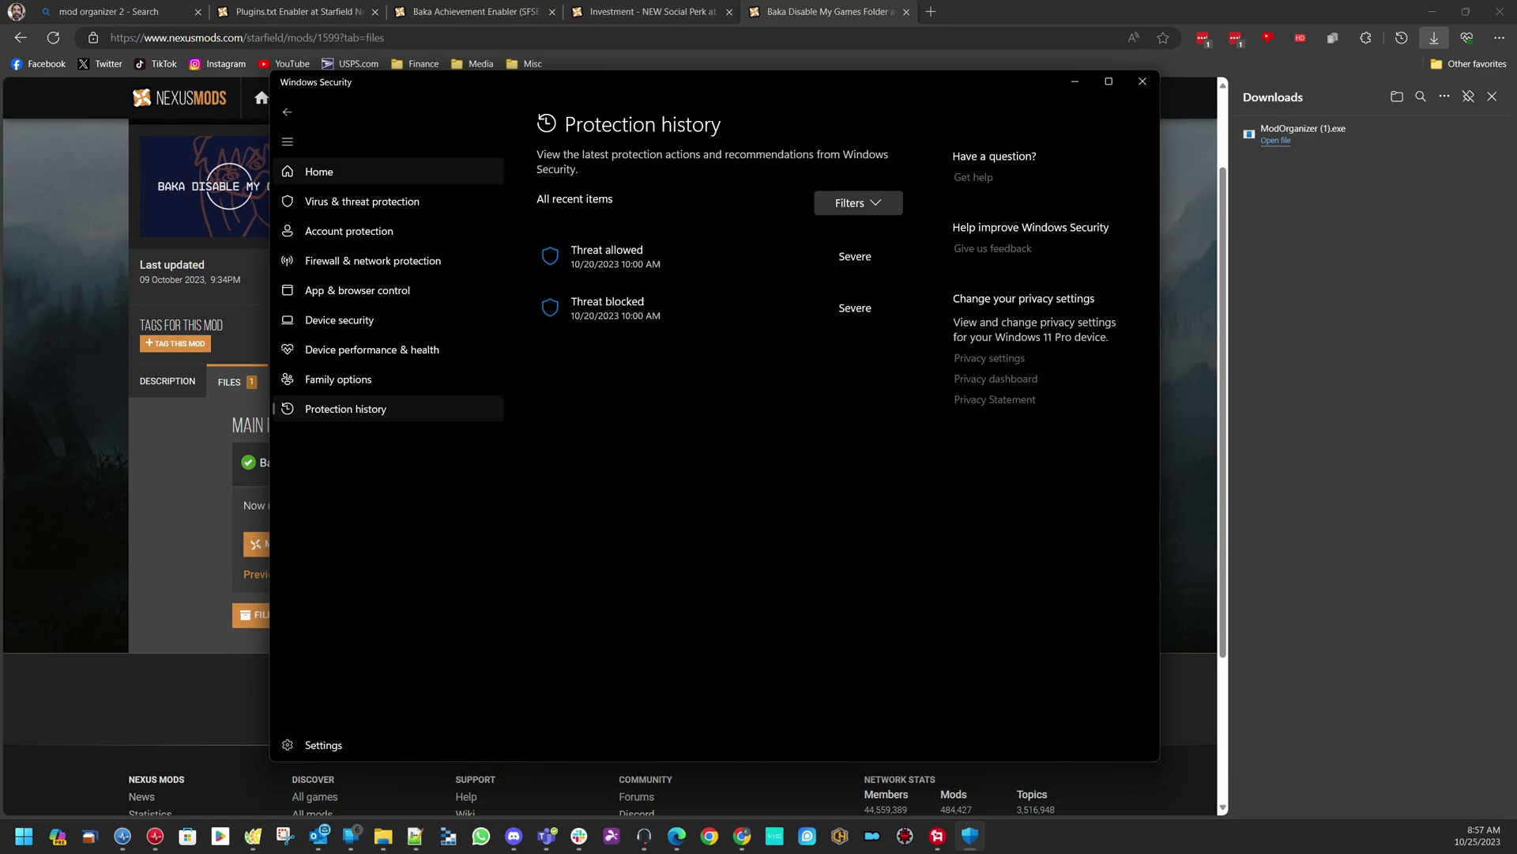
left_click(1142, 81)
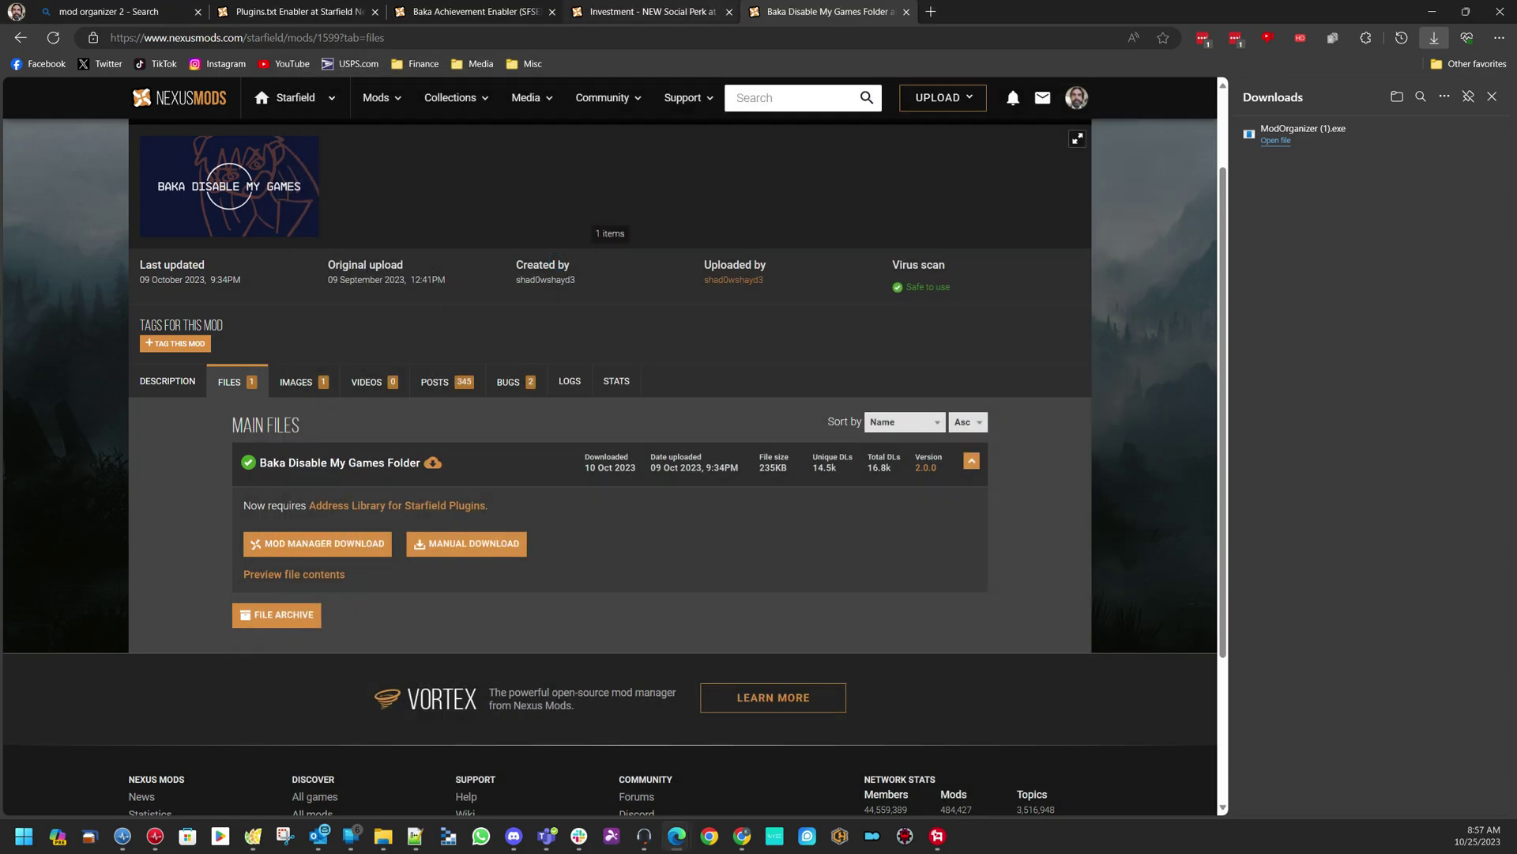
left_click(108, 11)
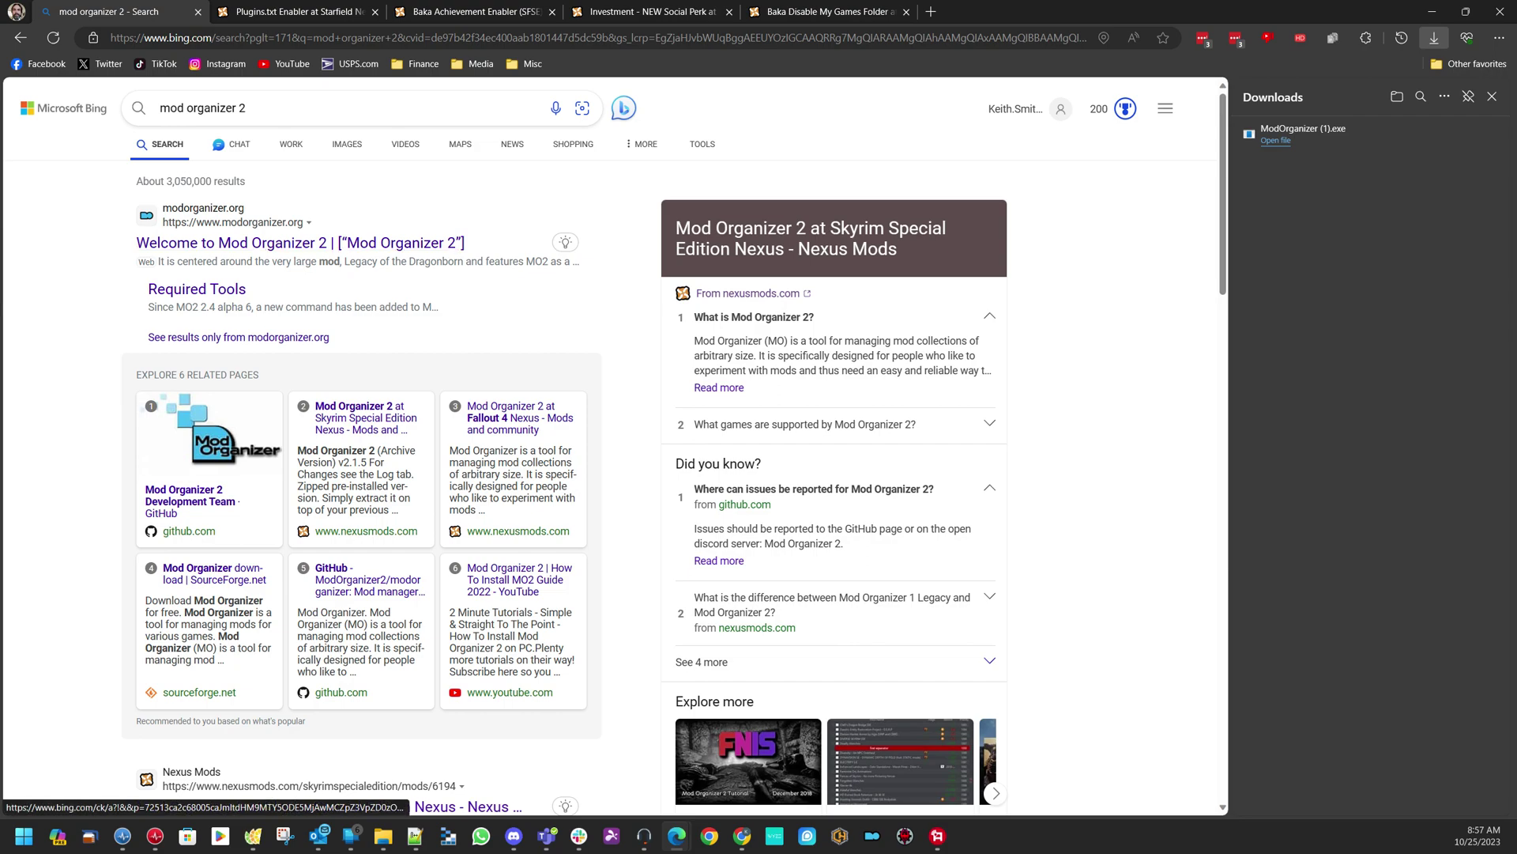
Switch to Discord and download the xEdit 4.1.4t RC3 archive from the xEdit server's xedit-builds channel, accepting the download warning
left_click_drag(304, 222, 144, 208)
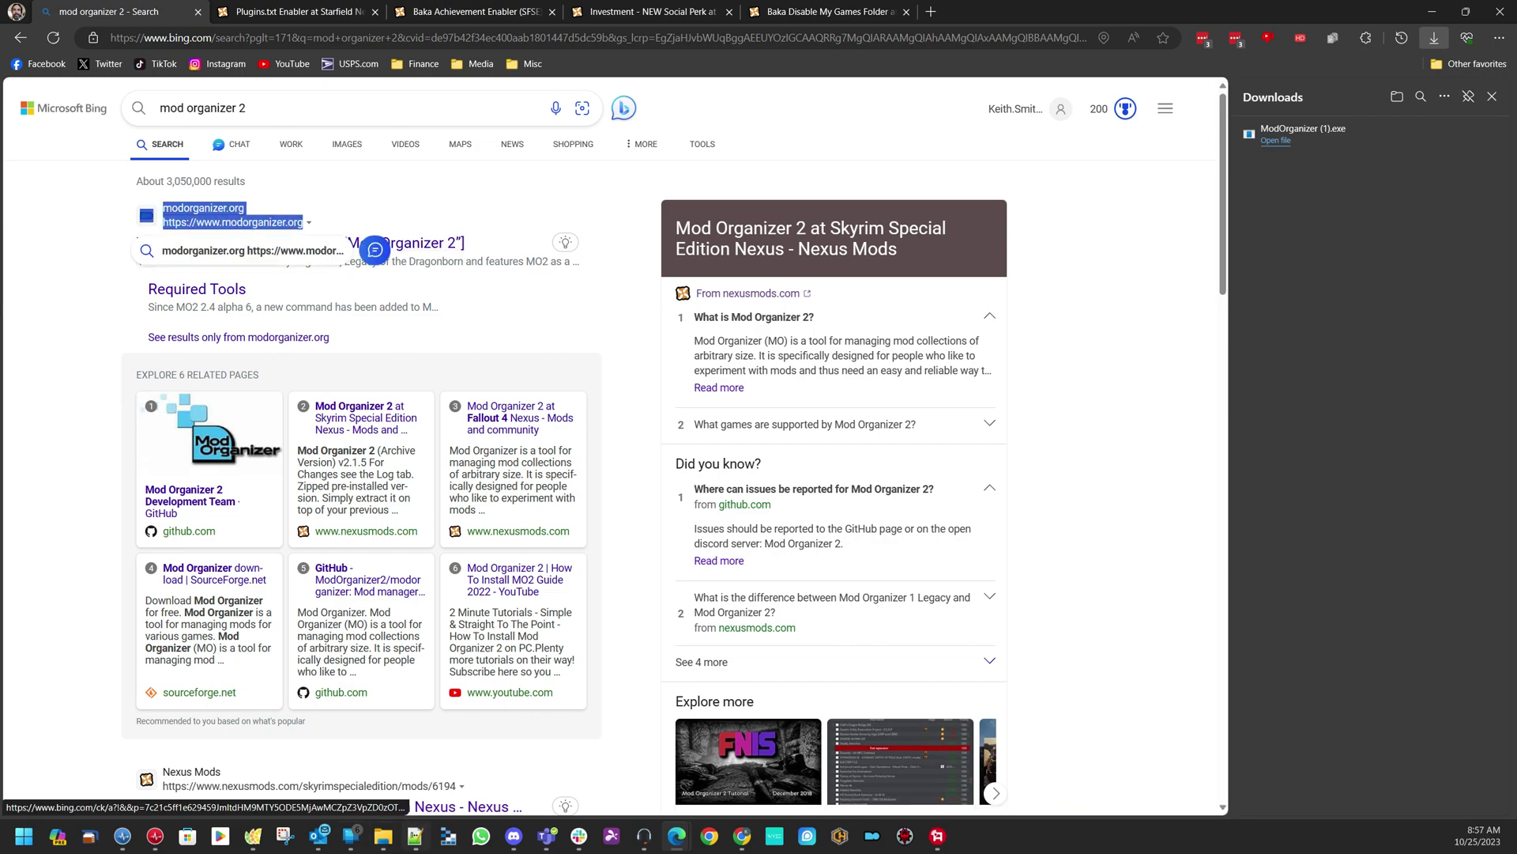
key("alt+Tab")
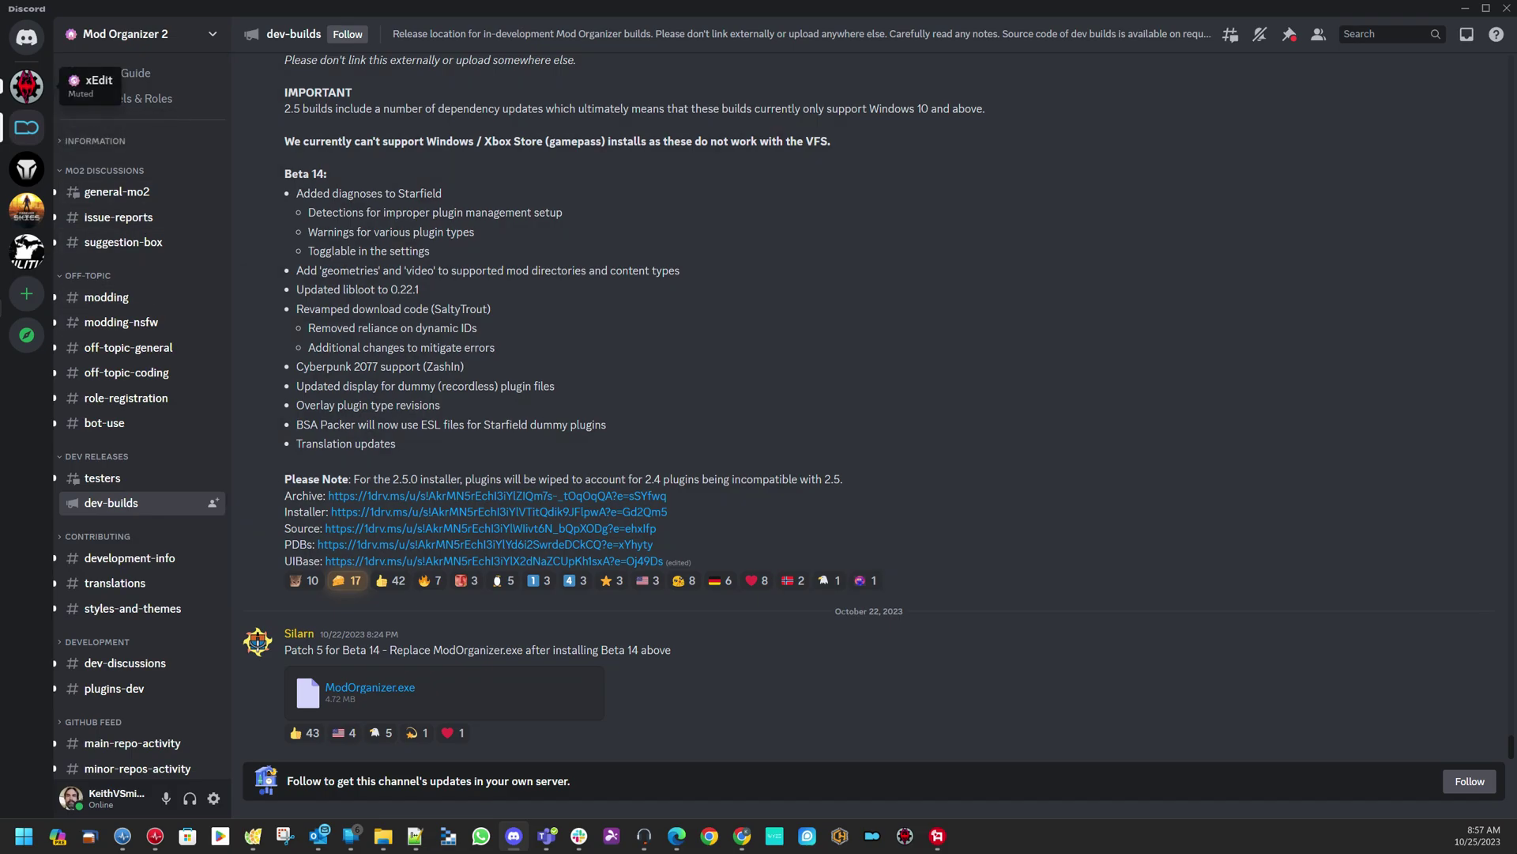
left_click(26, 86)
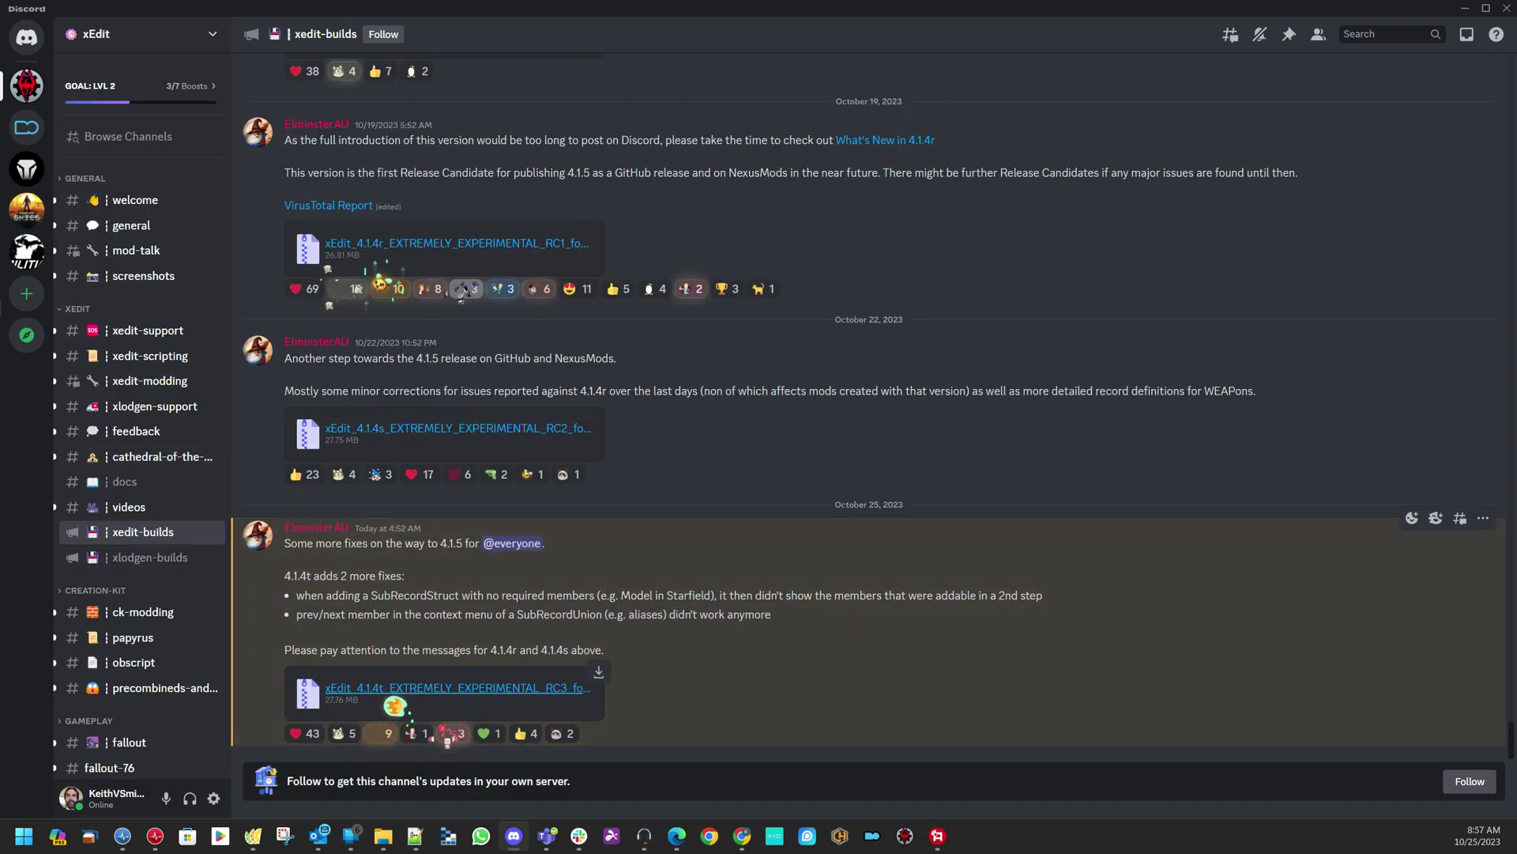
left_click(458, 687)
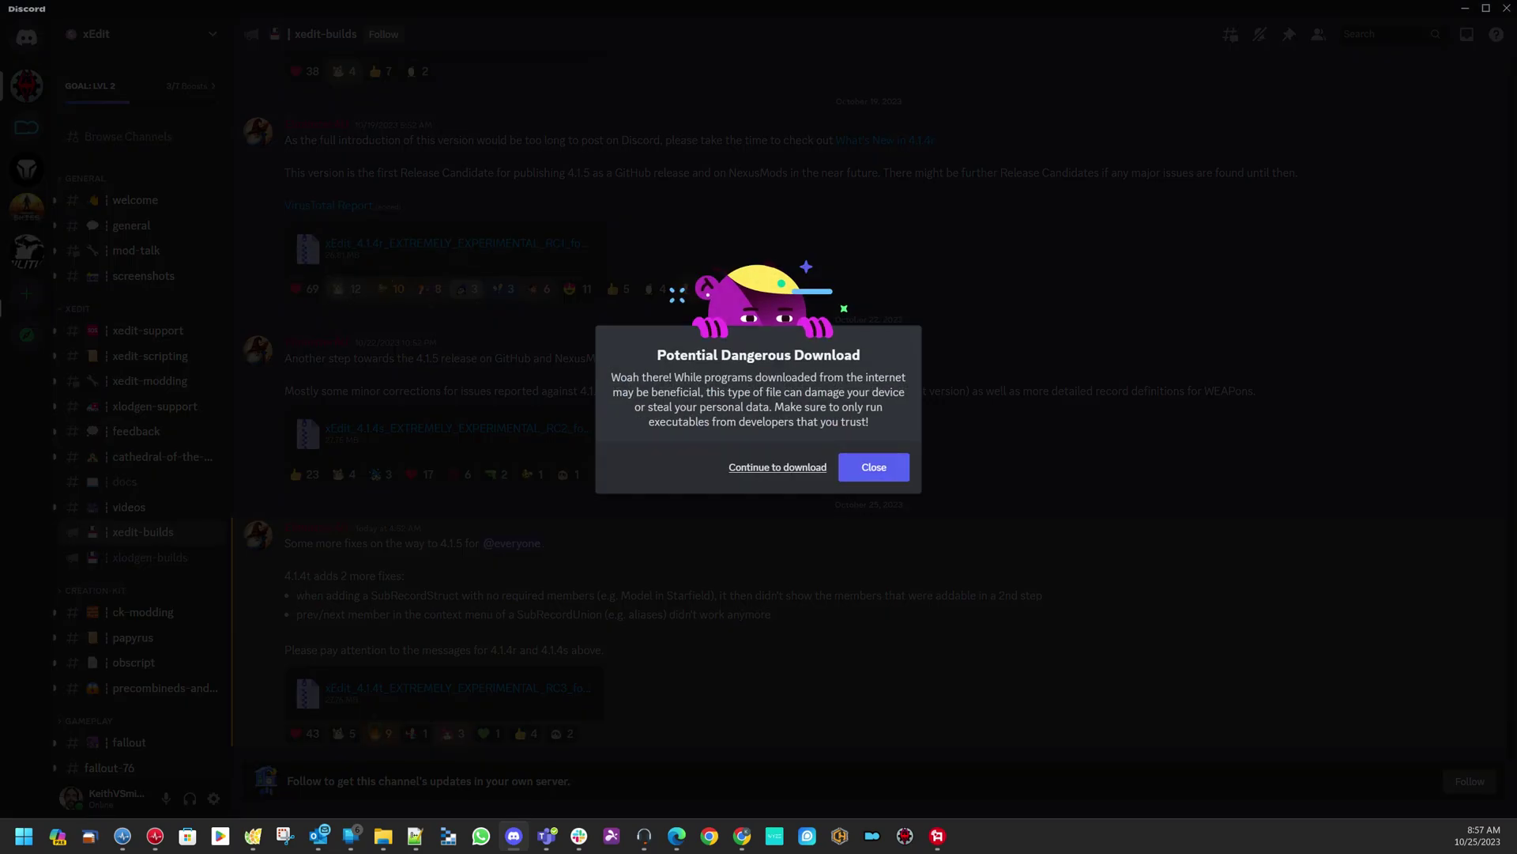
left_click(777, 467)
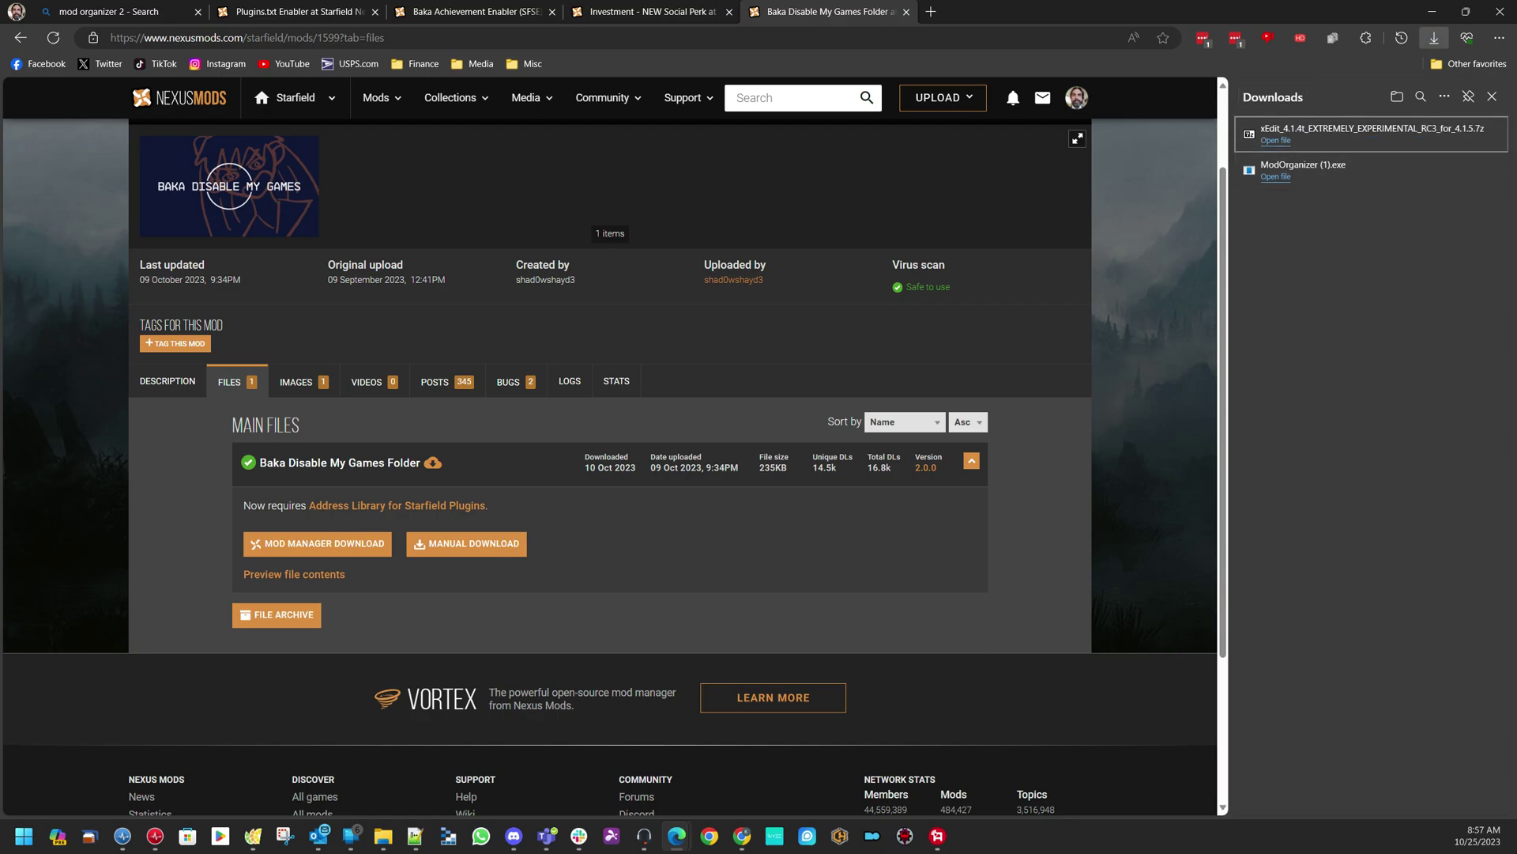
Show the Downloads folder in a second File Explorer tab and open the Mod.Organizer-2.5.0-beta14.7z archive in 7-Zip
left_click(382, 836)
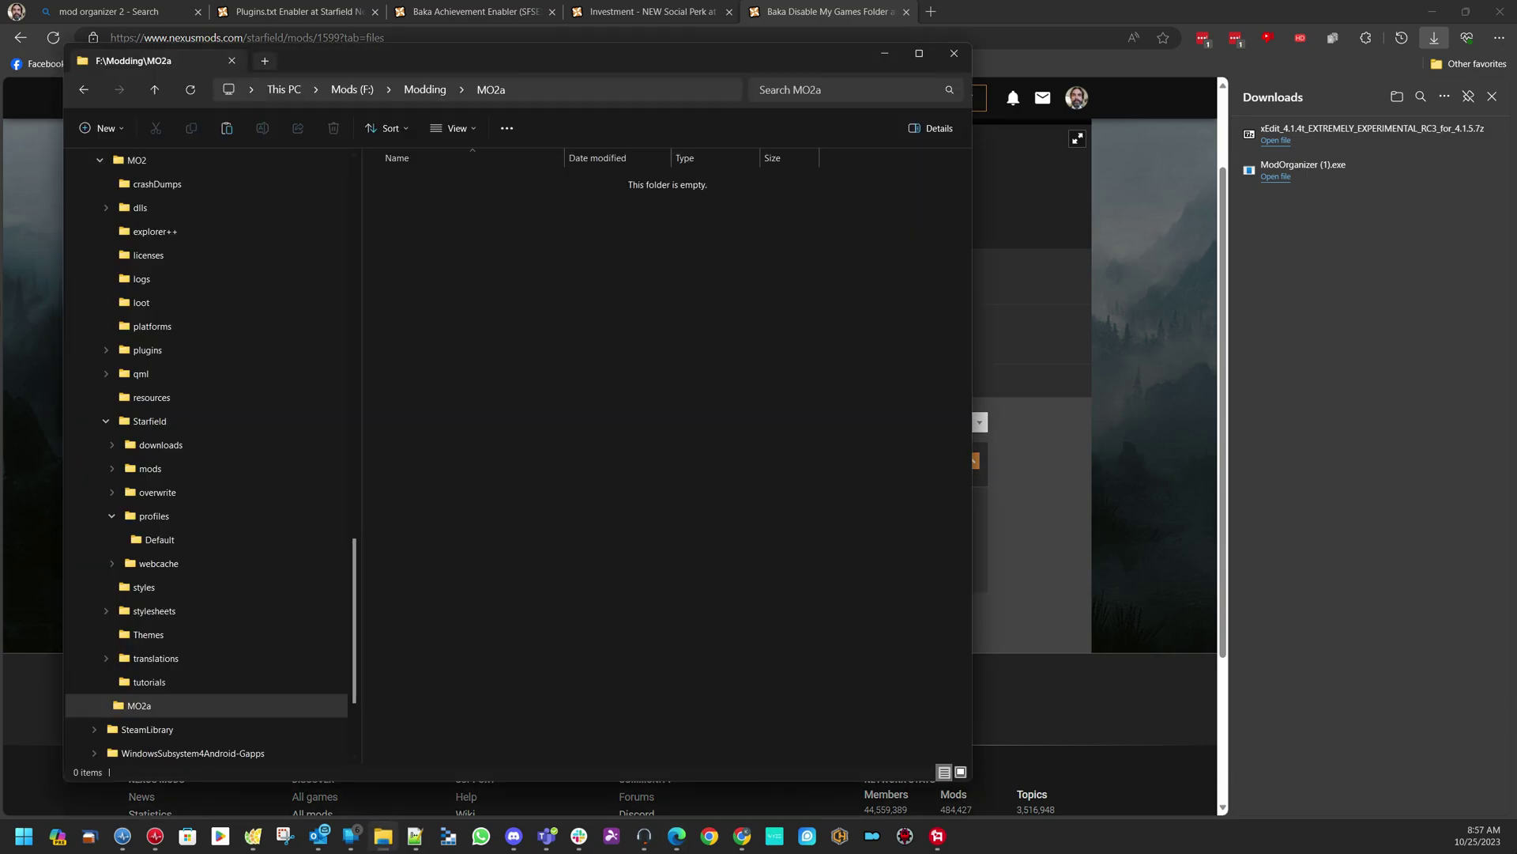
key("ctrl+t")
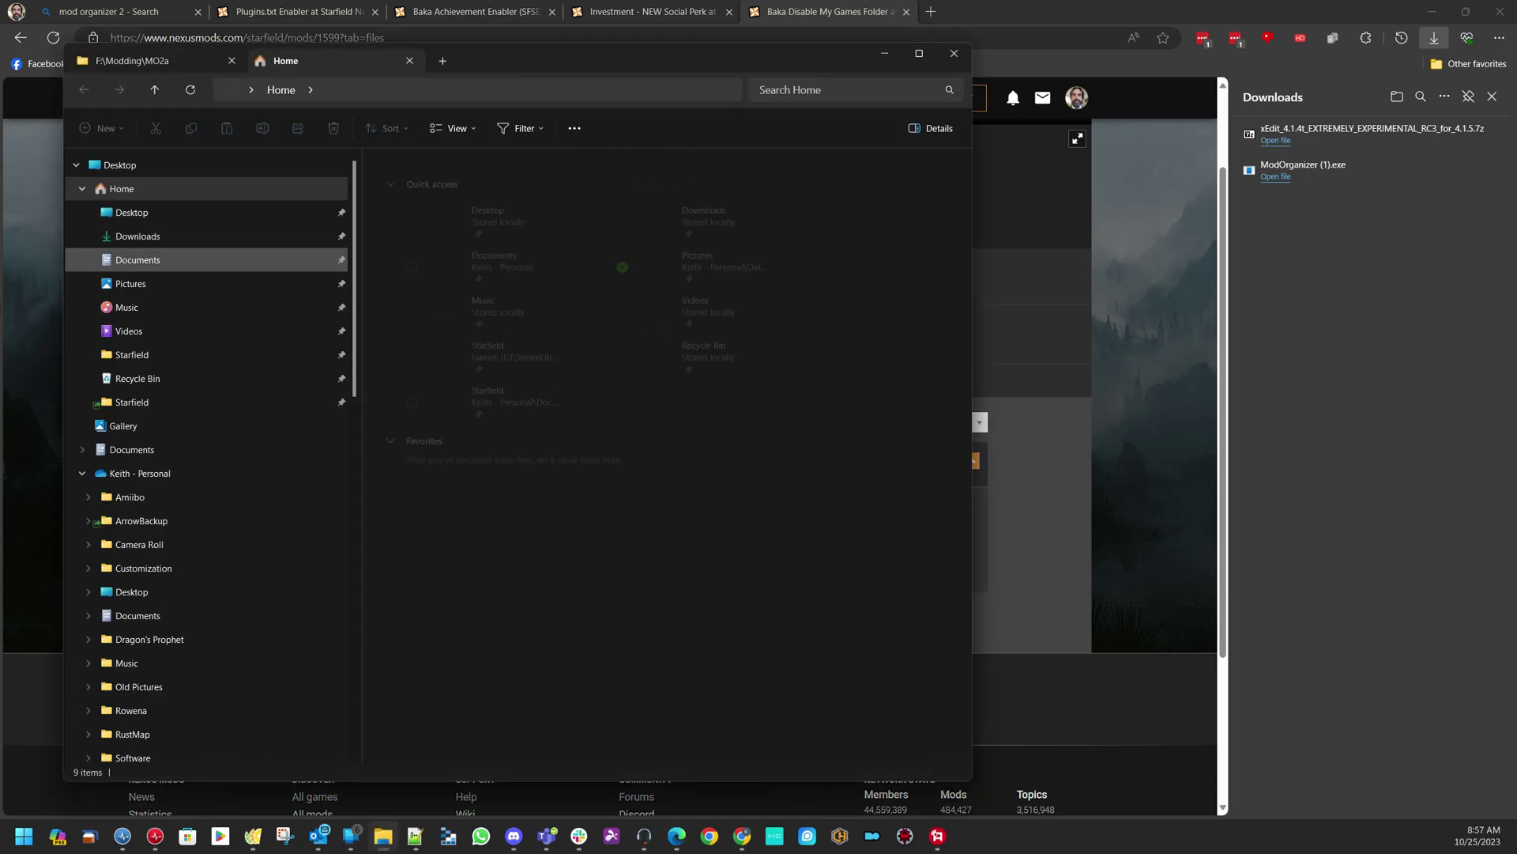
left_click(138, 235)
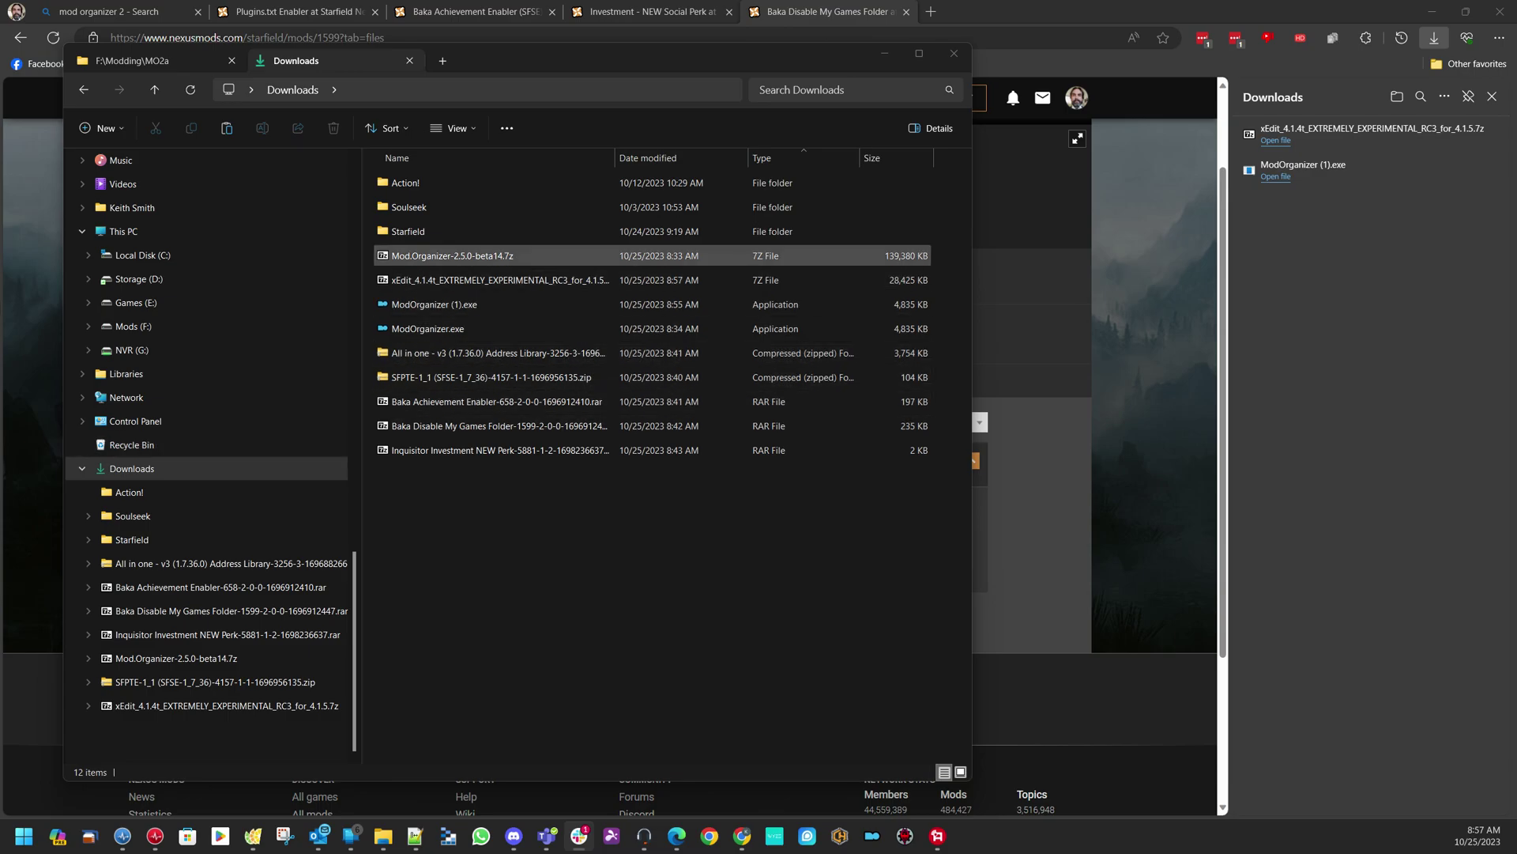
double_click(451, 255)
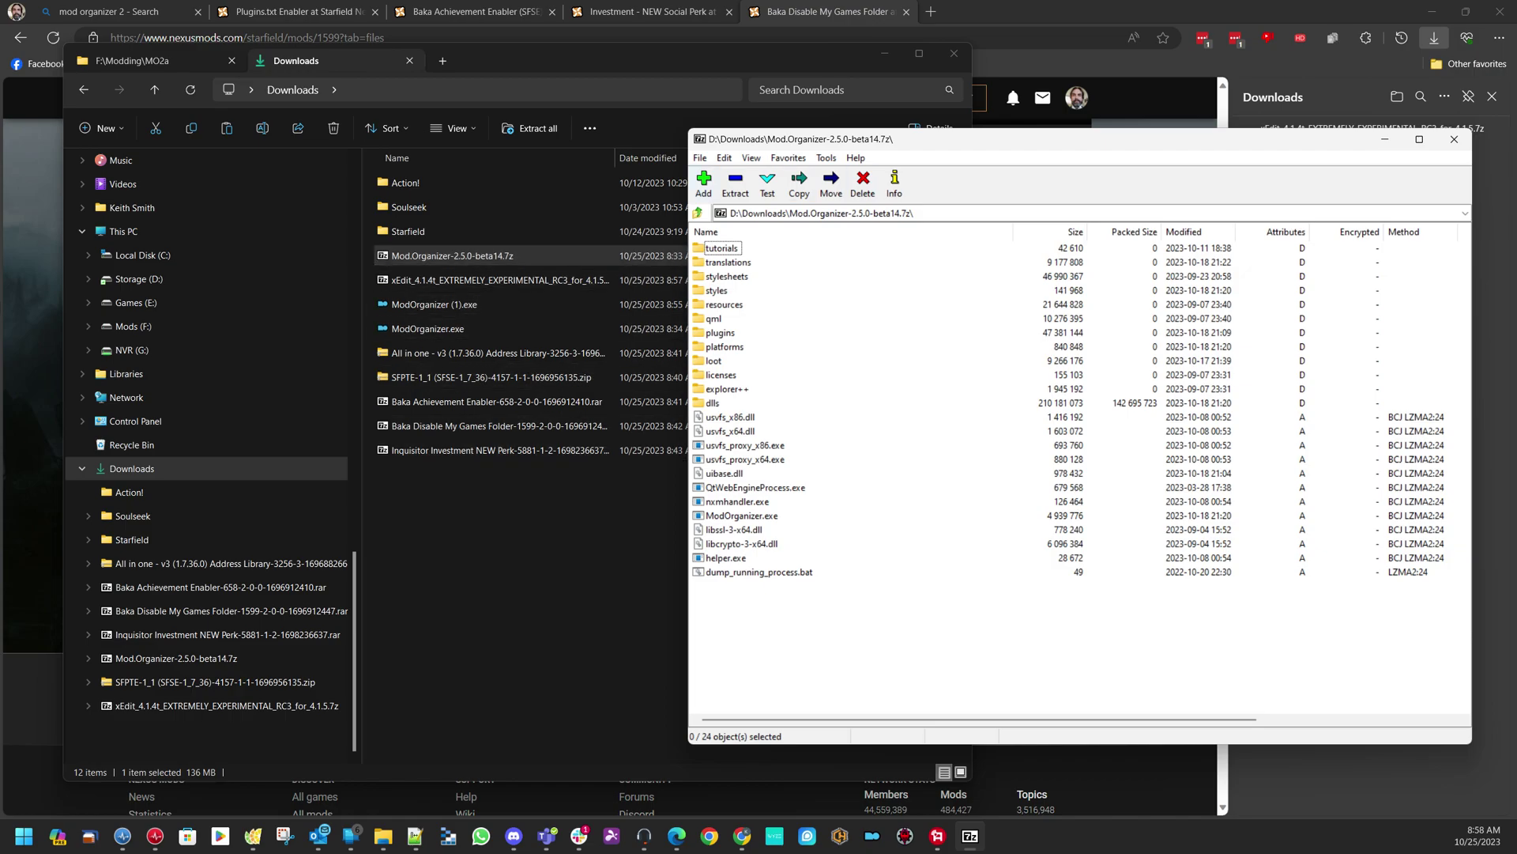
Search the web for "7zip windows 11" in Edge, view the 7-Zip download site and close the pages opened for it
left_click(931, 12)
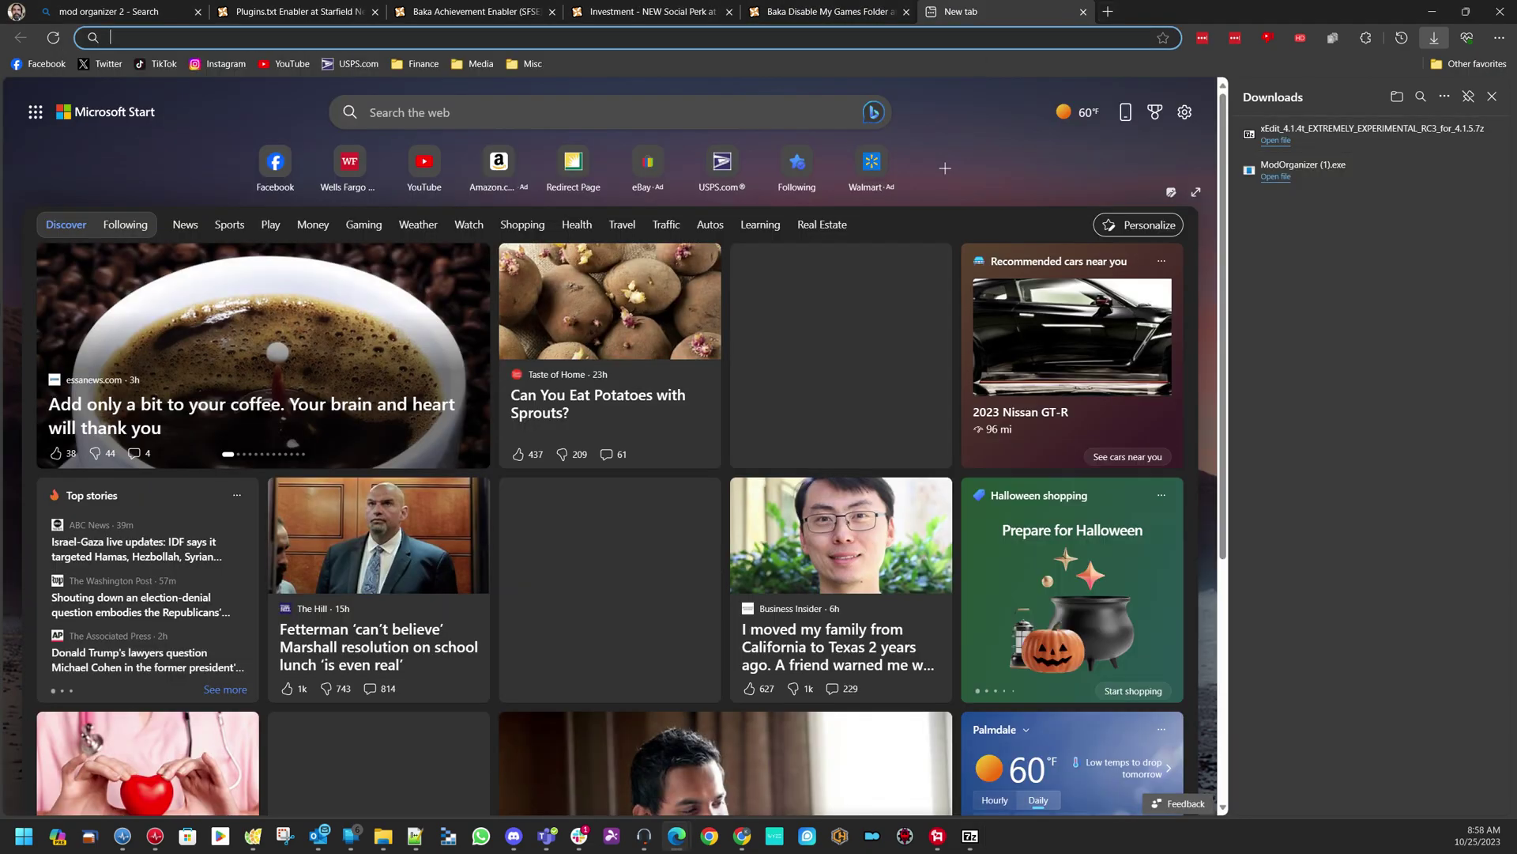
type("7")
key("Down")
key("Return")
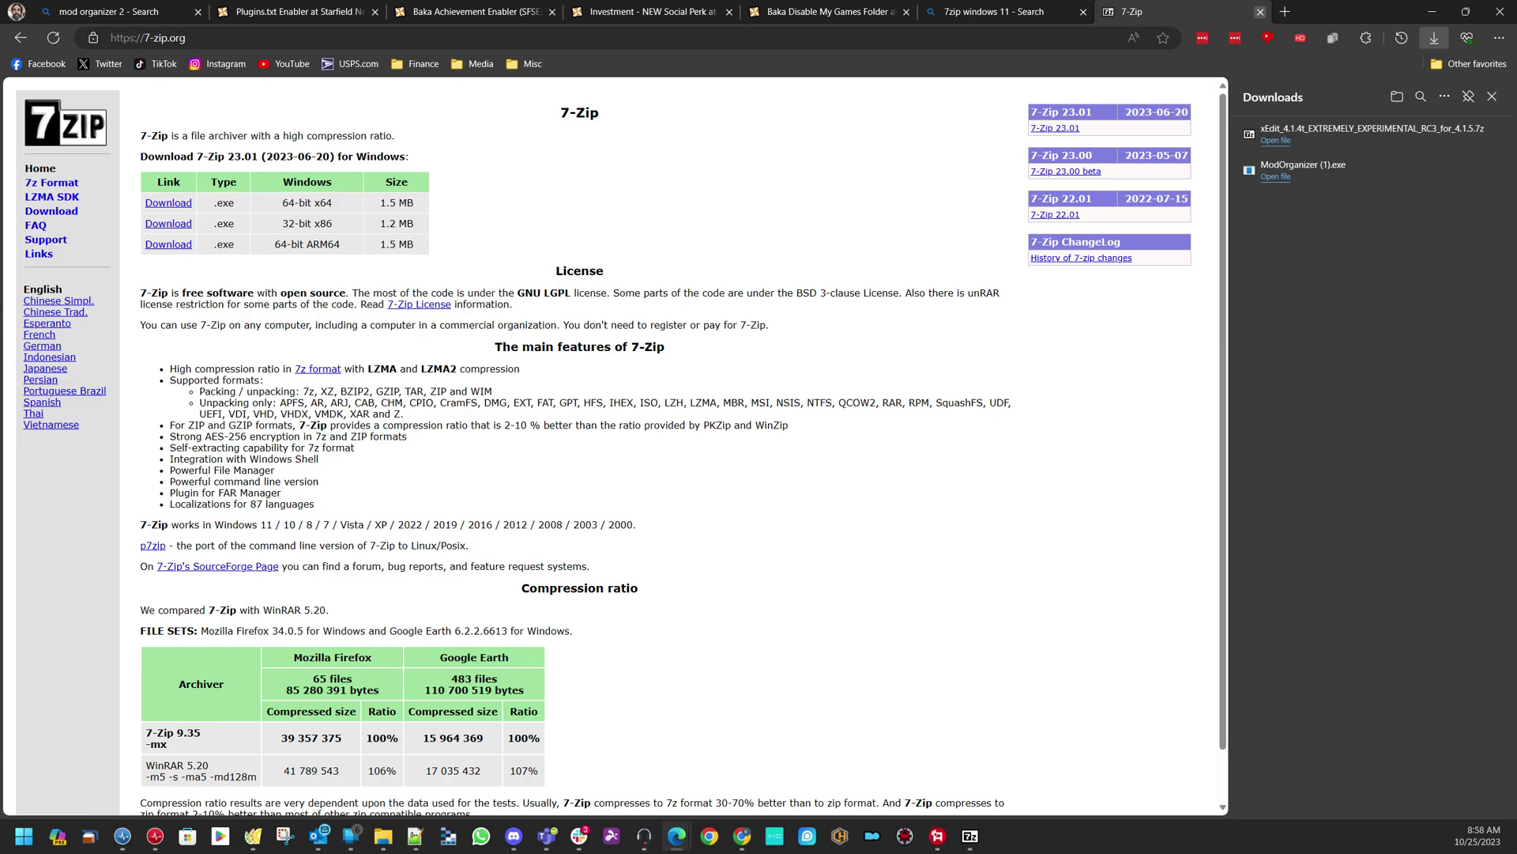
left_click(1261, 11)
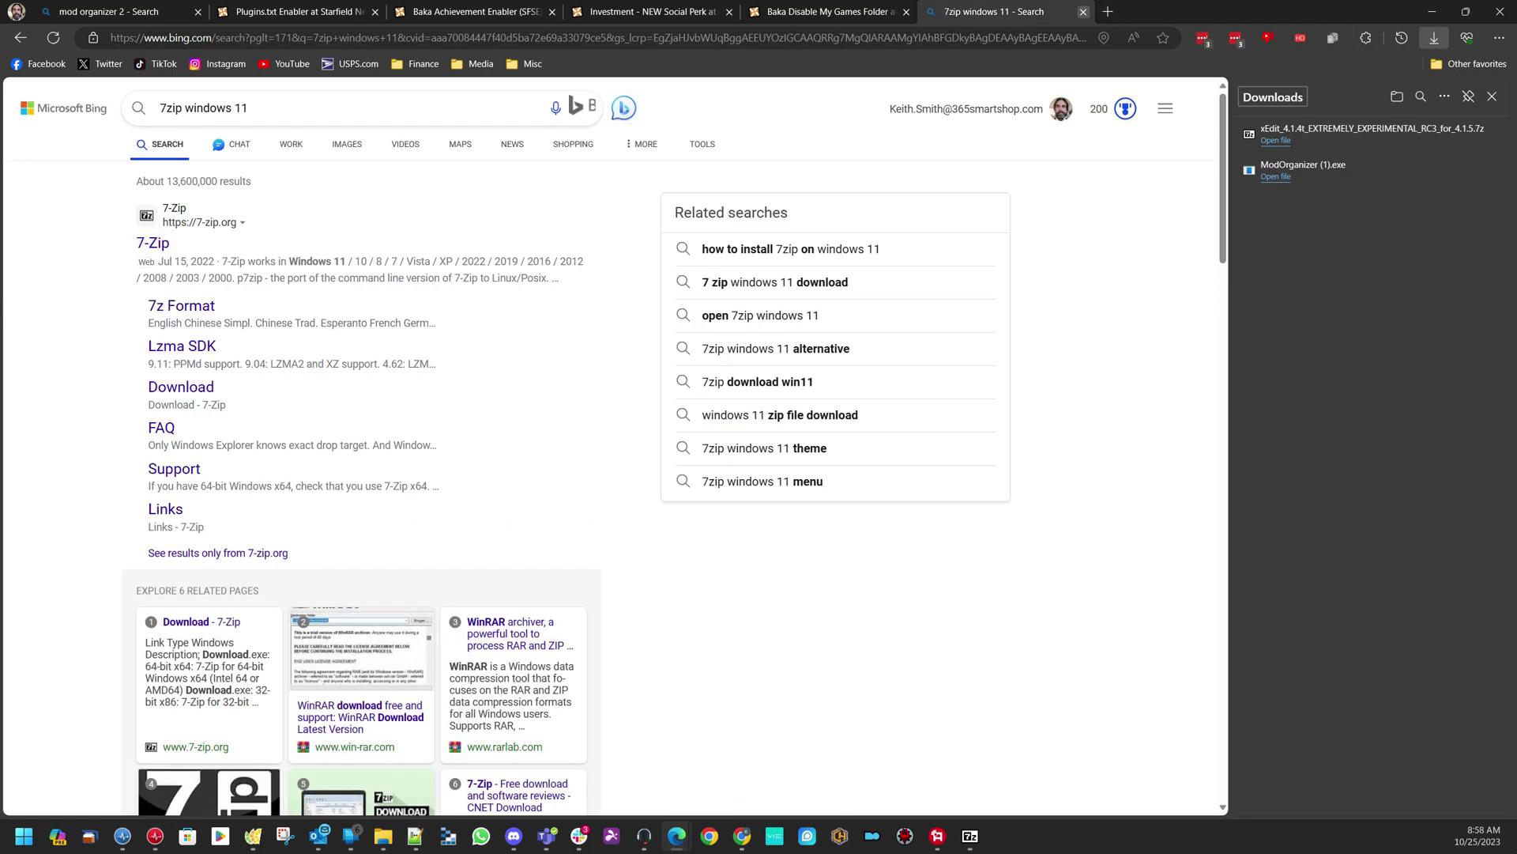
left_click(1083, 11)
Extract the entire contents of the Mod.Organizer-2.5.0-beta14.7z archive into the F:\Modding\MO2a folder
left_click(970, 835)
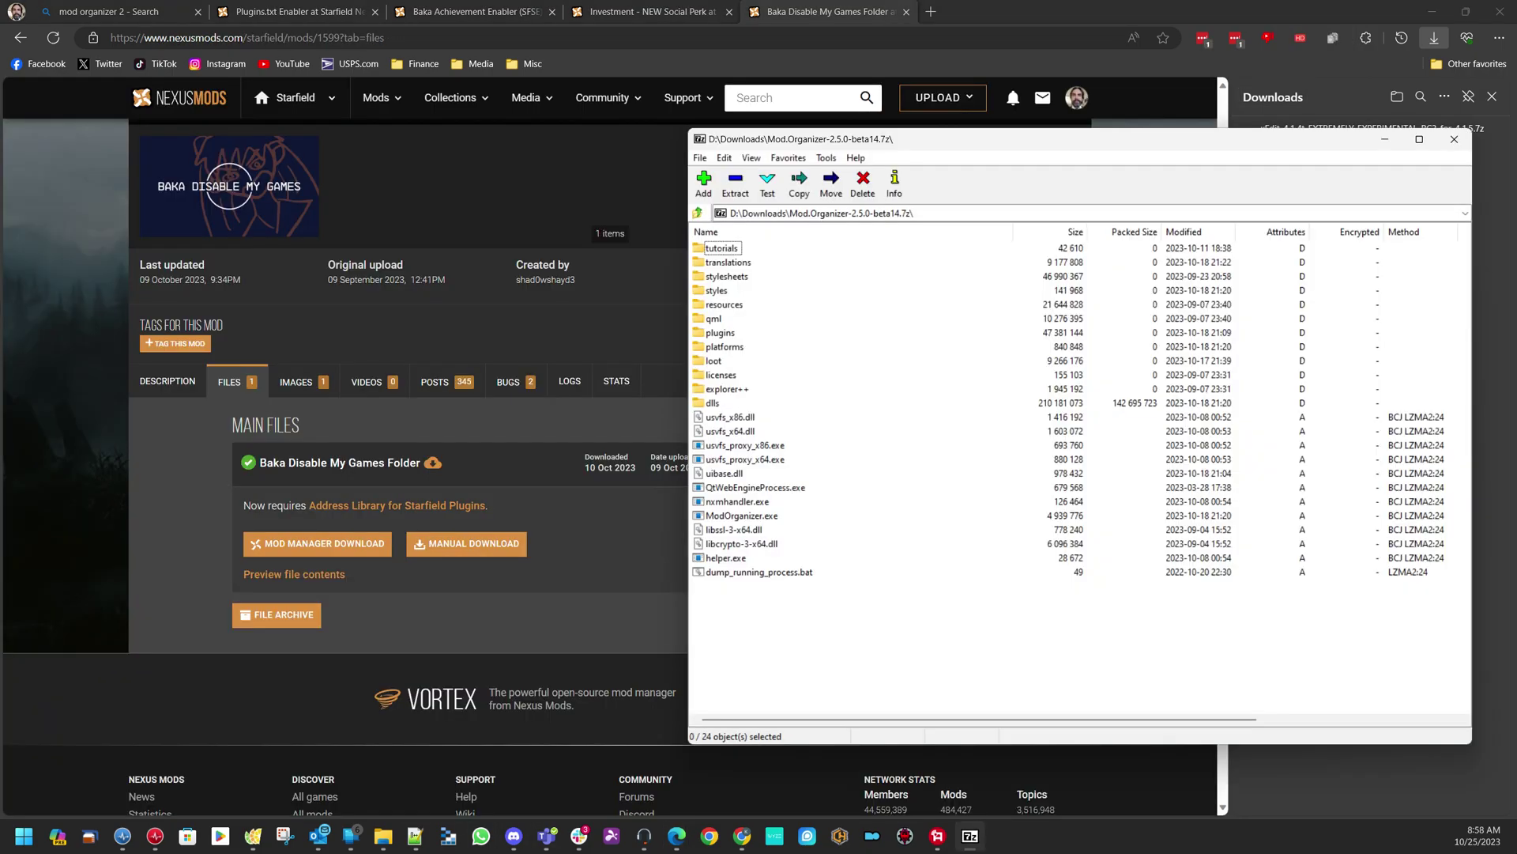
left_click(383, 836)
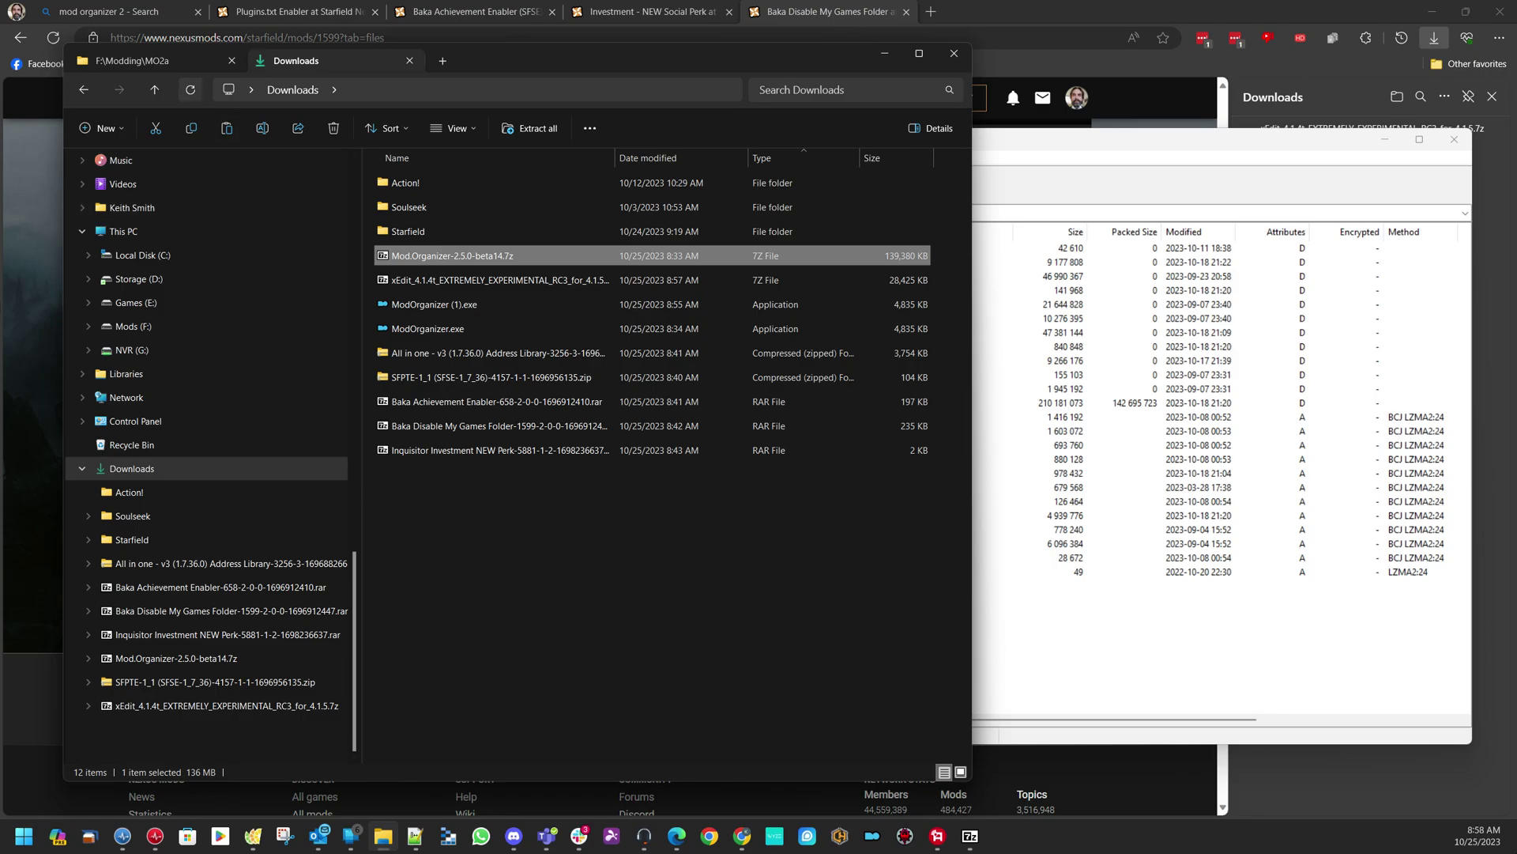
left_click(127, 61)
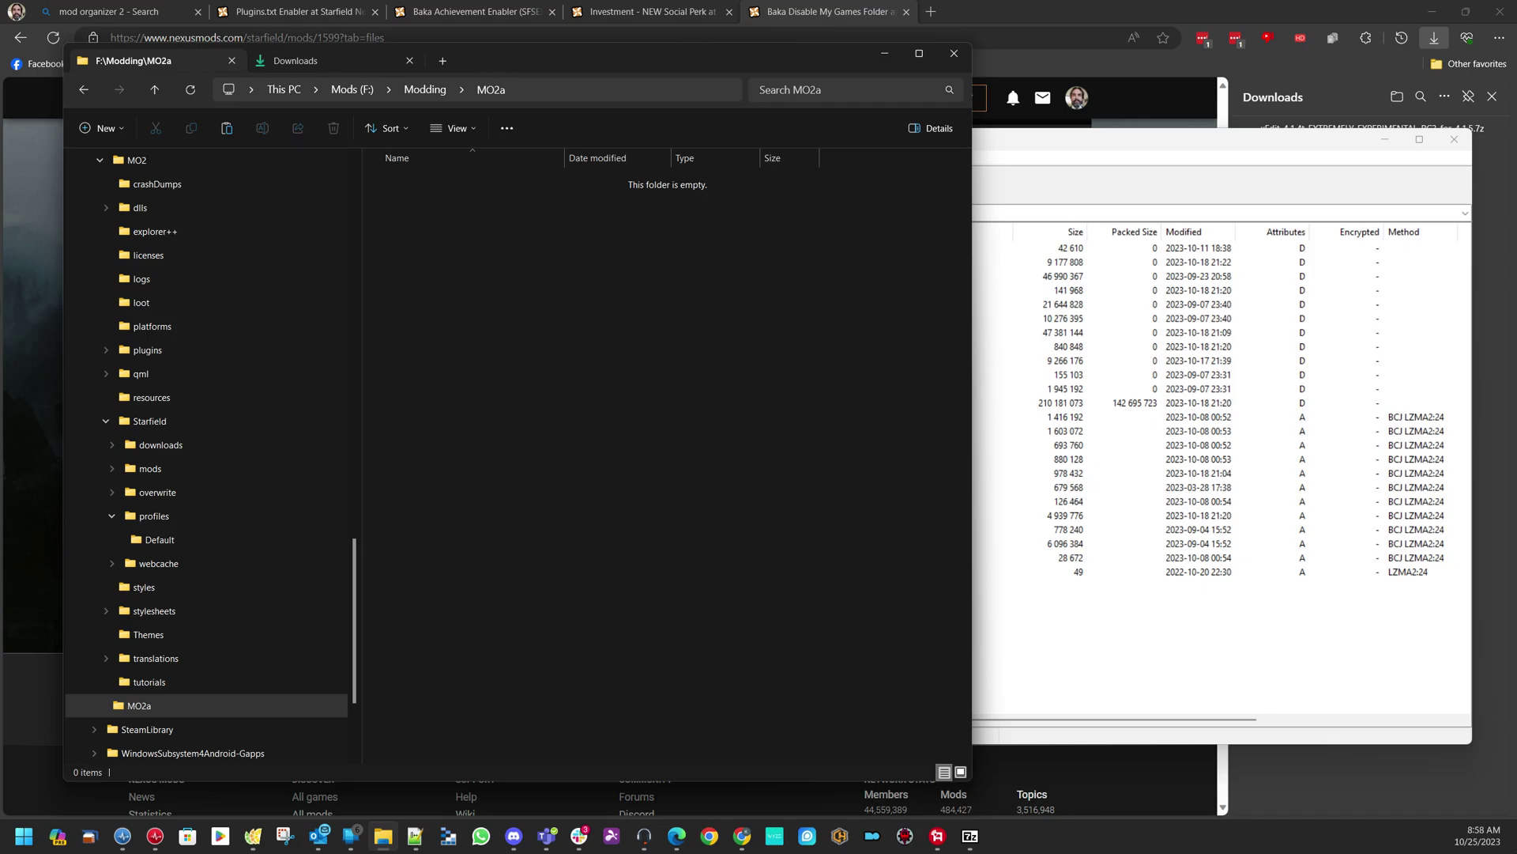
left_click(1106, 139)
left_click_drag(840, 623, 521, 332)
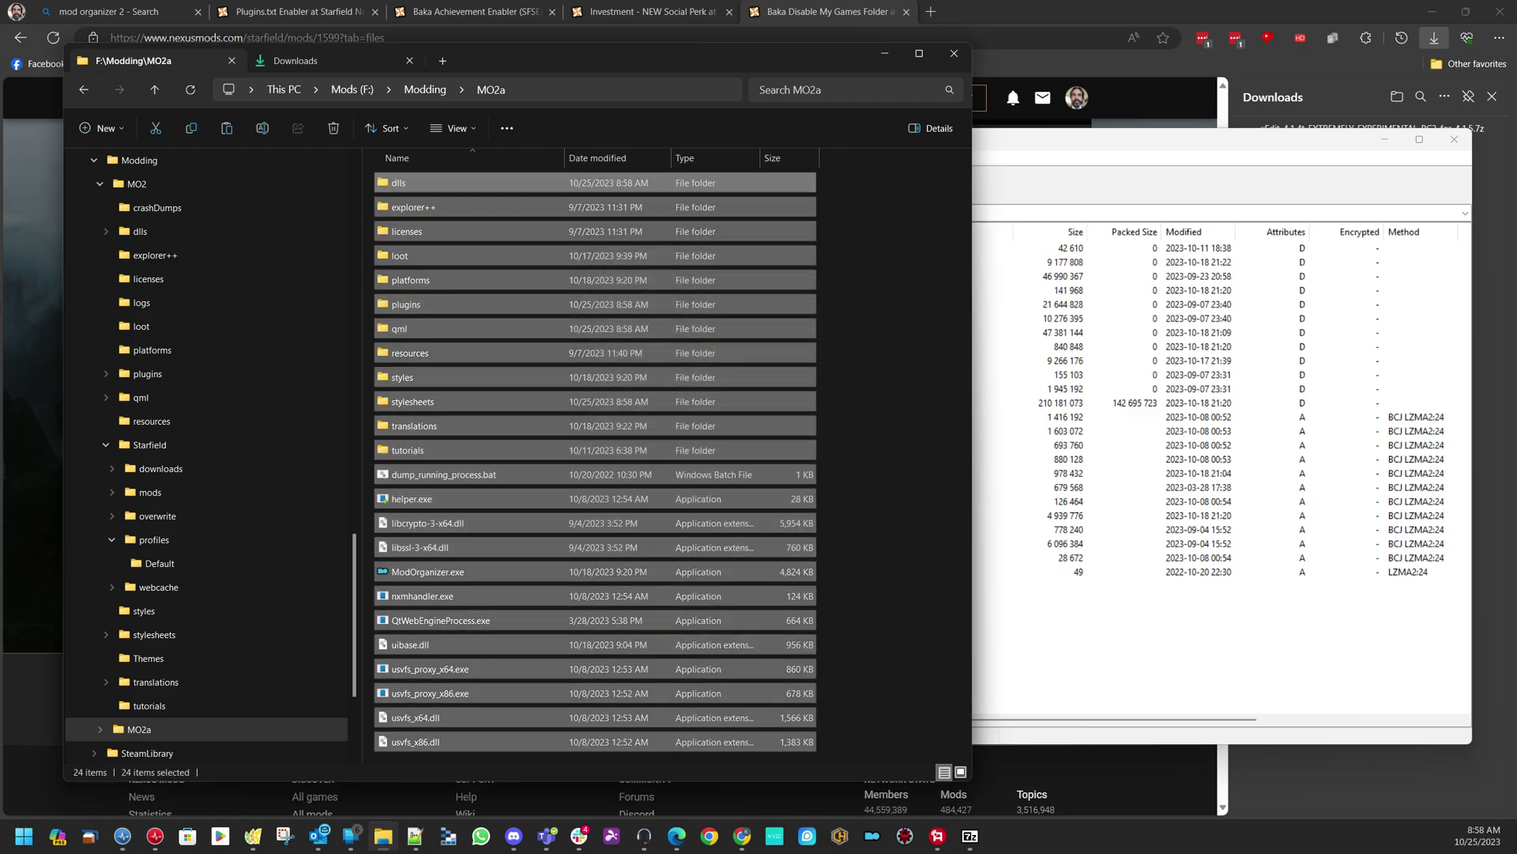
left_click(893, 317)
Copy the patched ModOrganizer.exe from Downloads into the MO2a folder, replacing the existing file
left_click(296, 60)
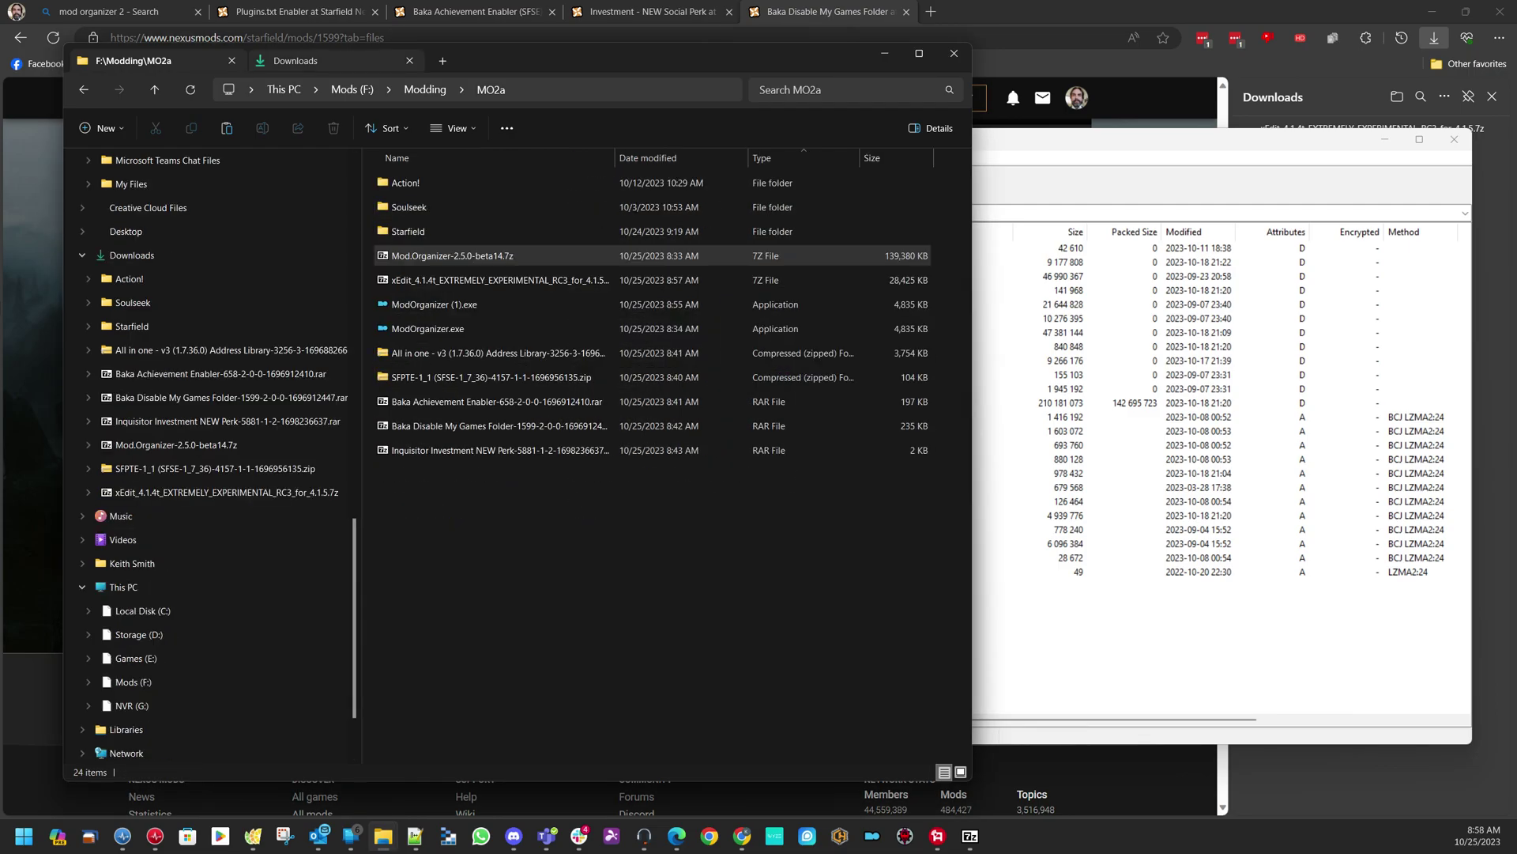
right_click(411, 329)
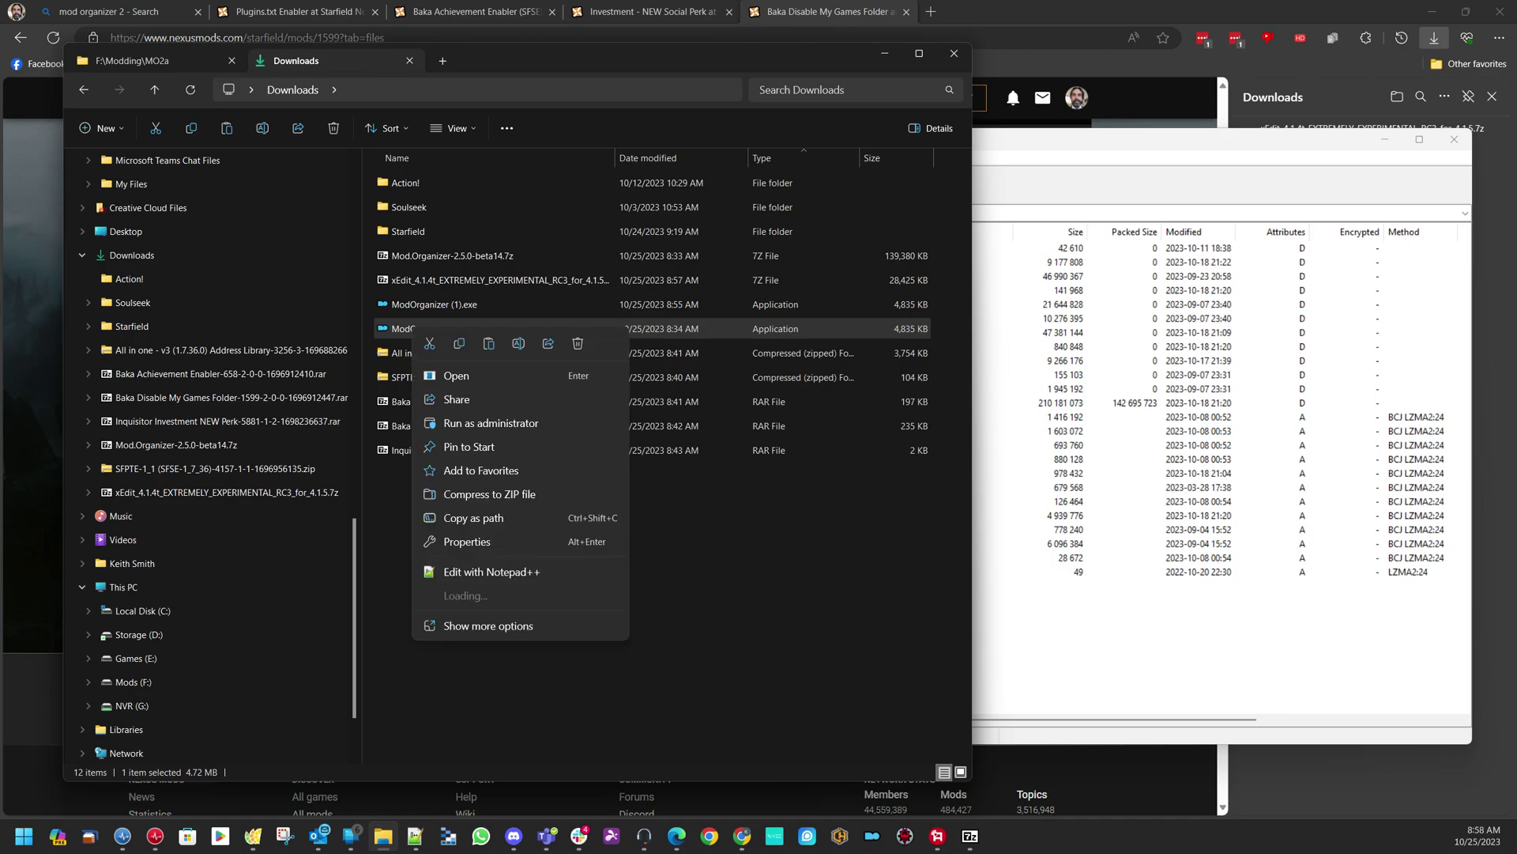
left_click(459, 343)
left_click(134, 61)
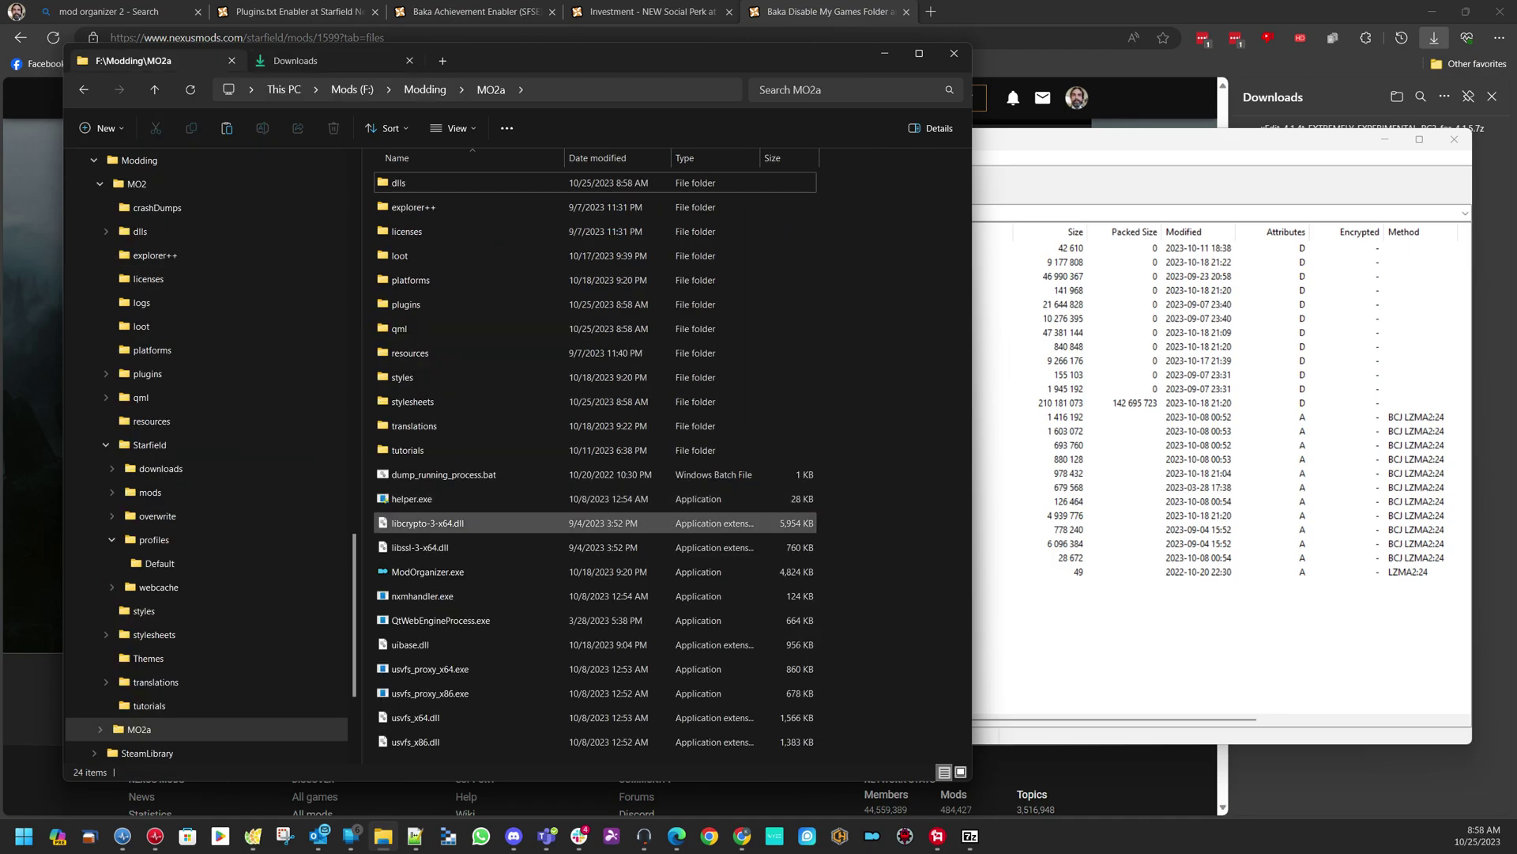
right_click(857, 379)
left_click(871, 585)
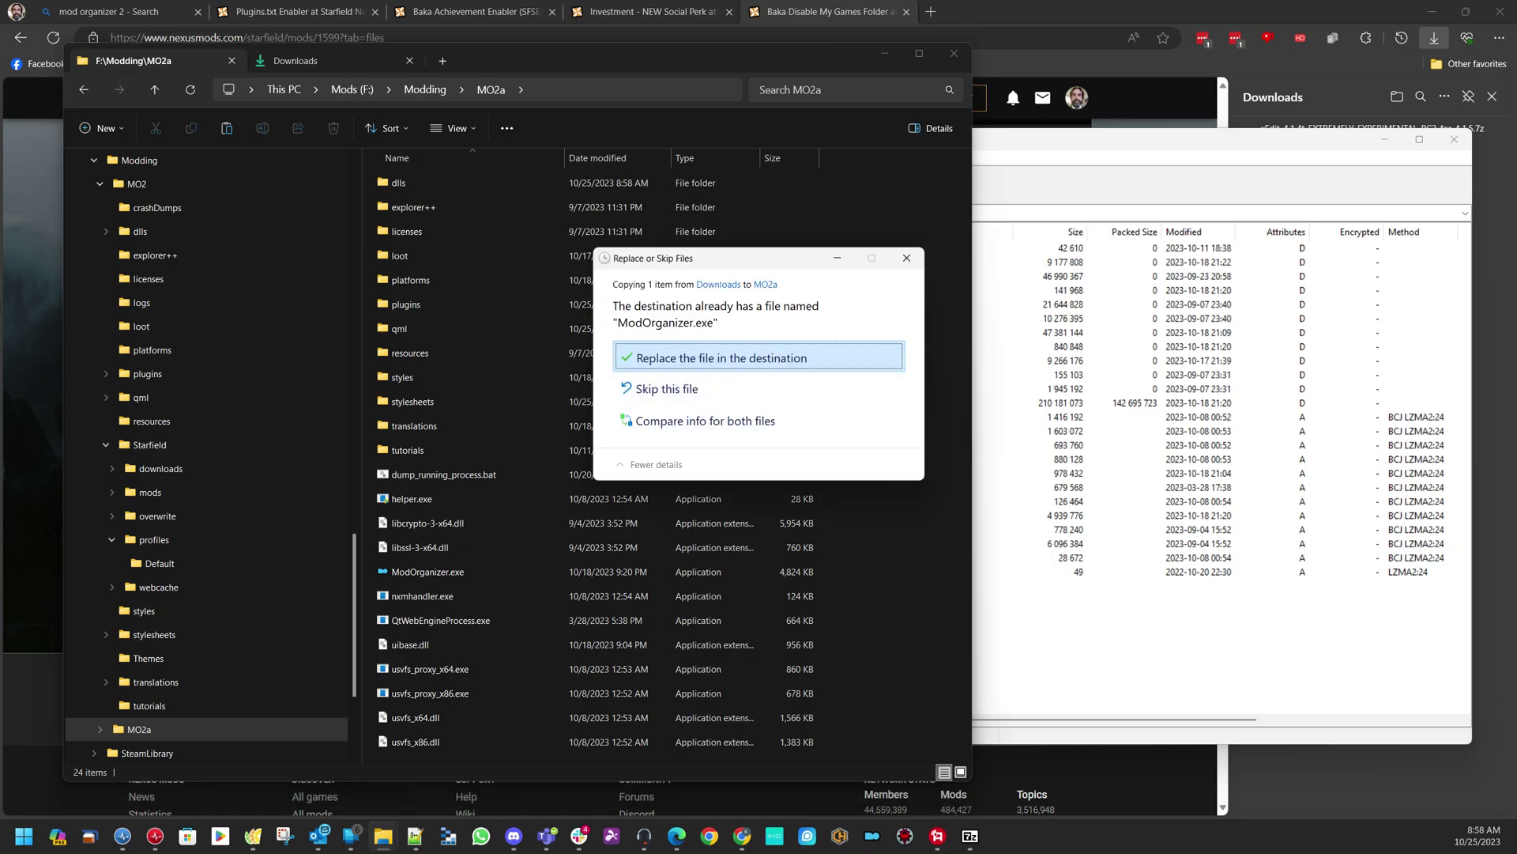
left_click(759, 353)
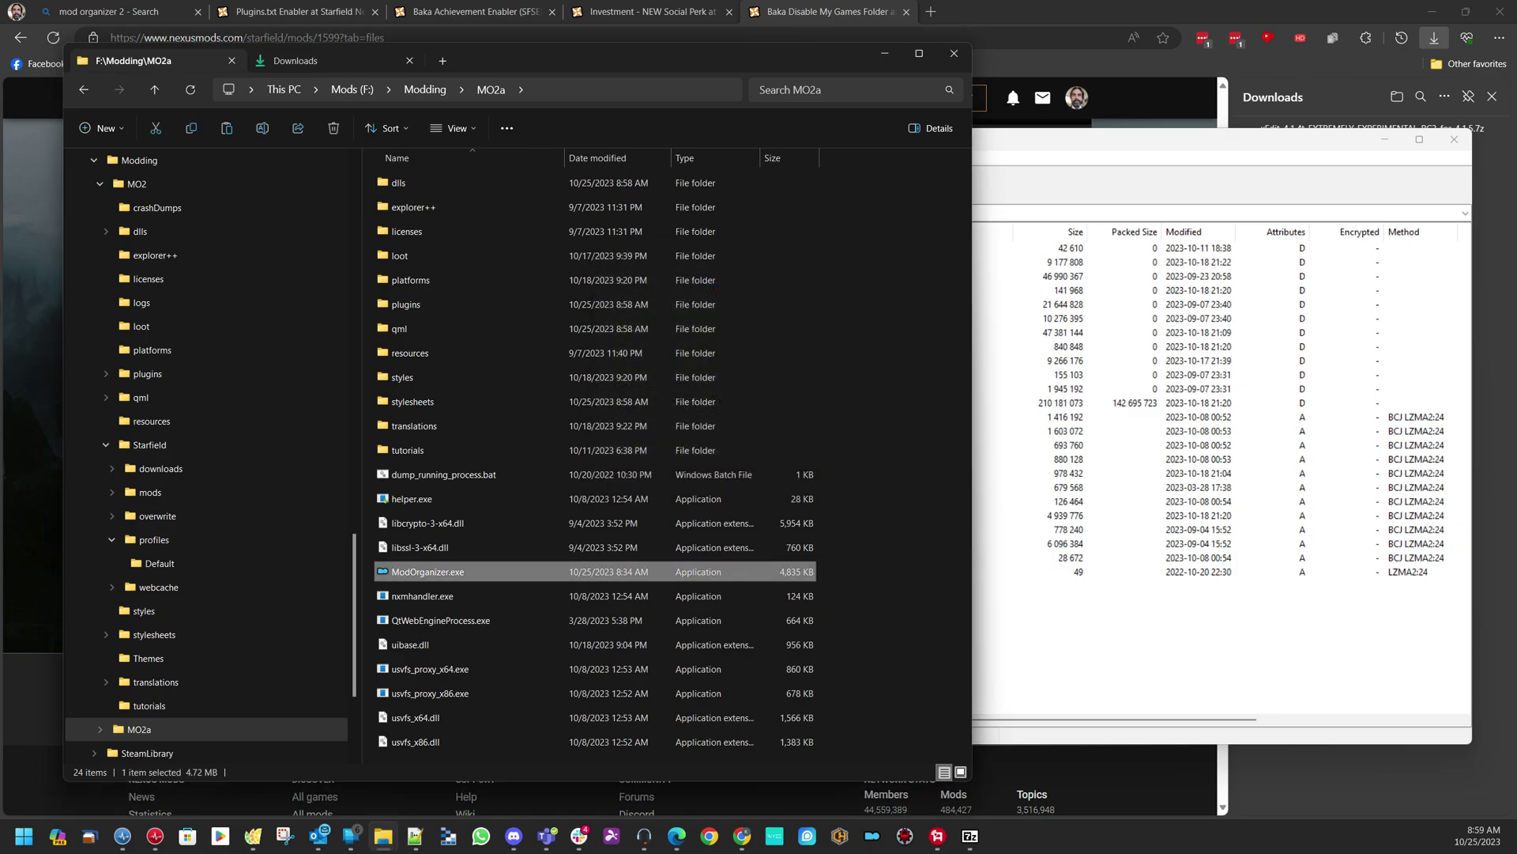
Launch ModOrganizer.exe from MO2a and start a new portable instance that manages Starfield
key("Return")
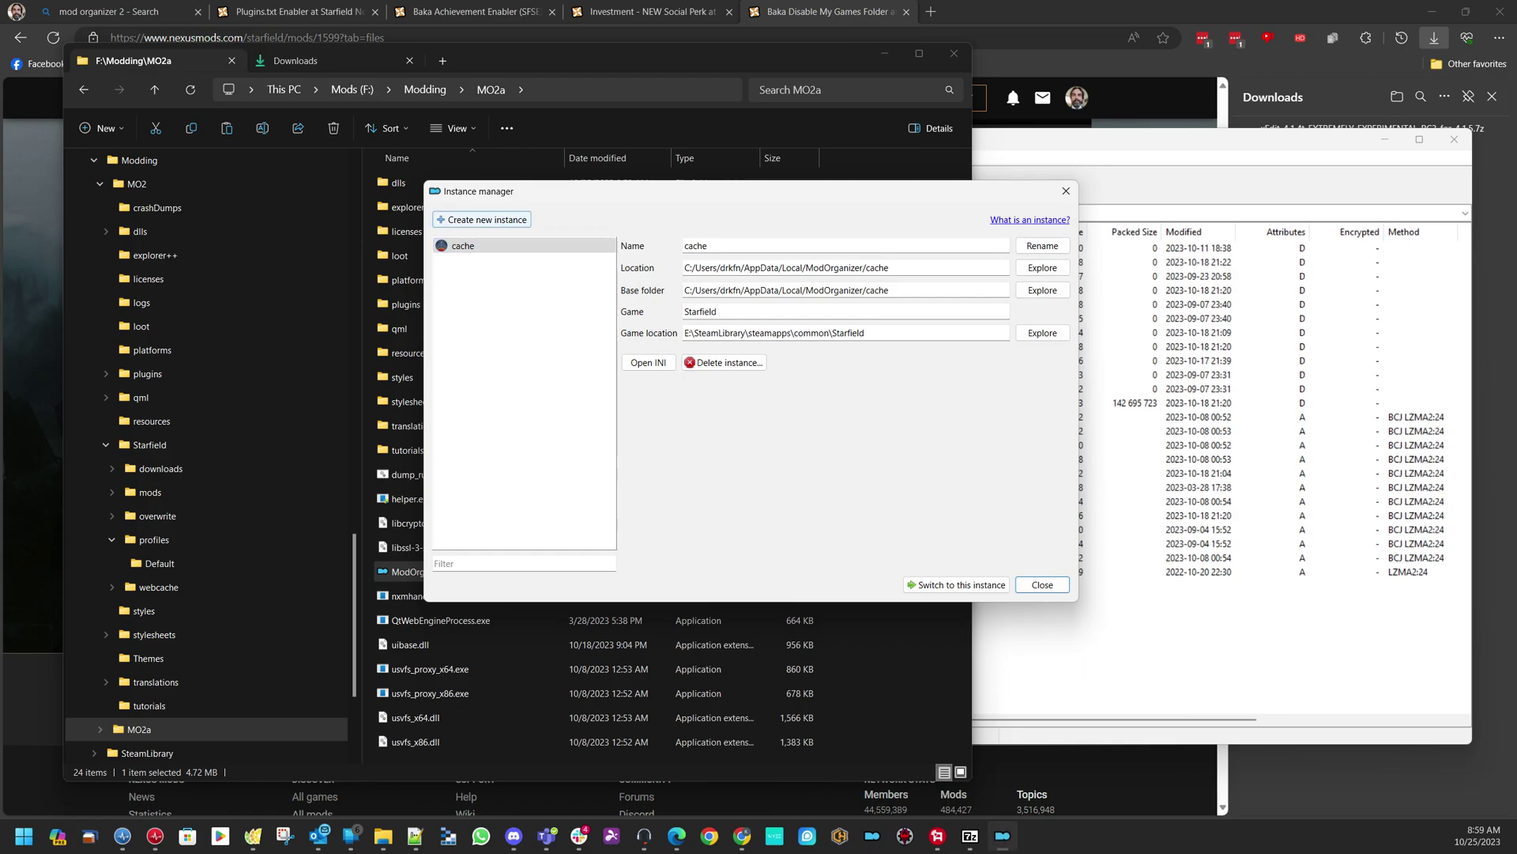
left_click(481, 219)
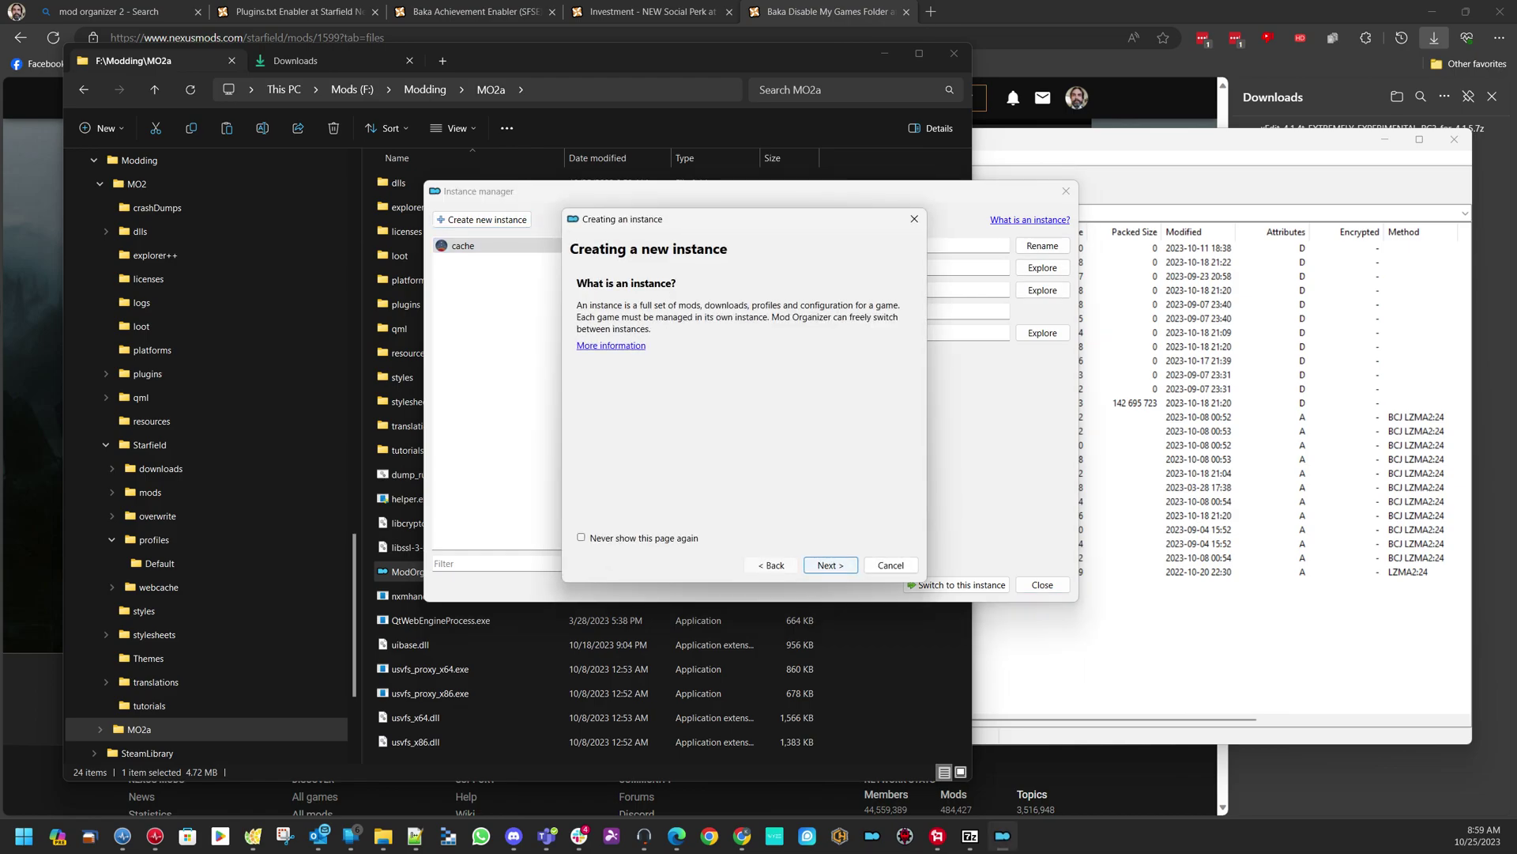
key("Return")
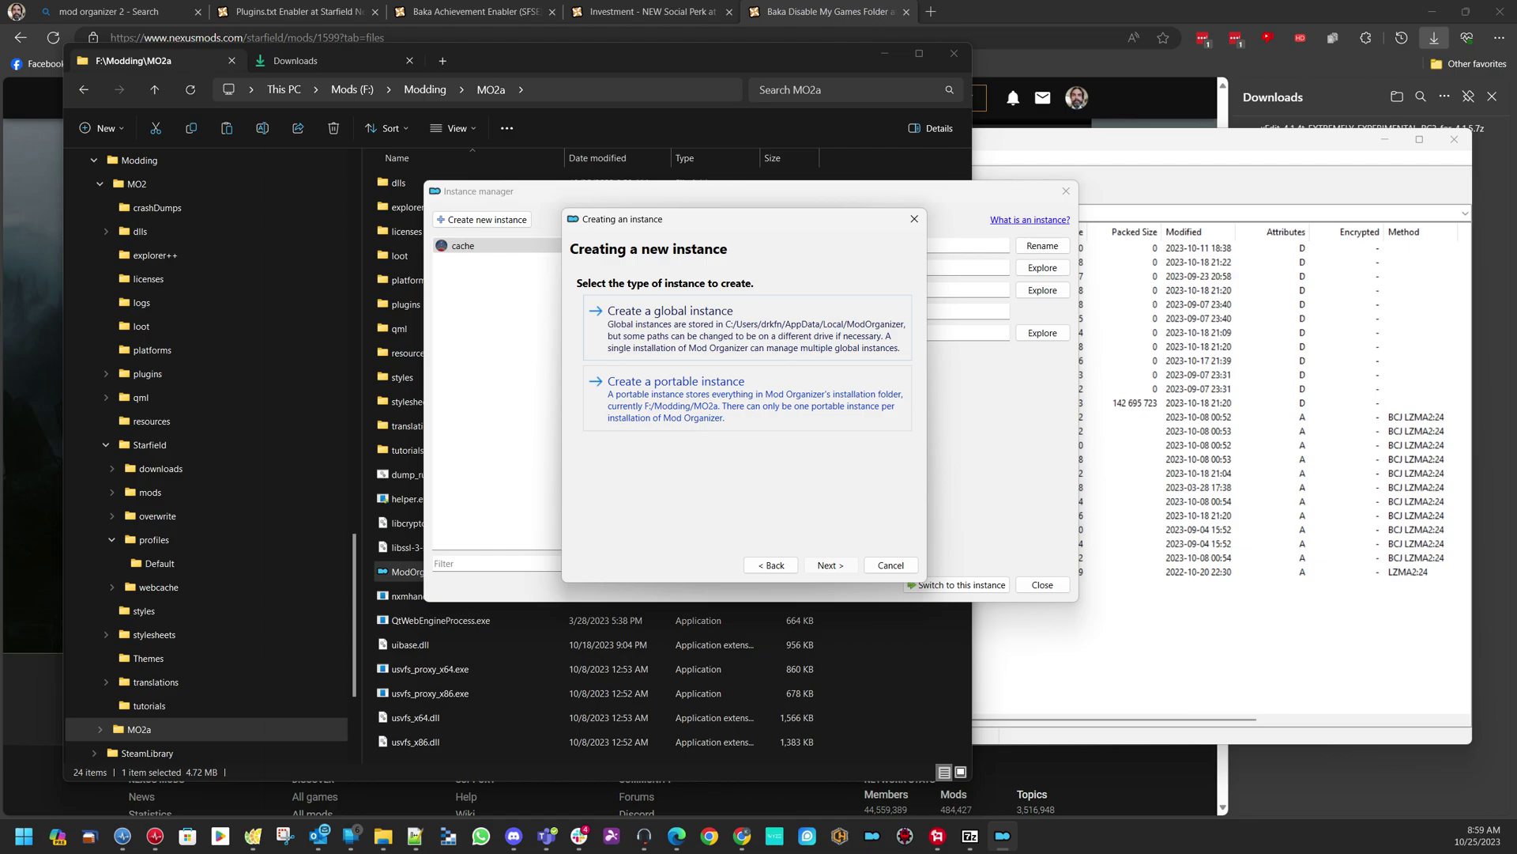
left_click(747, 407)
left_click(747, 410)
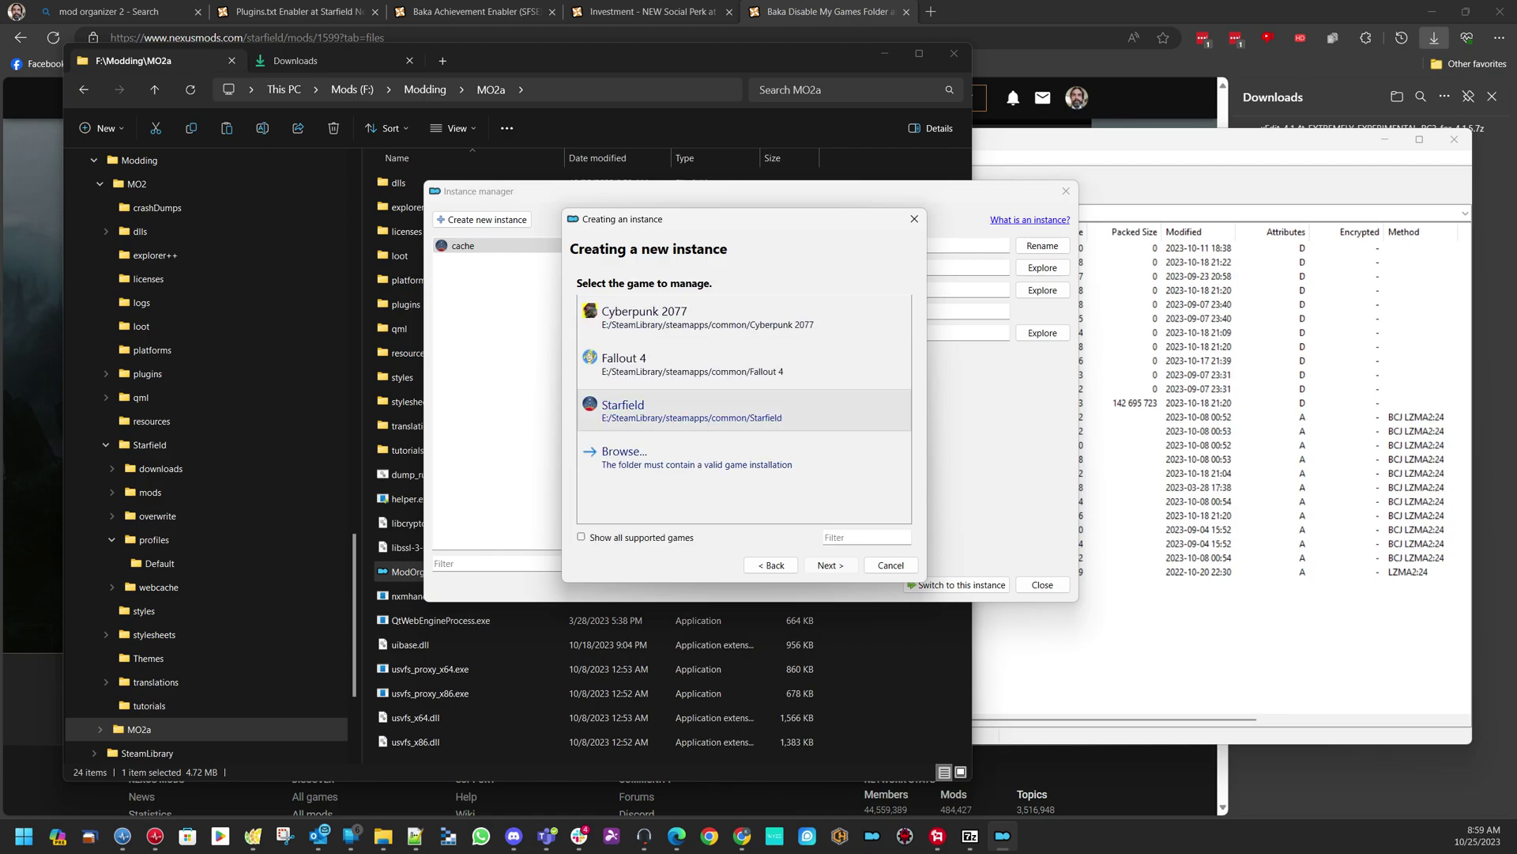
Finish the instance with profile-specific game INI files and its data stored in F:\Modding\MO2a\Starfield, launching it on completion
left_click(587, 308)
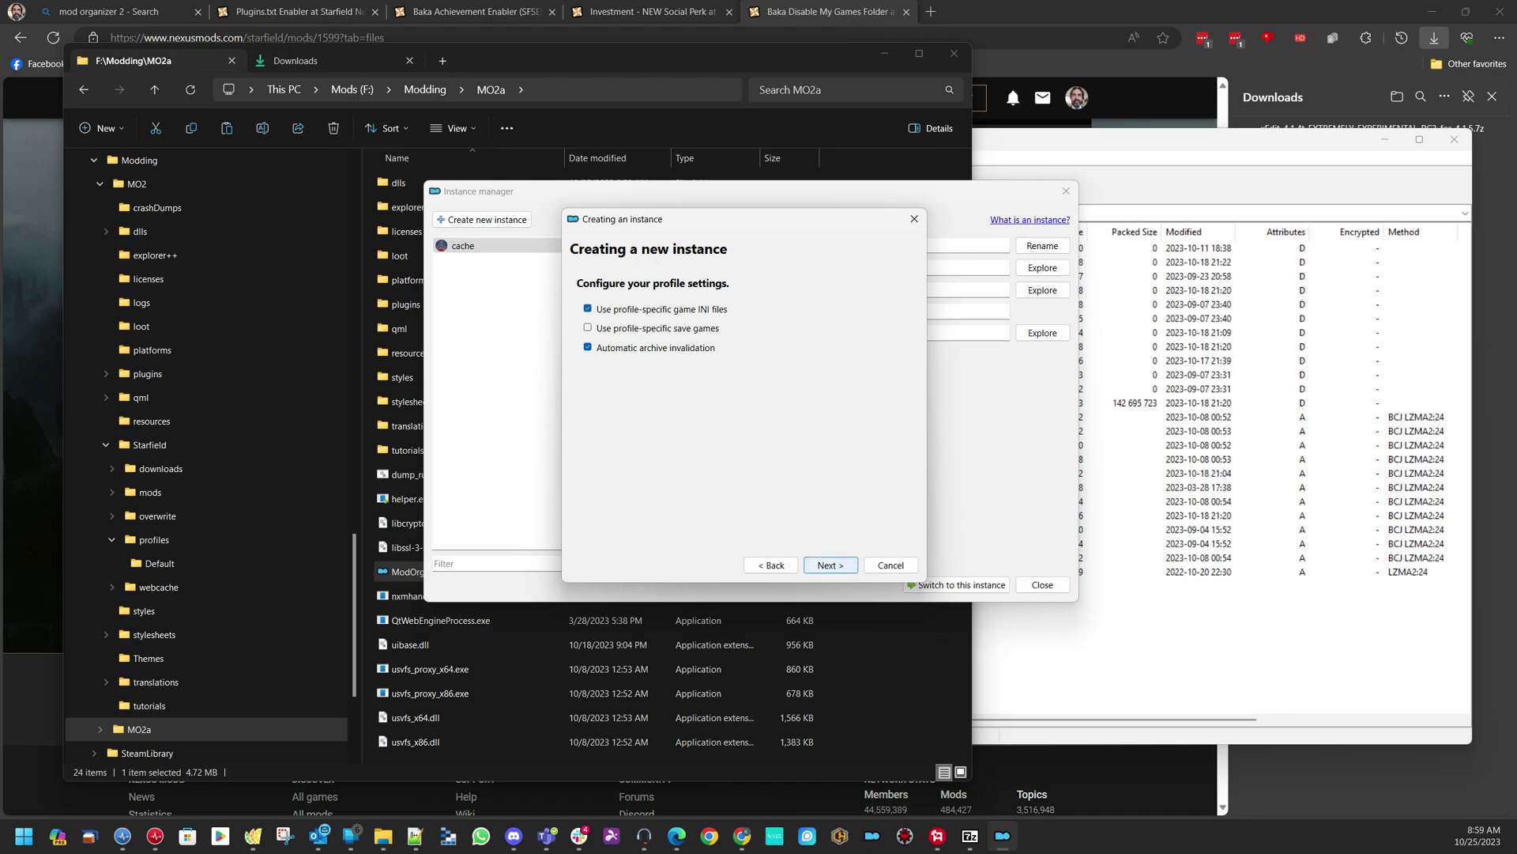
left_click(830, 564)
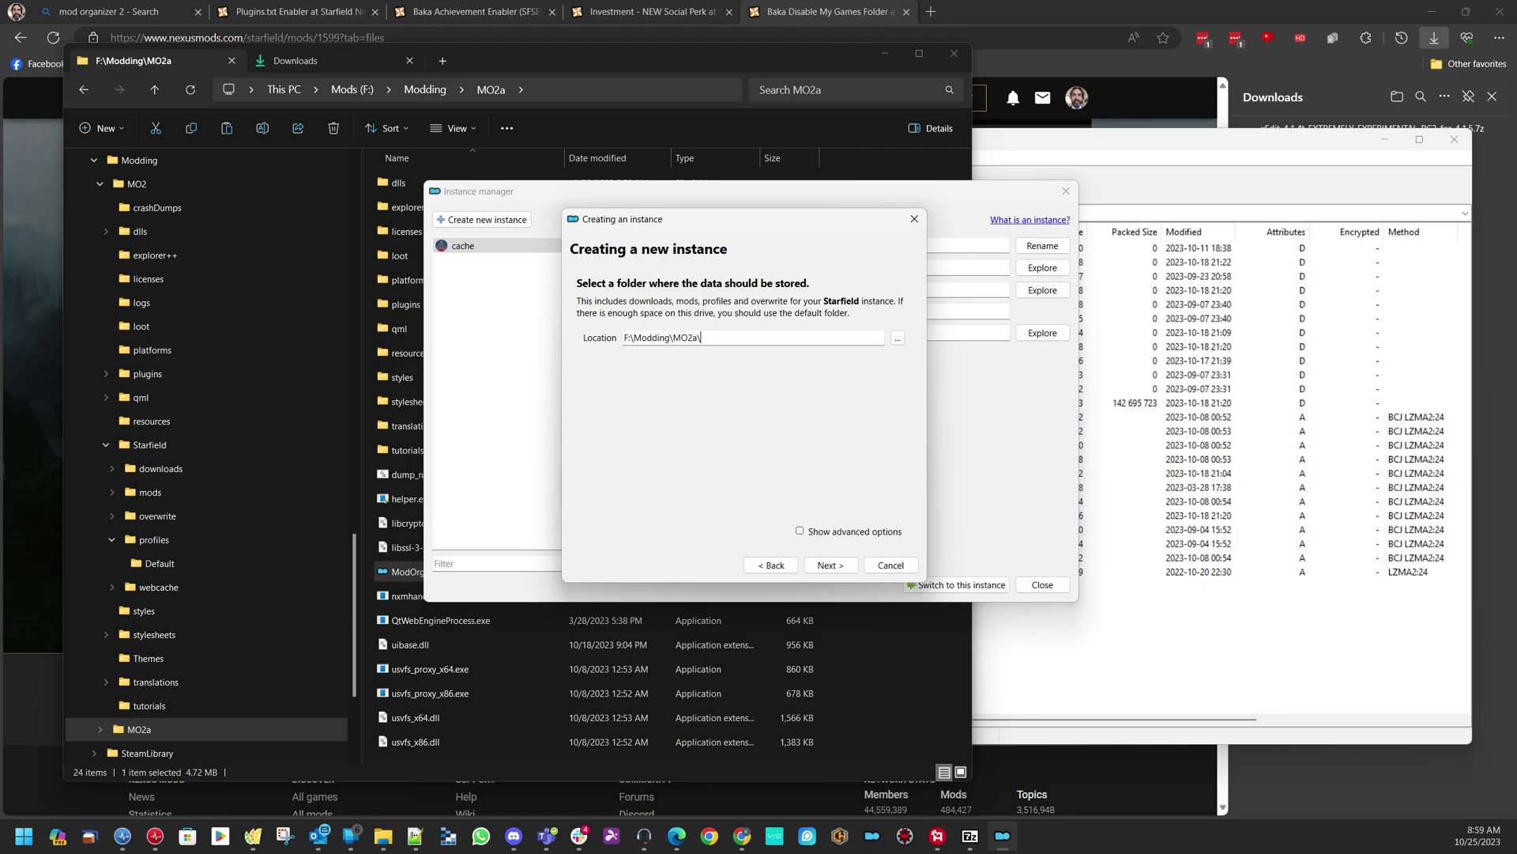
type("Starfield")
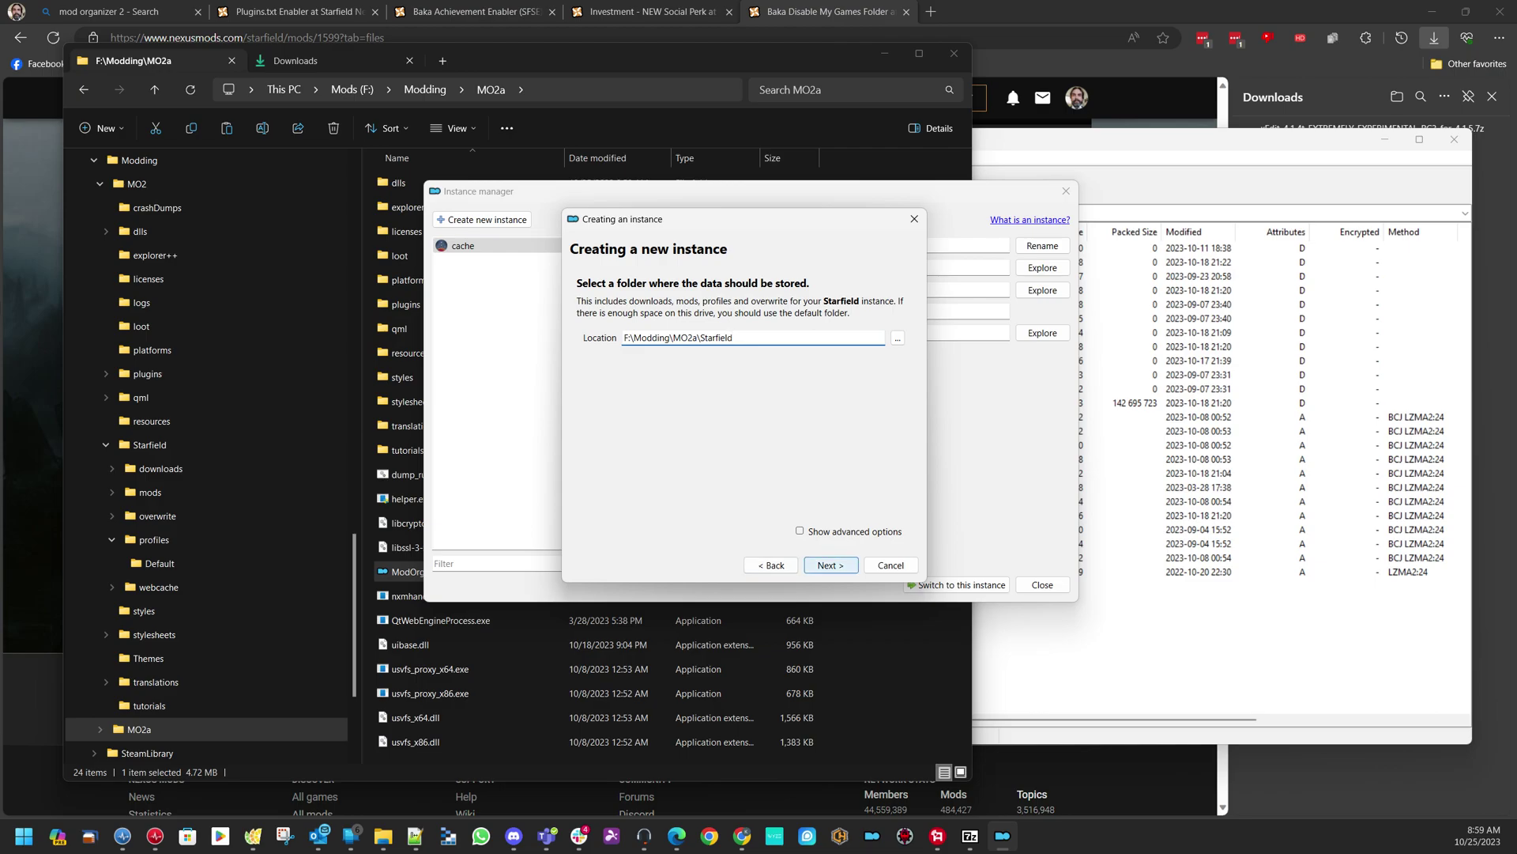
left_click(831, 565)
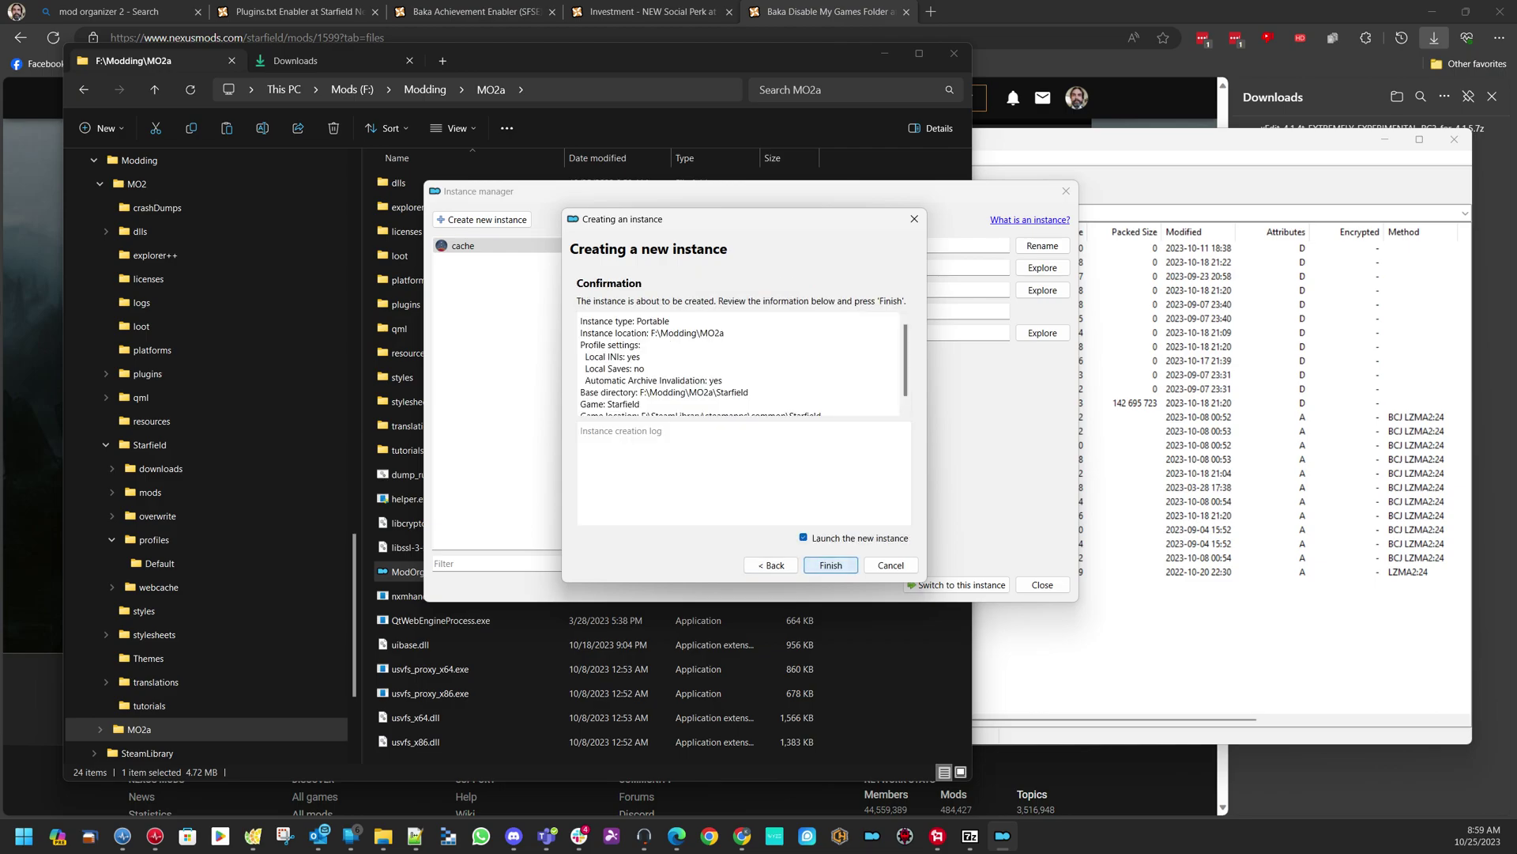
left_click(831, 565)
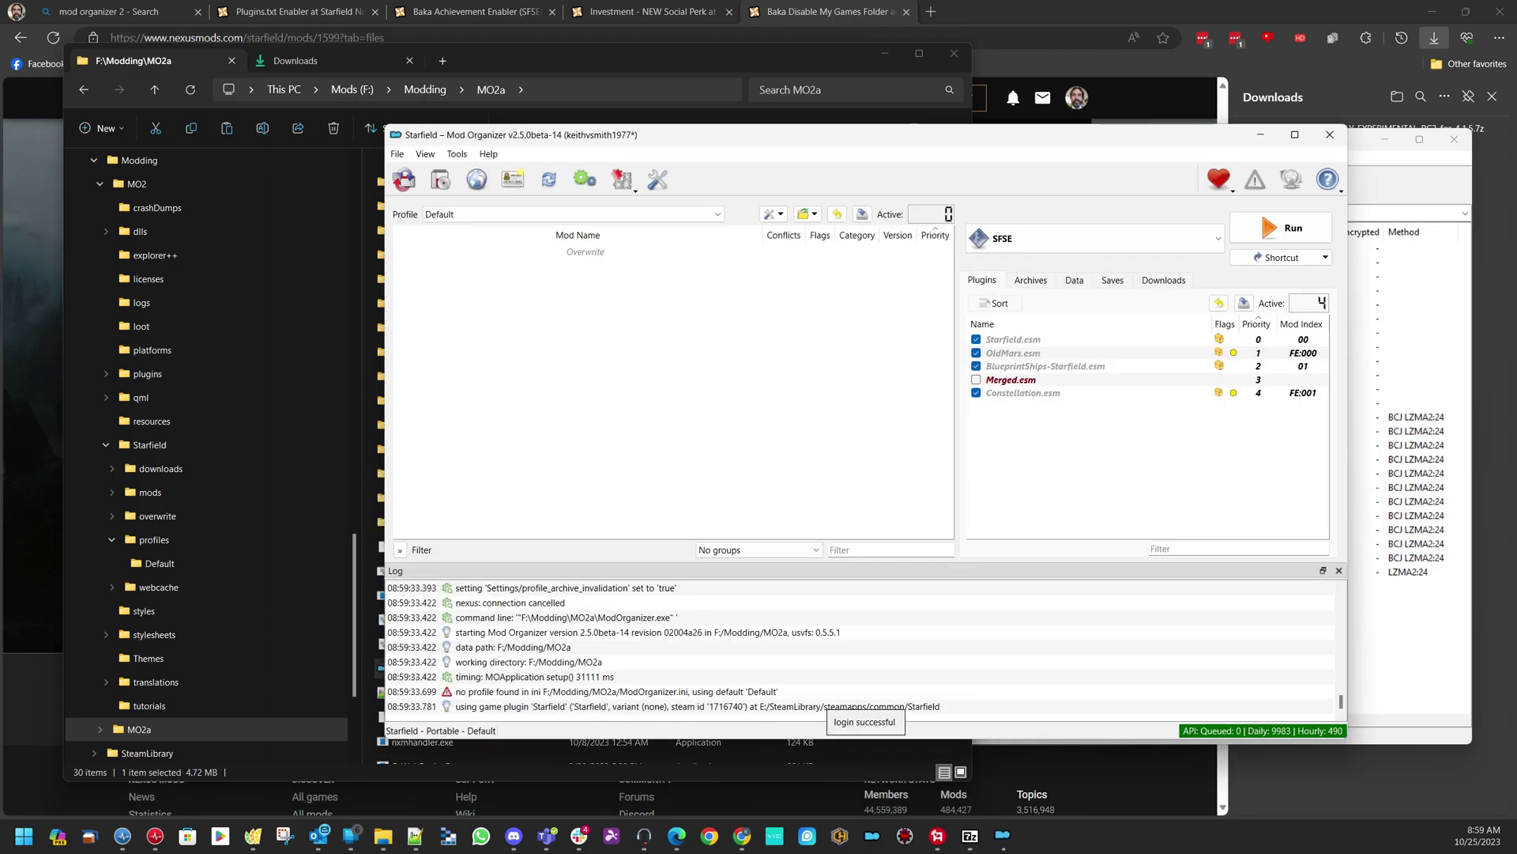
Rearrange the Mod Organizer and File Explorer windows and view the contents of the MO2a\Starfield data folder
left_click_drag(712, 135, 736, 190)
left_click_drag(648, 60, 635, 71)
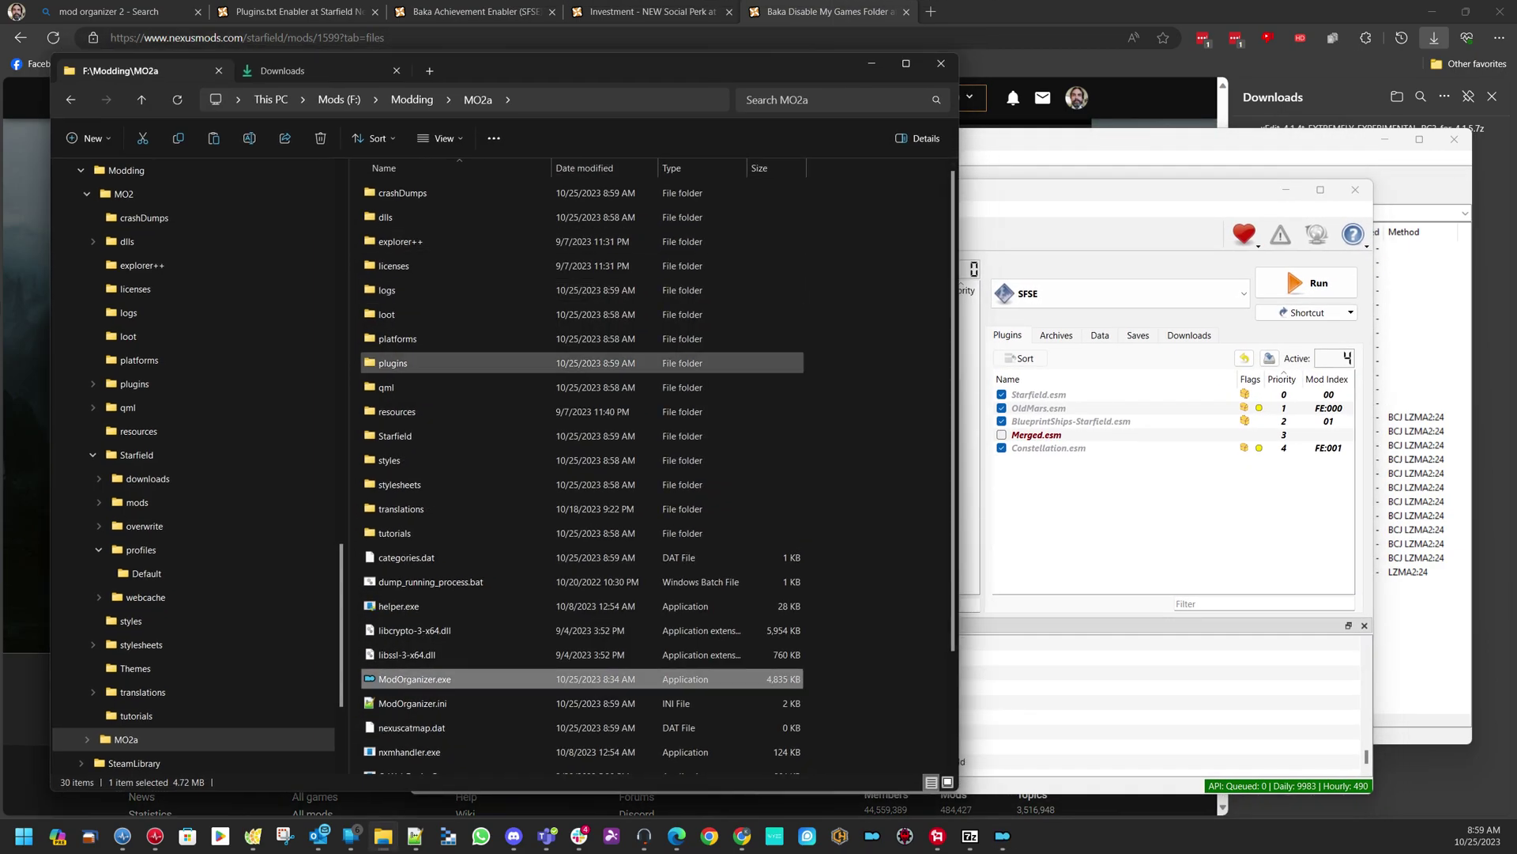
double_click(395, 436)
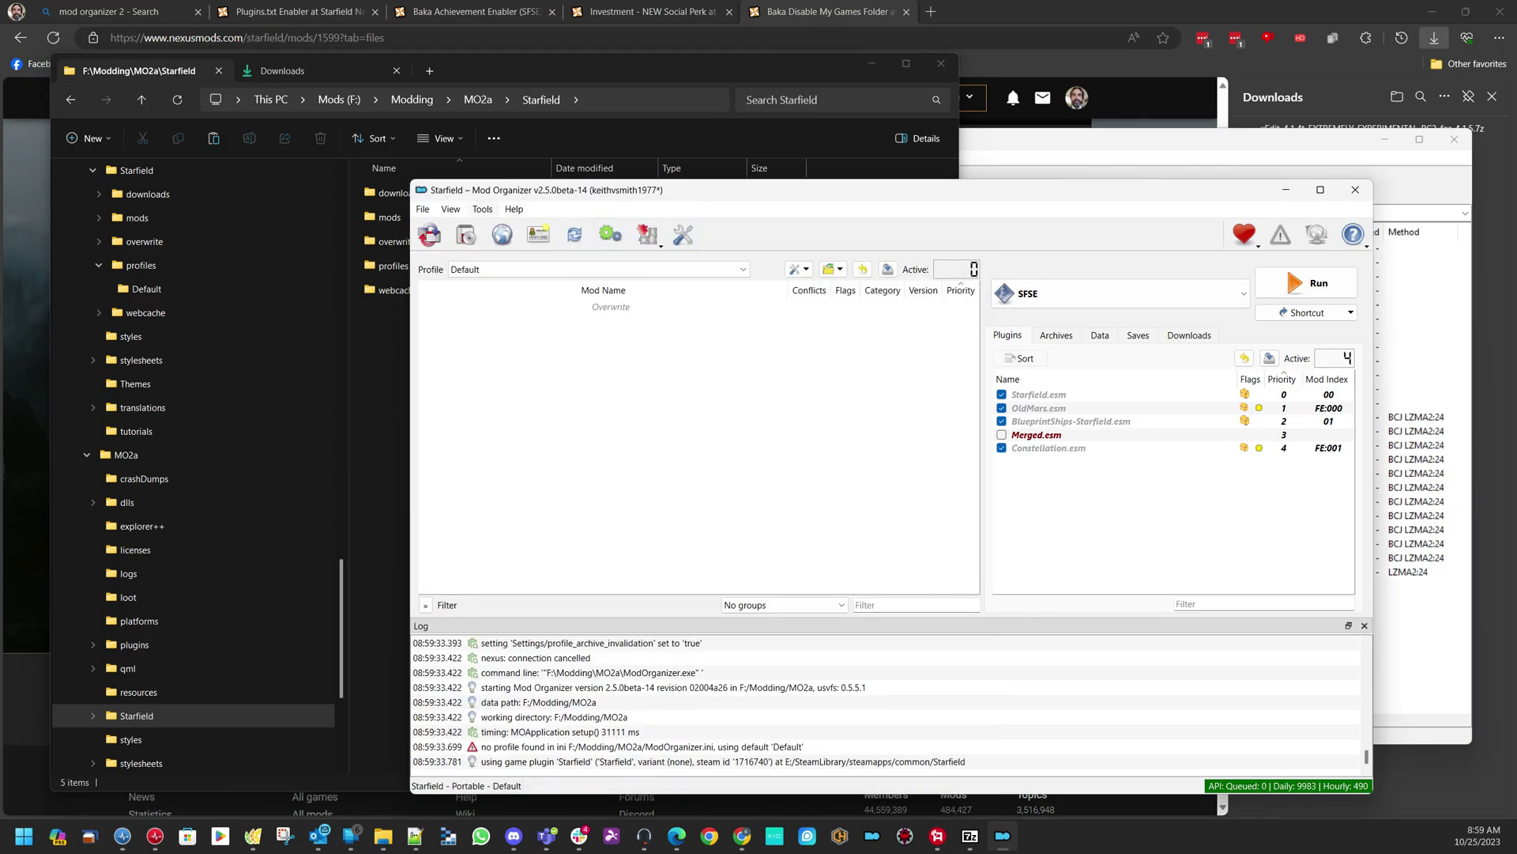
Set enable_plugin_management to true for the Starfield Support Plugin in the Mod Organizer settings and apply it
left_click(482, 209)
left_click(512, 294)
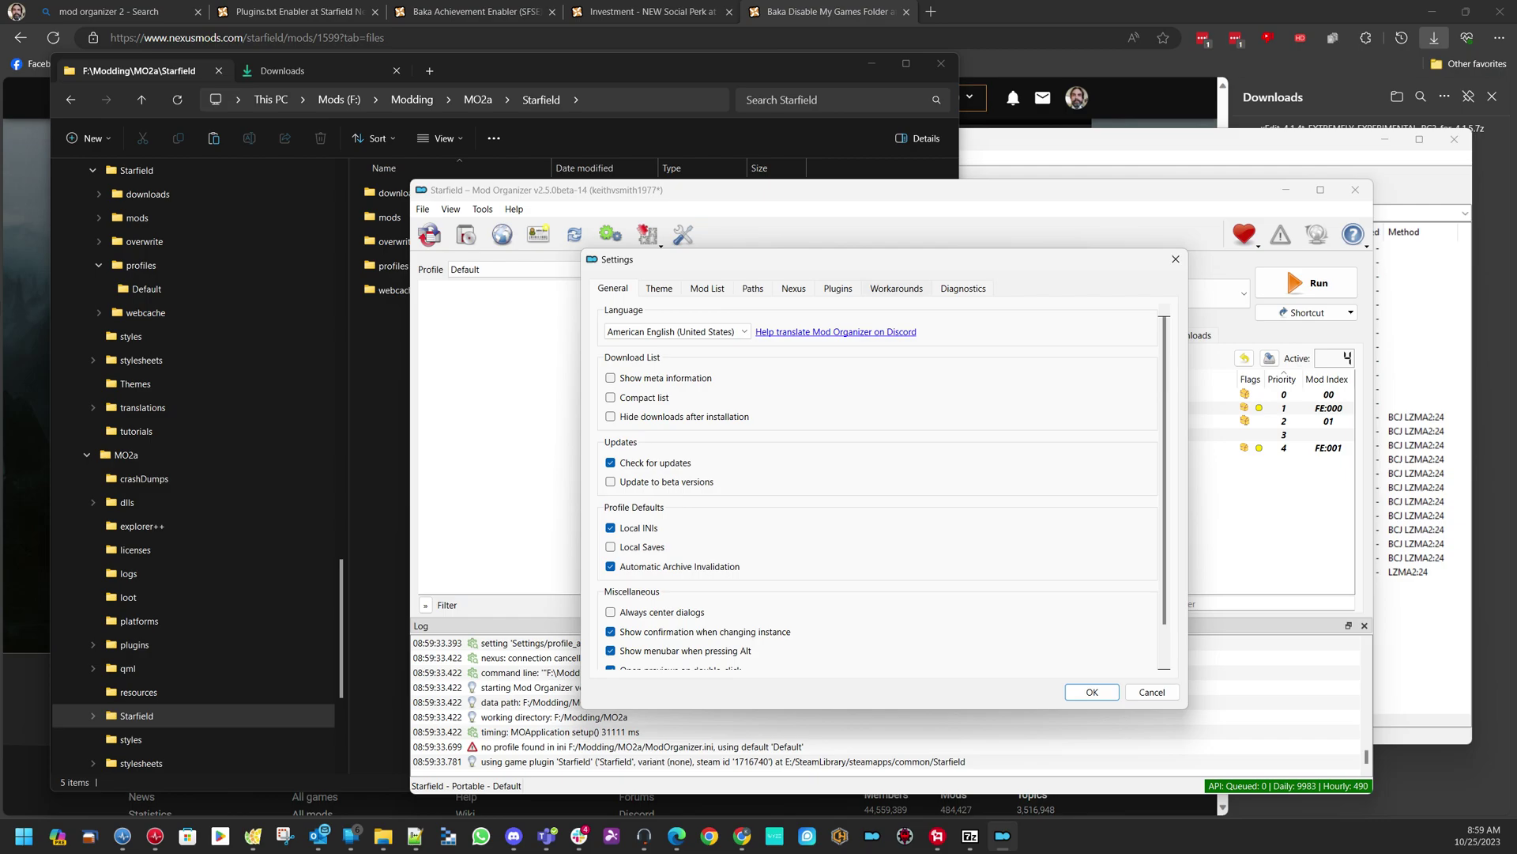
left_click(837, 287)
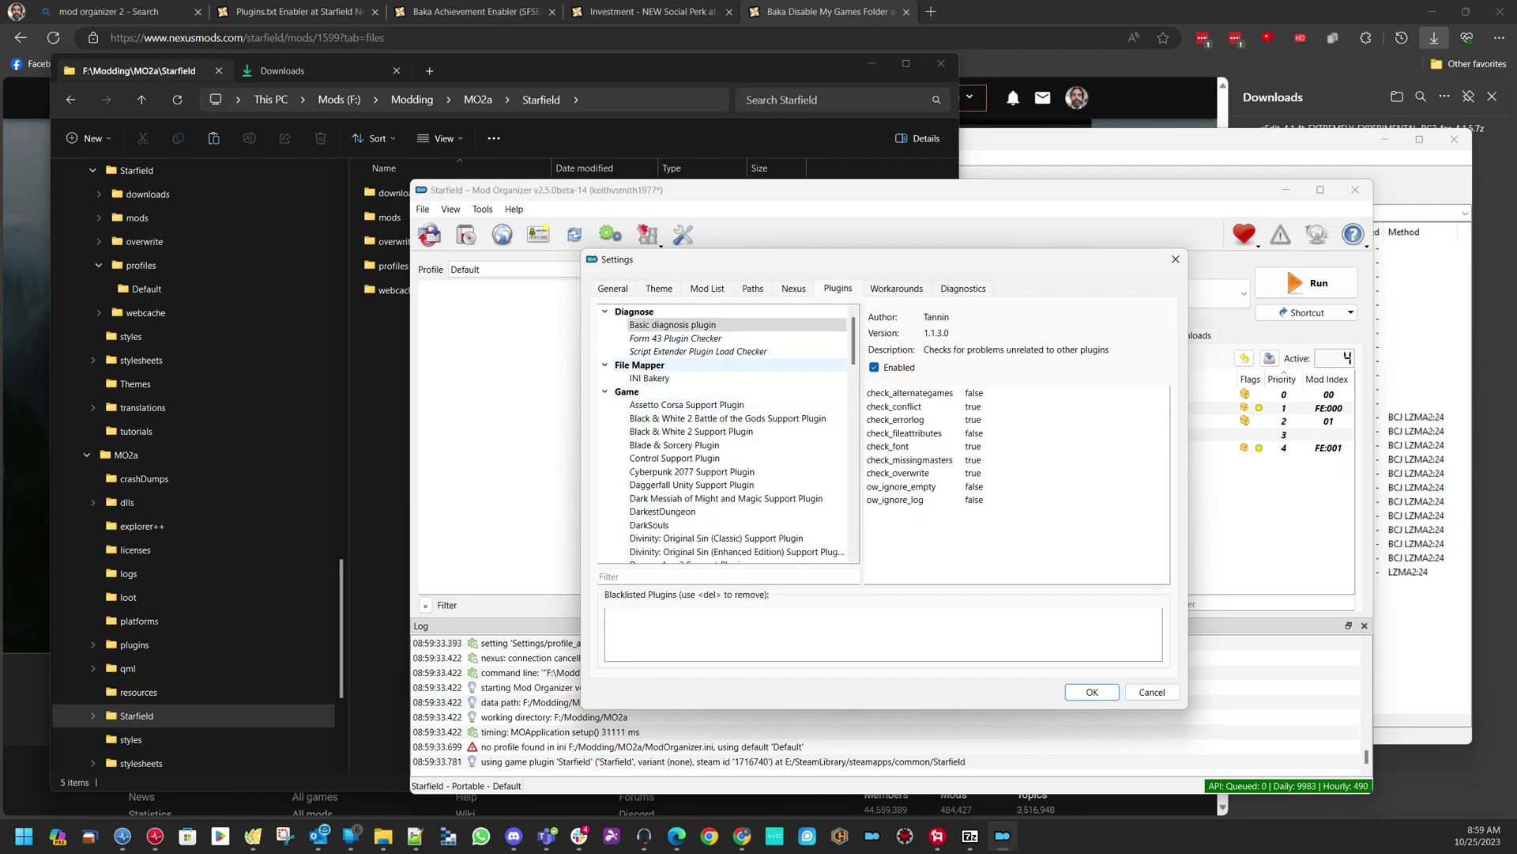
scroll(723, 431, "down", 15)
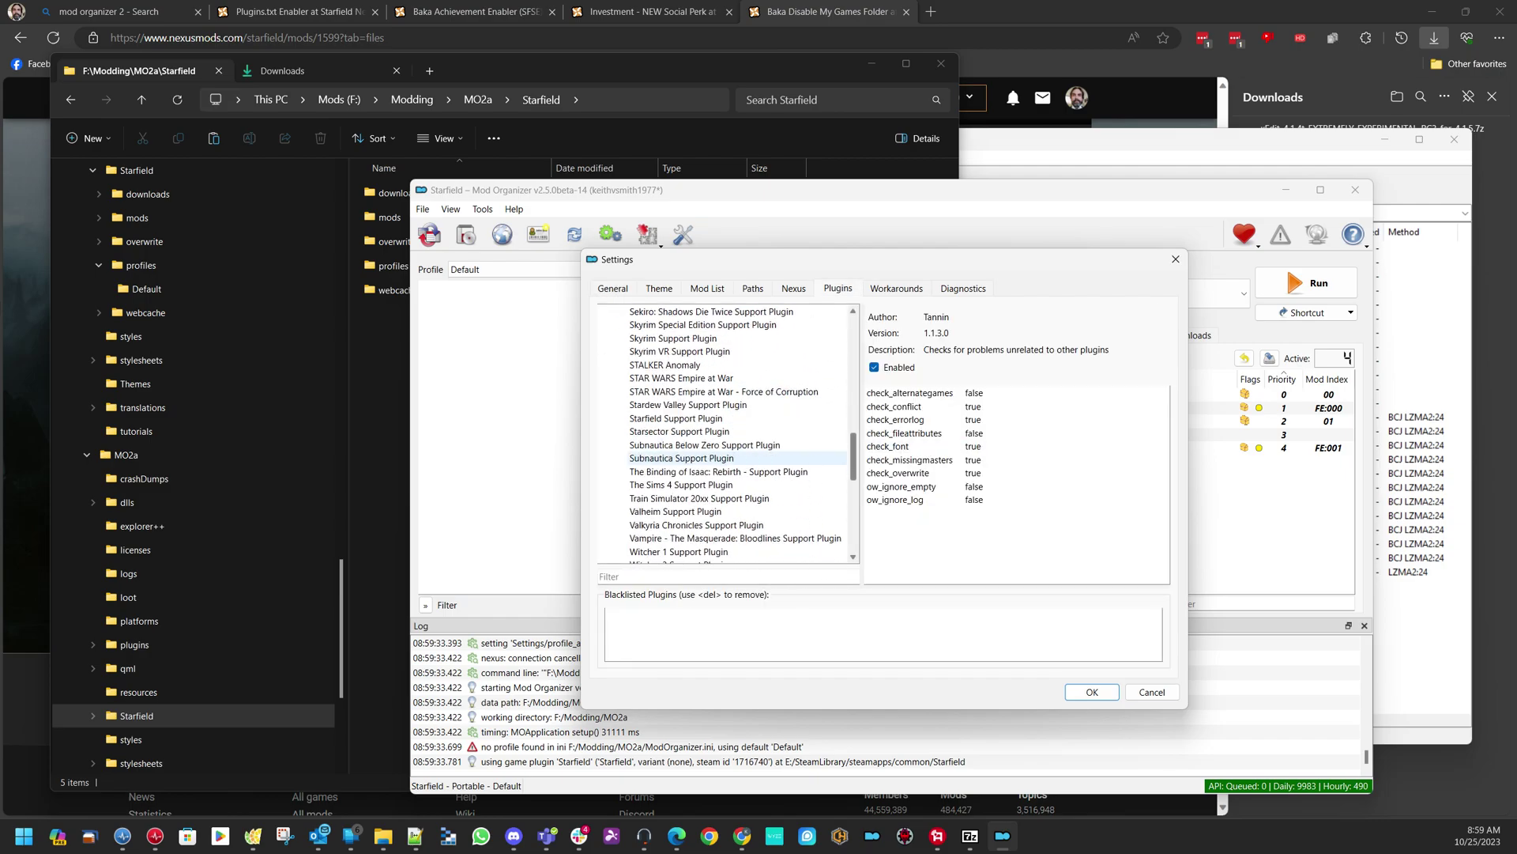
left_click(676, 419)
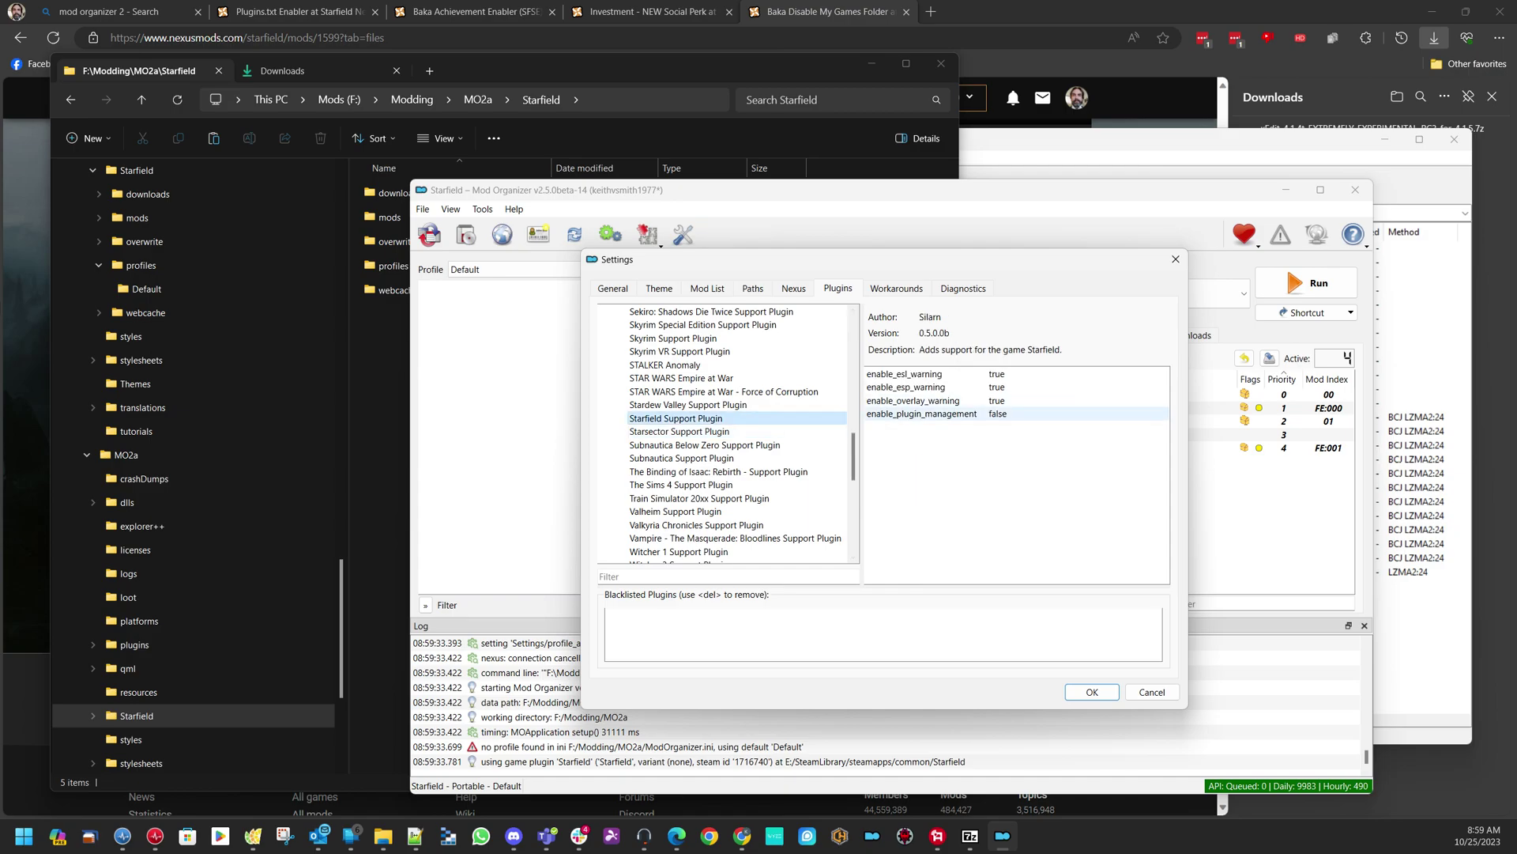
double_click(997, 413)
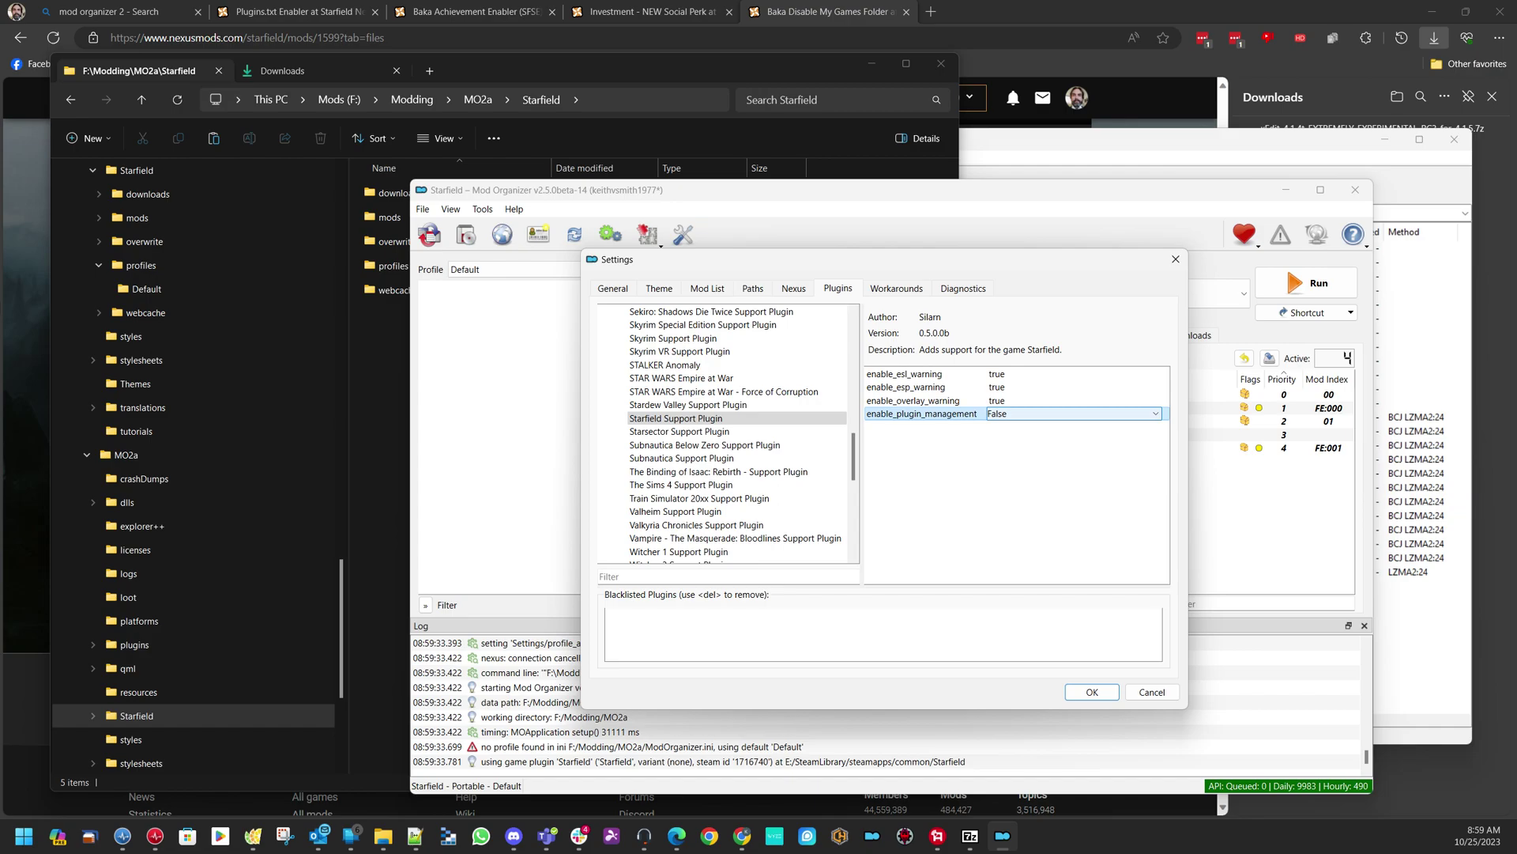
left_click(1027, 413)
left_click(1027, 443)
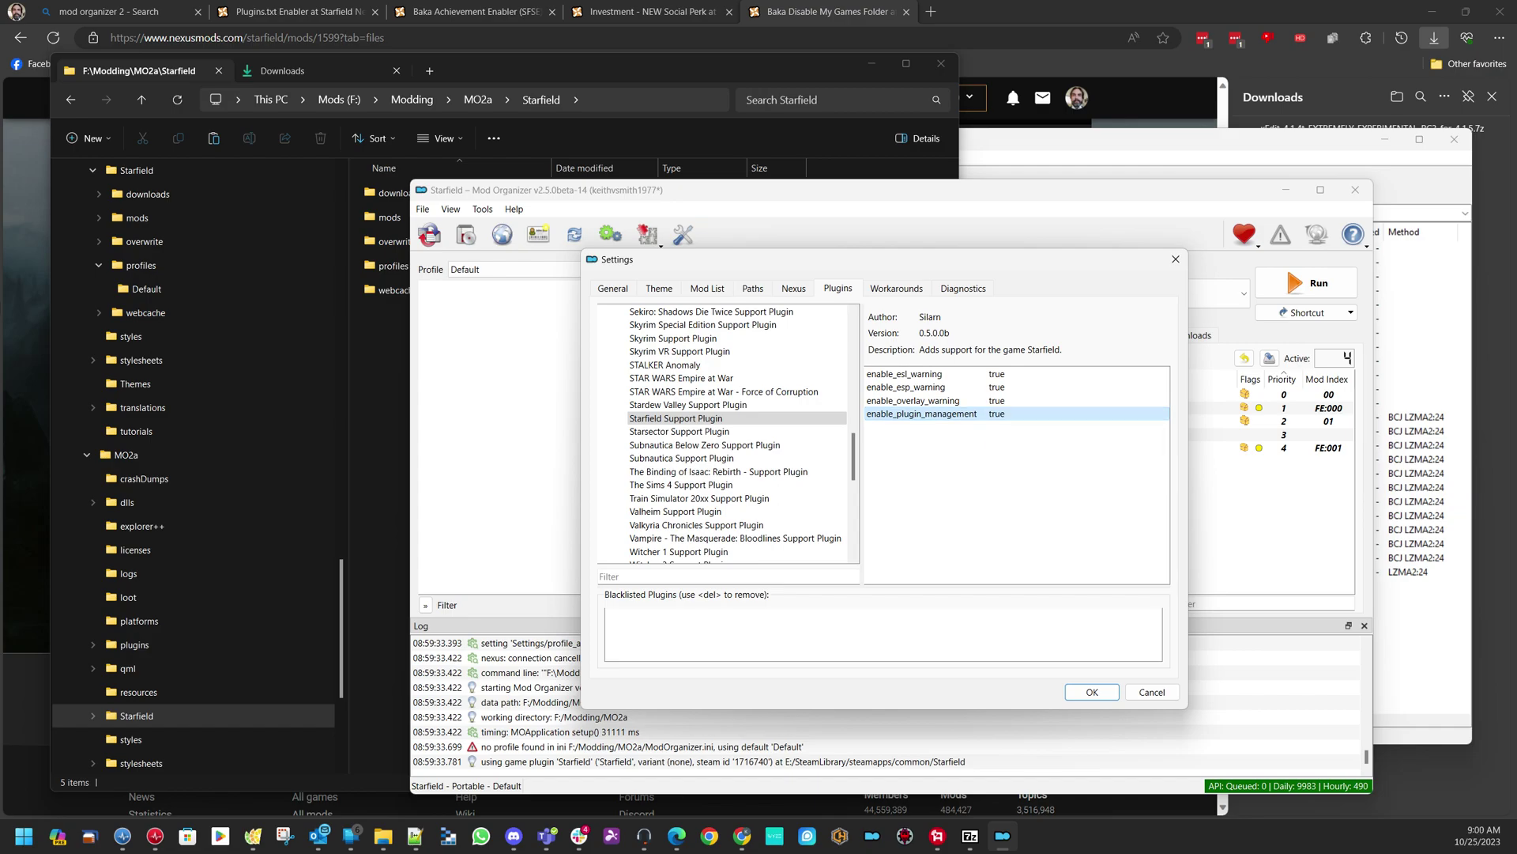
key("Return")
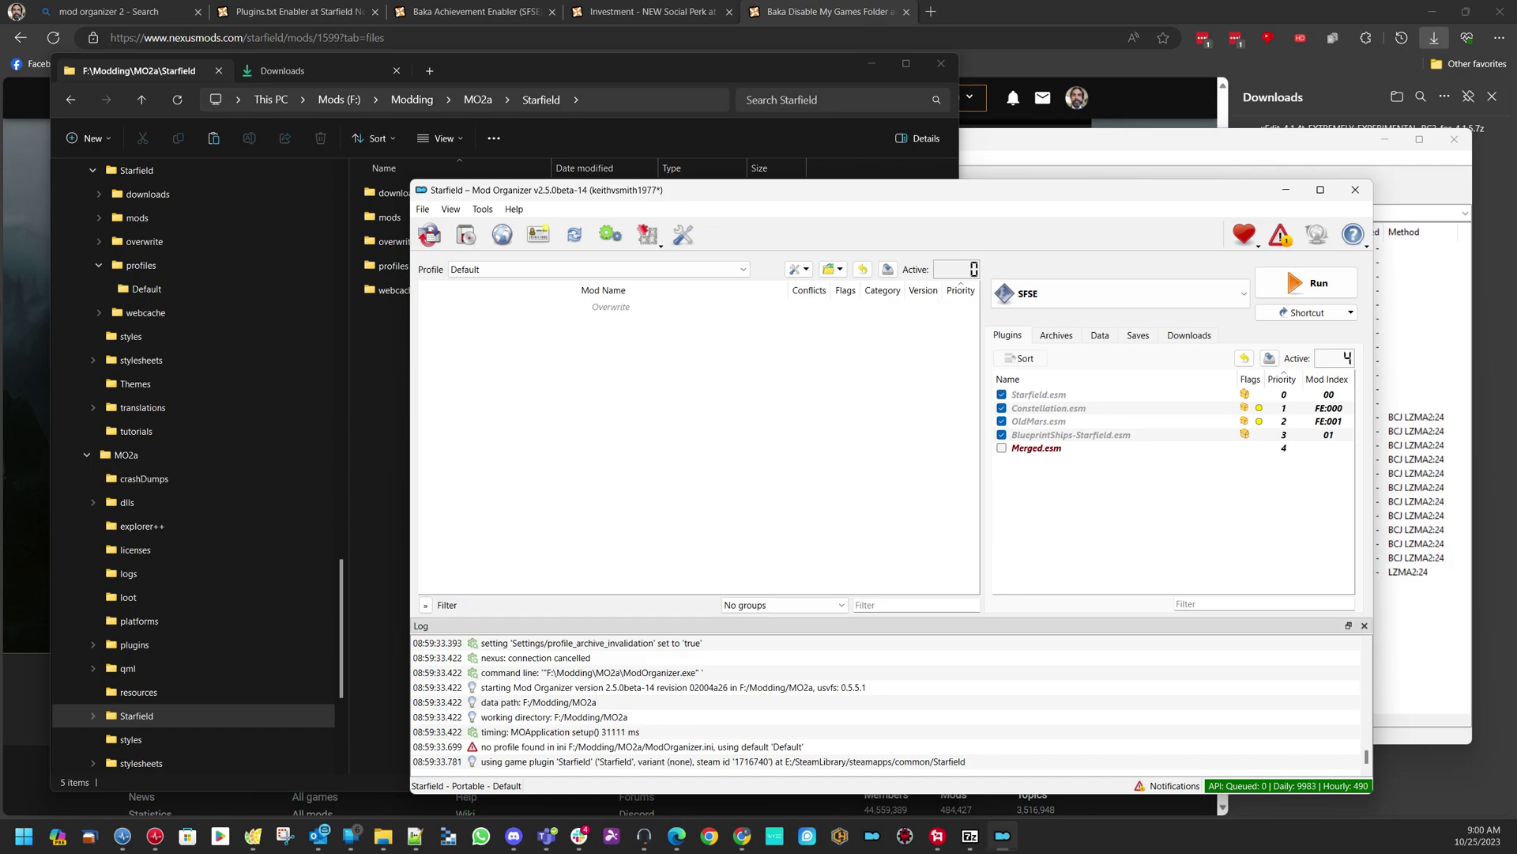
Close Mod Organizer and open StarfieldCustom.ini from the Starfield instance's profiles\Default folder
left_click(1356, 190)
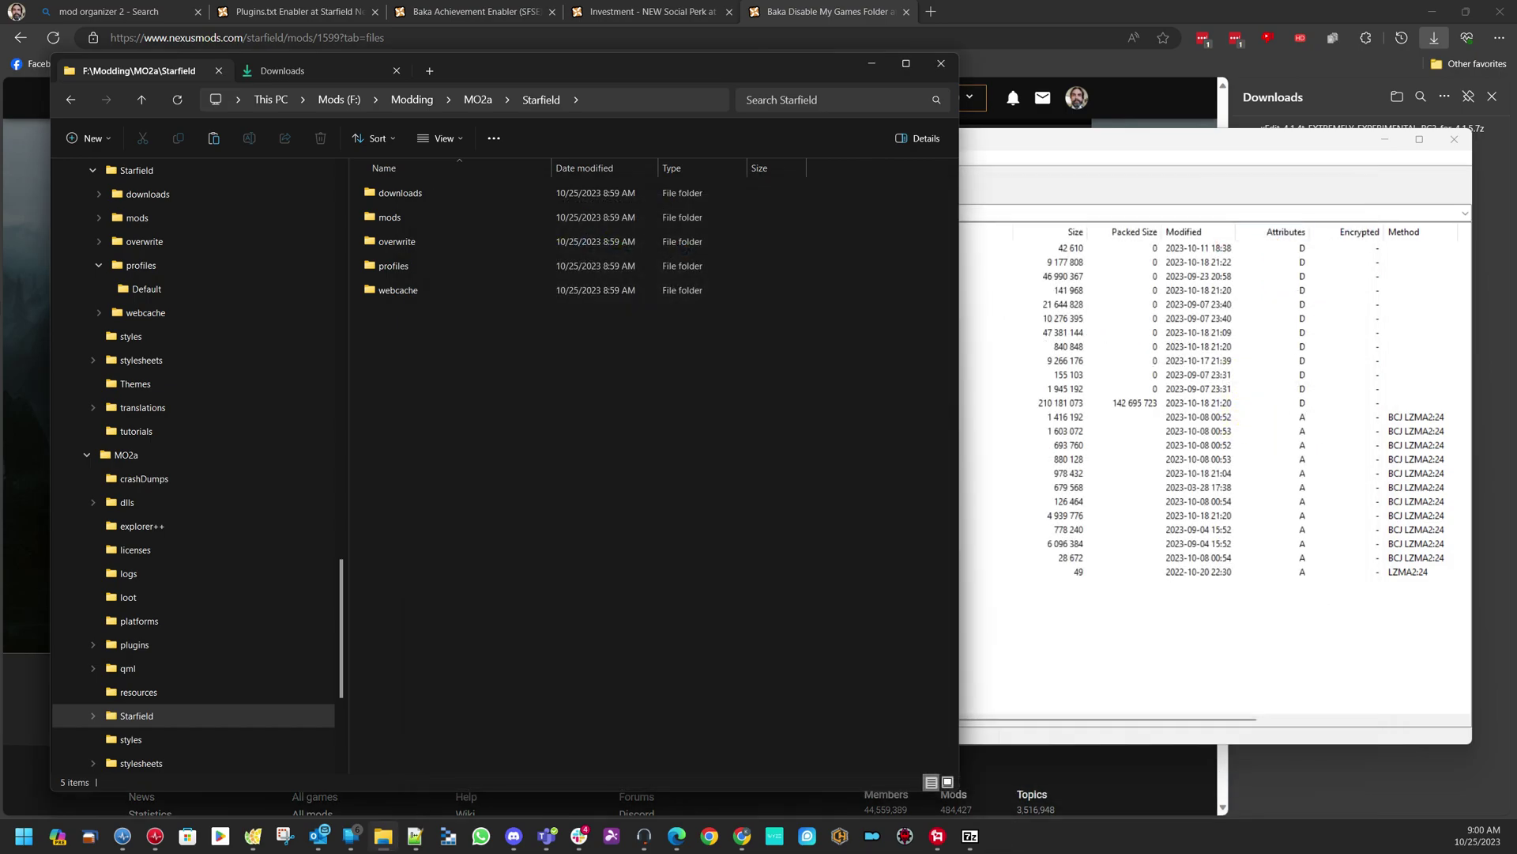
double_click(393, 266)
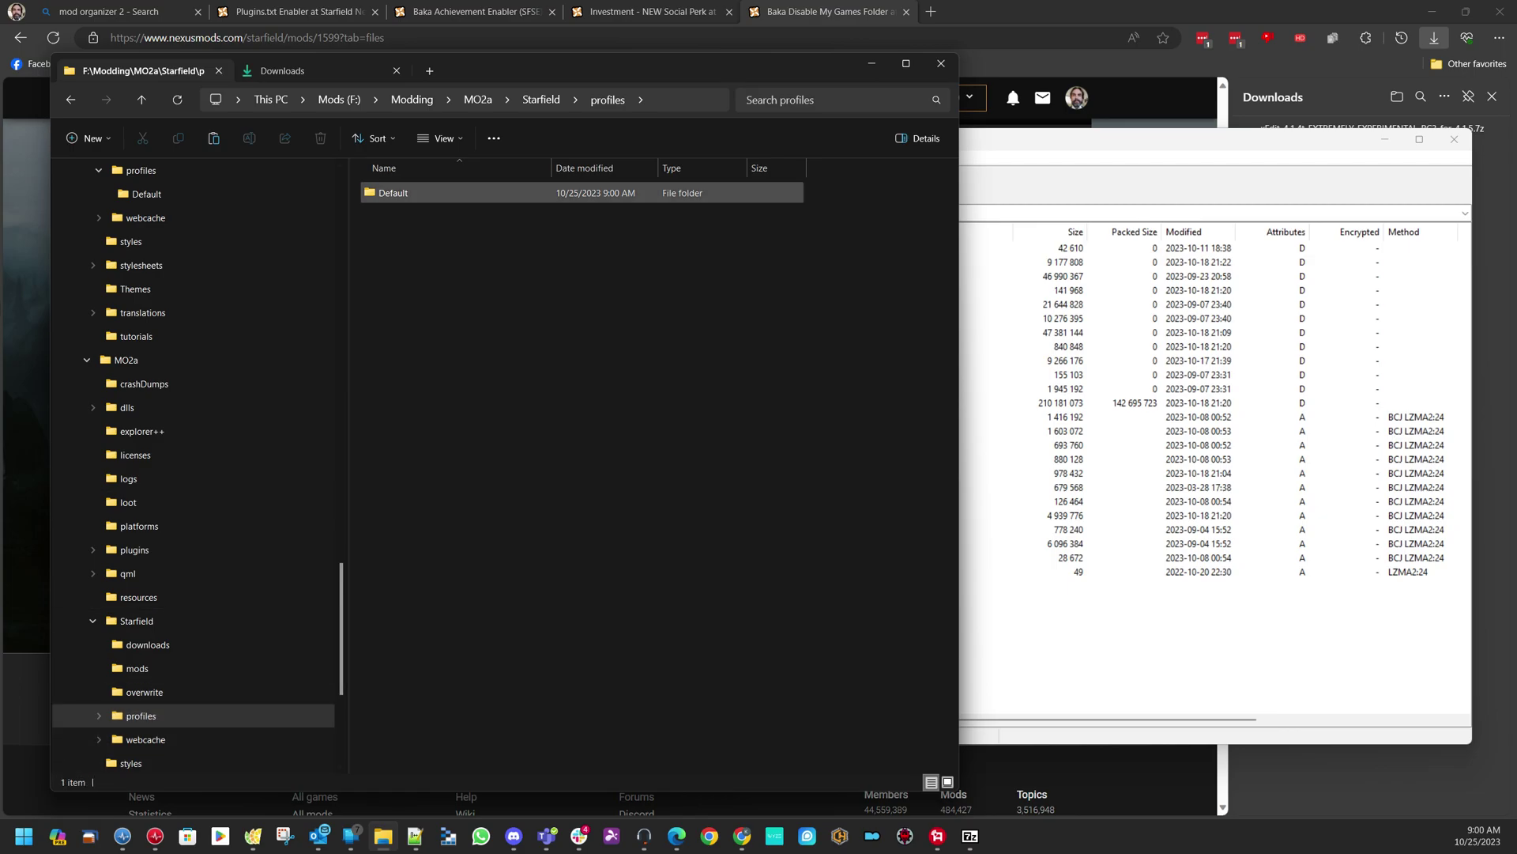
double_click(393, 193)
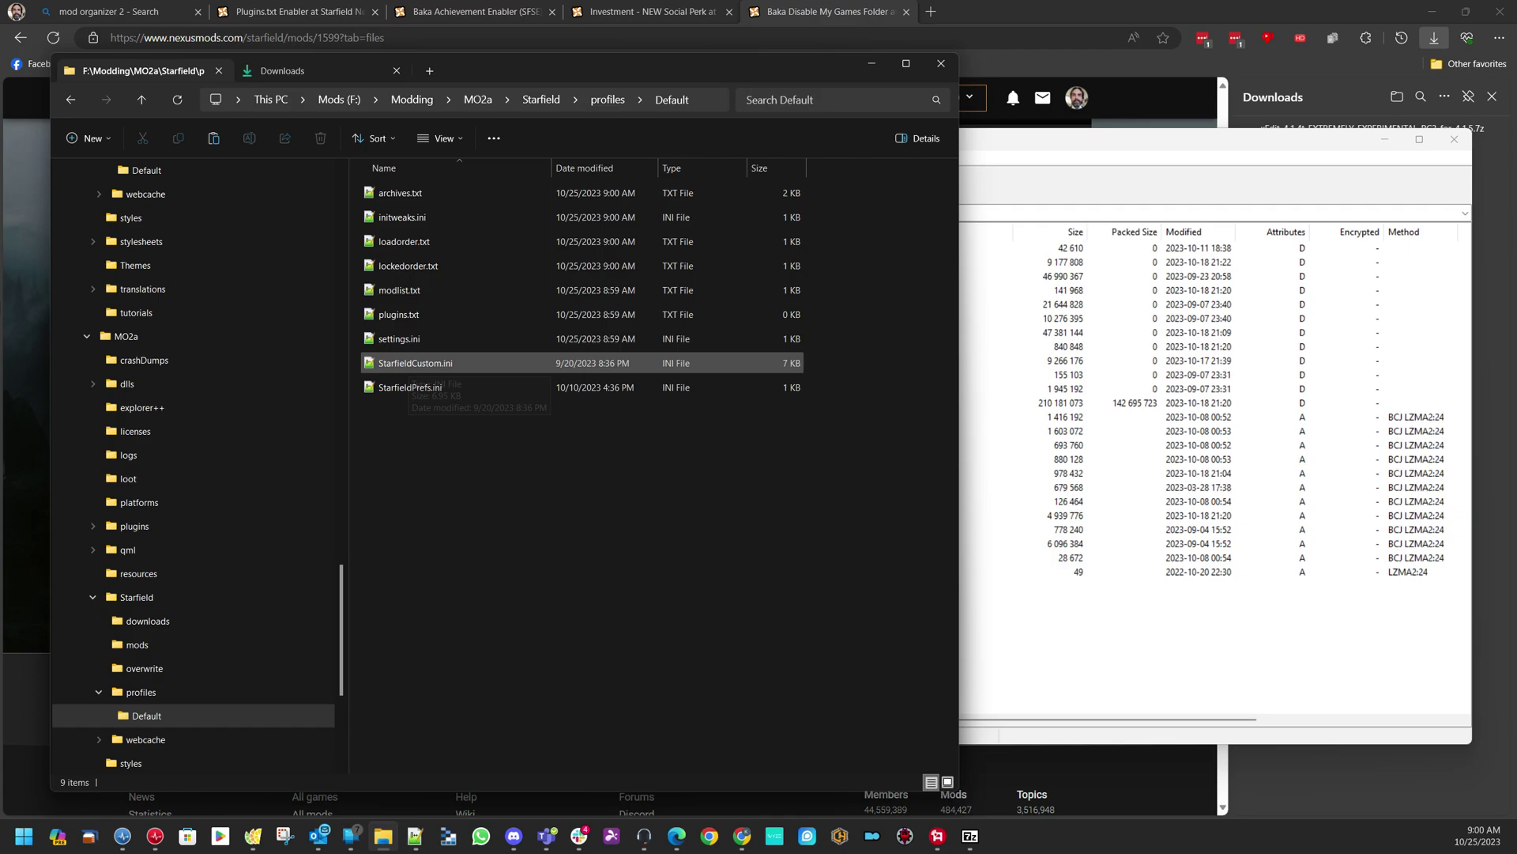
double_click(411, 362)
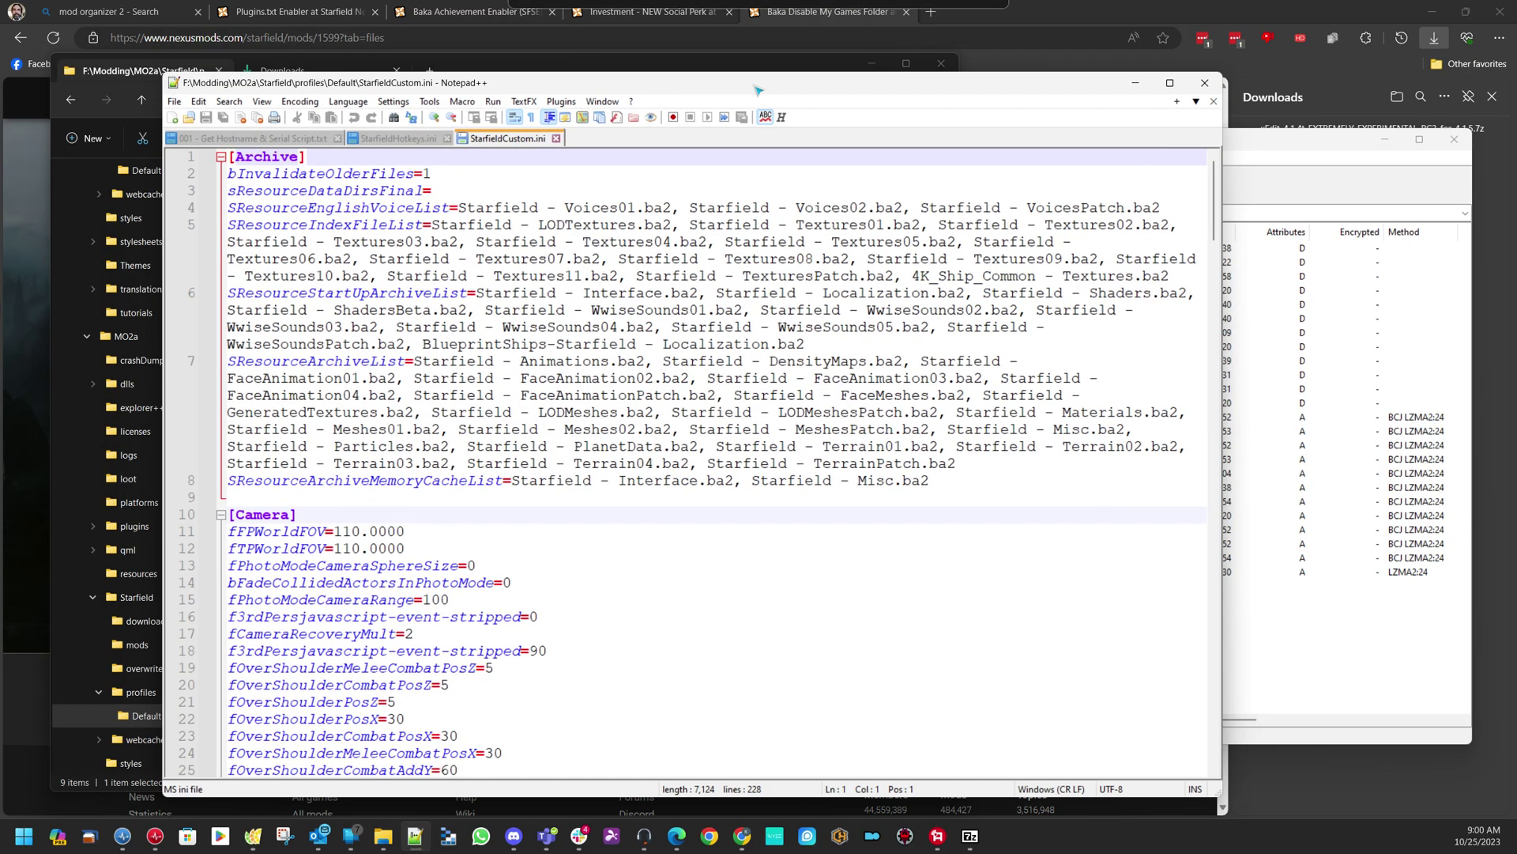
Check the archive invalidation lines in StarfieldCustom.ini, delete the sTestFile1 to sTestFile10 entries under [General], and save and close the file
scroll(715, 431, "down", 10)
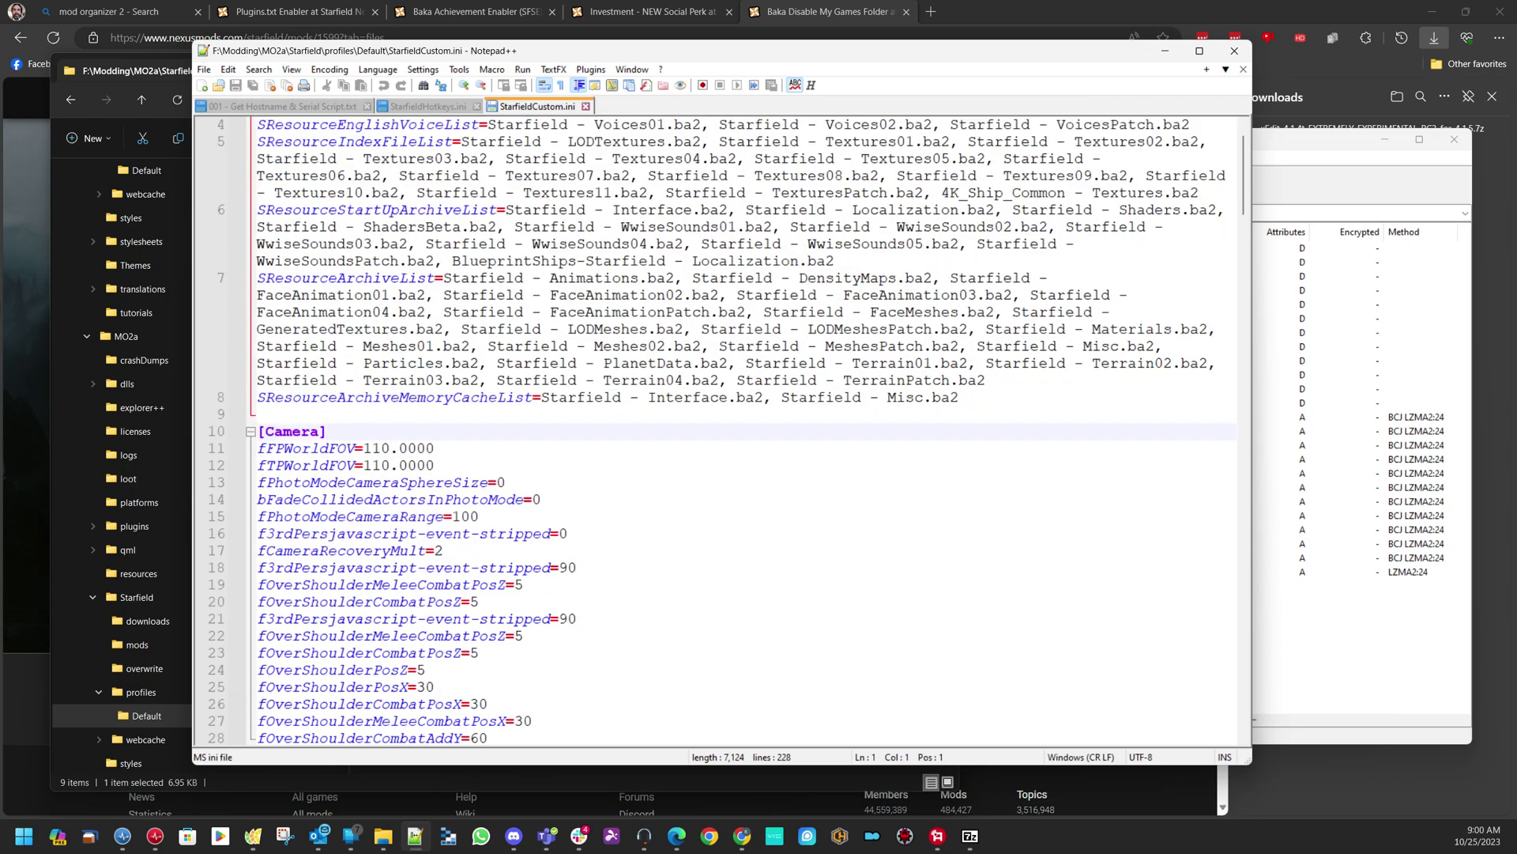
scroll(716, 431, "up", 6)
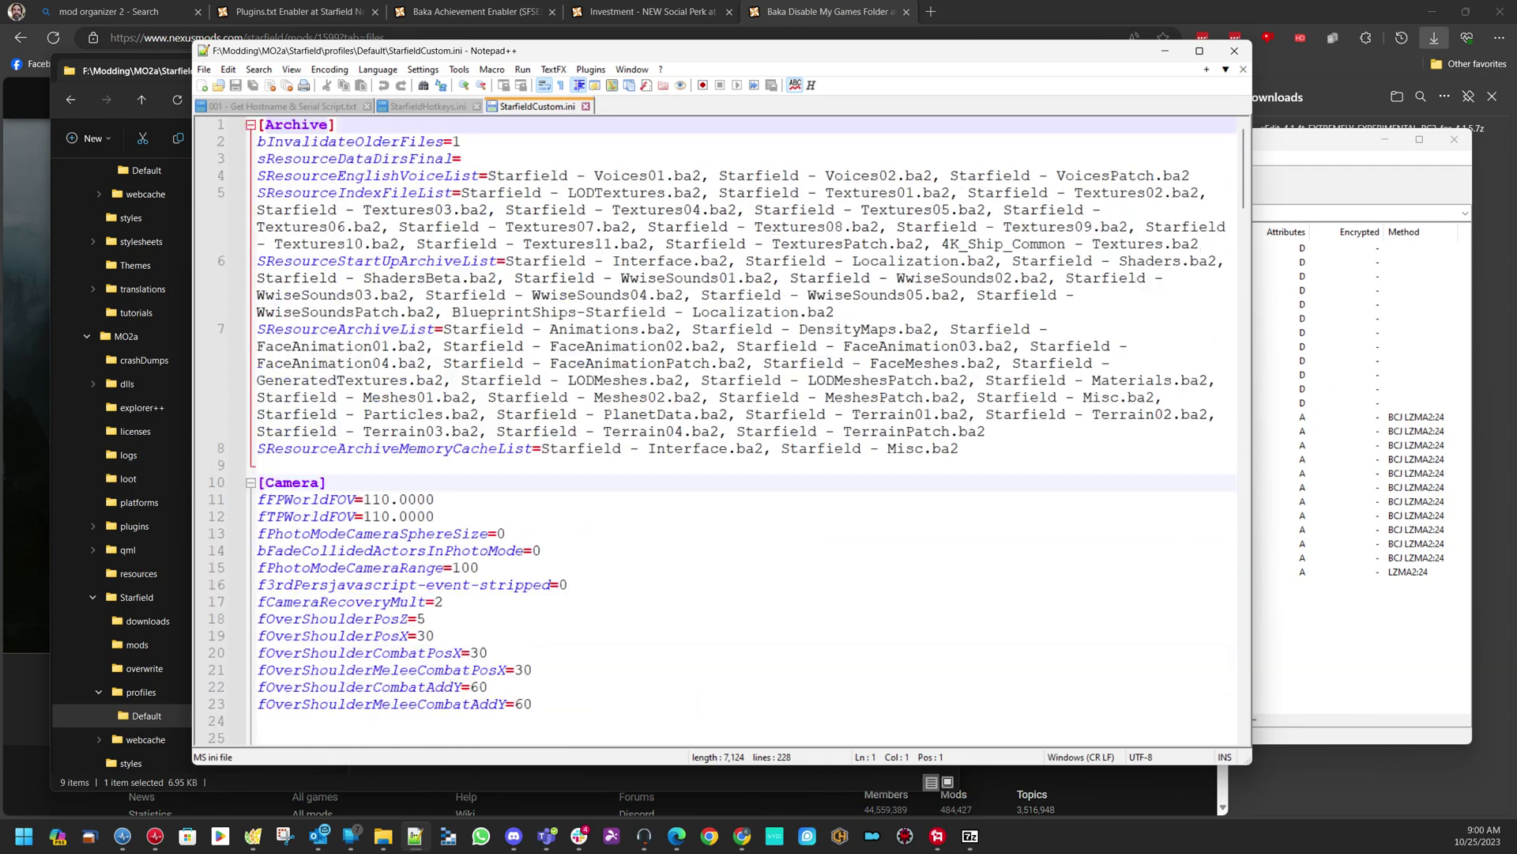
left_click_drag(462, 158, 258, 142)
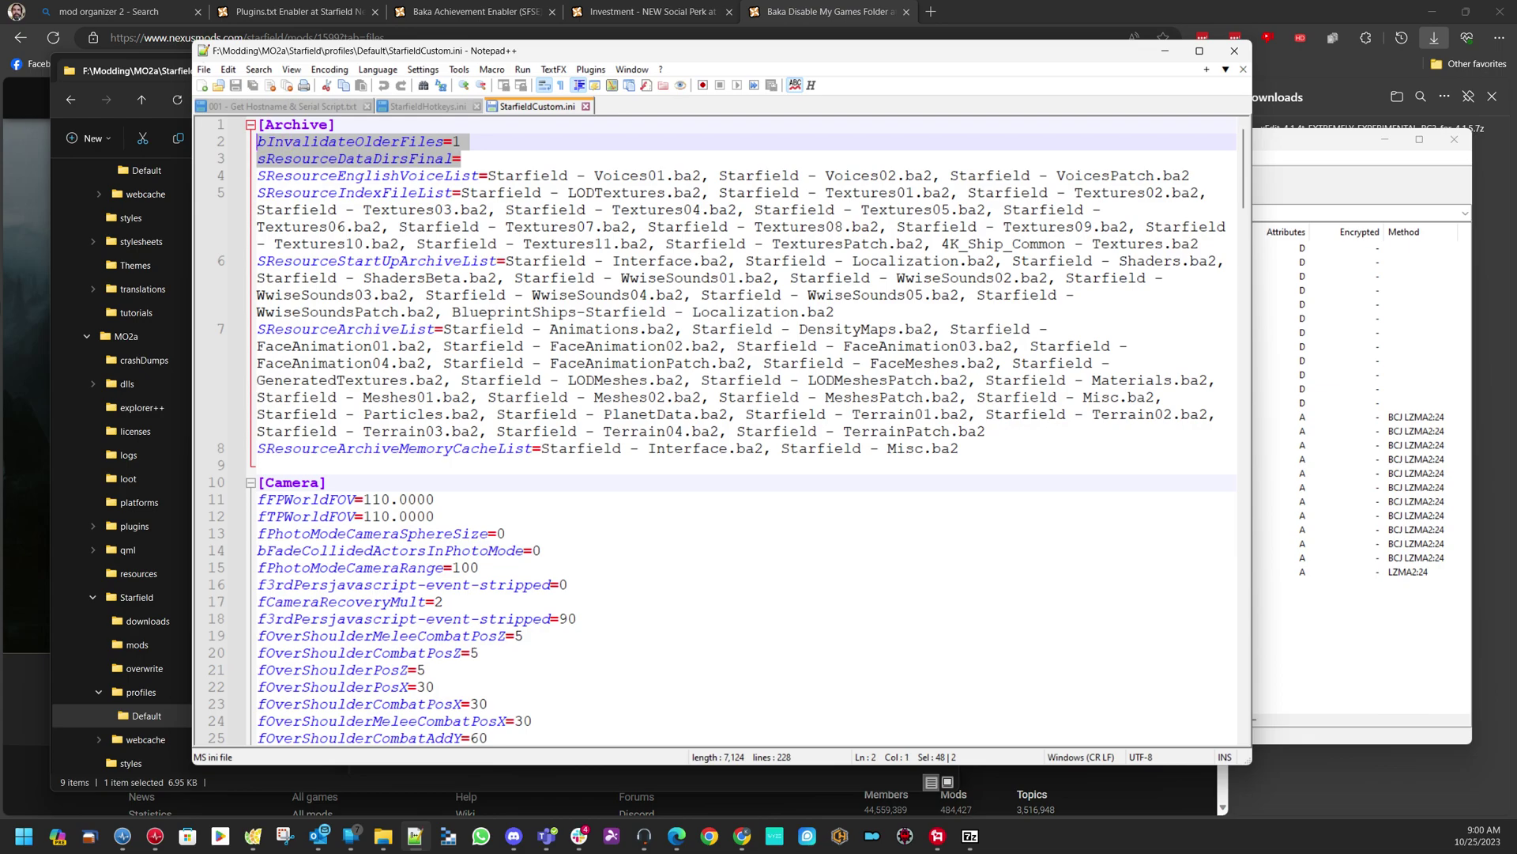
scroll(715, 431, "down", 20)
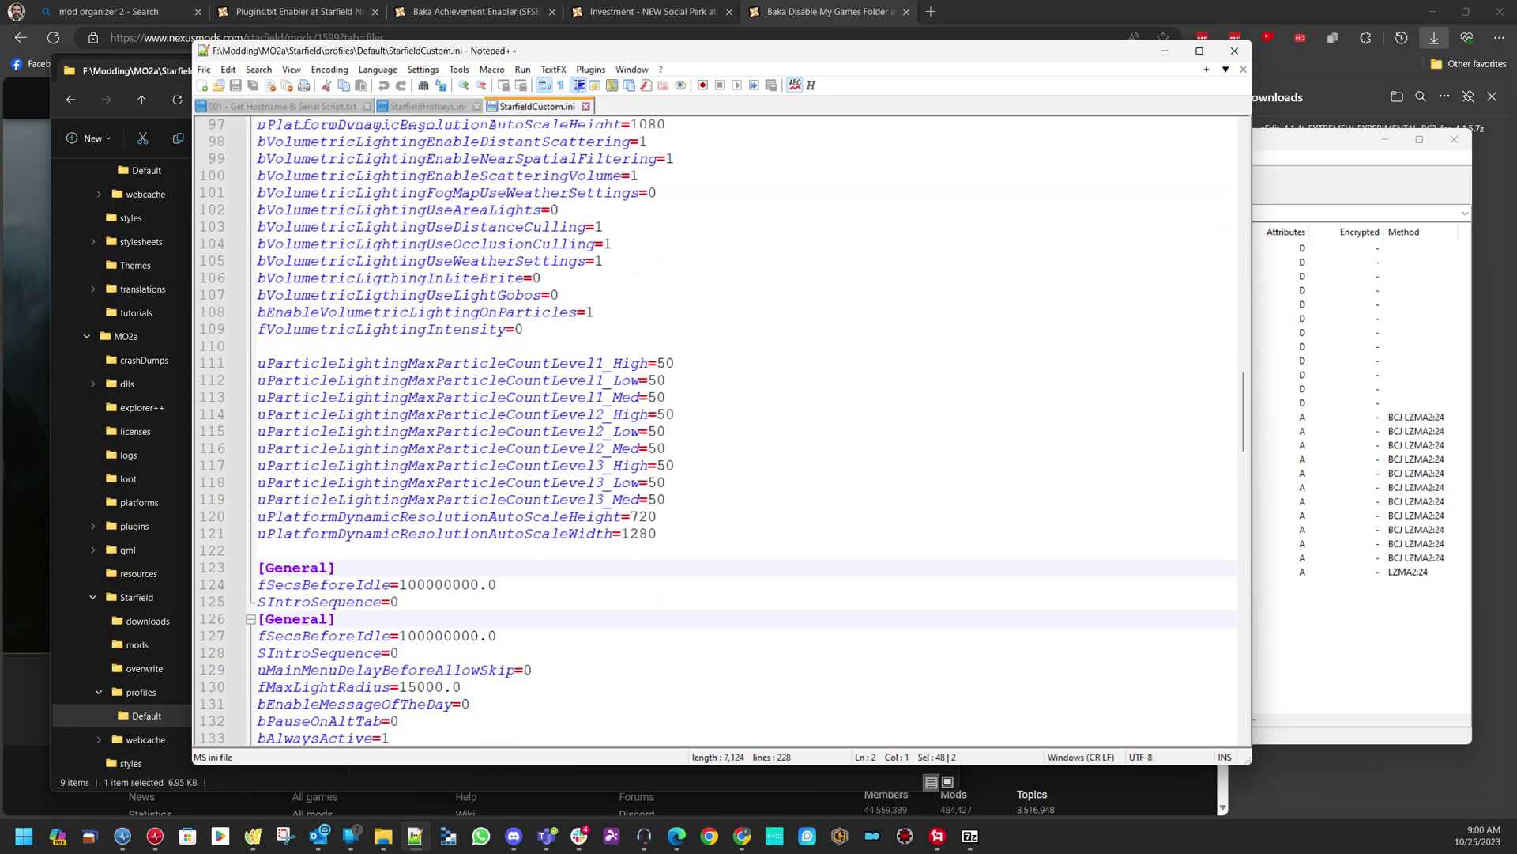
scroll(715, 431, "down", 11)
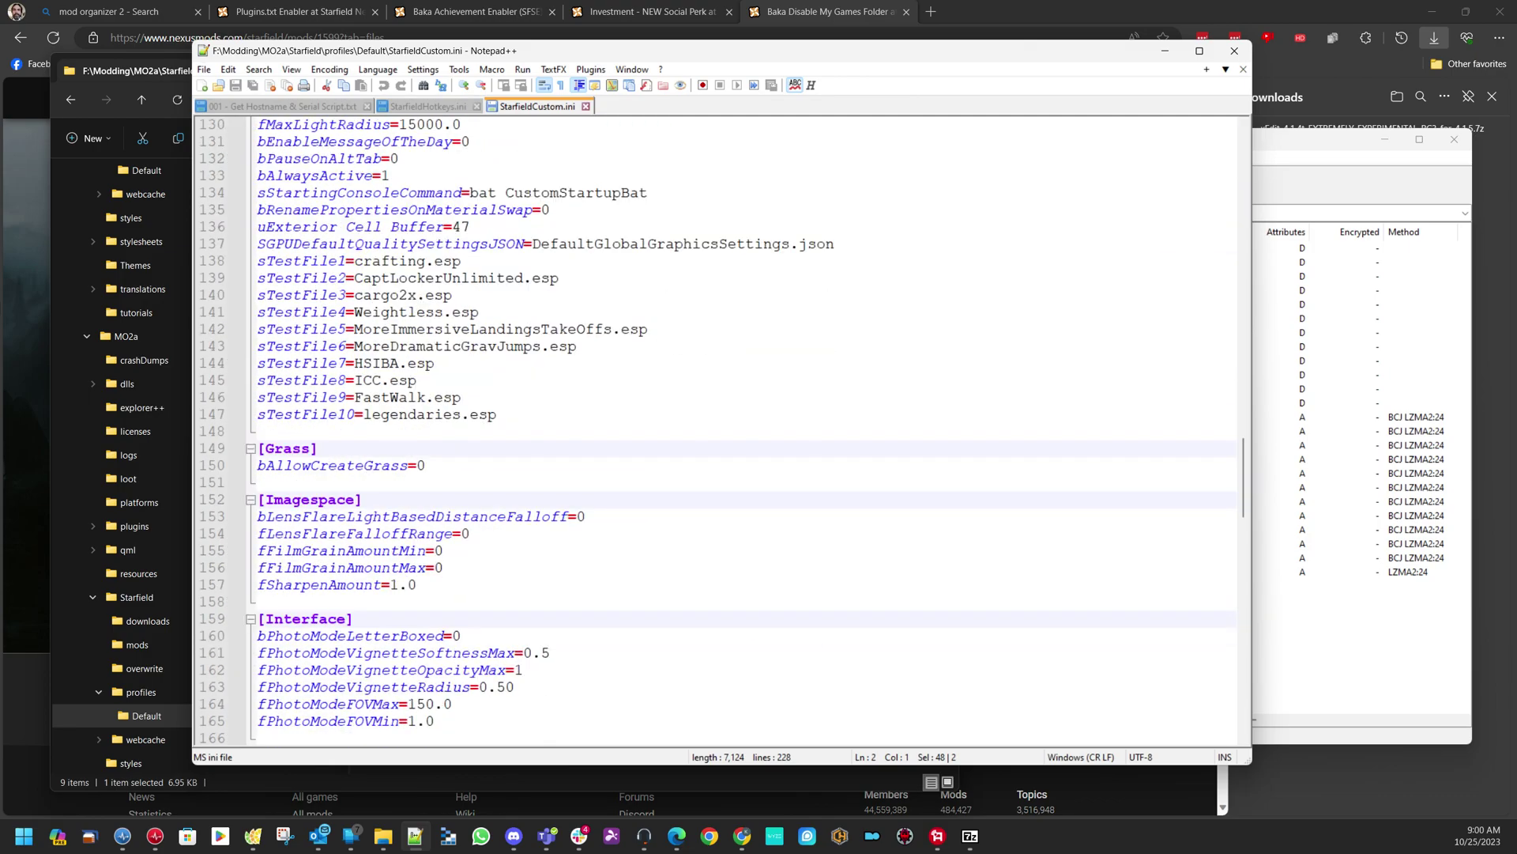
left_click_drag(257, 261, 257, 431)
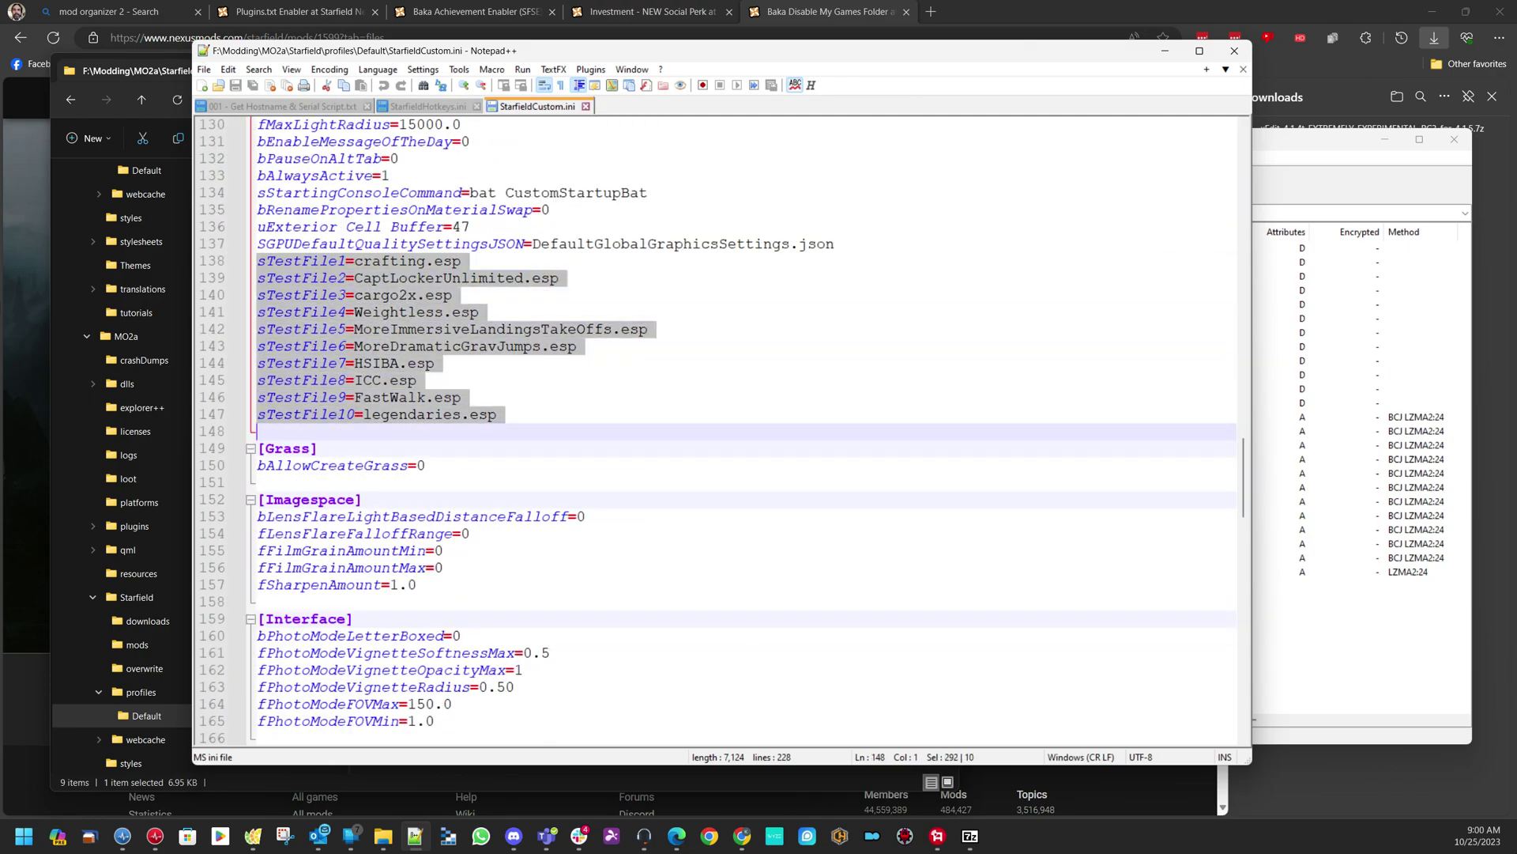
key("Delete")
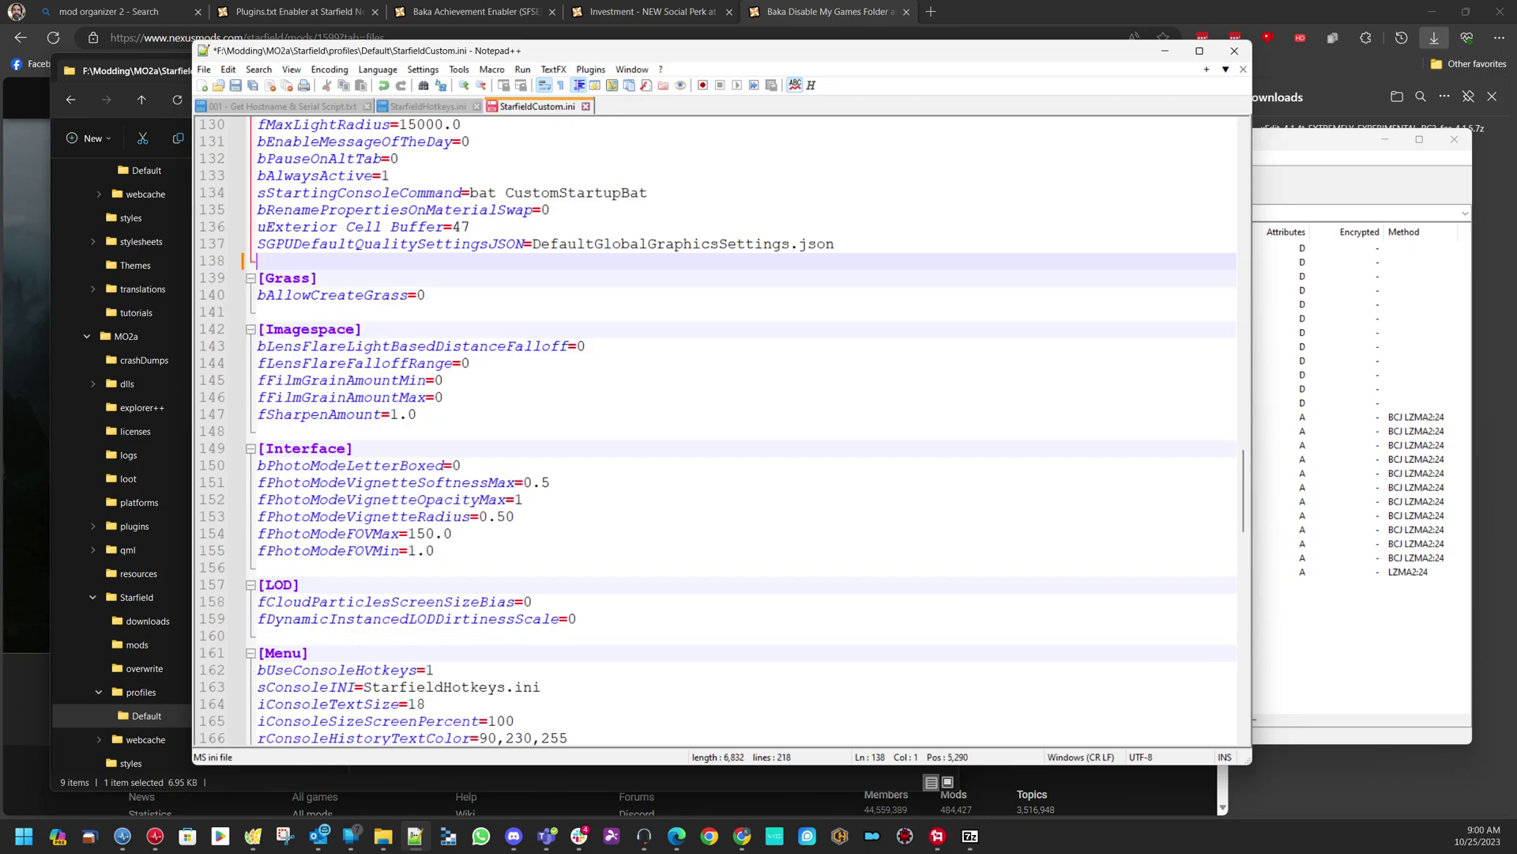
key("ctrl+s")
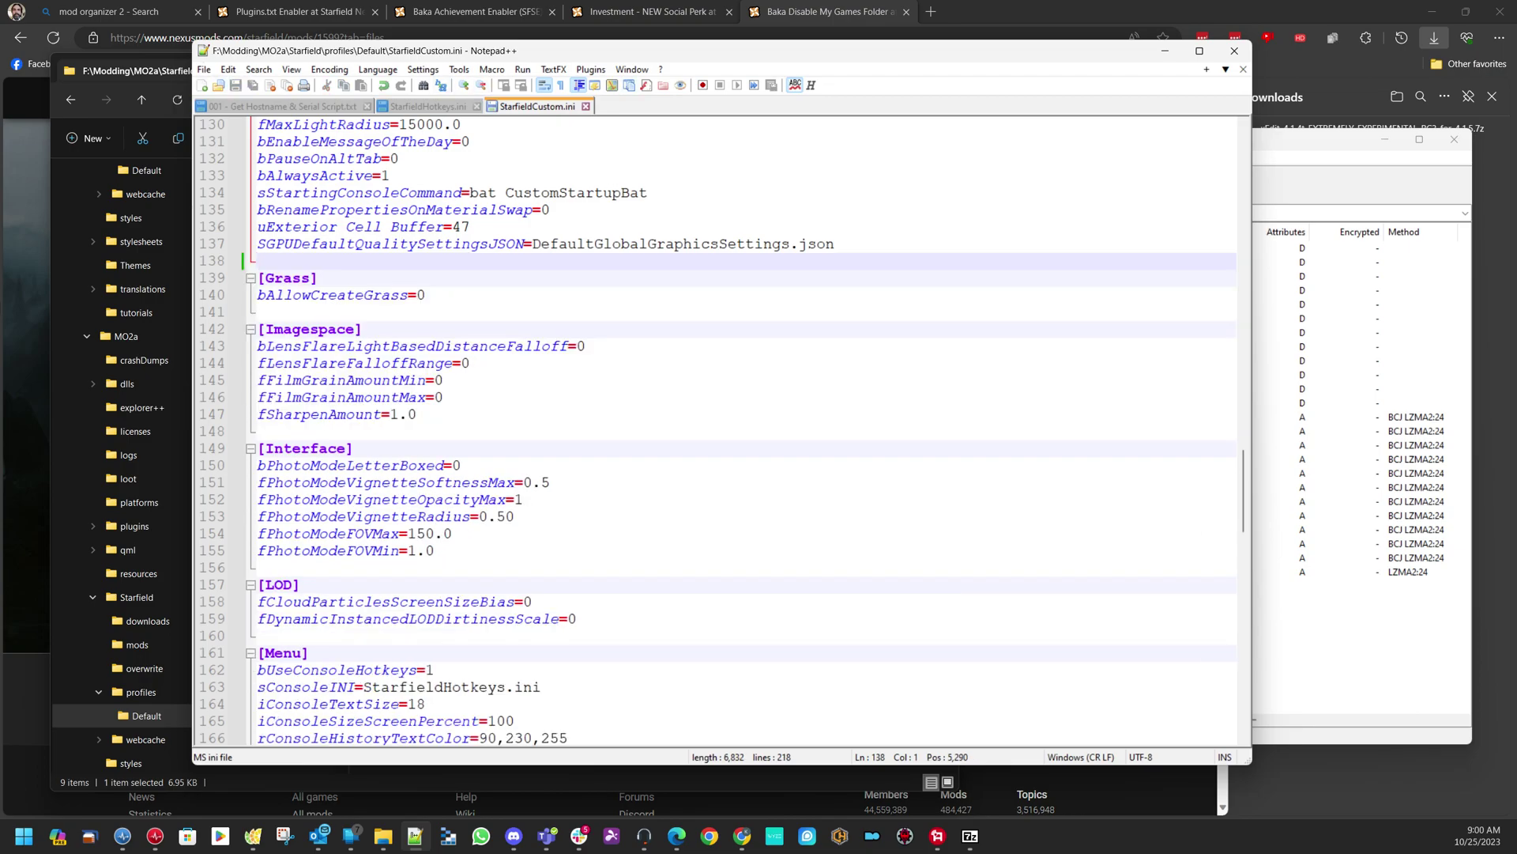
left_click(586, 106)
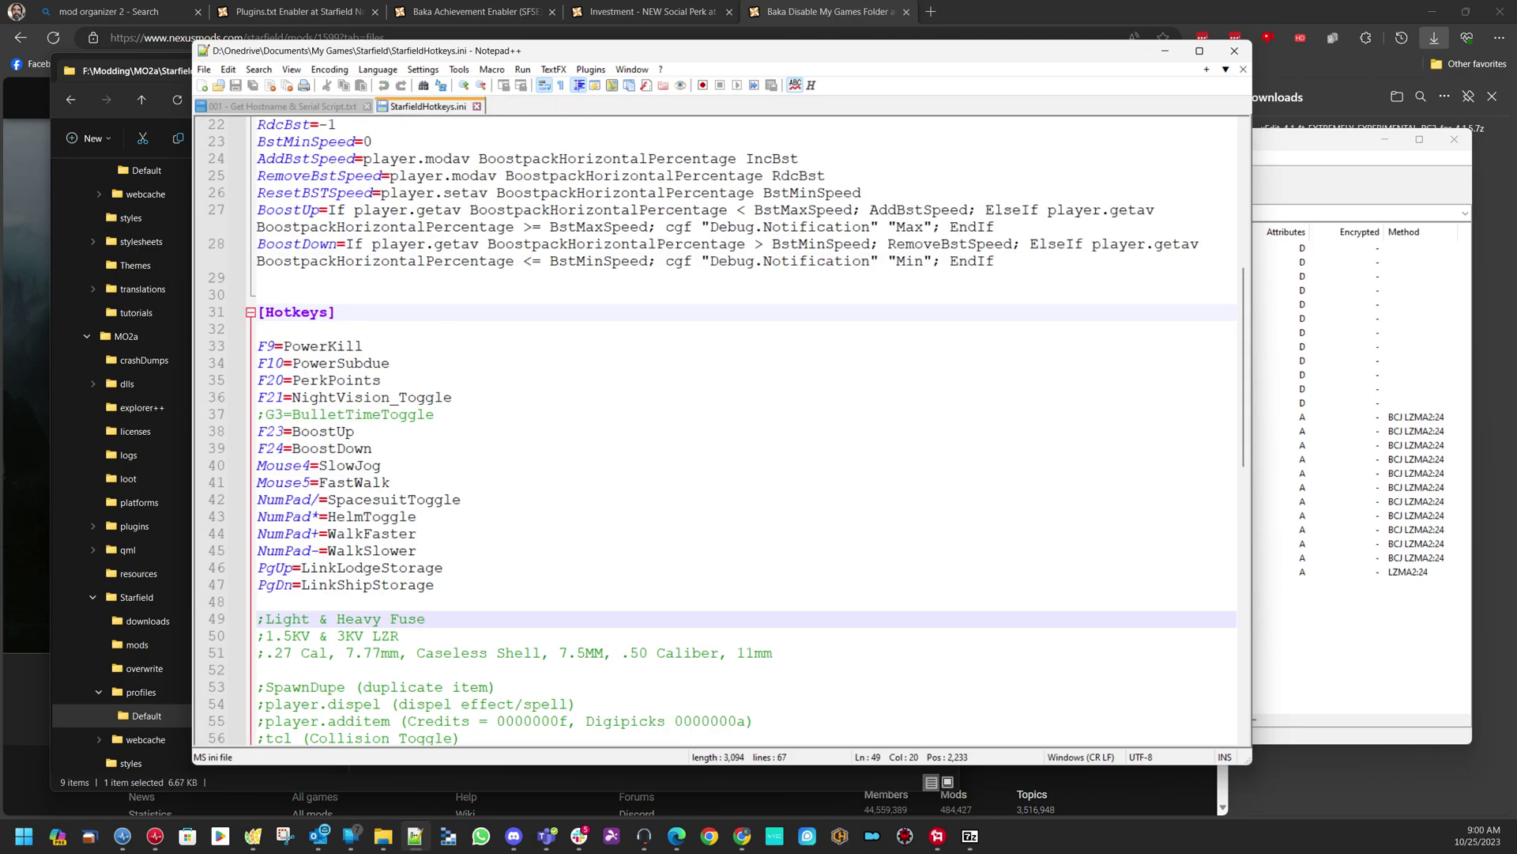
left_click(1233, 50)
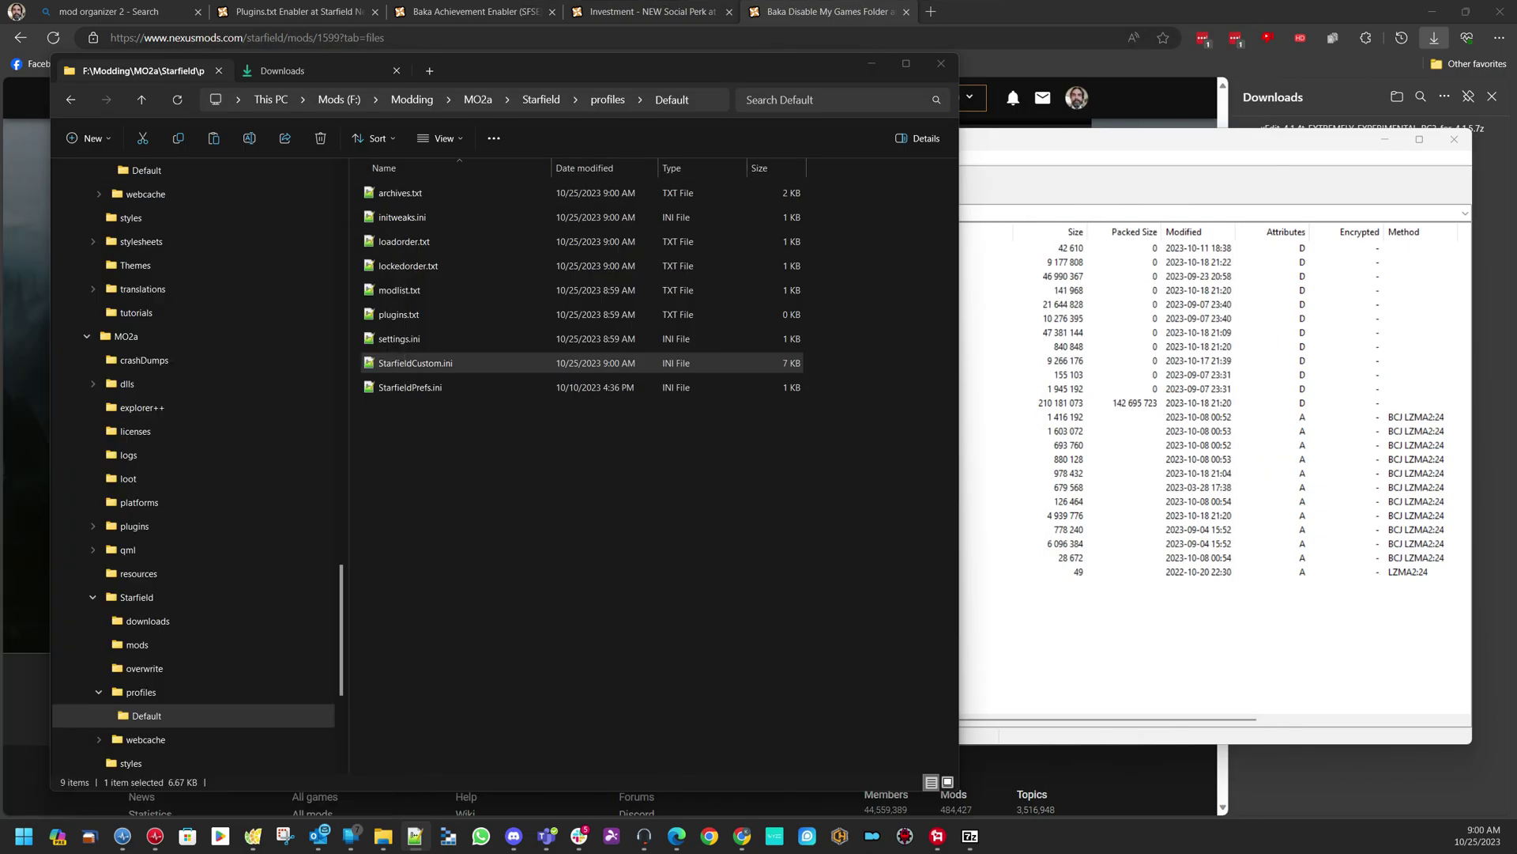
left_click(582, 474)
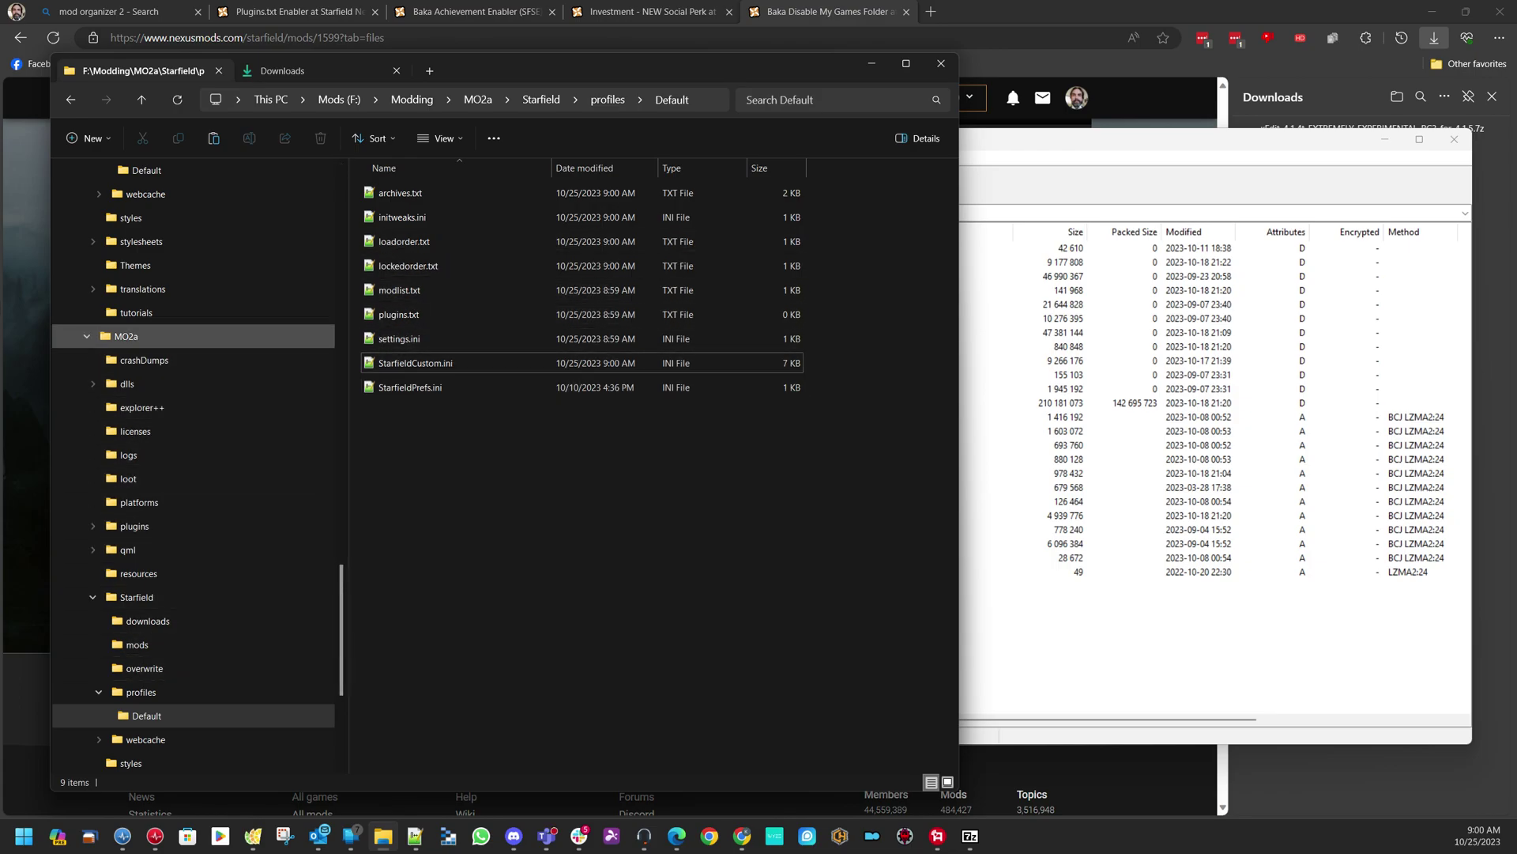
Relaunch ModOrganizer.exe from the MO2a folder and enable the Merged.esm plugin
left_click(126, 336)
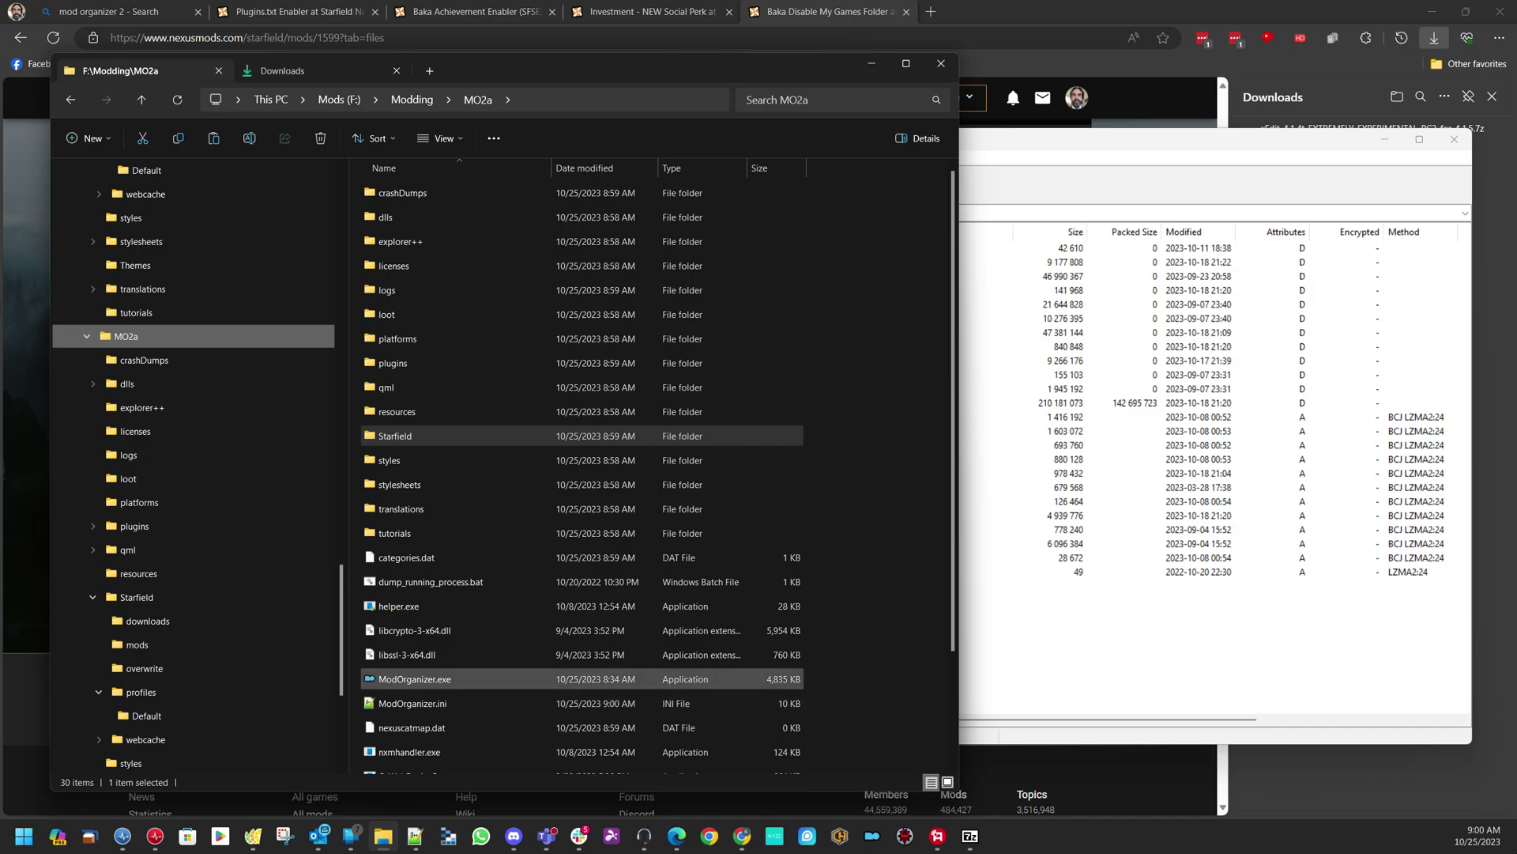
left_click(415, 679)
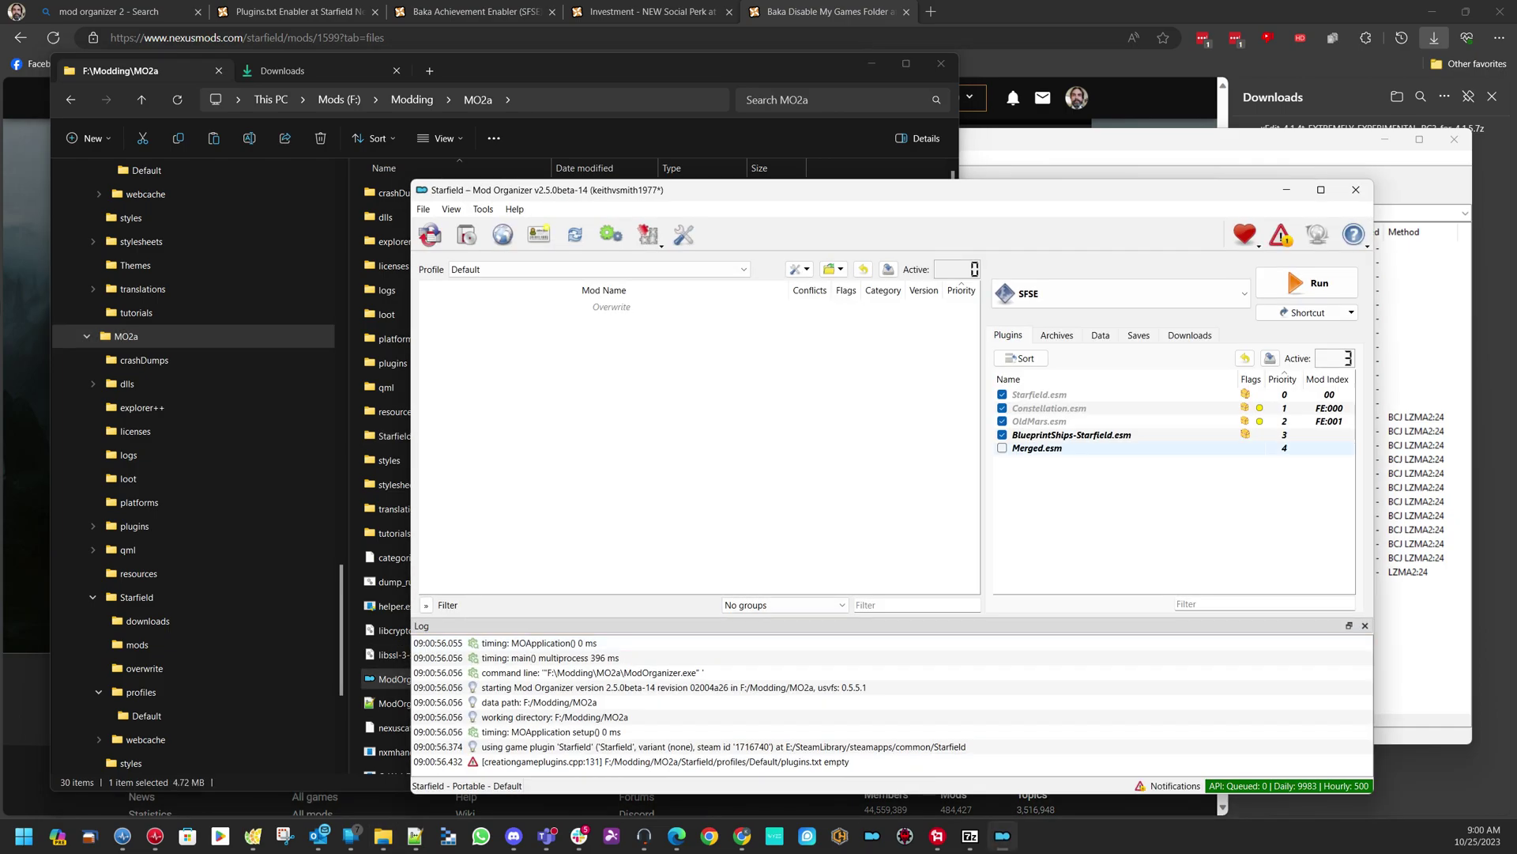
left_click(1002, 447)
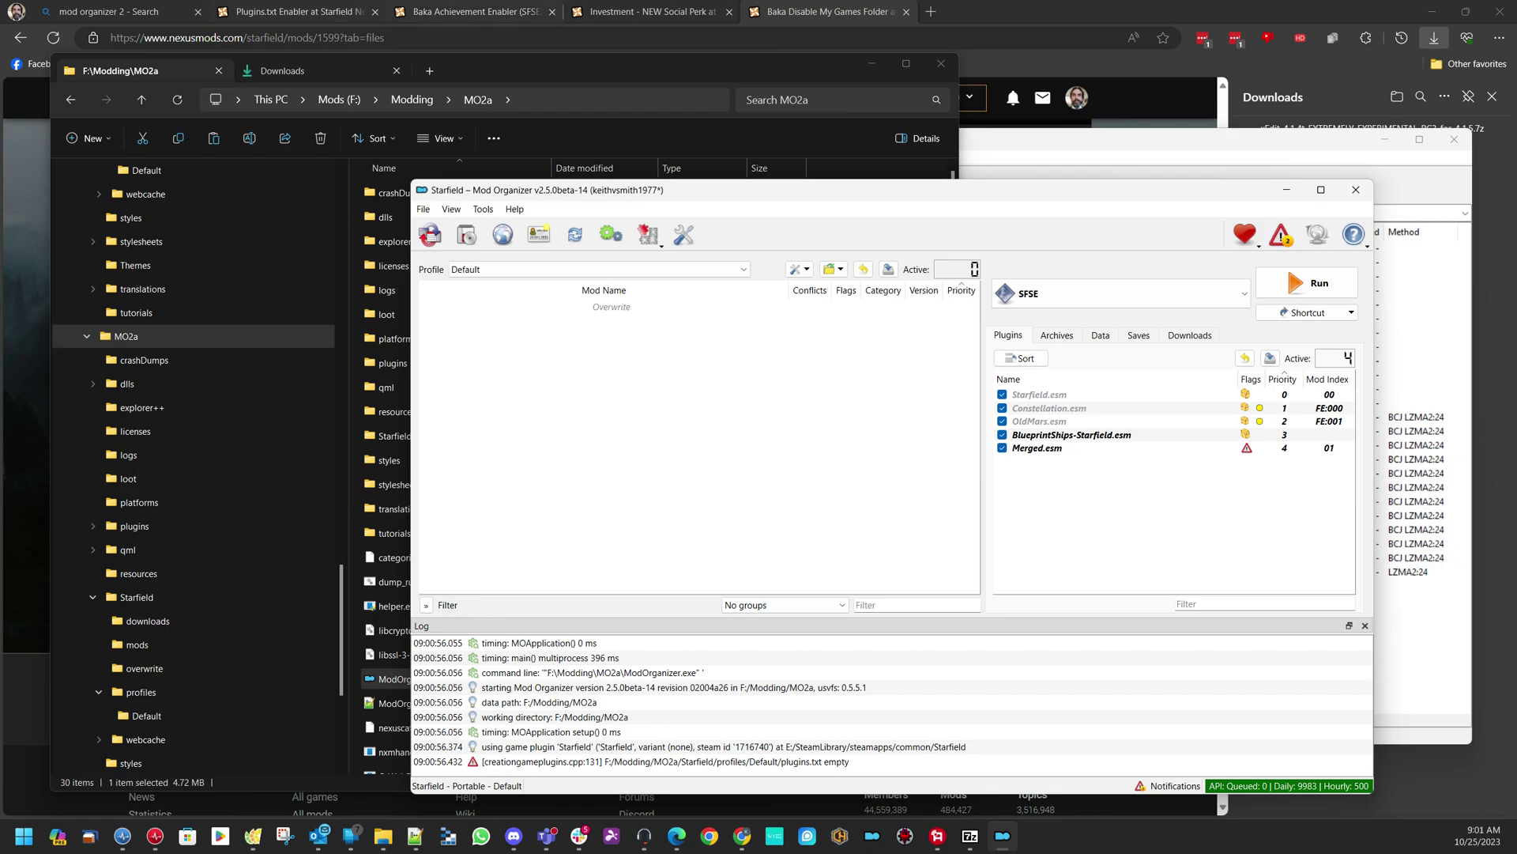
Look through the open Nexus Mods pages for Plugins.txt Enabler, the Baka mods and Investment, and return to Mod Organizer
left_click(291, 11)
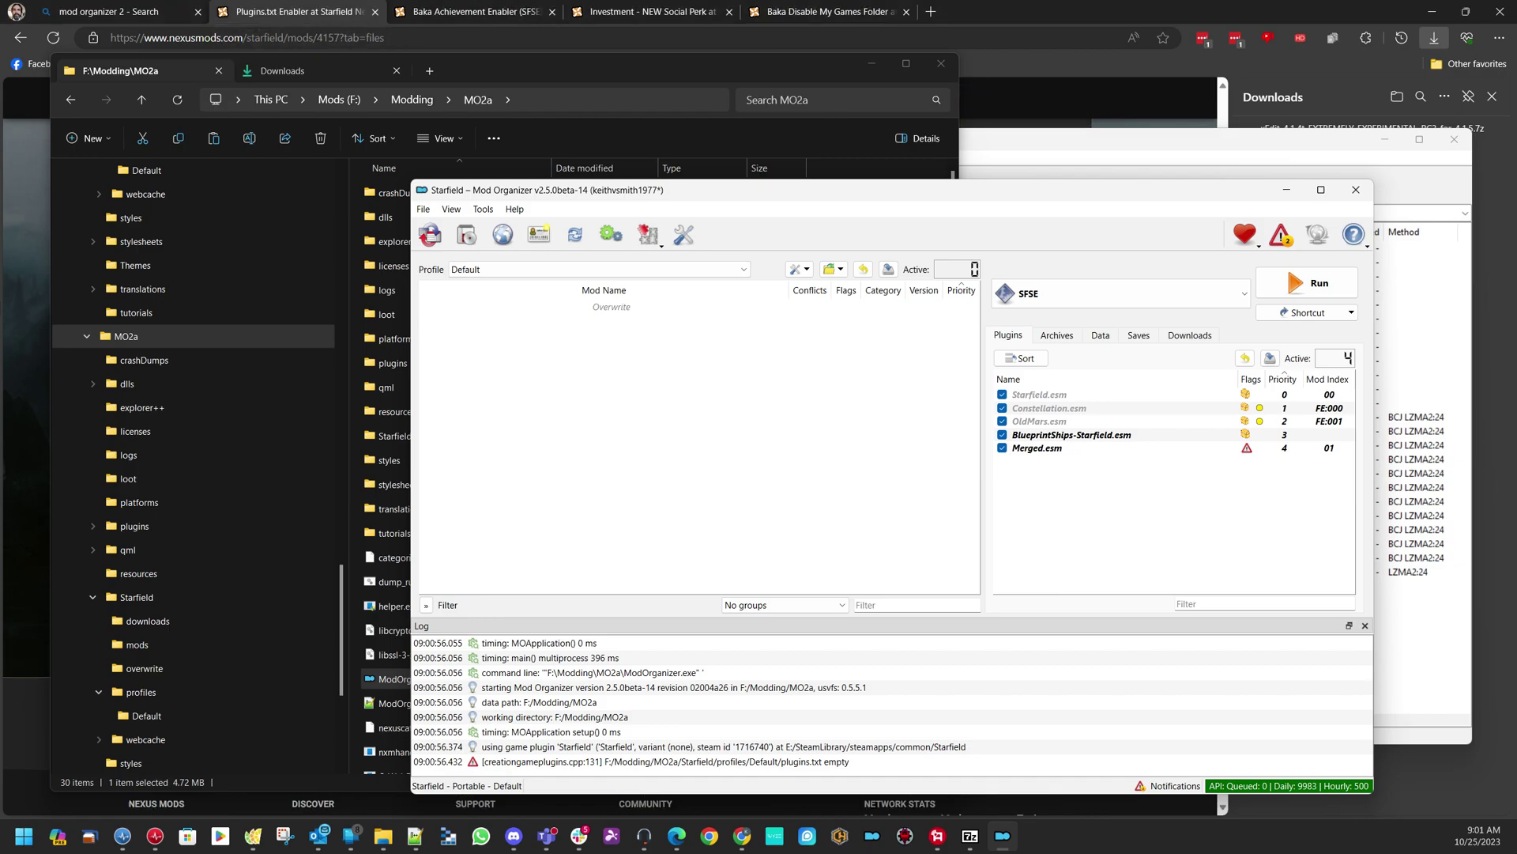
key("ctrl+Tab")
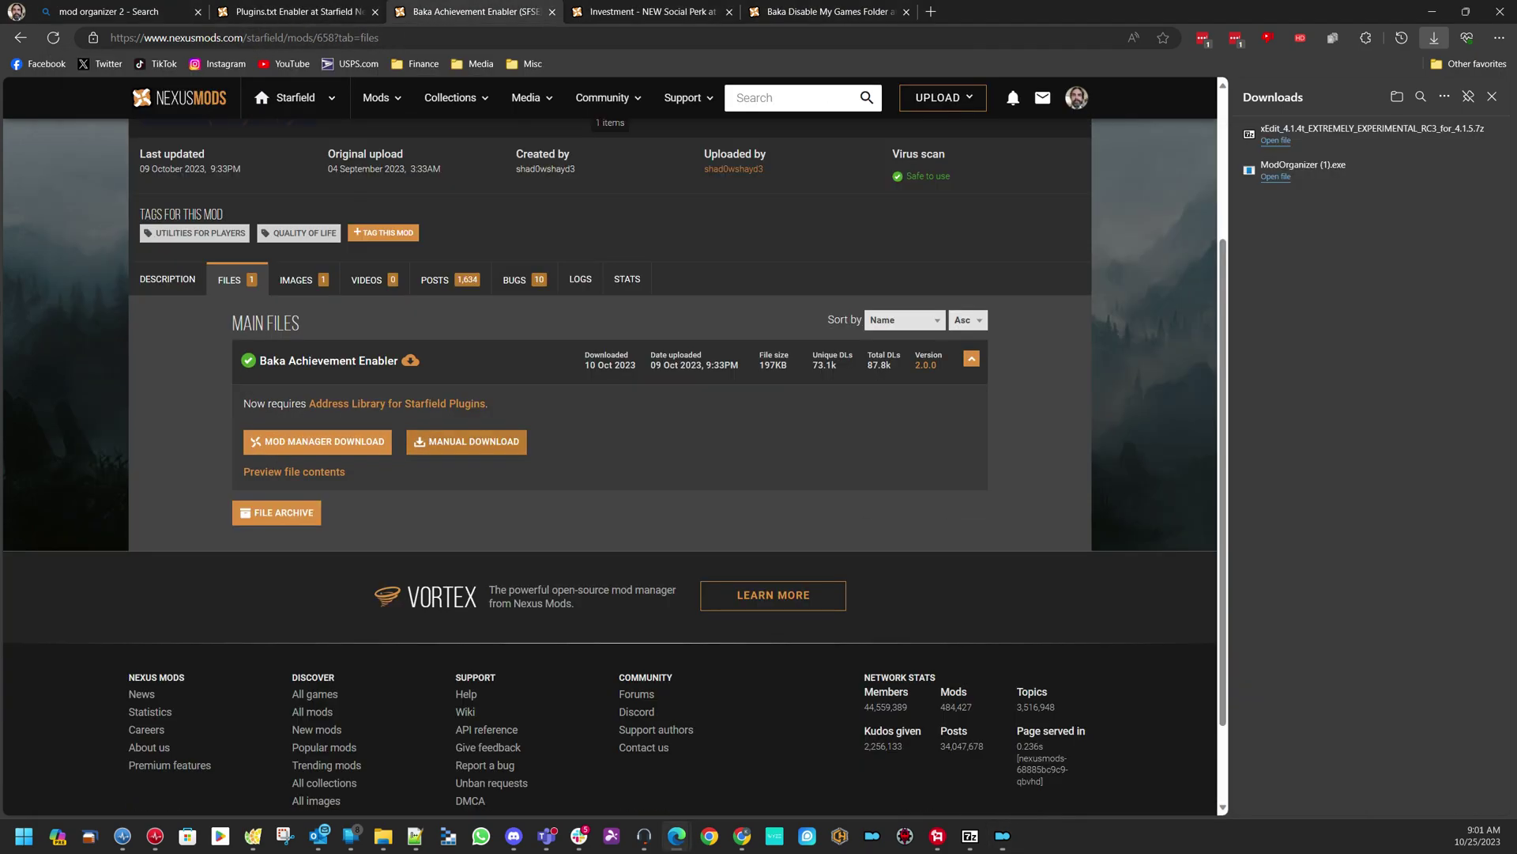
key("ctrl+Tab")
key("ctrl+Tab")
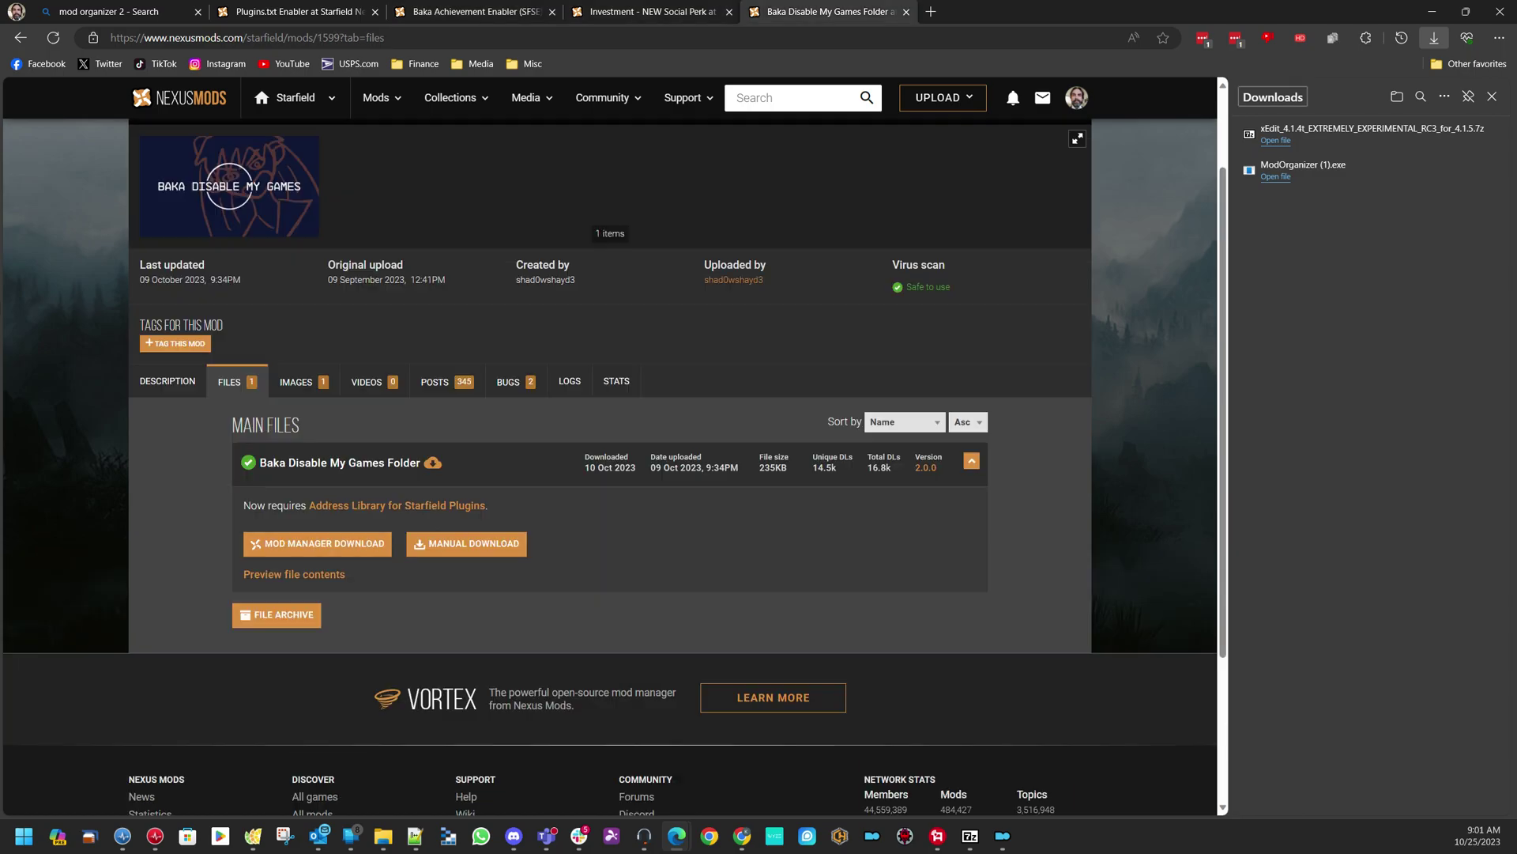
key("ctrl+shift+Tab")
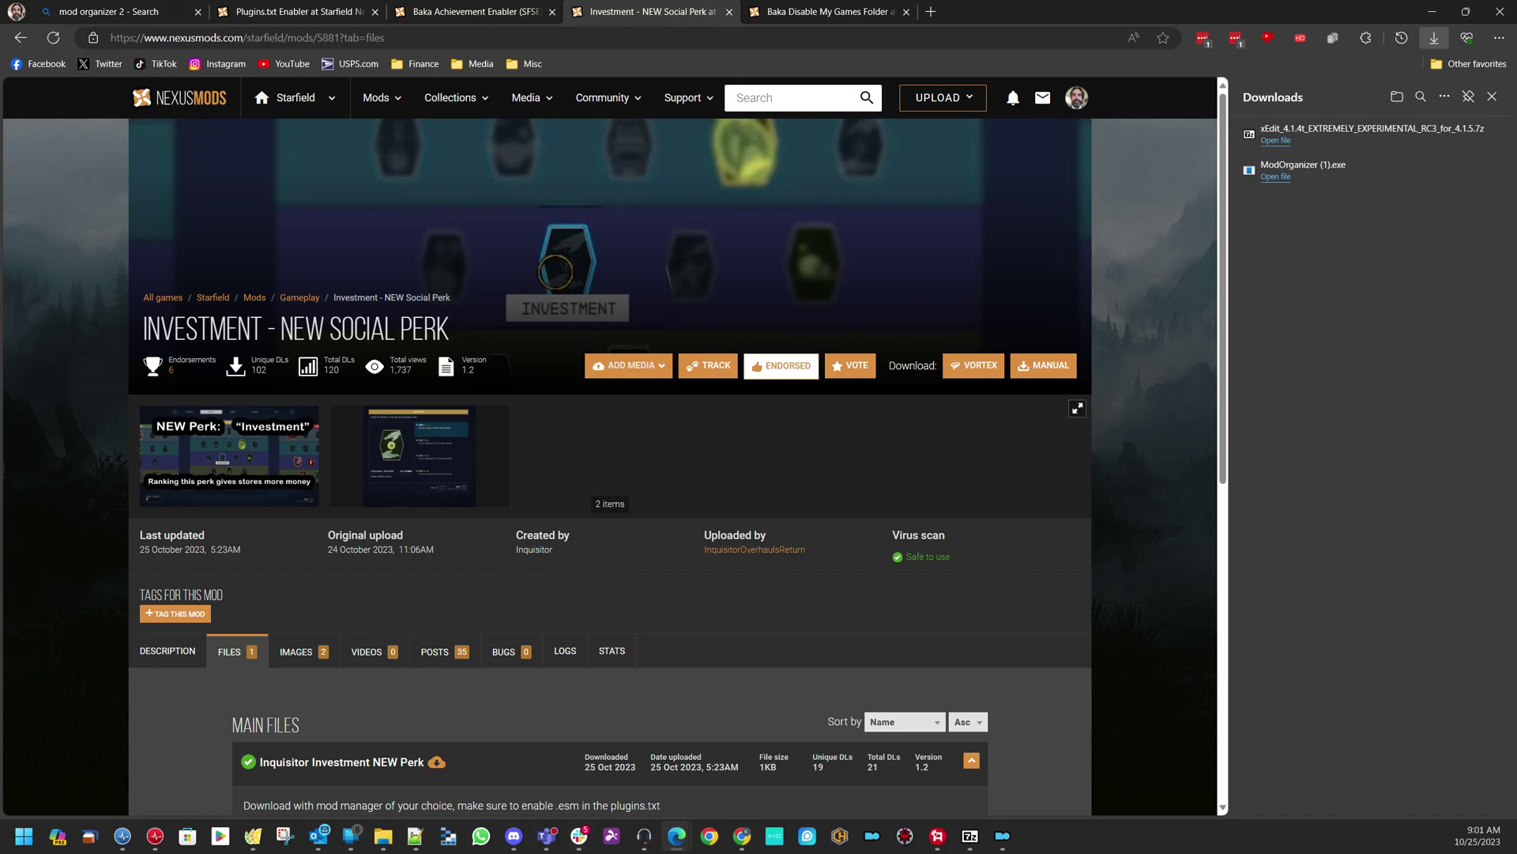
left_click(970, 836)
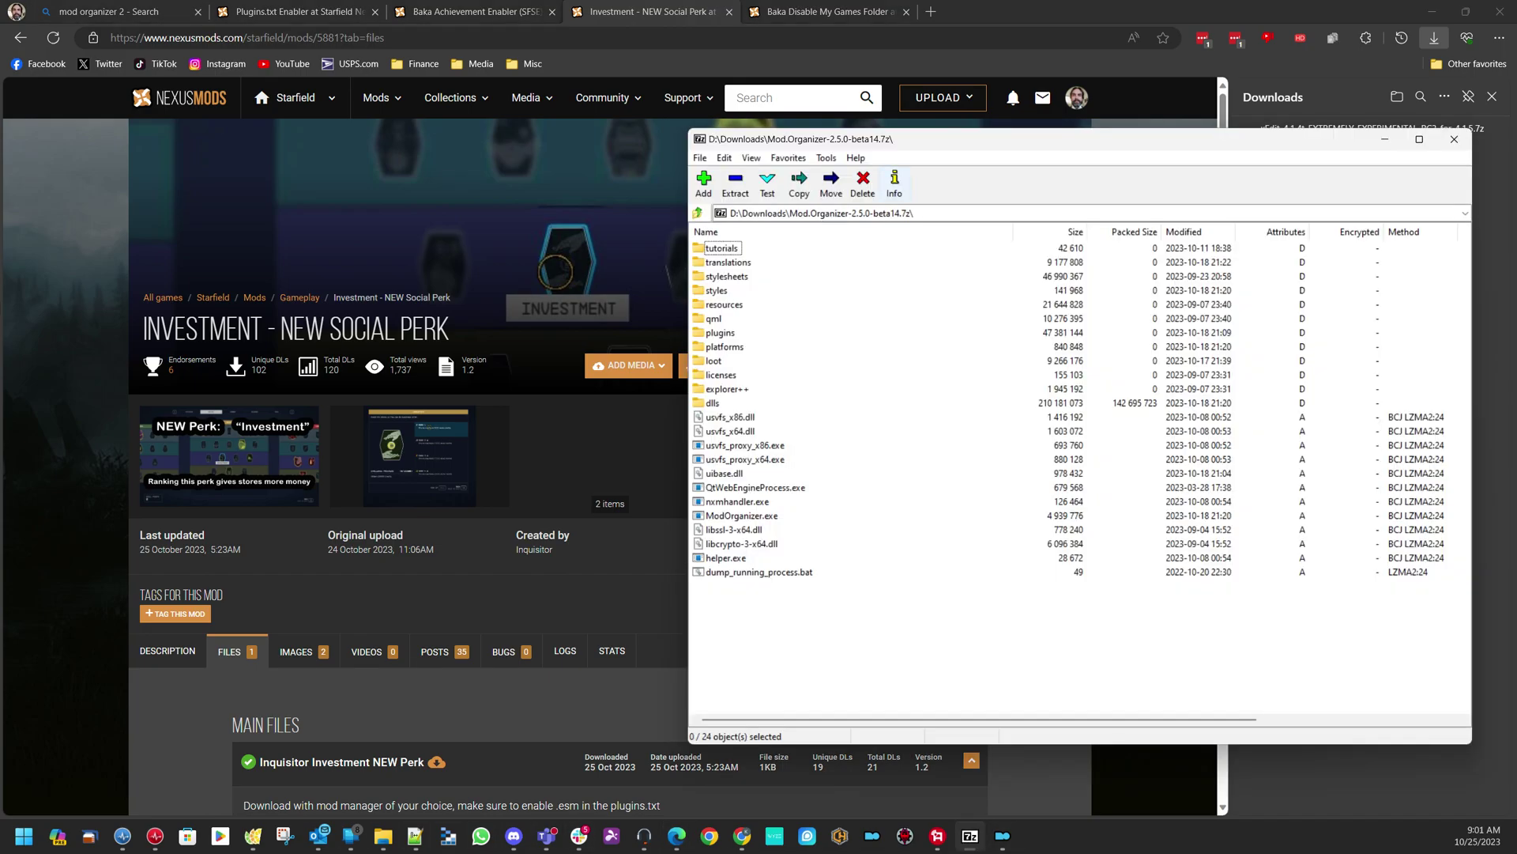
key("alt+Tab")
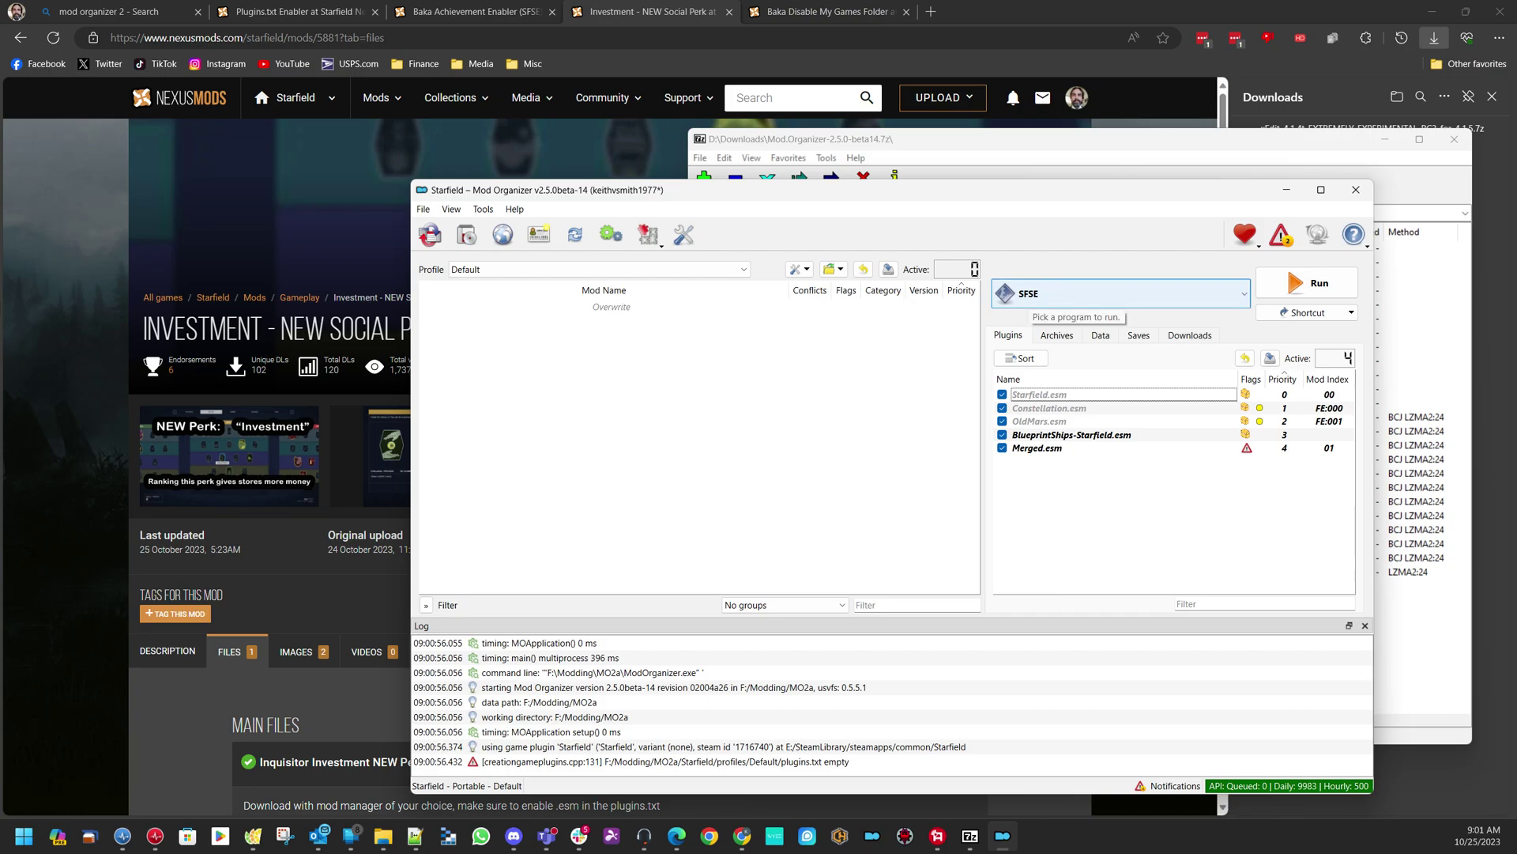
Configure the SFSE executable's forced libraries with an enabled row loading StarfieldScriptHook.dll into the Starfield.exe process, and save it
left_click(1027, 296)
left_click(1027, 316)
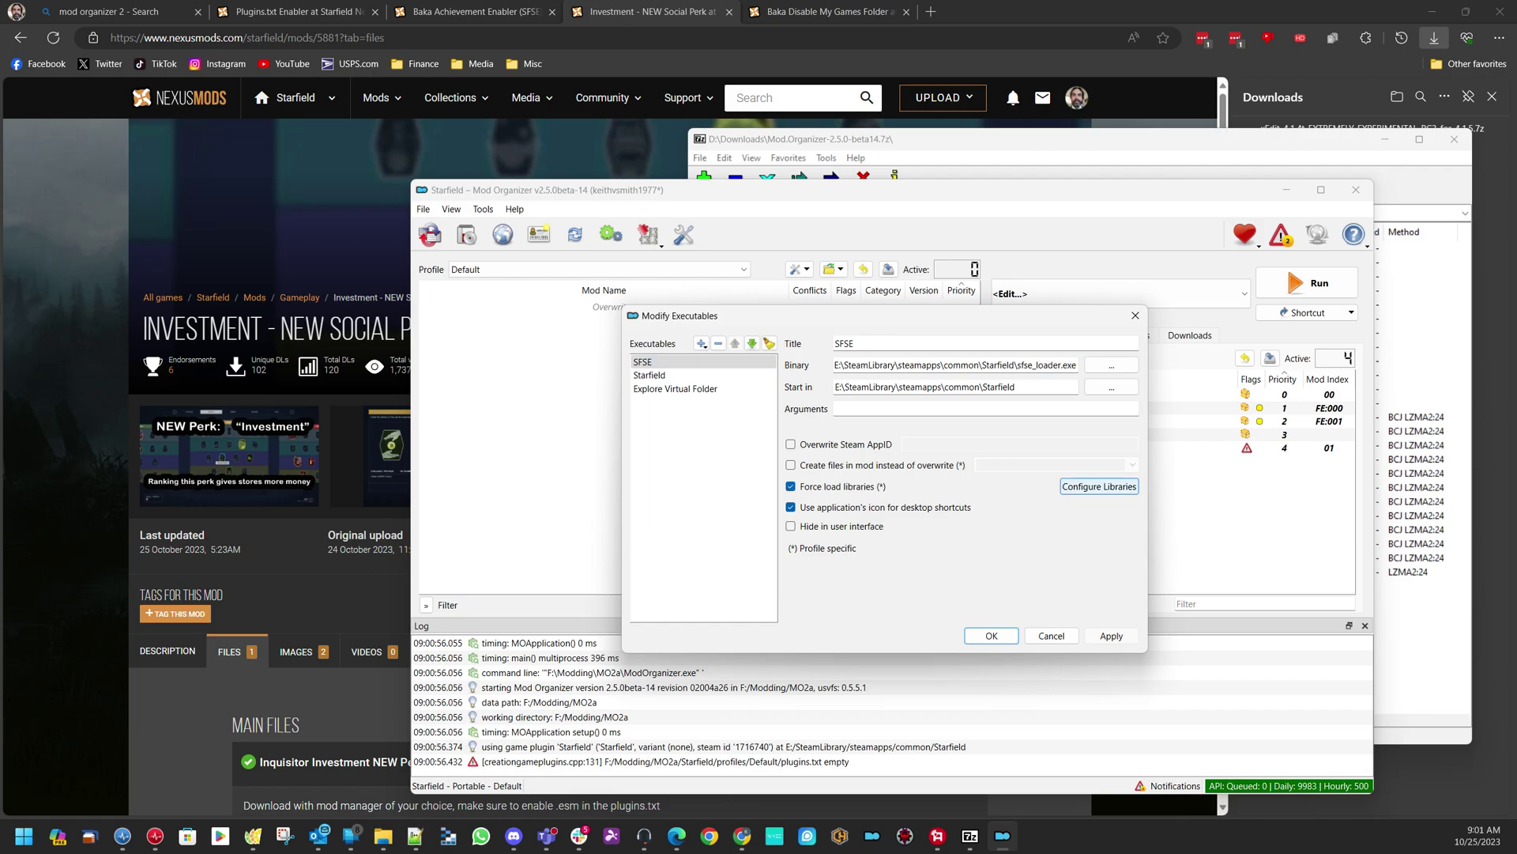
left_click(1100, 486)
left_click(654, 614)
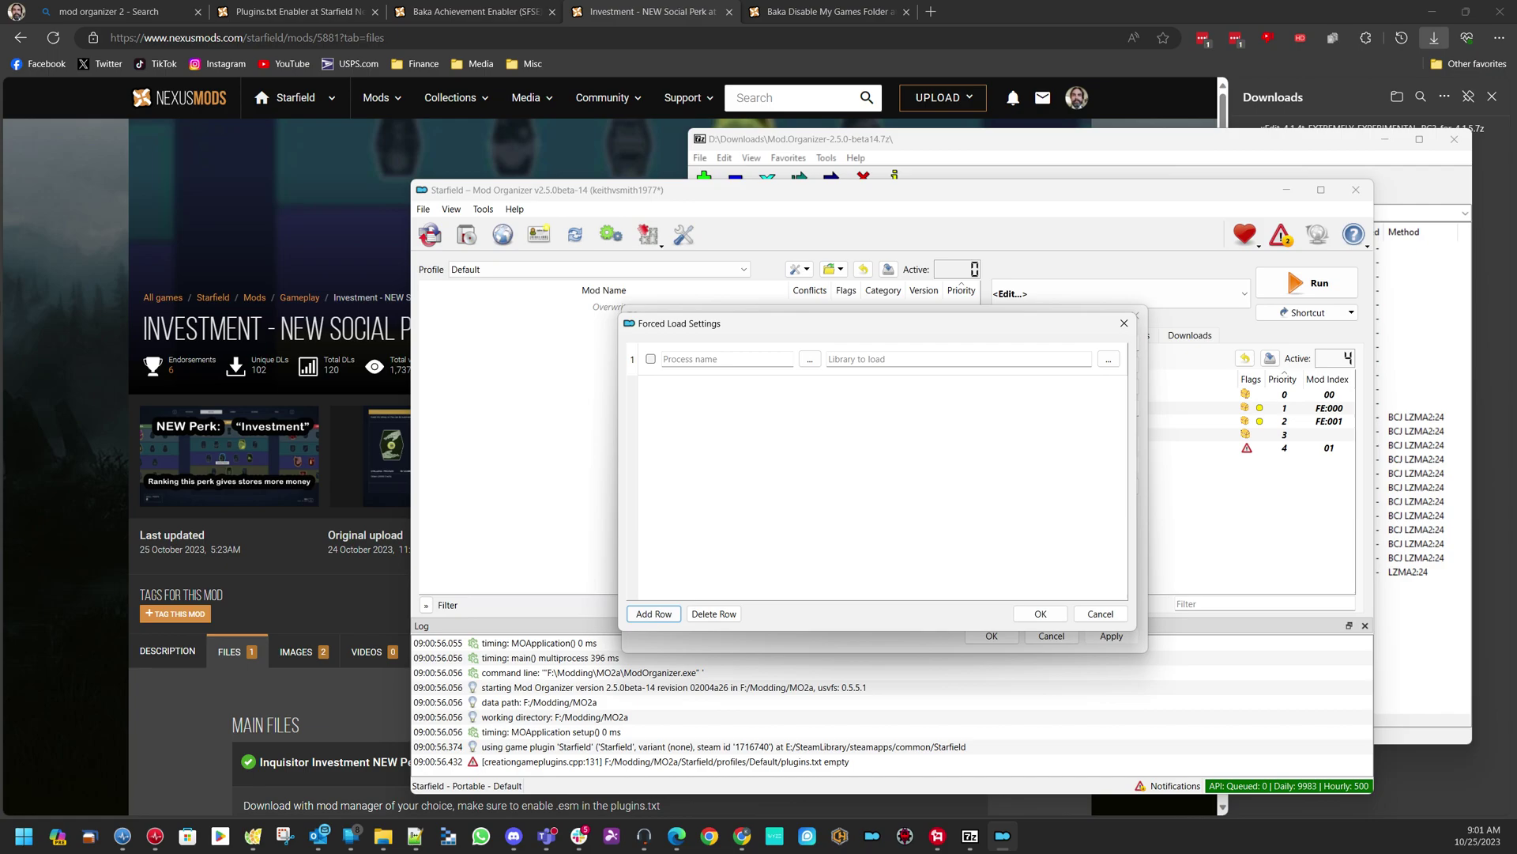
left_click(650, 359)
left_click(810, 359)
double_click(782, 313)
left_click(1109, 358)
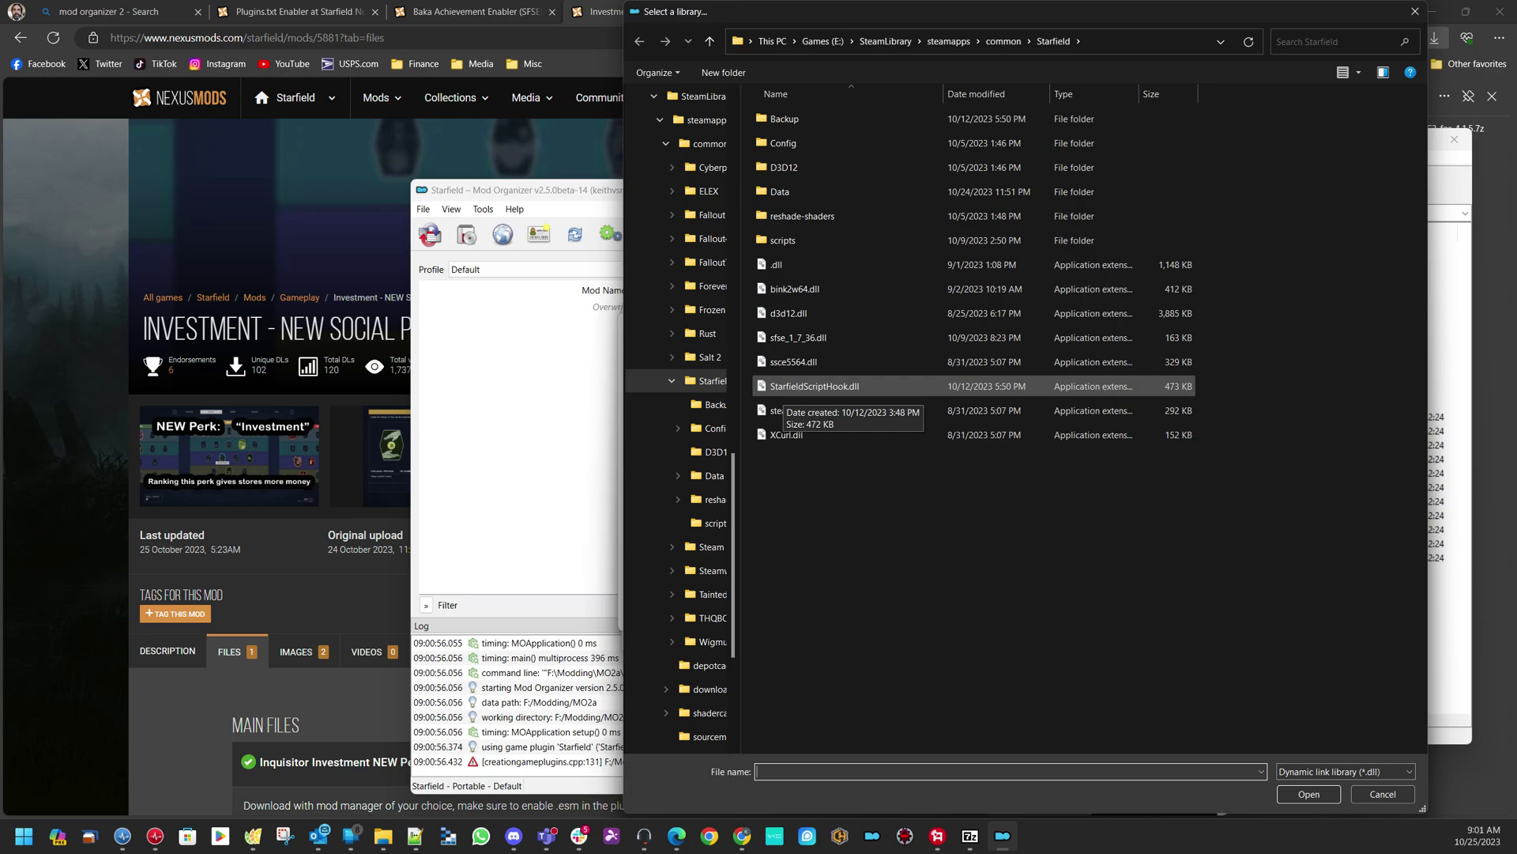
double_click(784, 387)
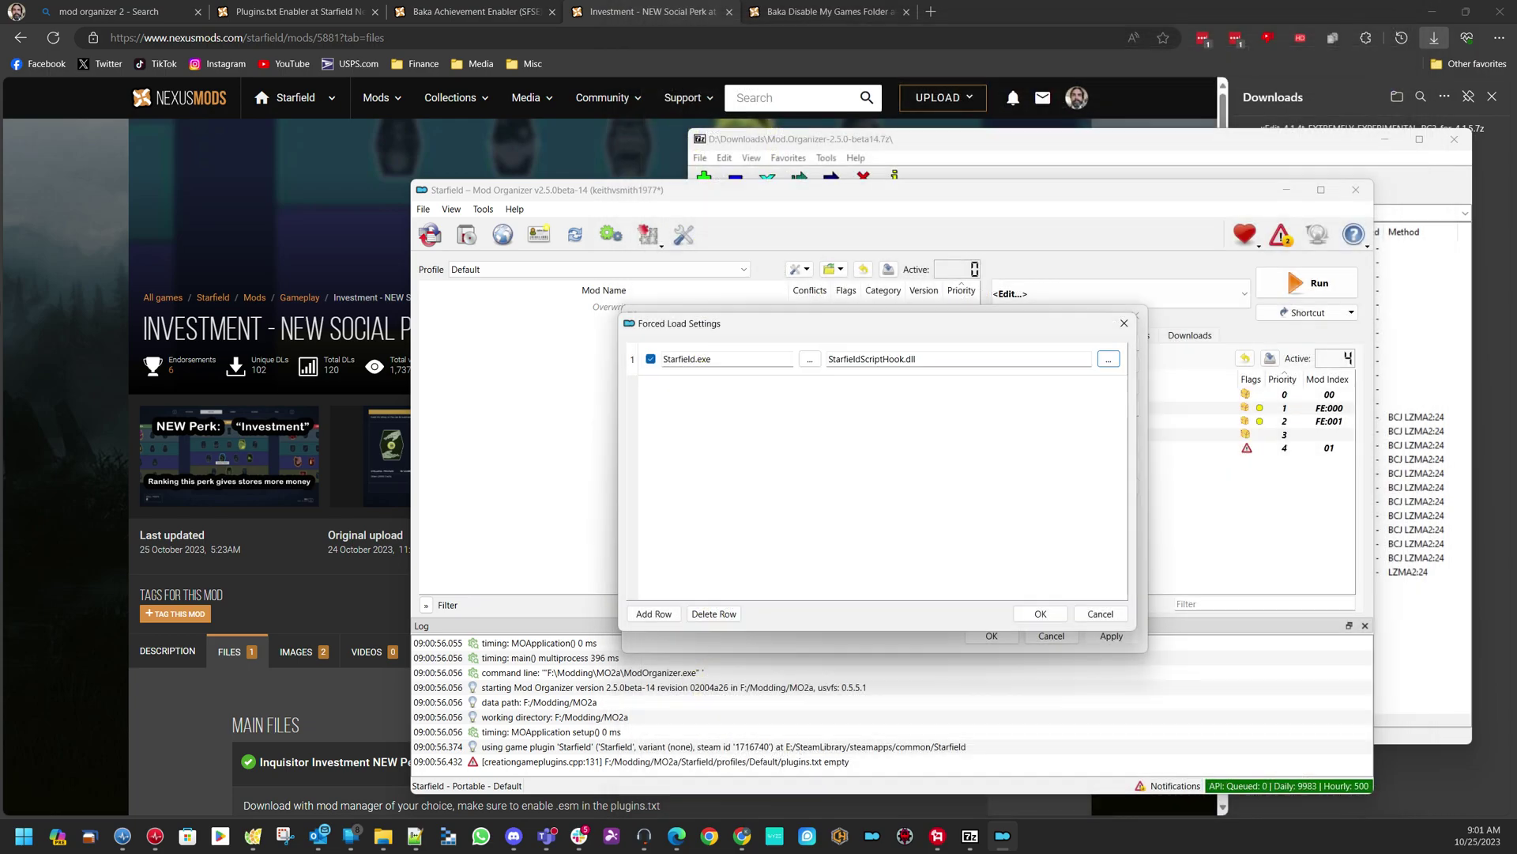
left_click(1040, 613)
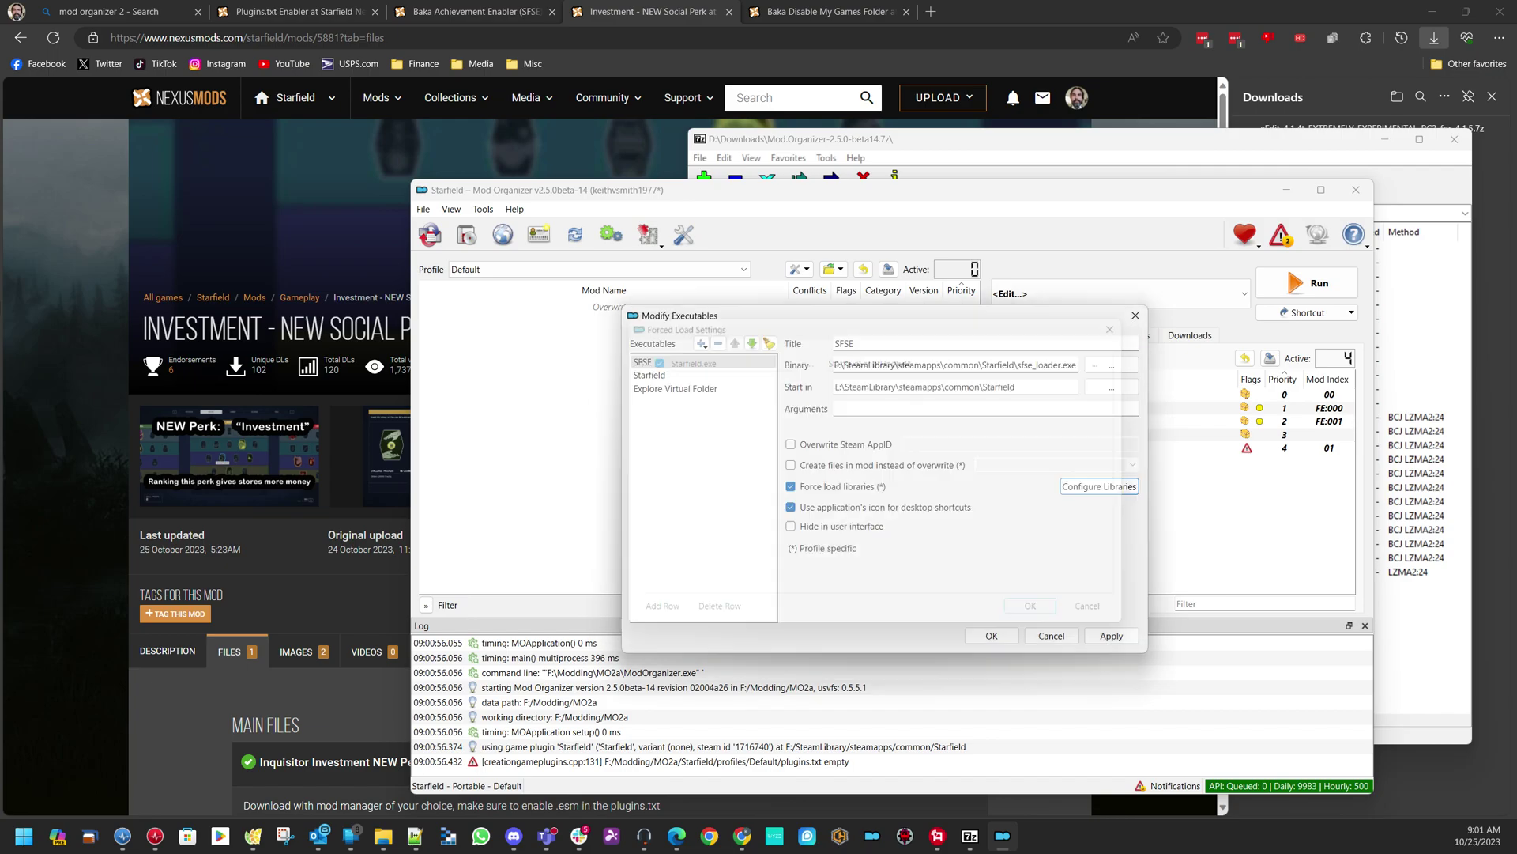
left_click(991, 636)
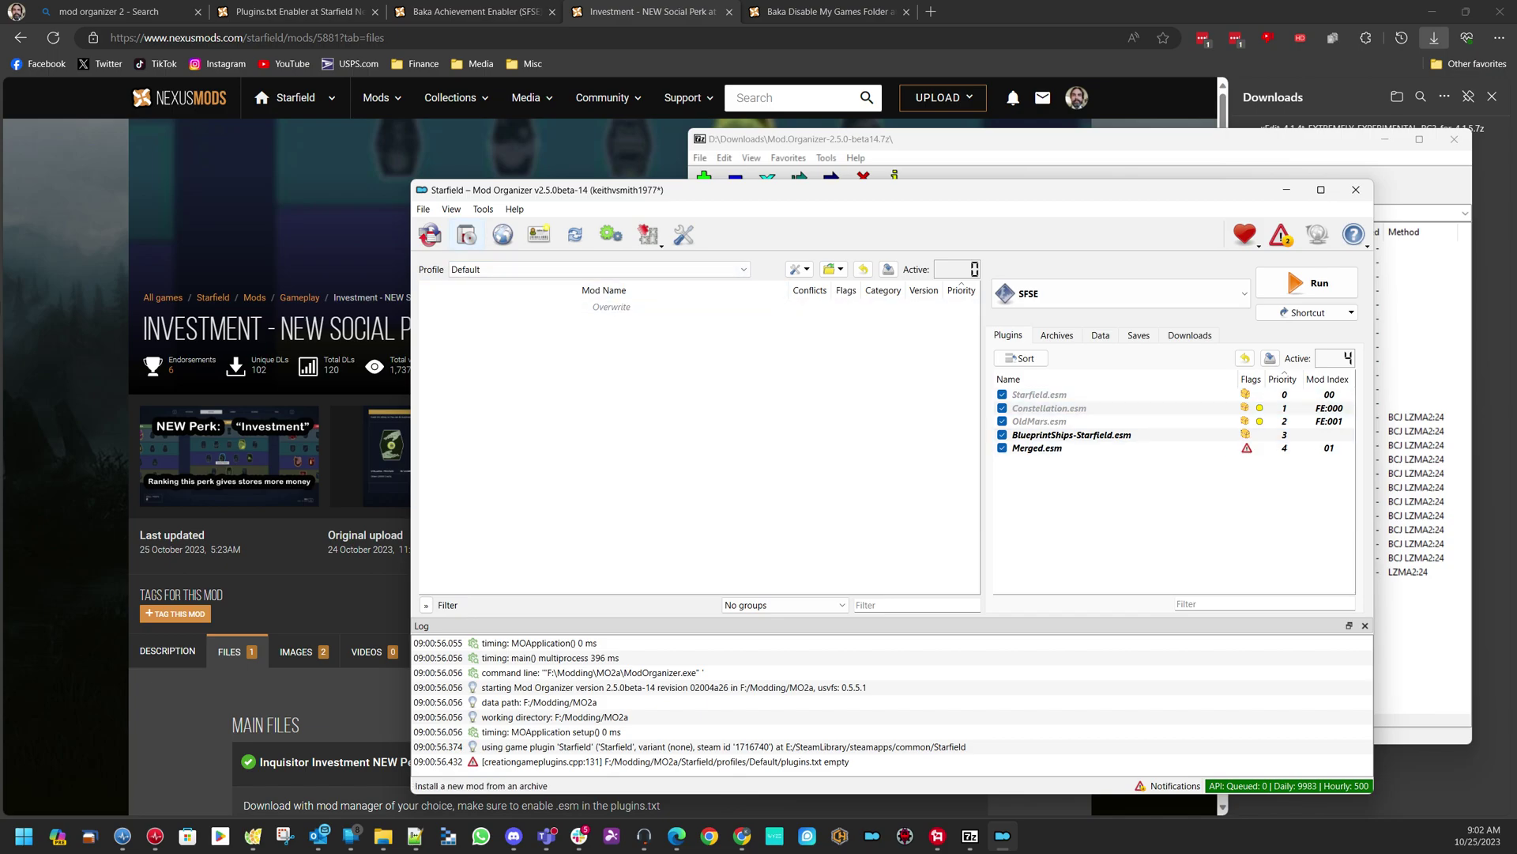
Install the Baka Achievement Enabler archive from the Downloads folder under its suggested name and enable the mod
left_click(466, 234)
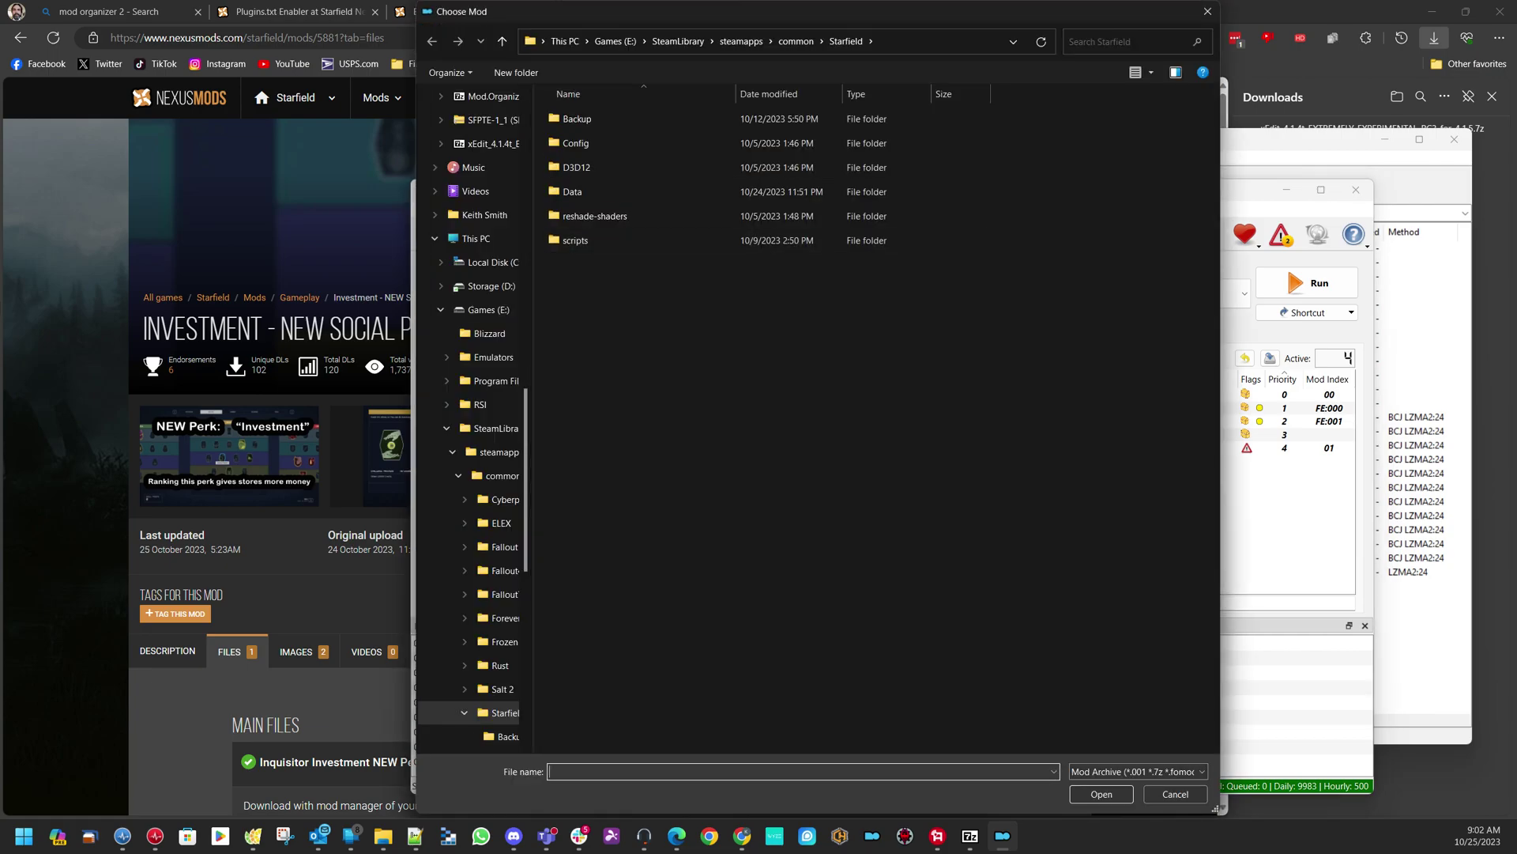
scroll(474, 261, "up", 10)
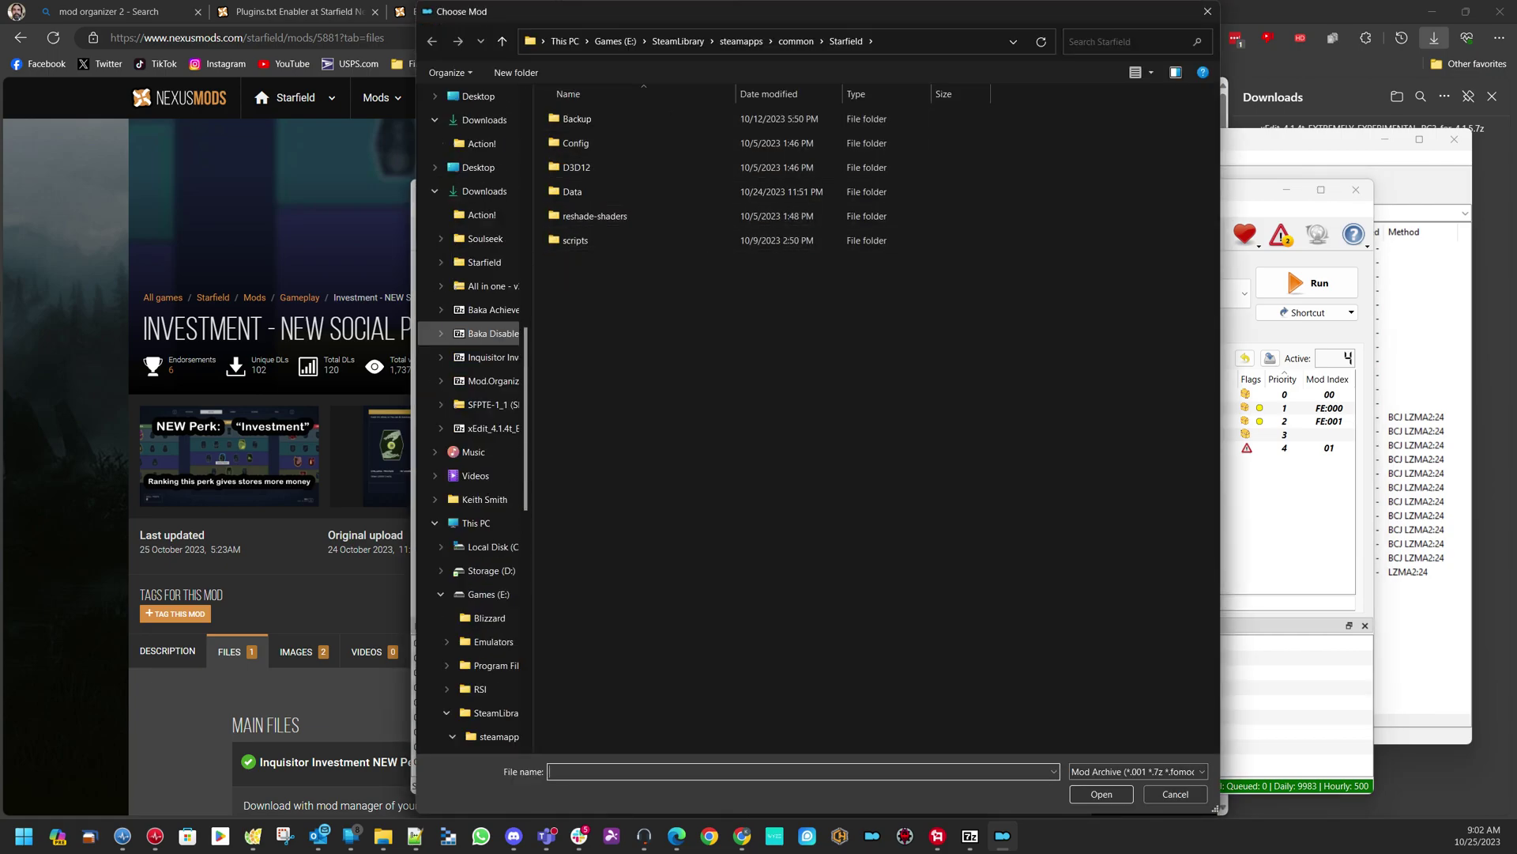
left_click(483, 617)
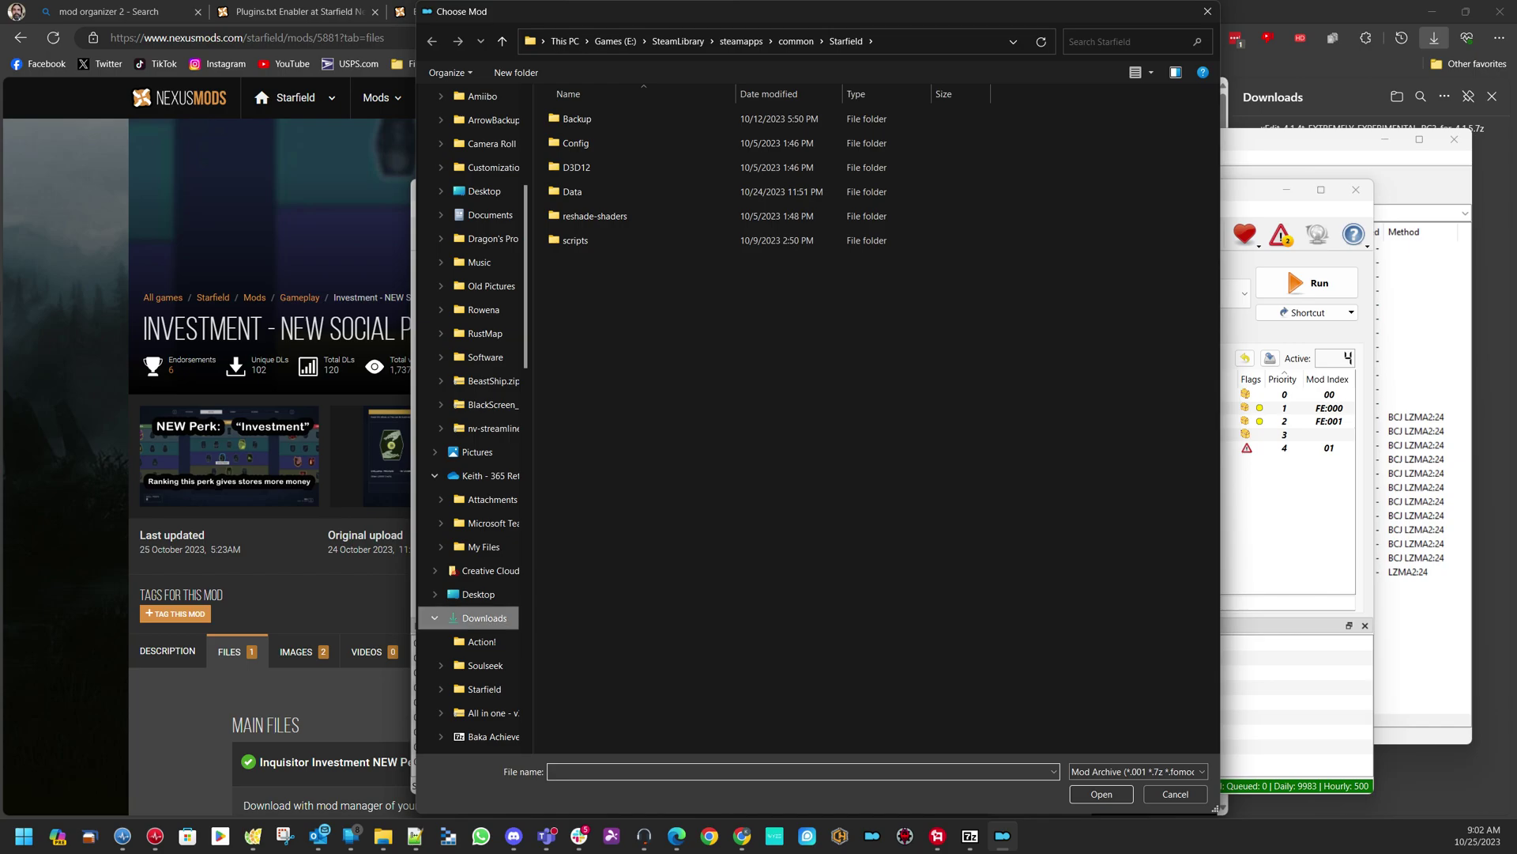
double_click(920, 148)
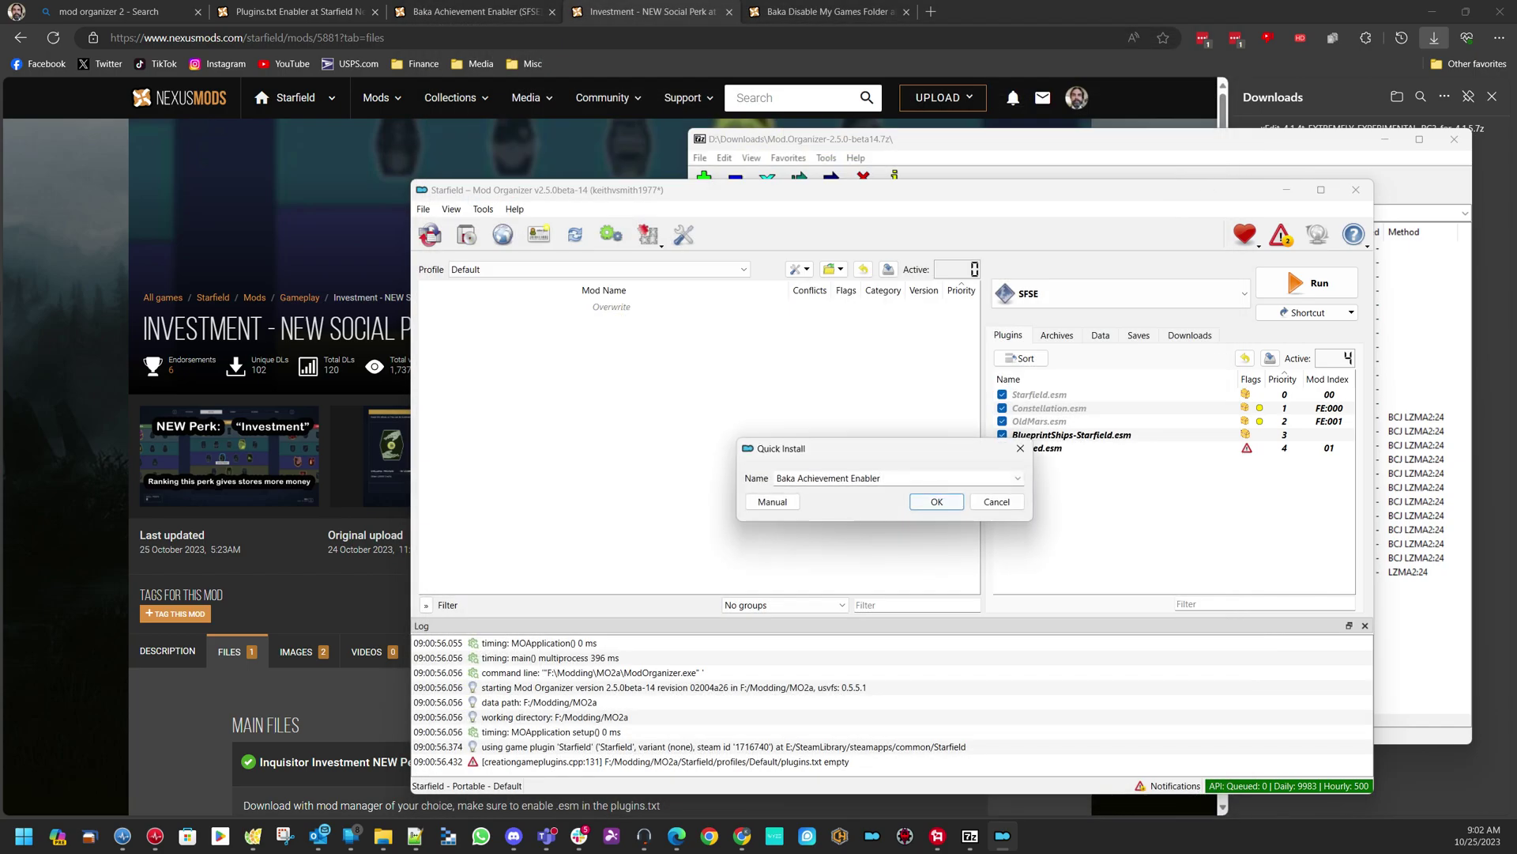
left_click(935, 501)
left_click(443, 307)
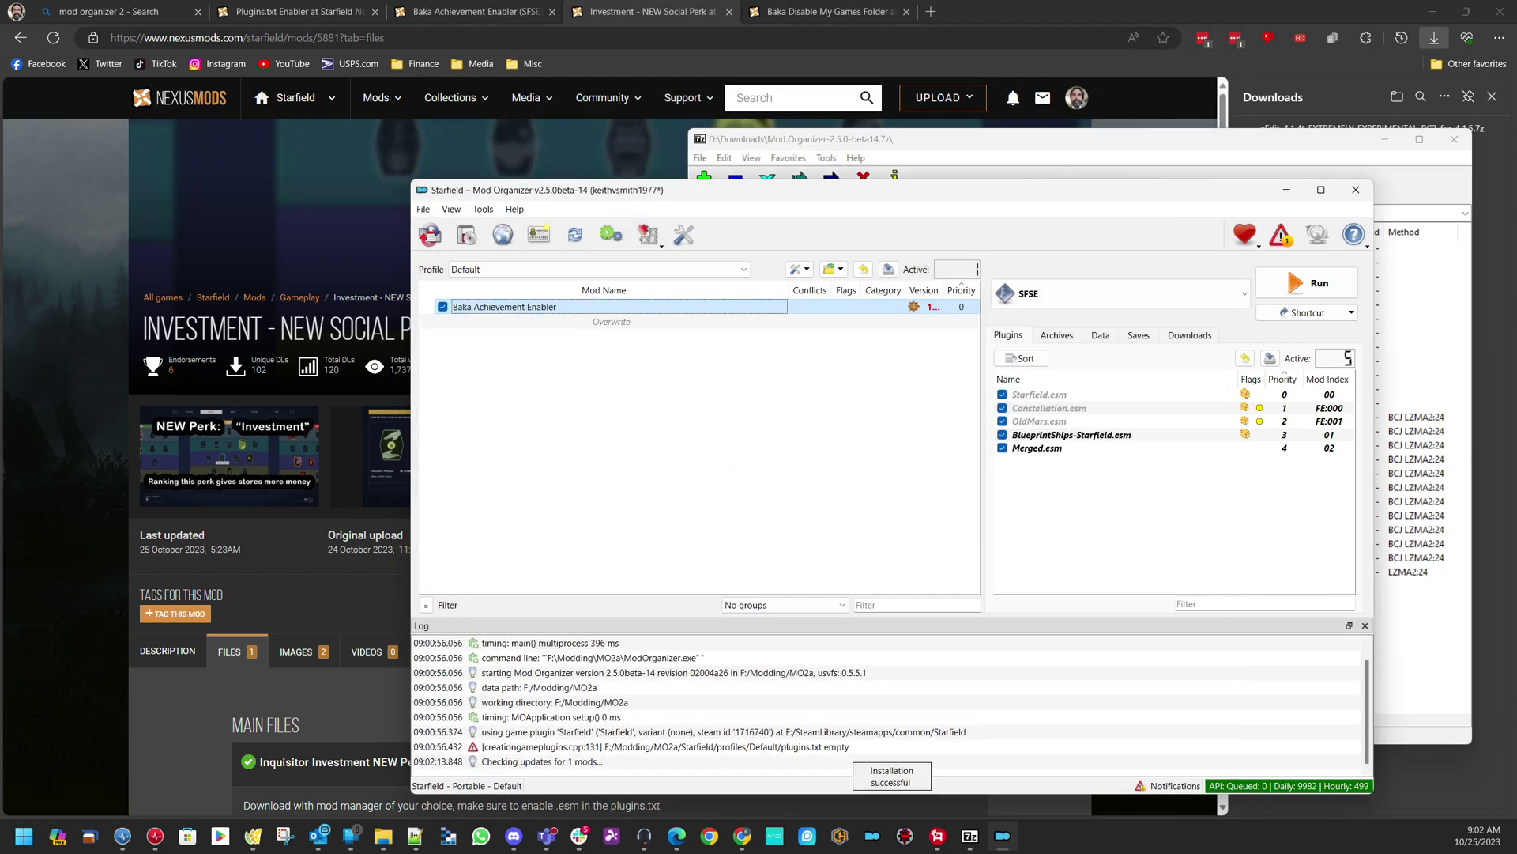
Install the Baka Disable My Games Folder archive under its suggested name and enable the mod
left_click(429, 234)
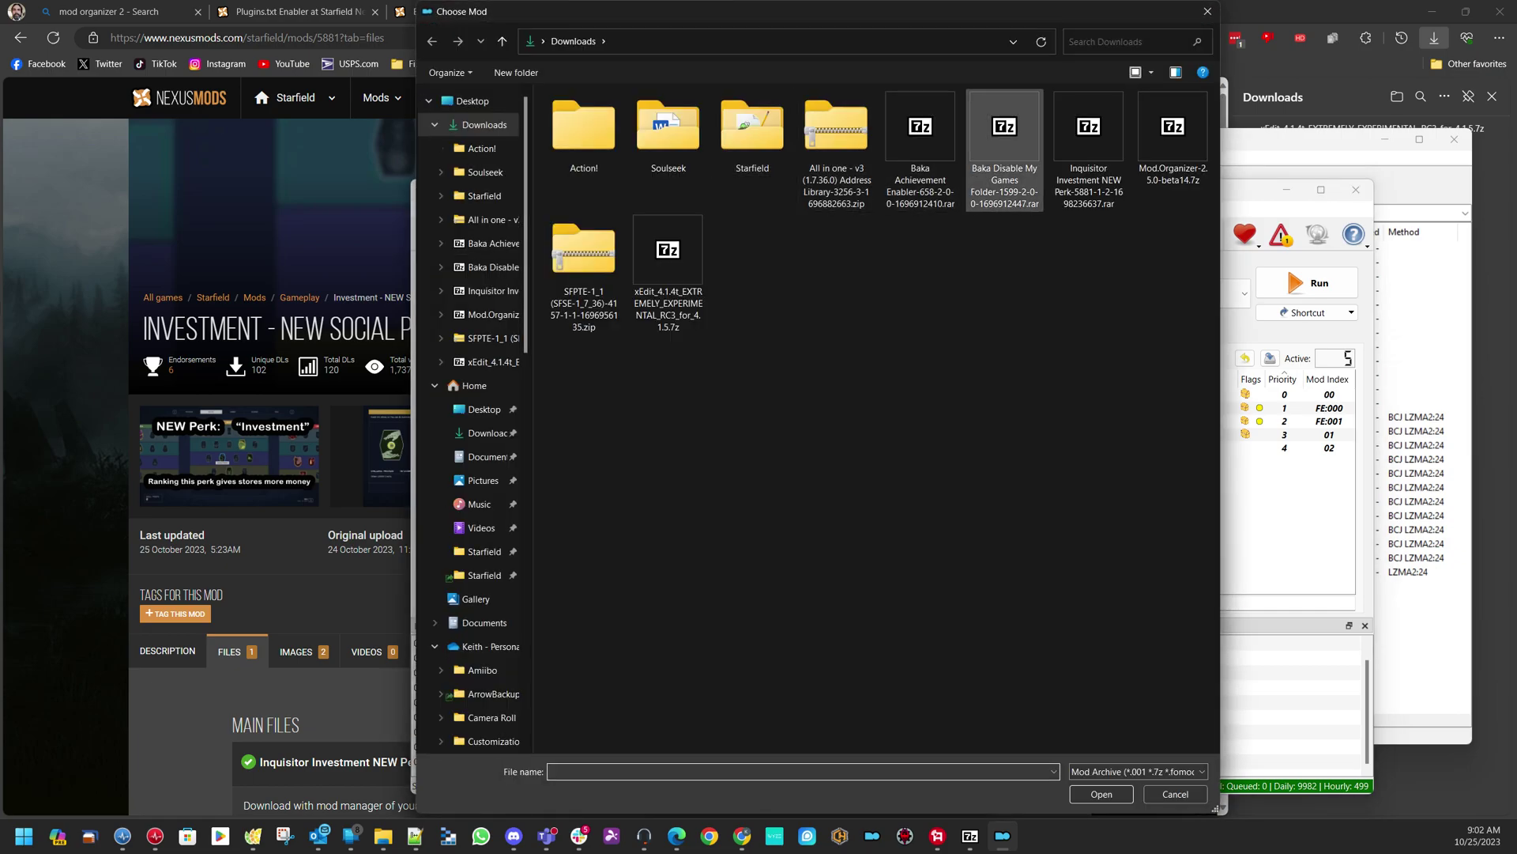
double_click(1004, 143)
key("Return")
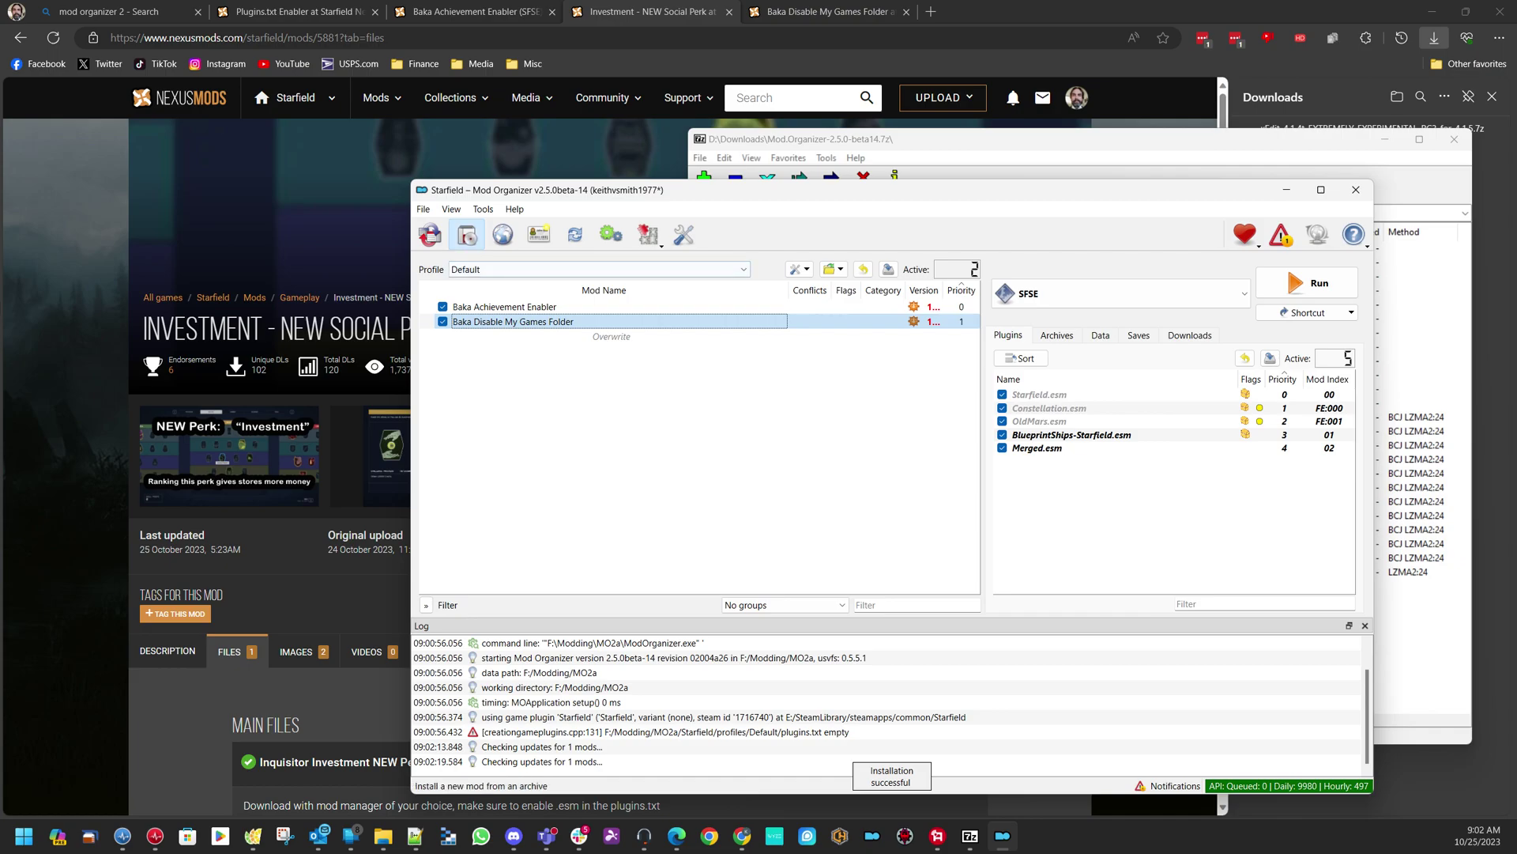
Install the SFPTE-1_1 (SFSE-1_7_36) archive from Downloads and enable the mod
left_click(430, 234)
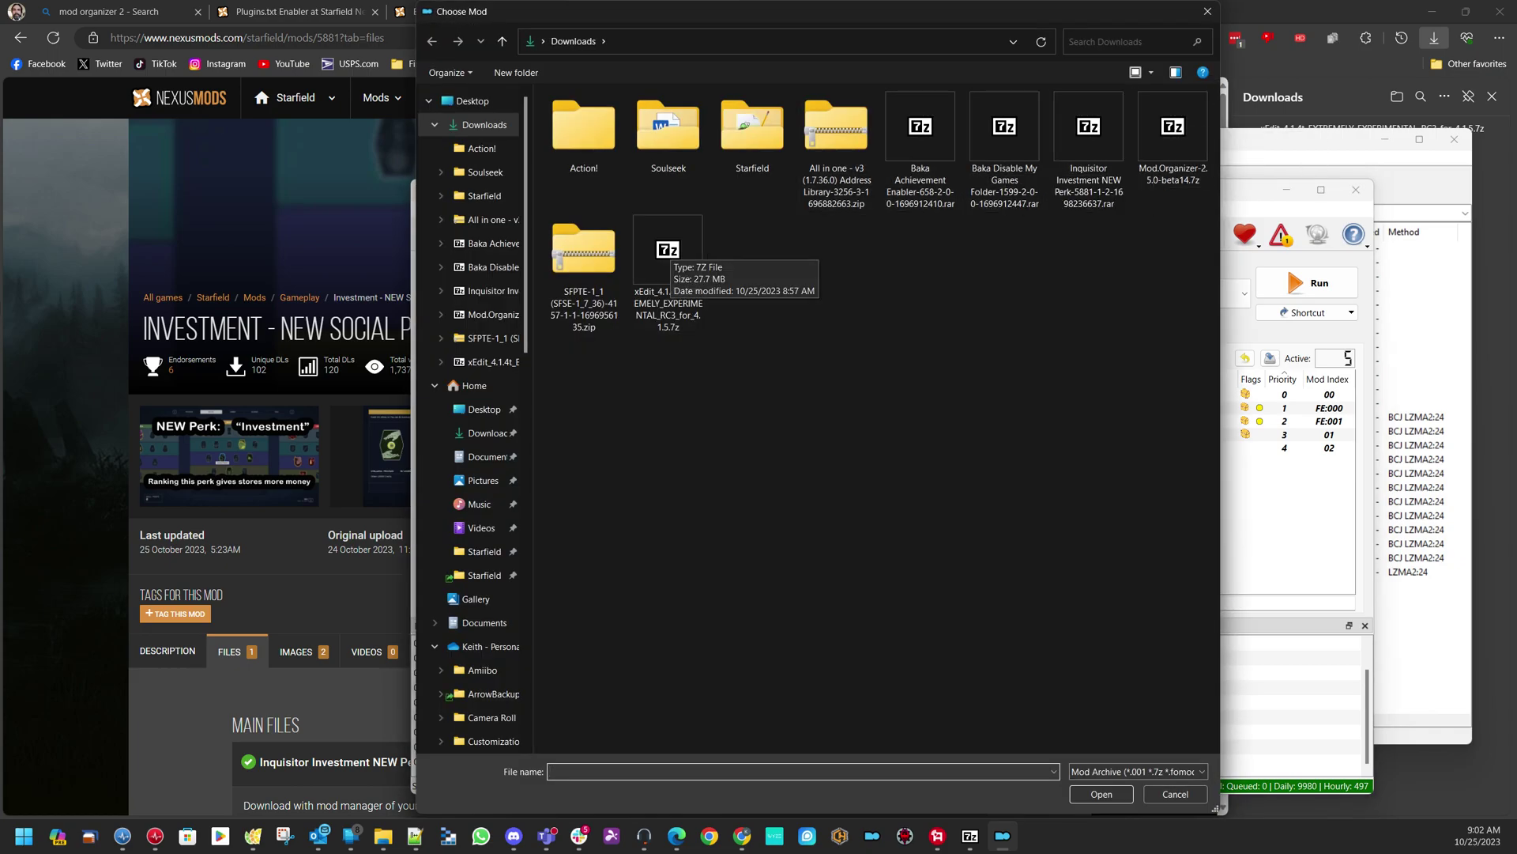
double_click(584, 261)
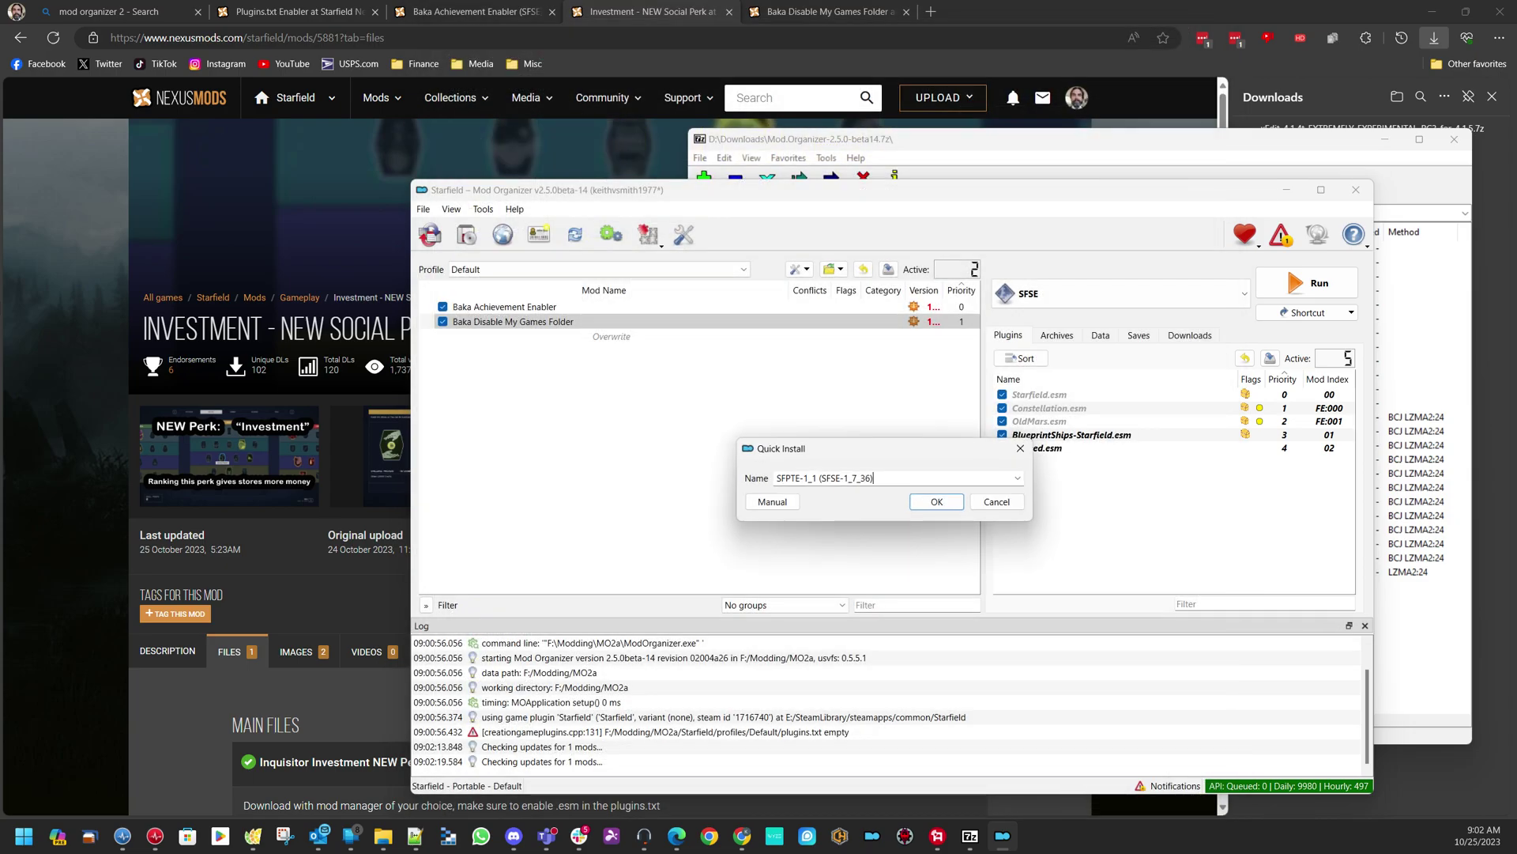
key("Return")
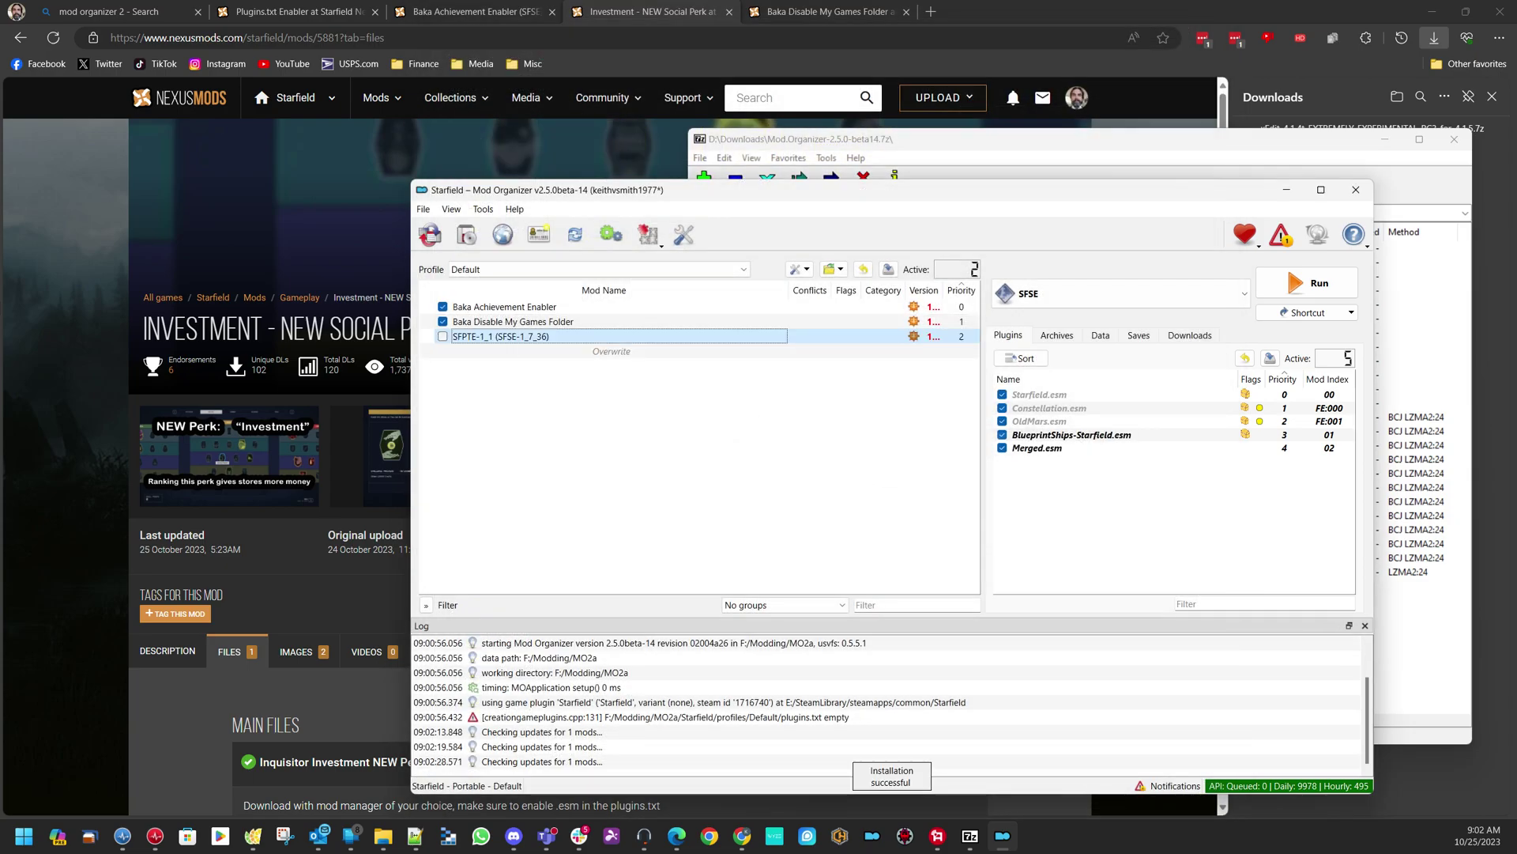
left_click(442, 336)
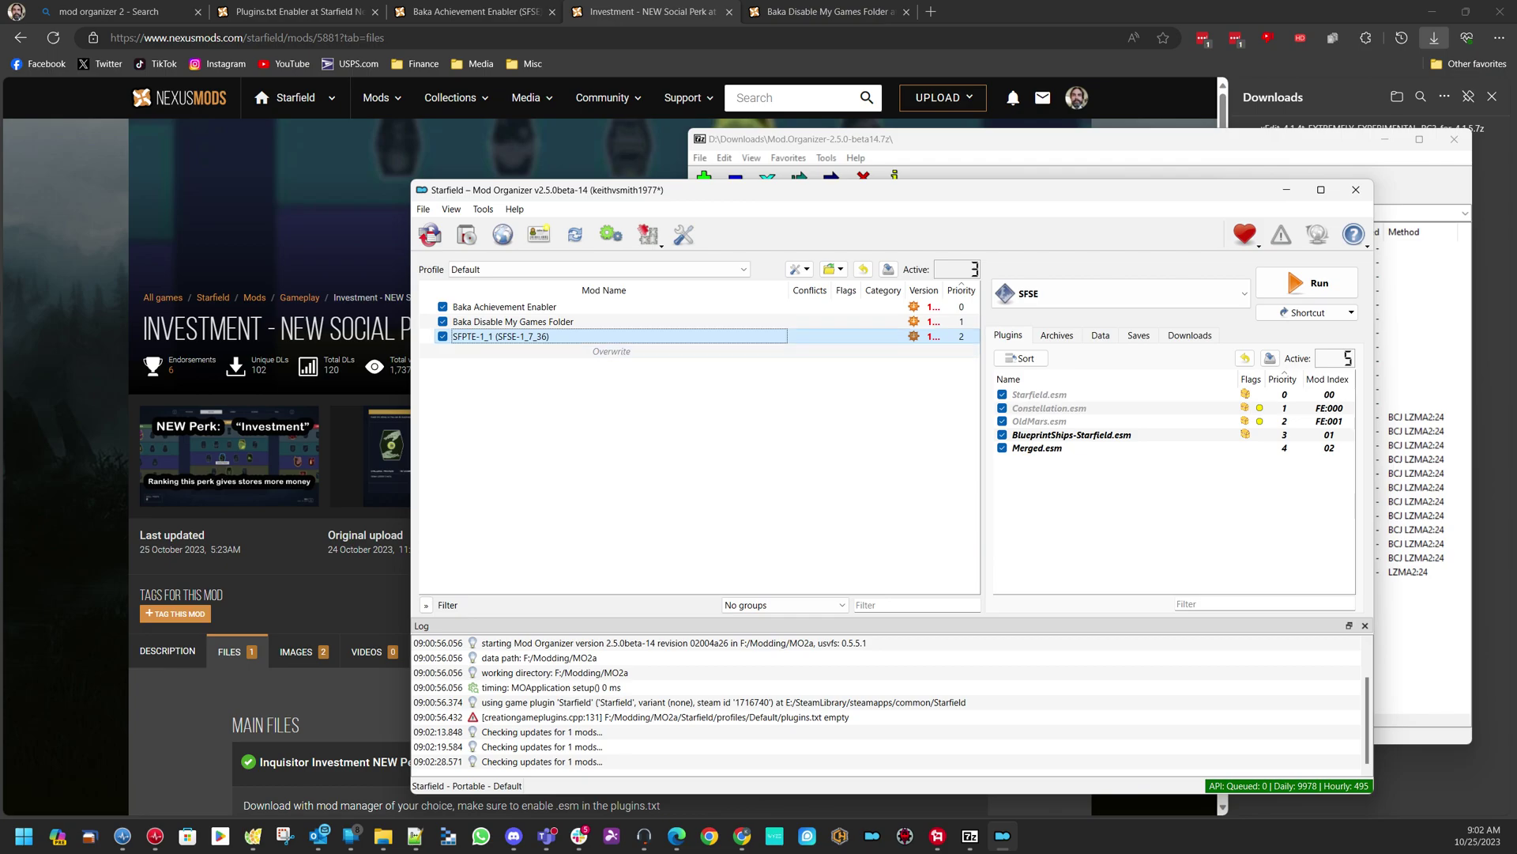
Rename the SFPTE-1_1 (SFSE-1_7_36) mod as Plugin Text Enabler
right_click(490, 339)
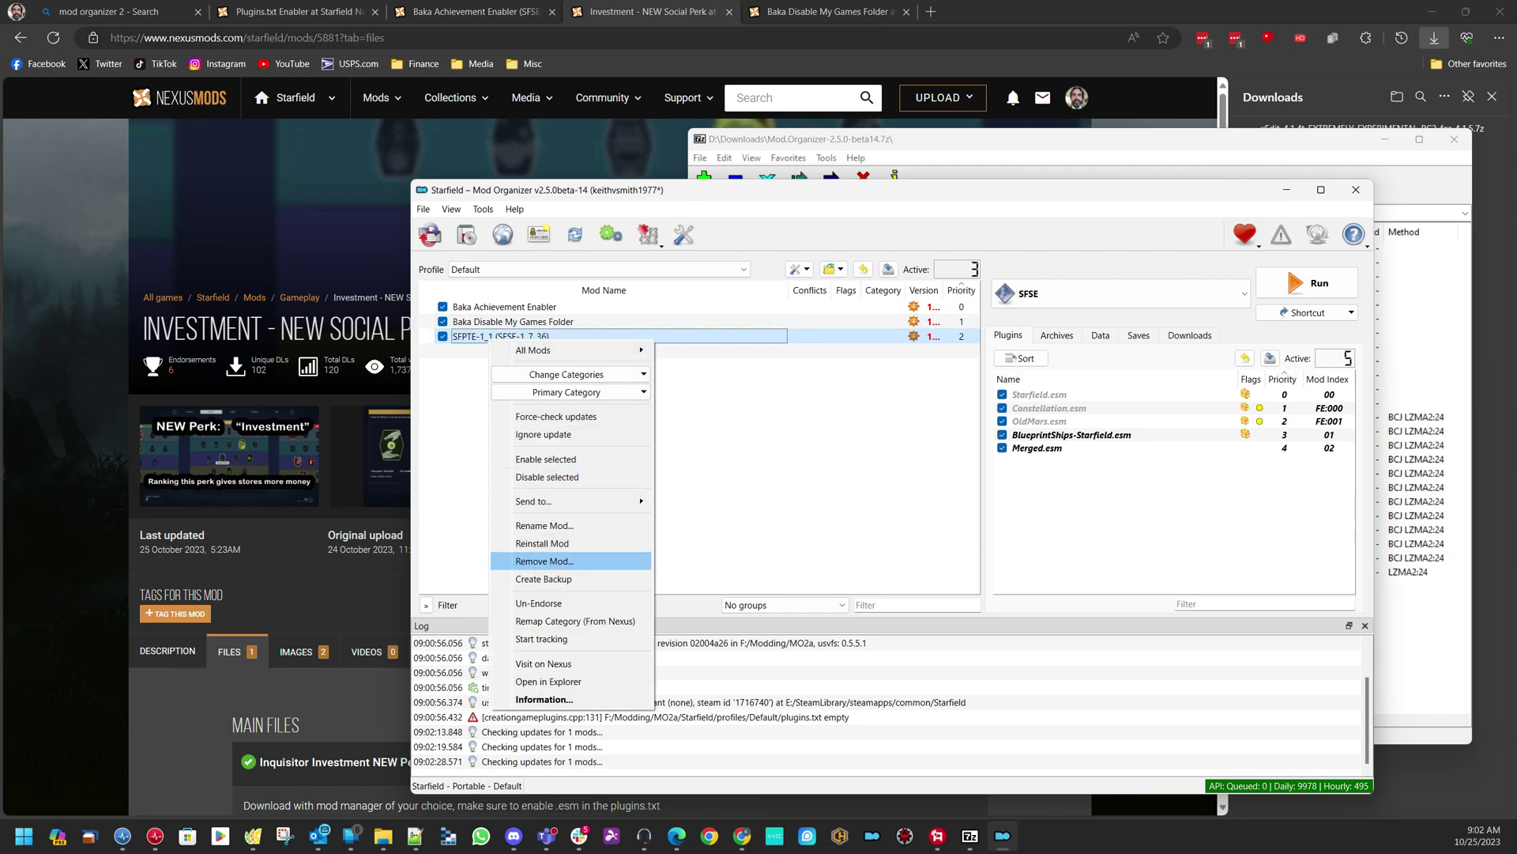
left_click(544, 524)
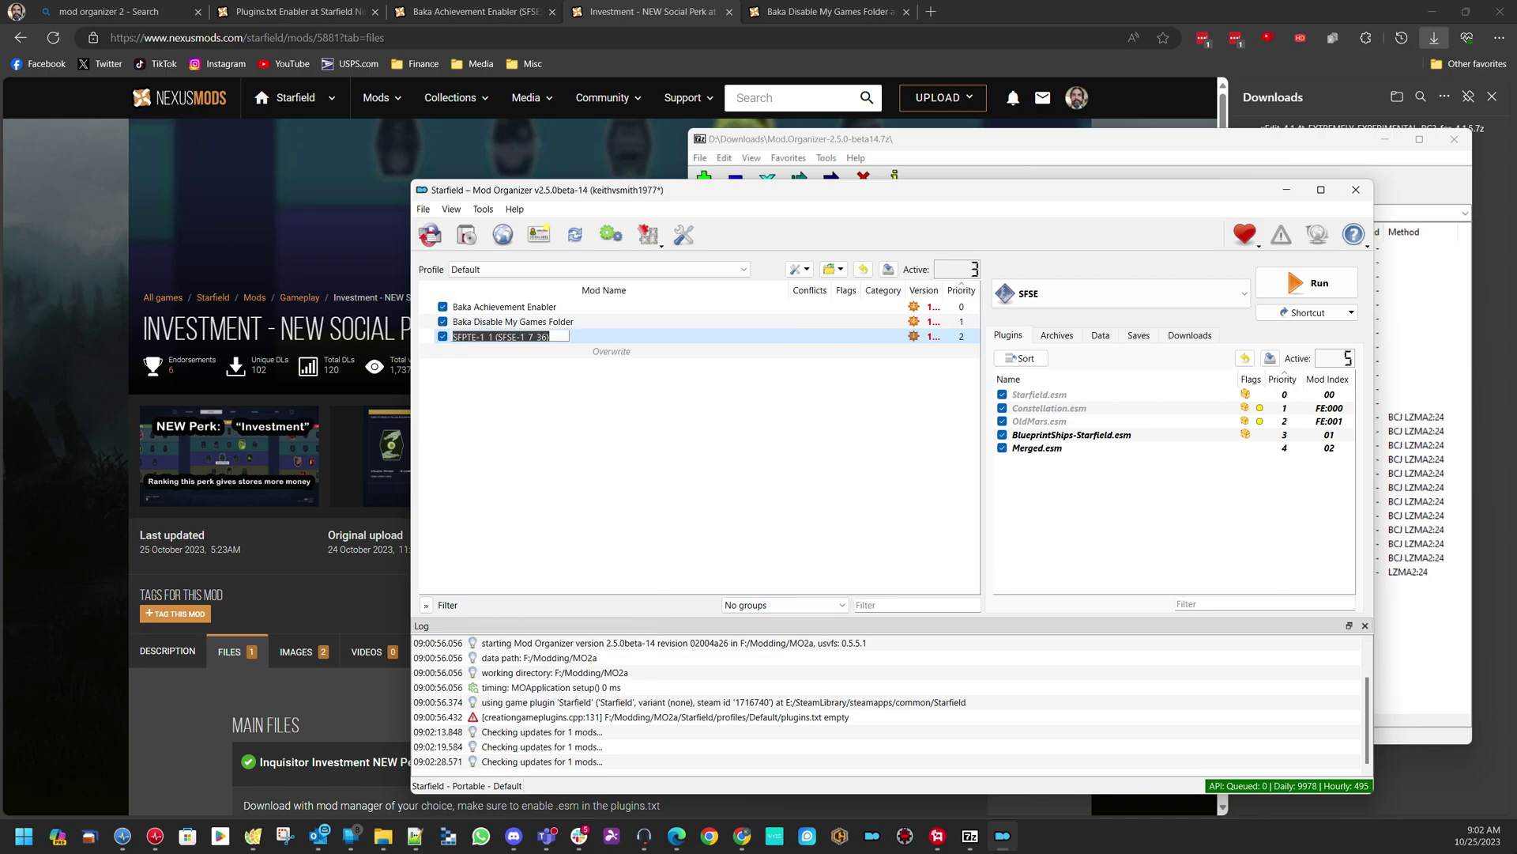
type("Plugui")
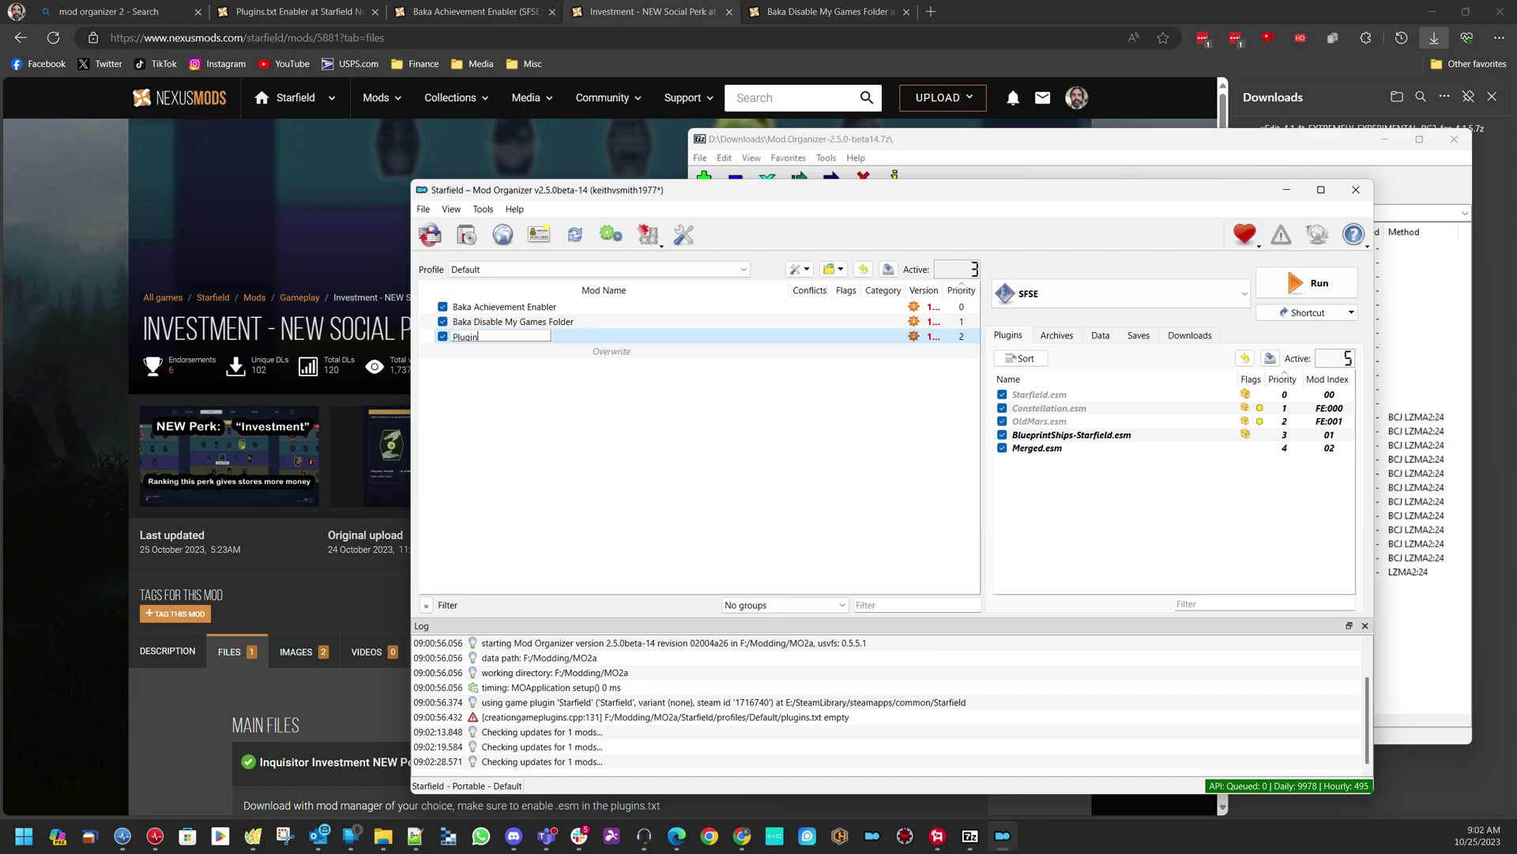
type(" Text Enabler")
key("Return")
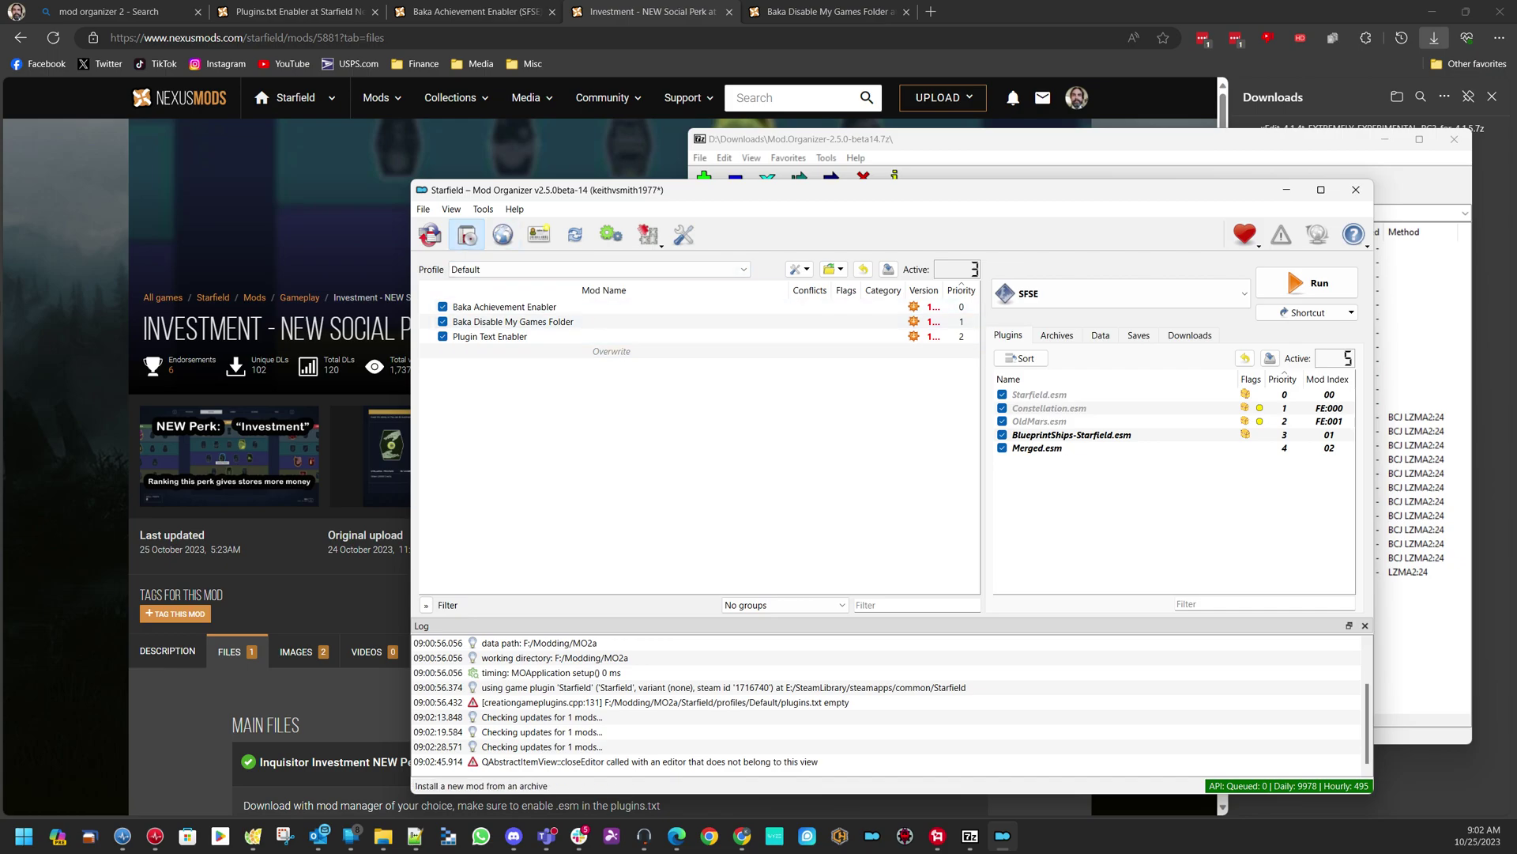
Install the All in one - v3 (1.7.36.0) Address Library archive from Downloads and enable the mod
left_click(466, 235)
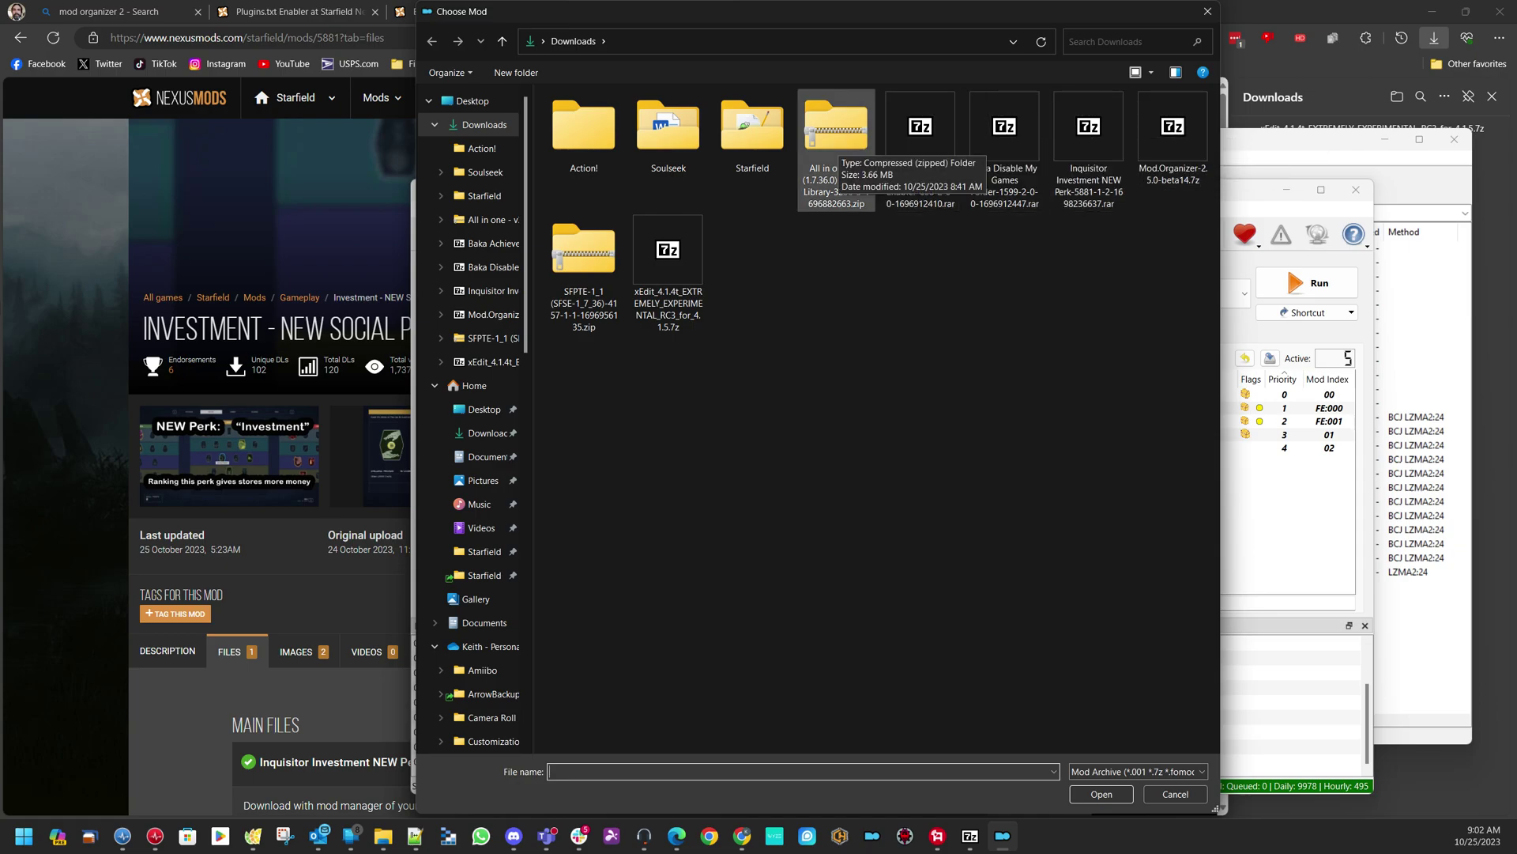
double_click(836, 130)
key("Return")
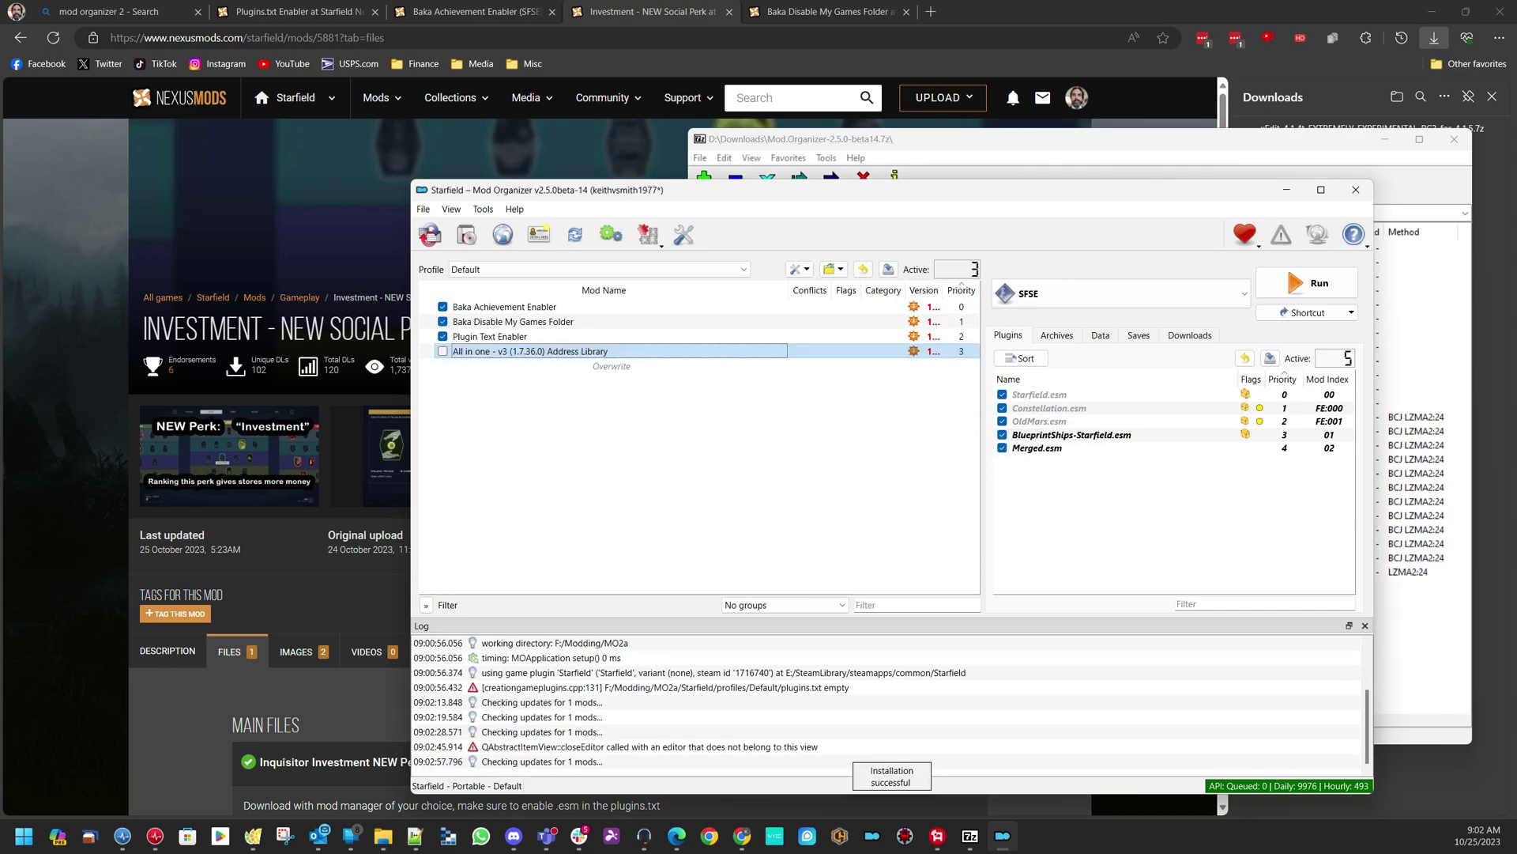
left_click(443, 351)
right_click(849, 352)
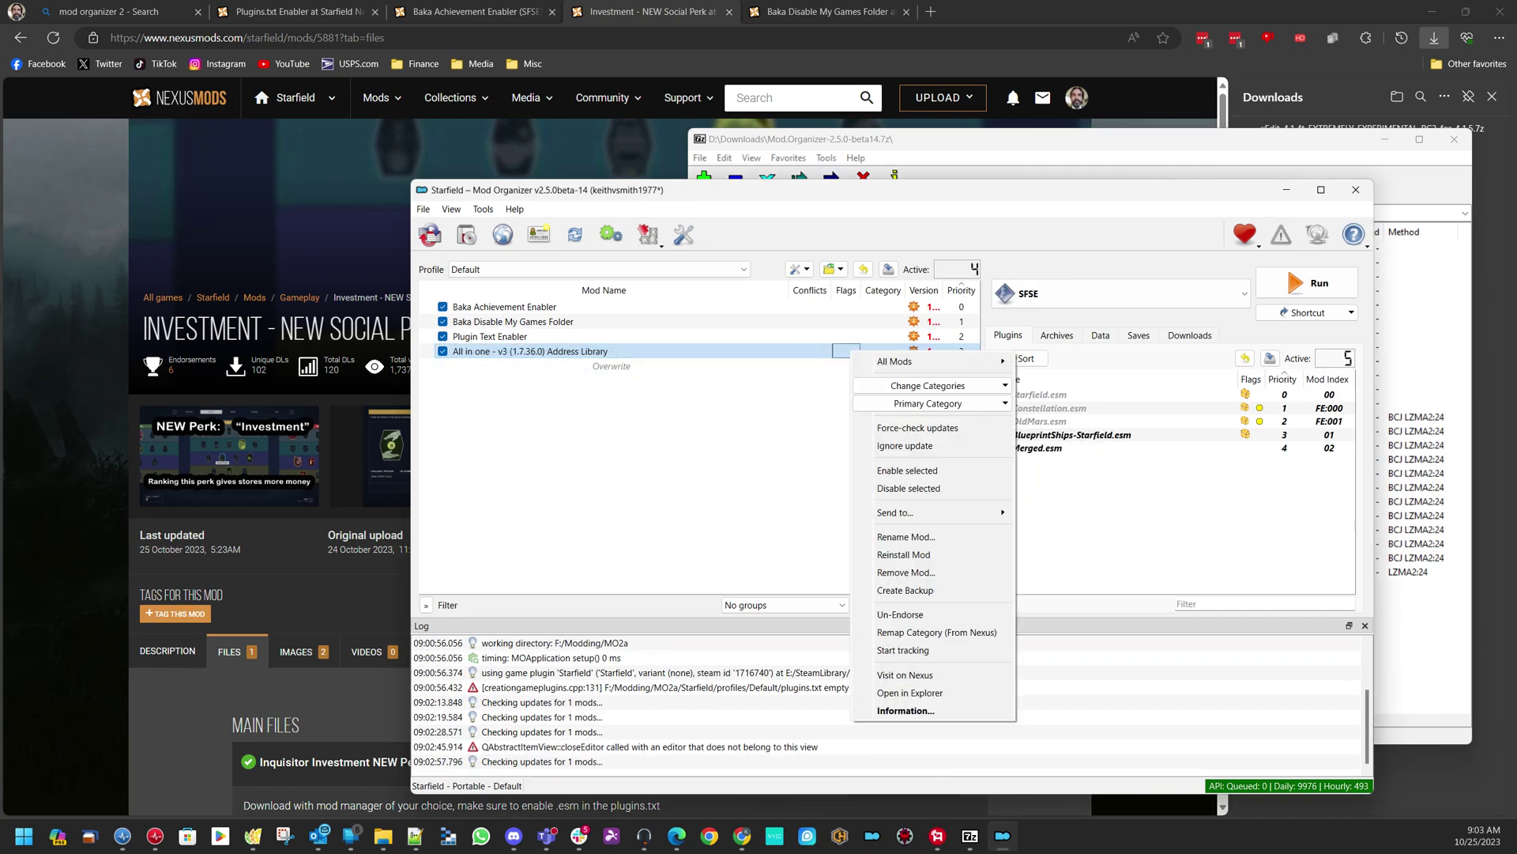
left_click(778, 466)
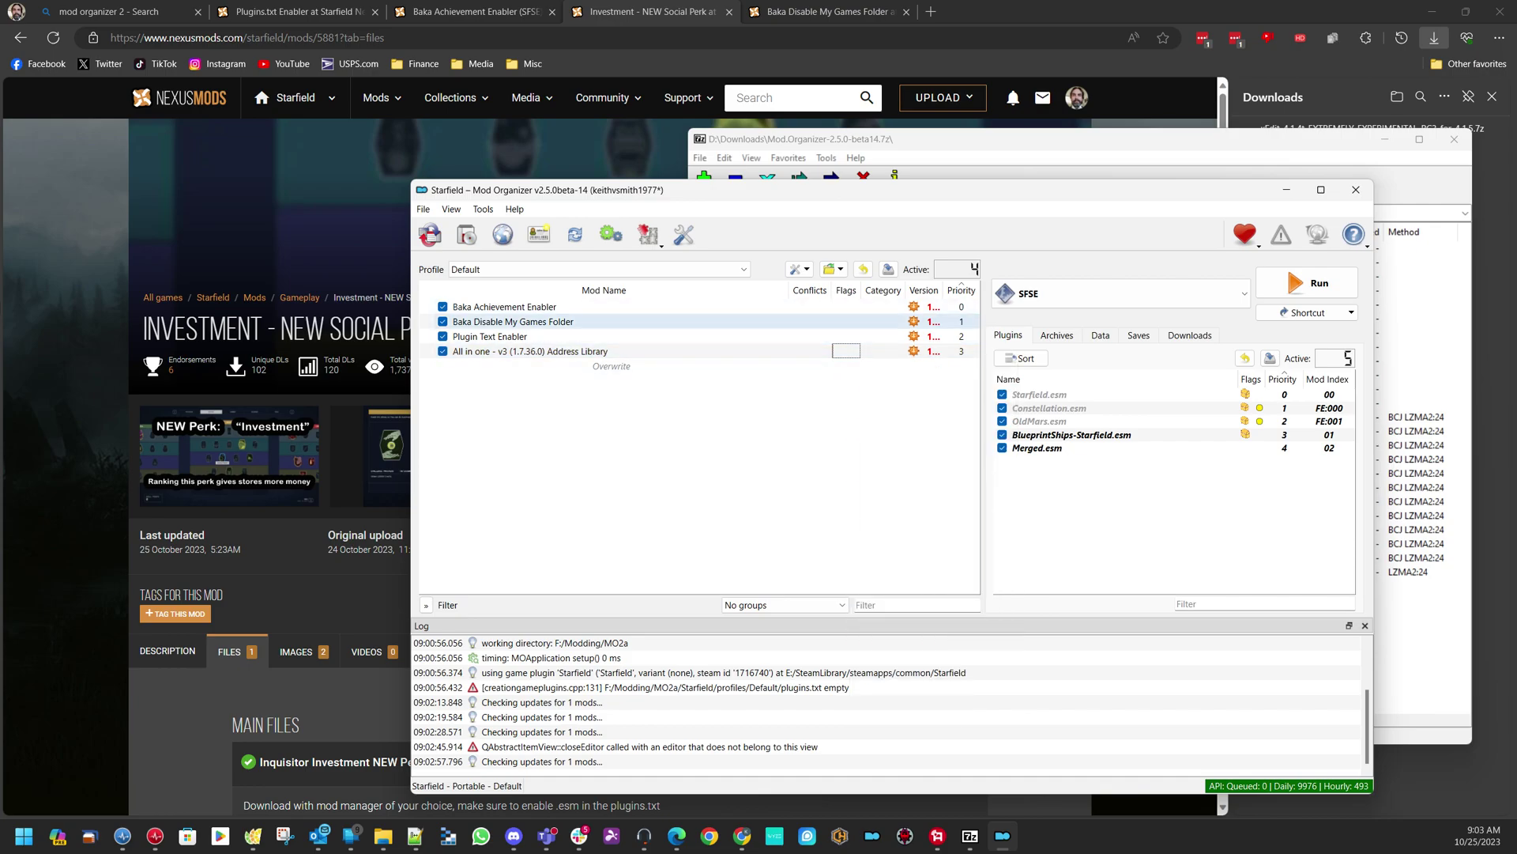
double_click(529, 351)
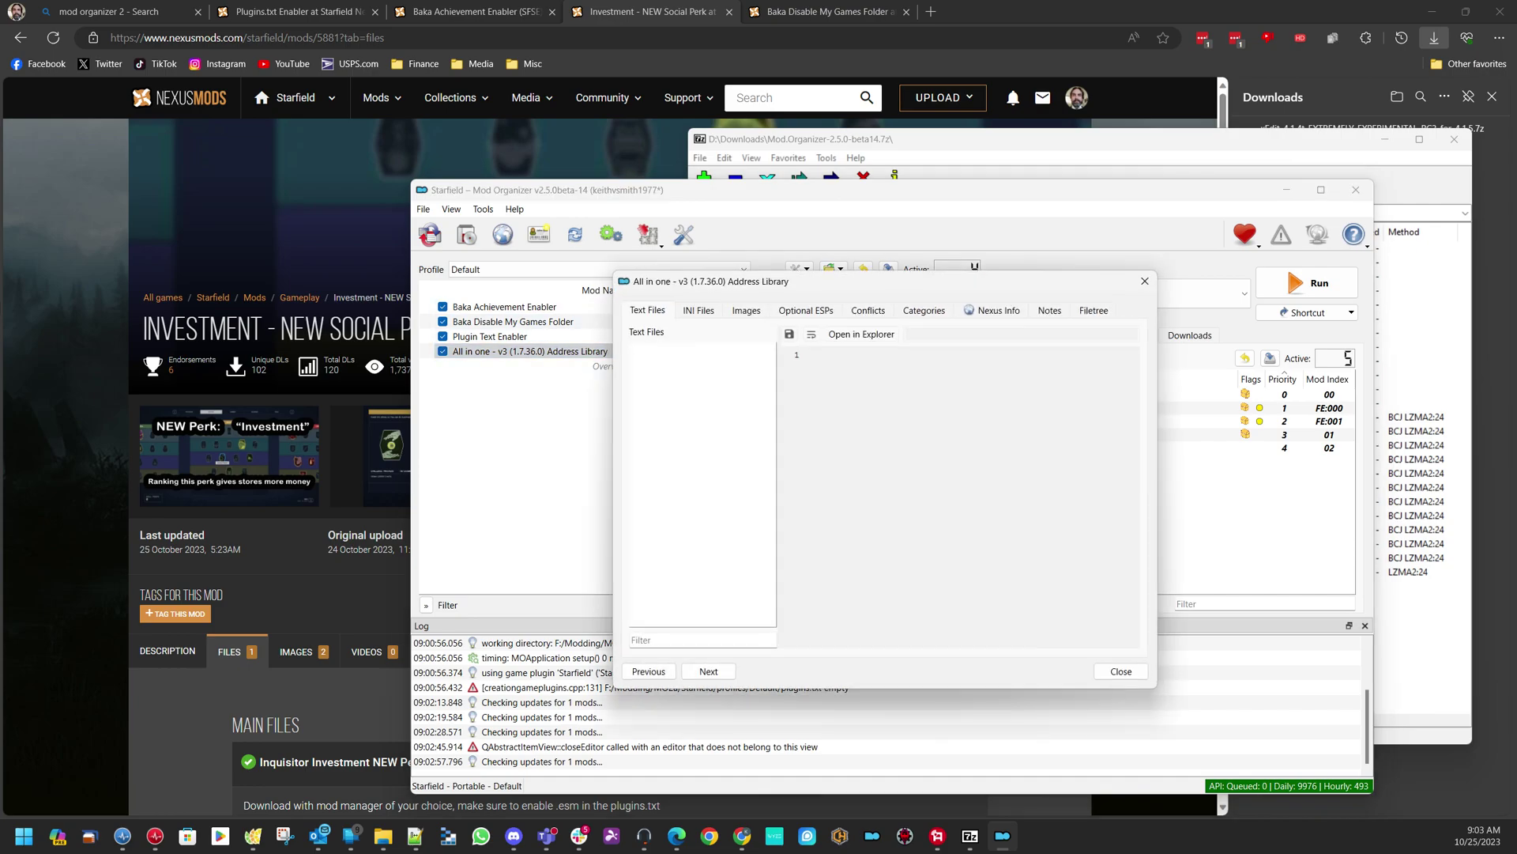
left_click(1120, 671)
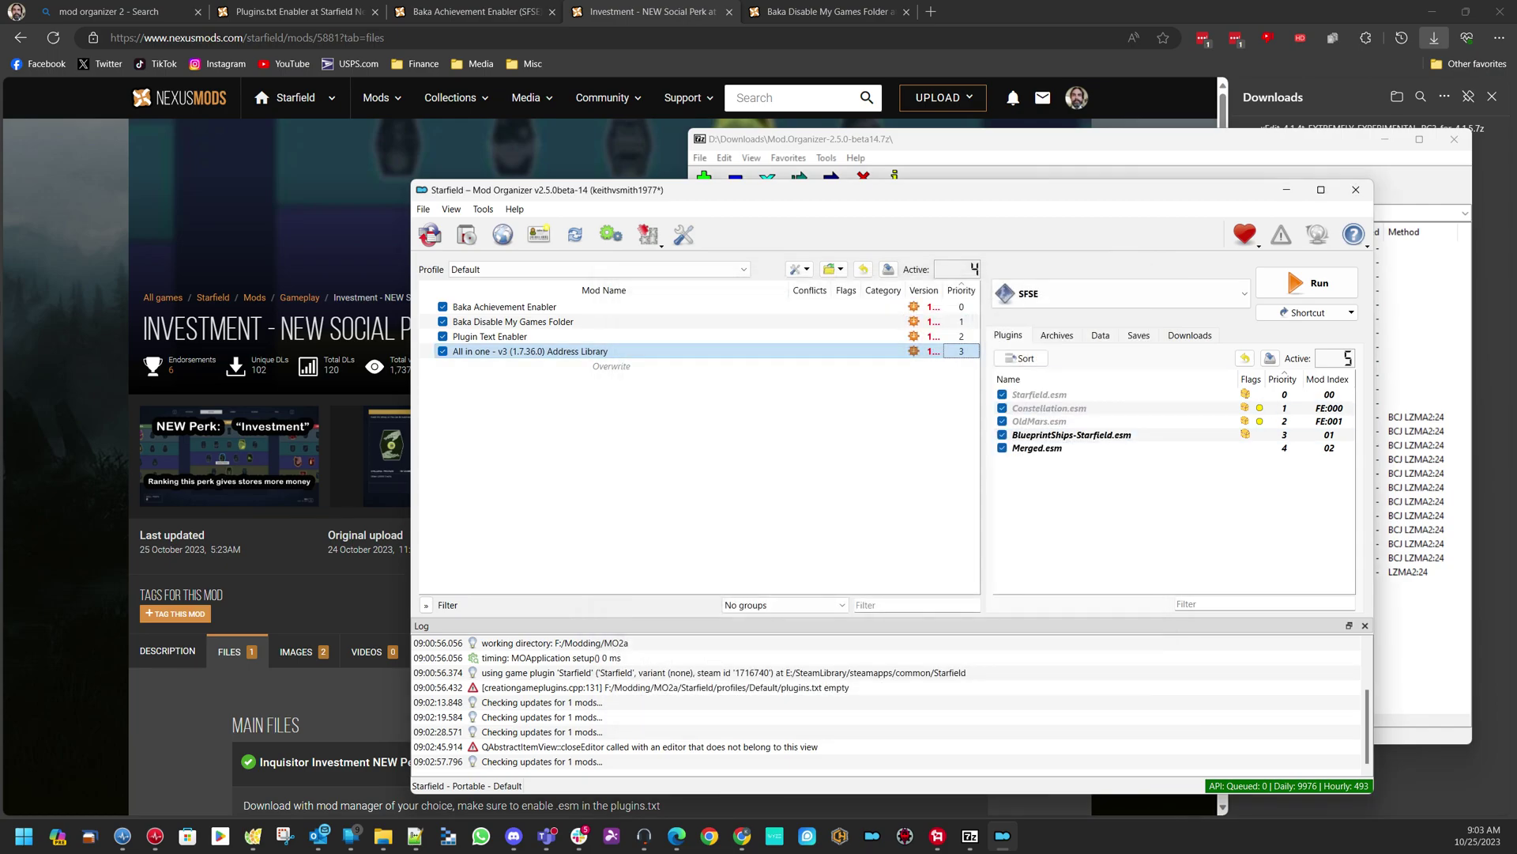
Set the Address Library mod's priority to 0 so it is first in the mod list
left_click(960, 351)
key("Return")
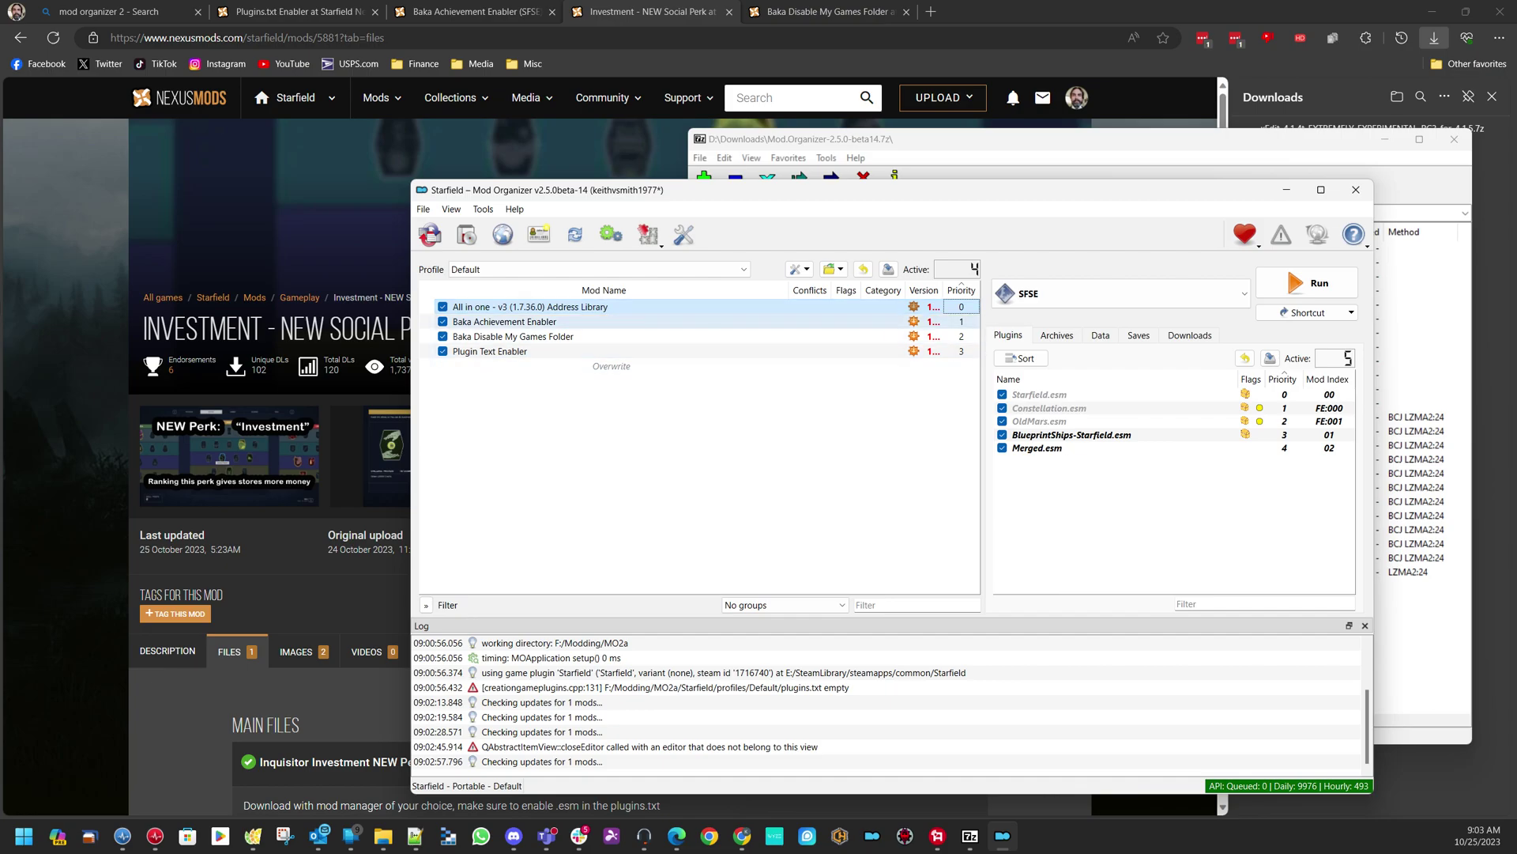
key("Down")
key("Down")
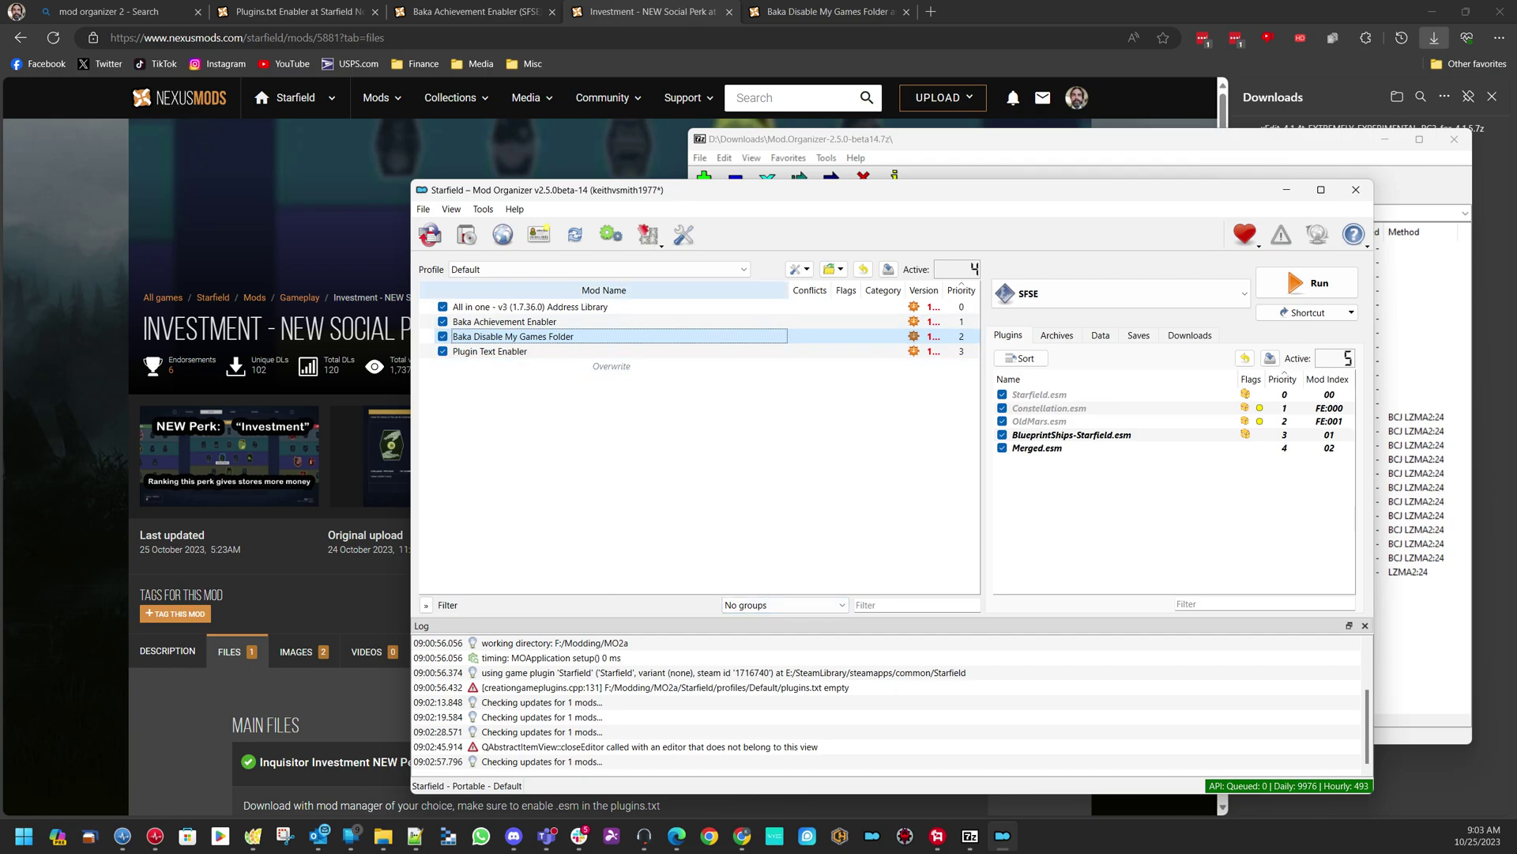
Install the Inquisitor Investment NEW Perk archive, then enable the mod and its Inquisitor_Starfield_Mods_Investment_Perk.esm plugin
left_click(467, 234)
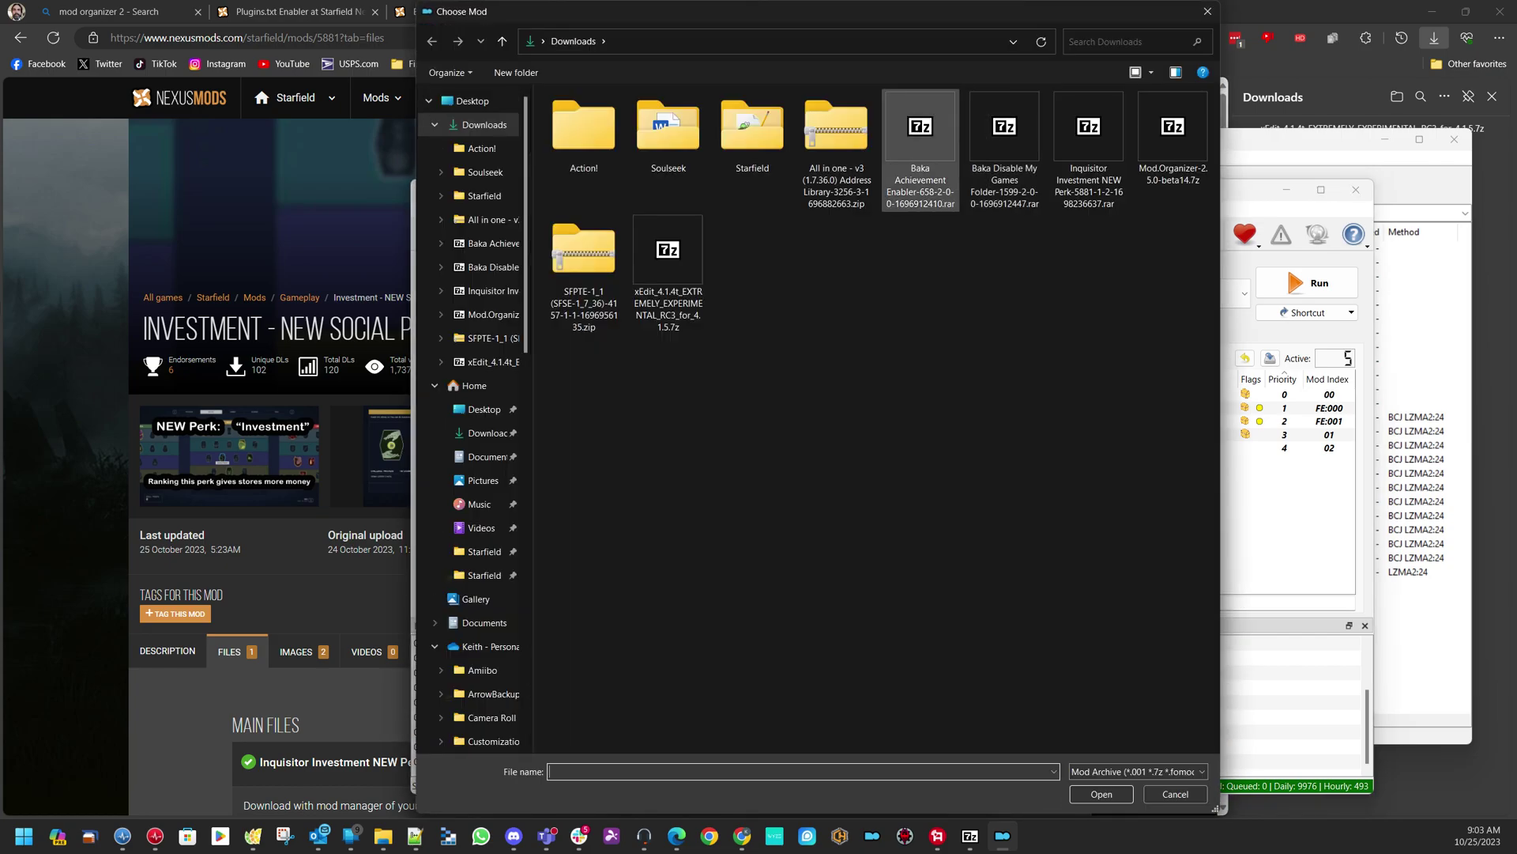
double_click(1089, 150)
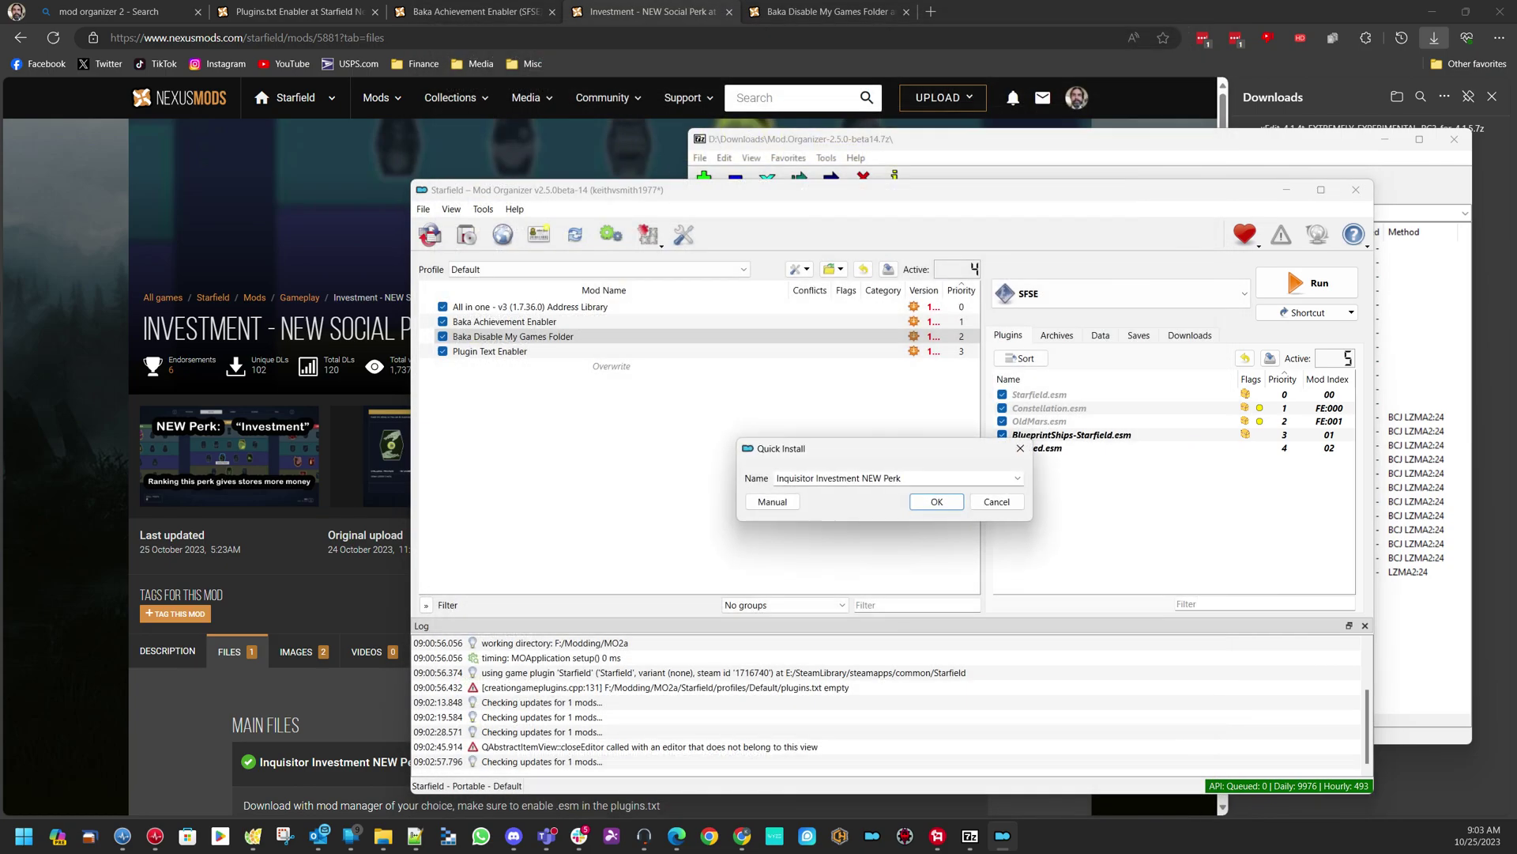
left_click(937, 501)
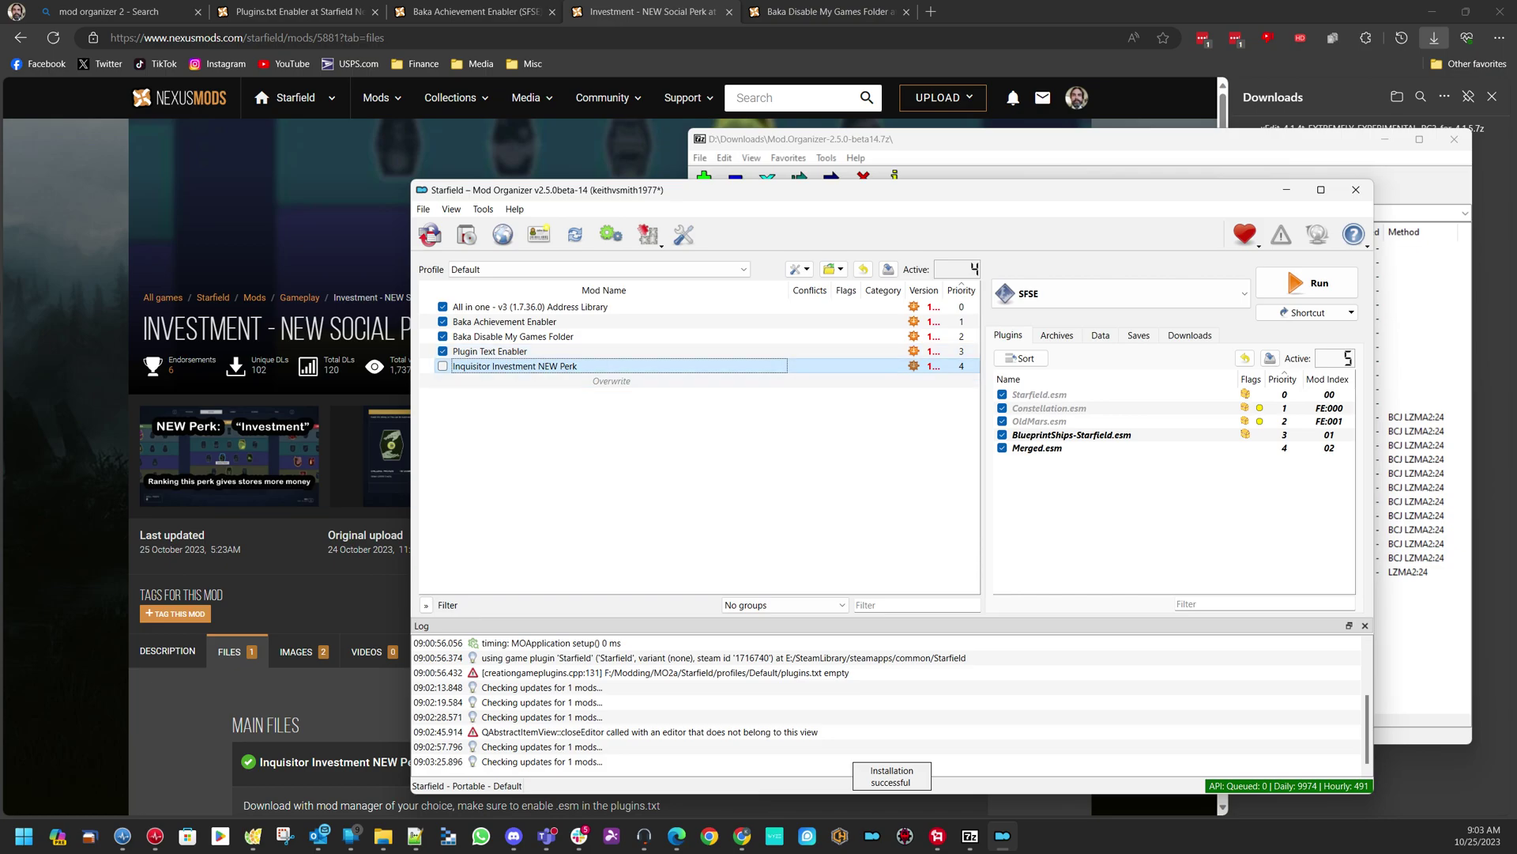
left_click(442, 366)
left_click(1111, 461)
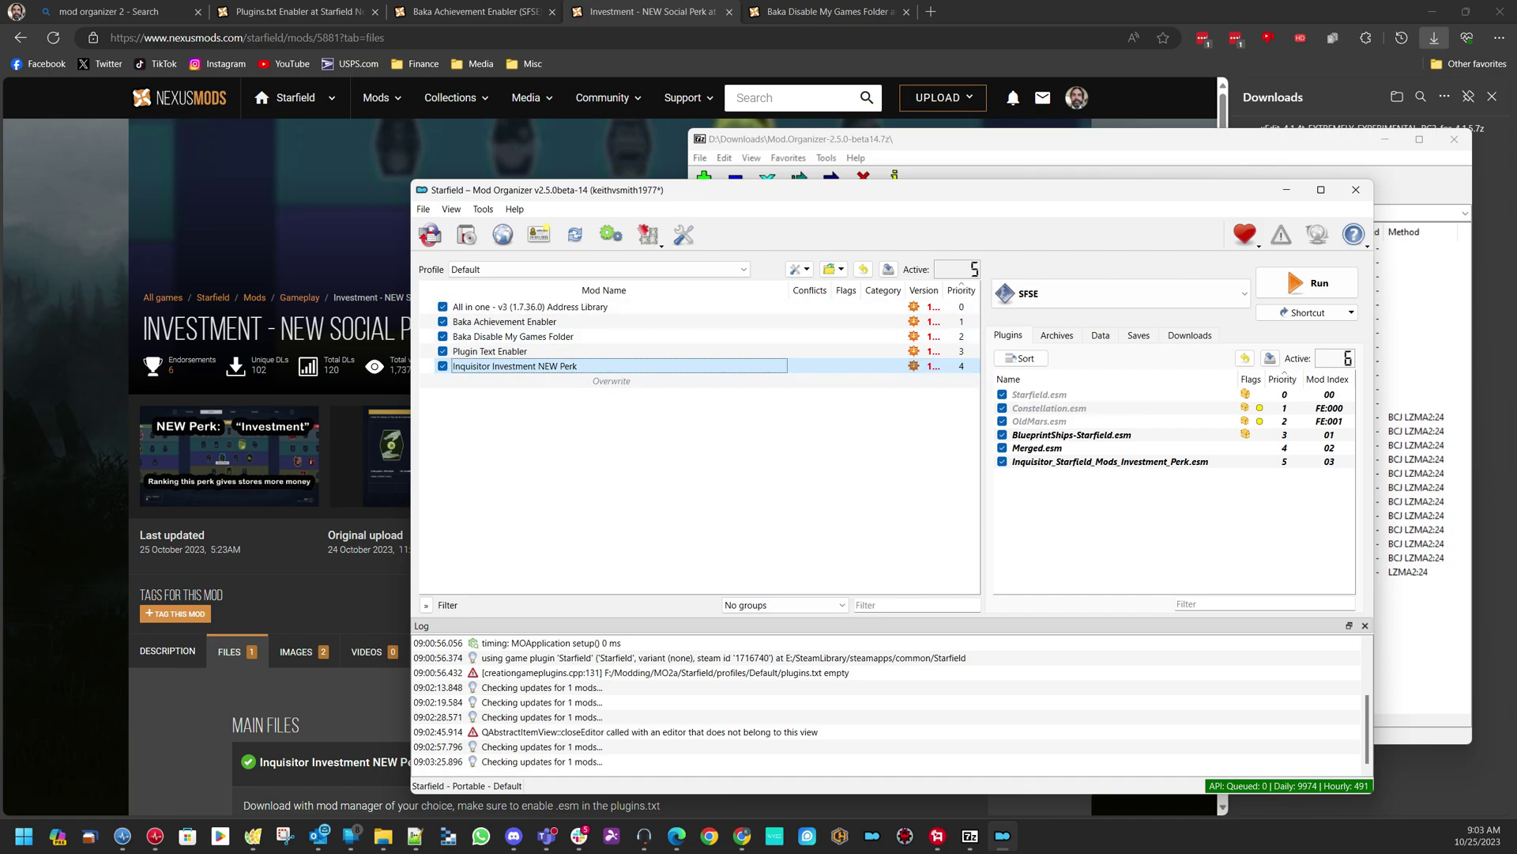
Switch to File Explorer and open plugins.txt from the MO2a\Starfield\profiles\Default folder
left_click(383, 835)
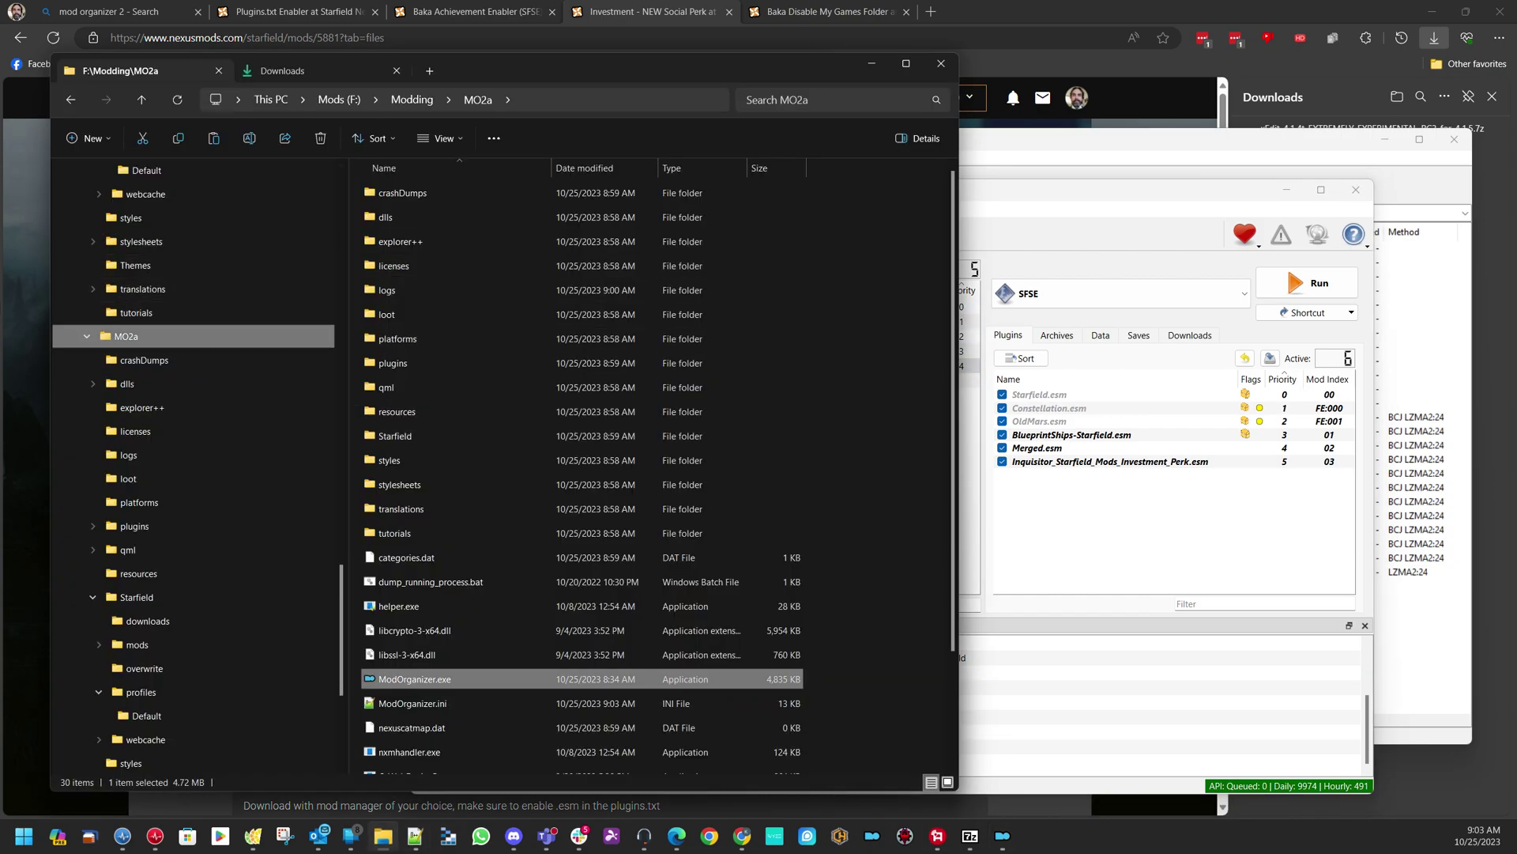
left_click(136, 597)
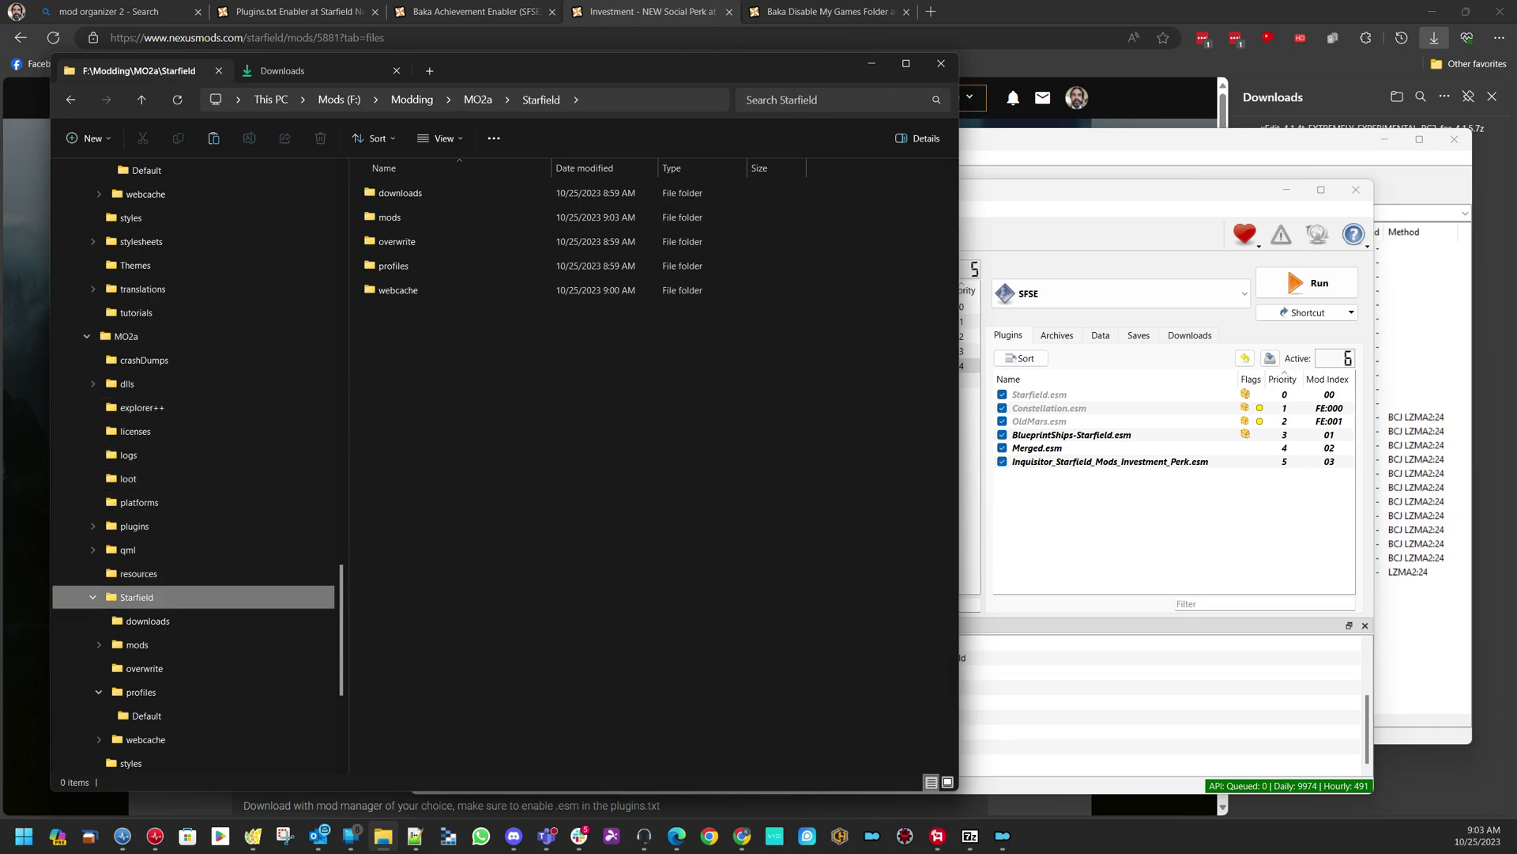
double_click(393, 265)
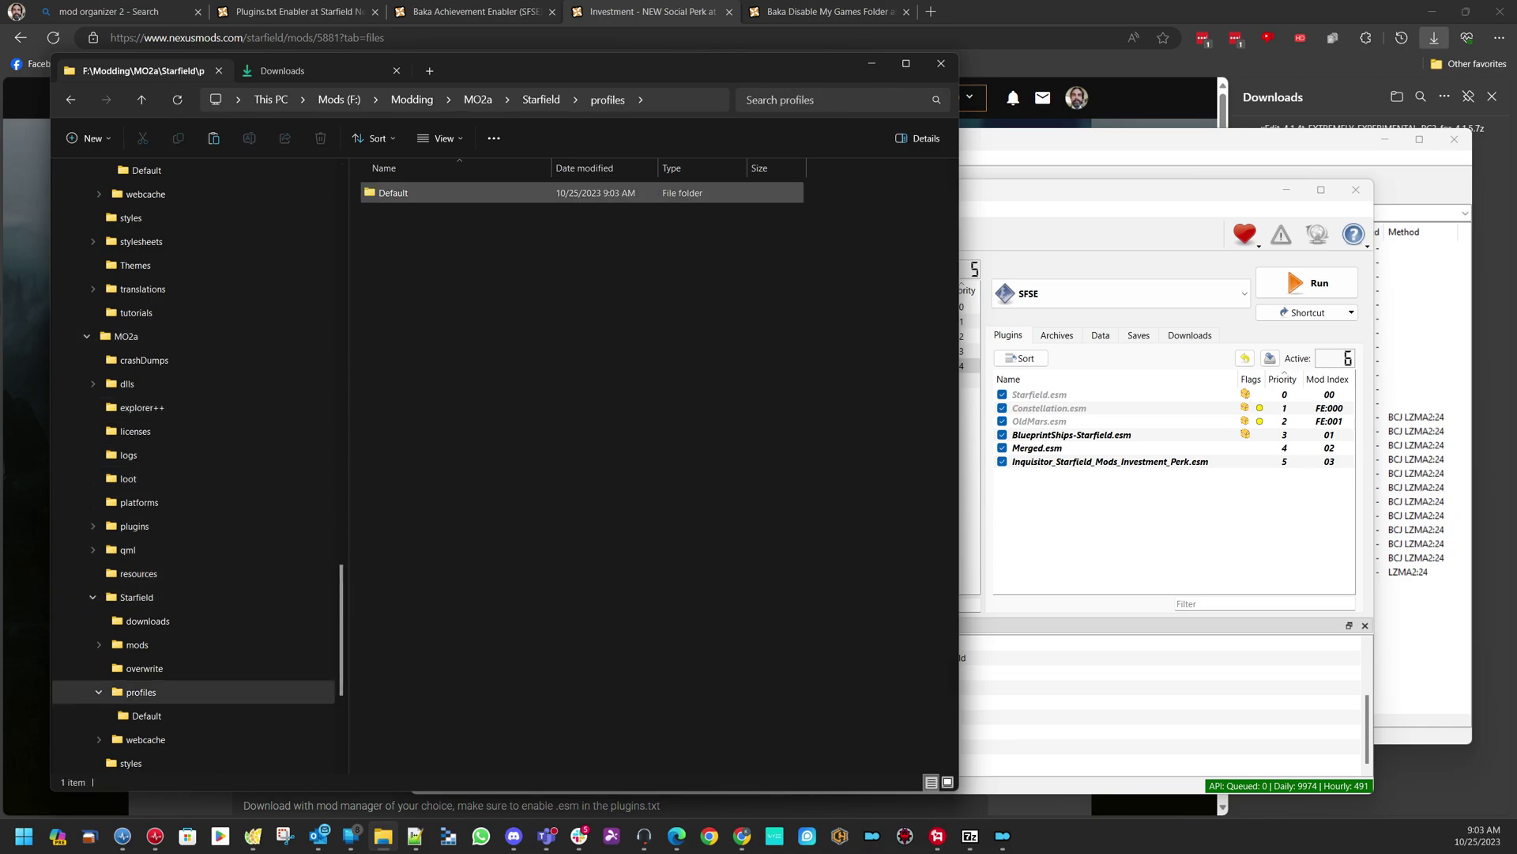
double_click(394, 192)
left_click(398, 313)
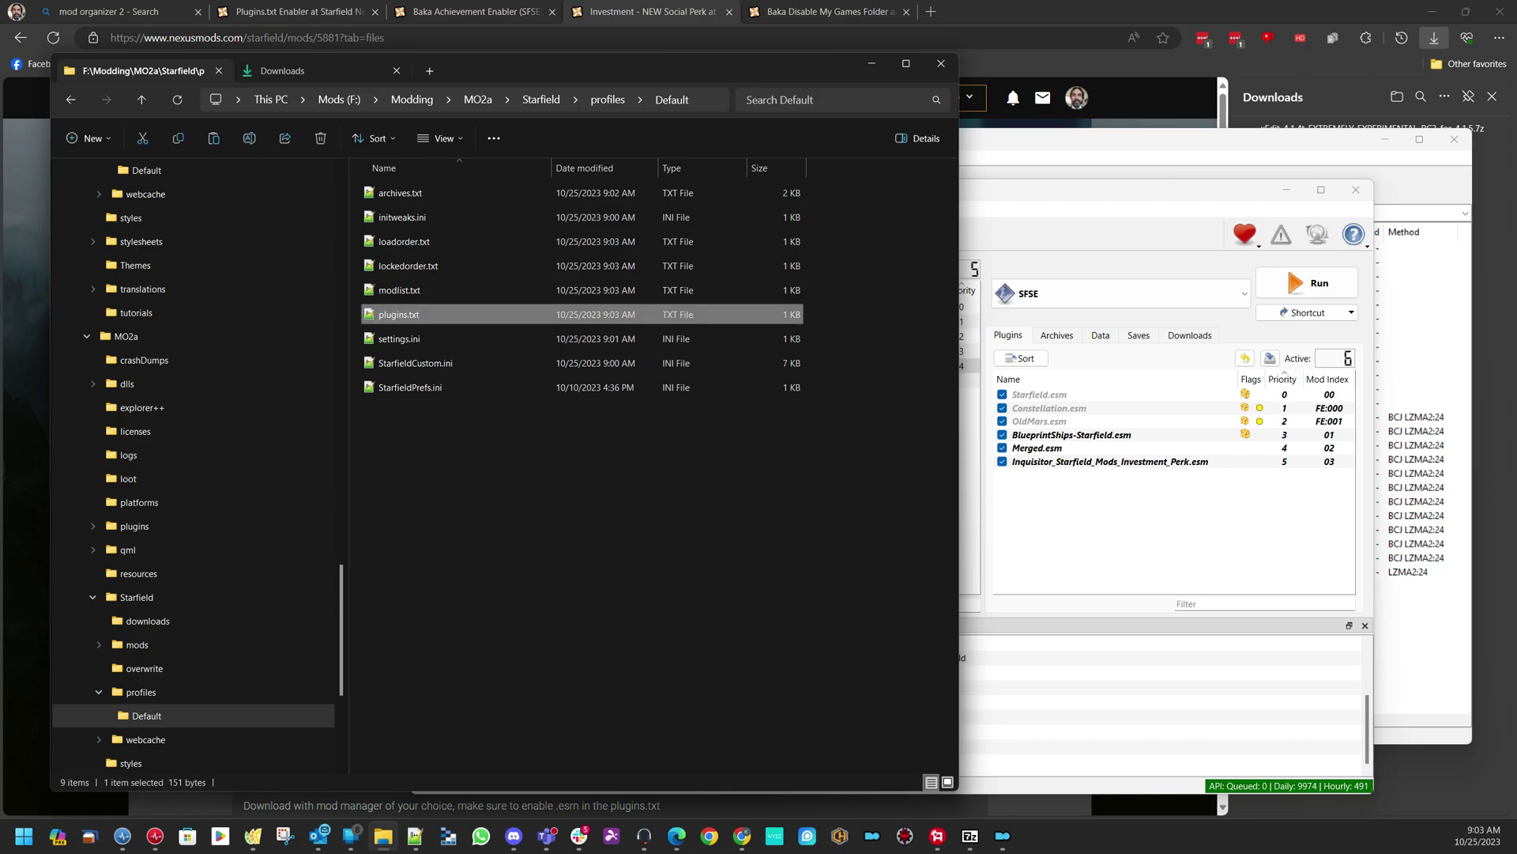
key("Return")
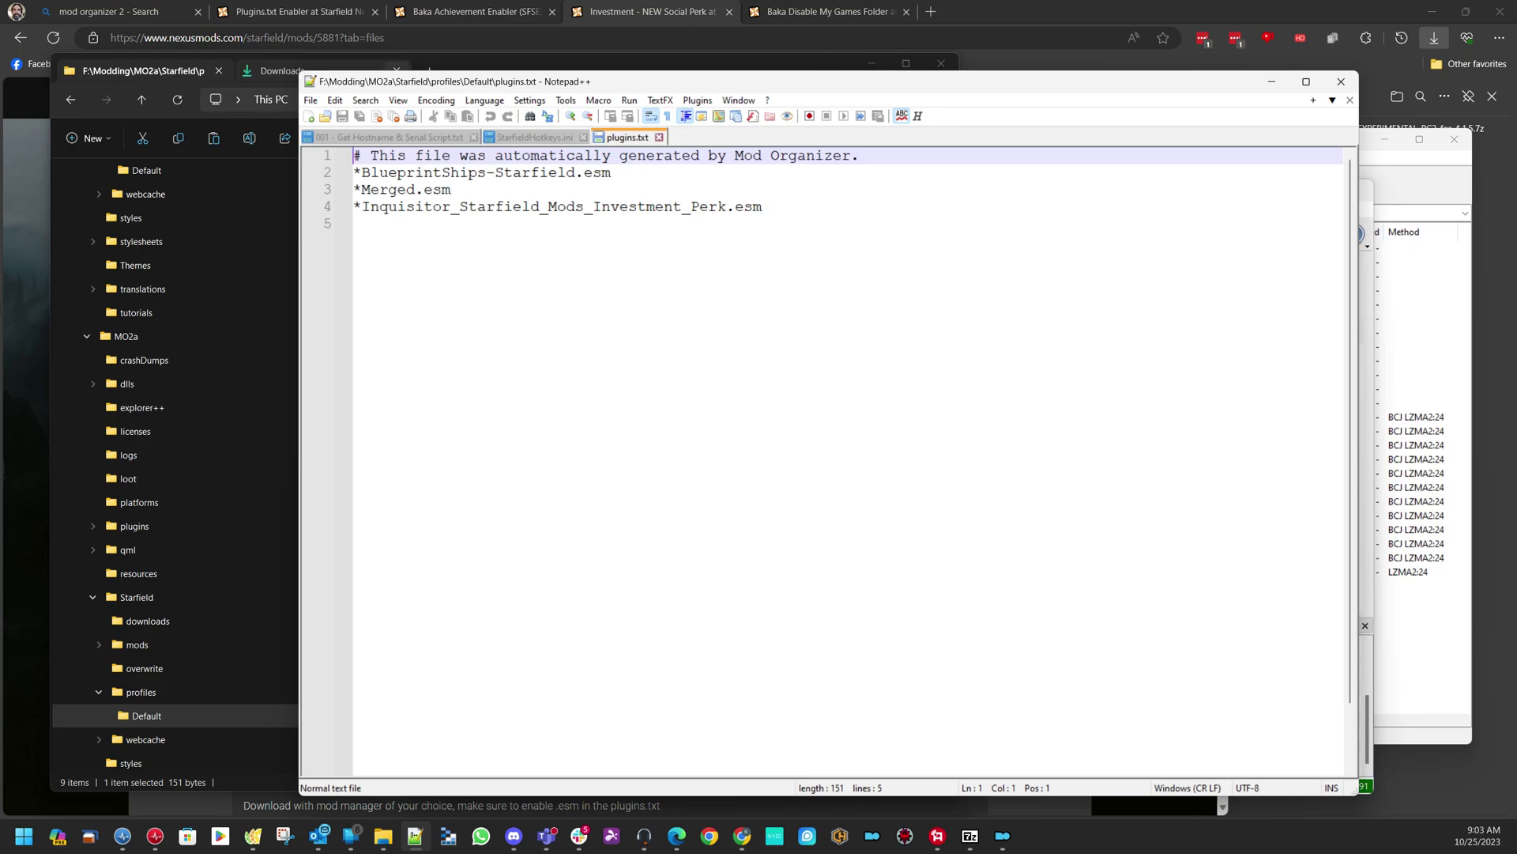
Open loadorder.txt from the same MO2a Default profile and compare it with the profile's plugins.txt
key("alt+Tab")
double_click(404, 241)
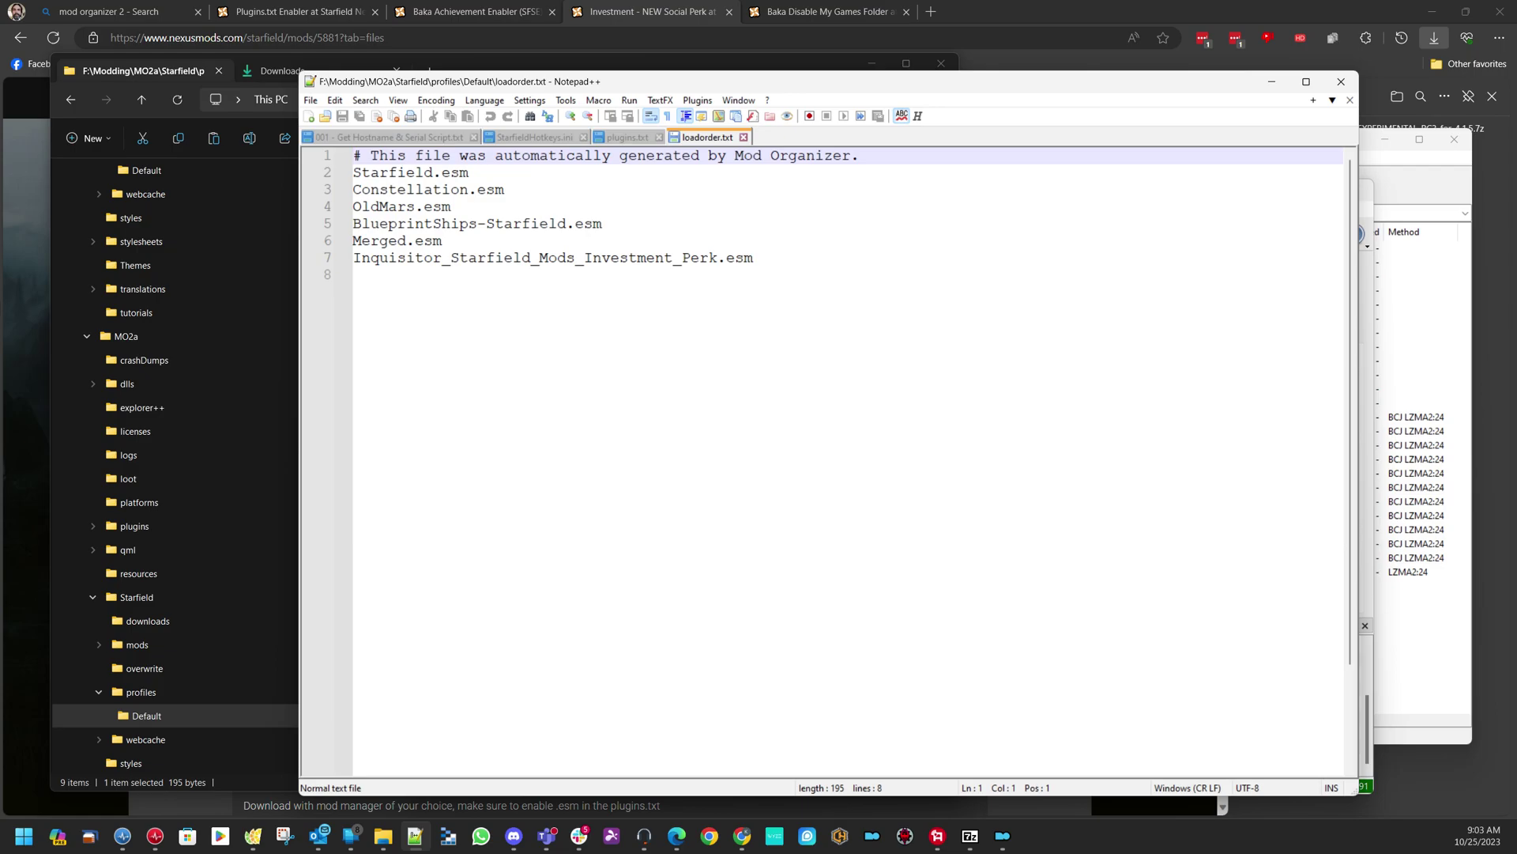
left_click_drag(743, 156, 832, 156)
left_click(628, 137)
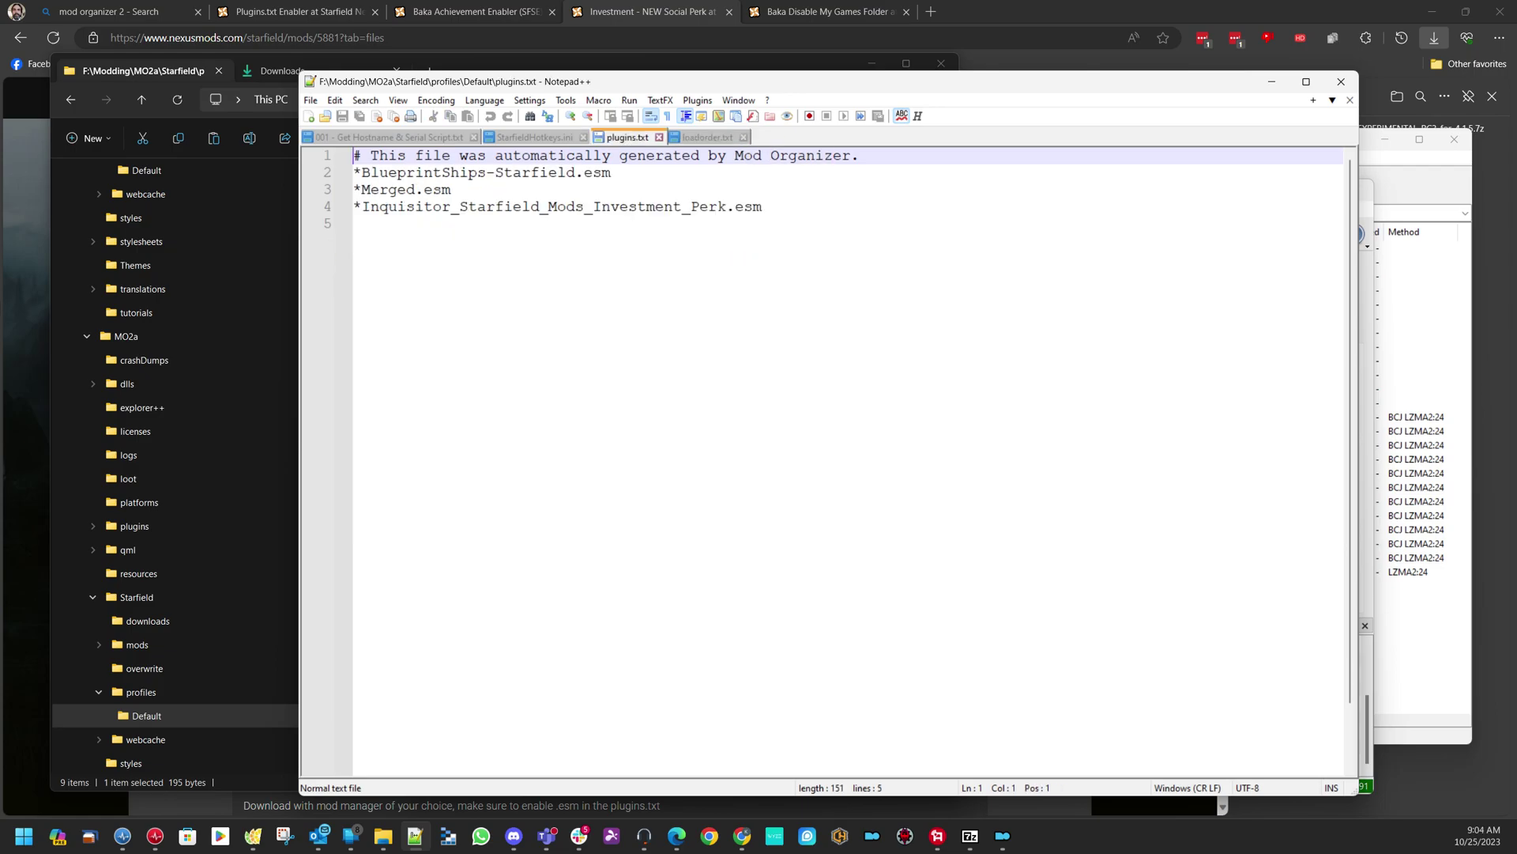
left_click_drag(708, 156, 859, 156)
left_click(354, 224)
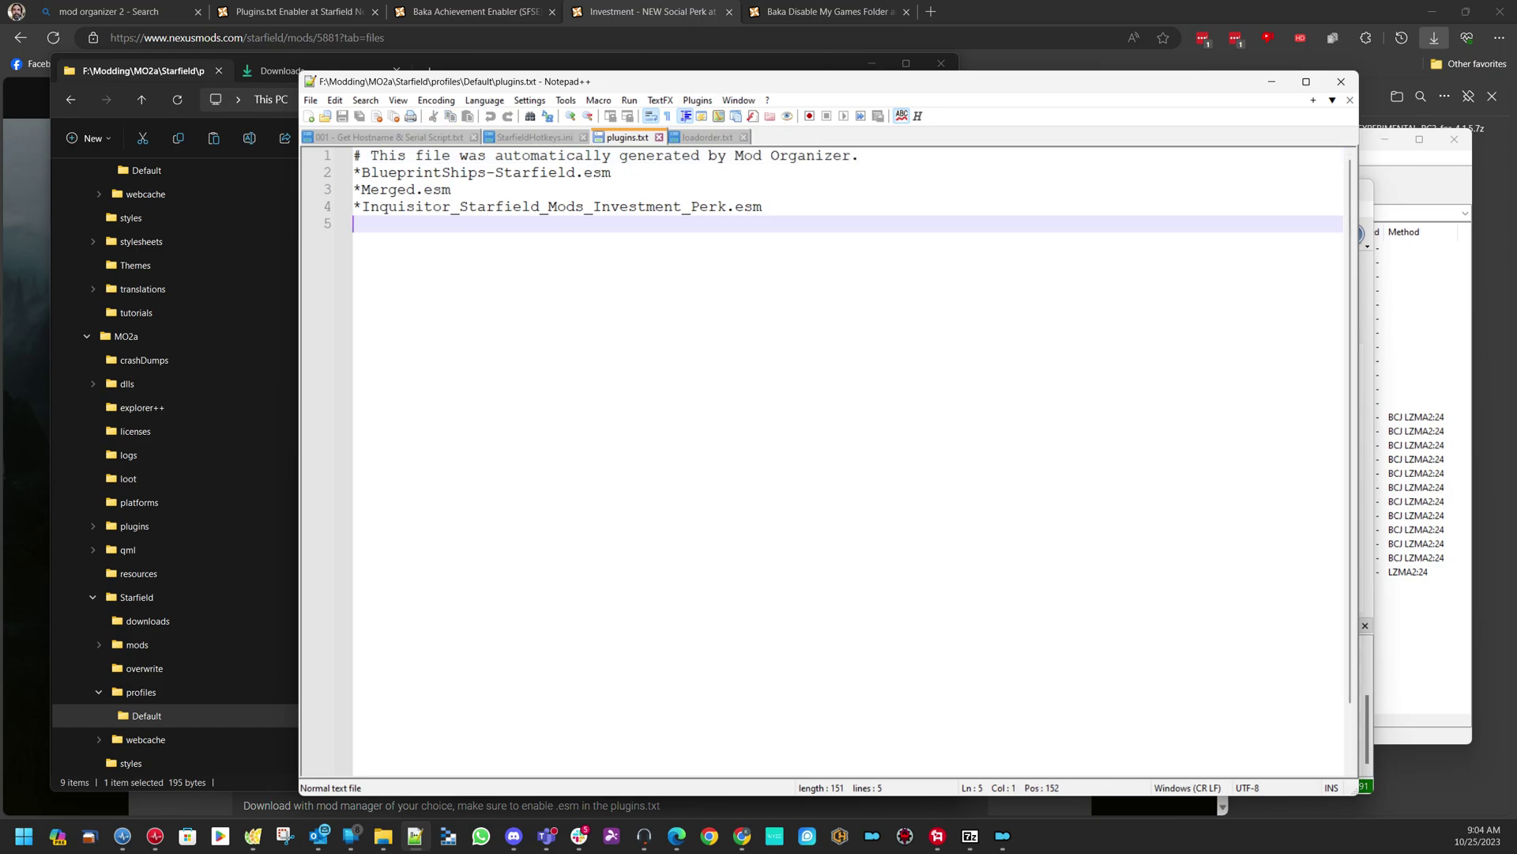
Open plugins.txt and loadorder.txt from the MO2\Starfield\profiles\Default folder to examine the other instance's plugin lists
key("alt+Tab")
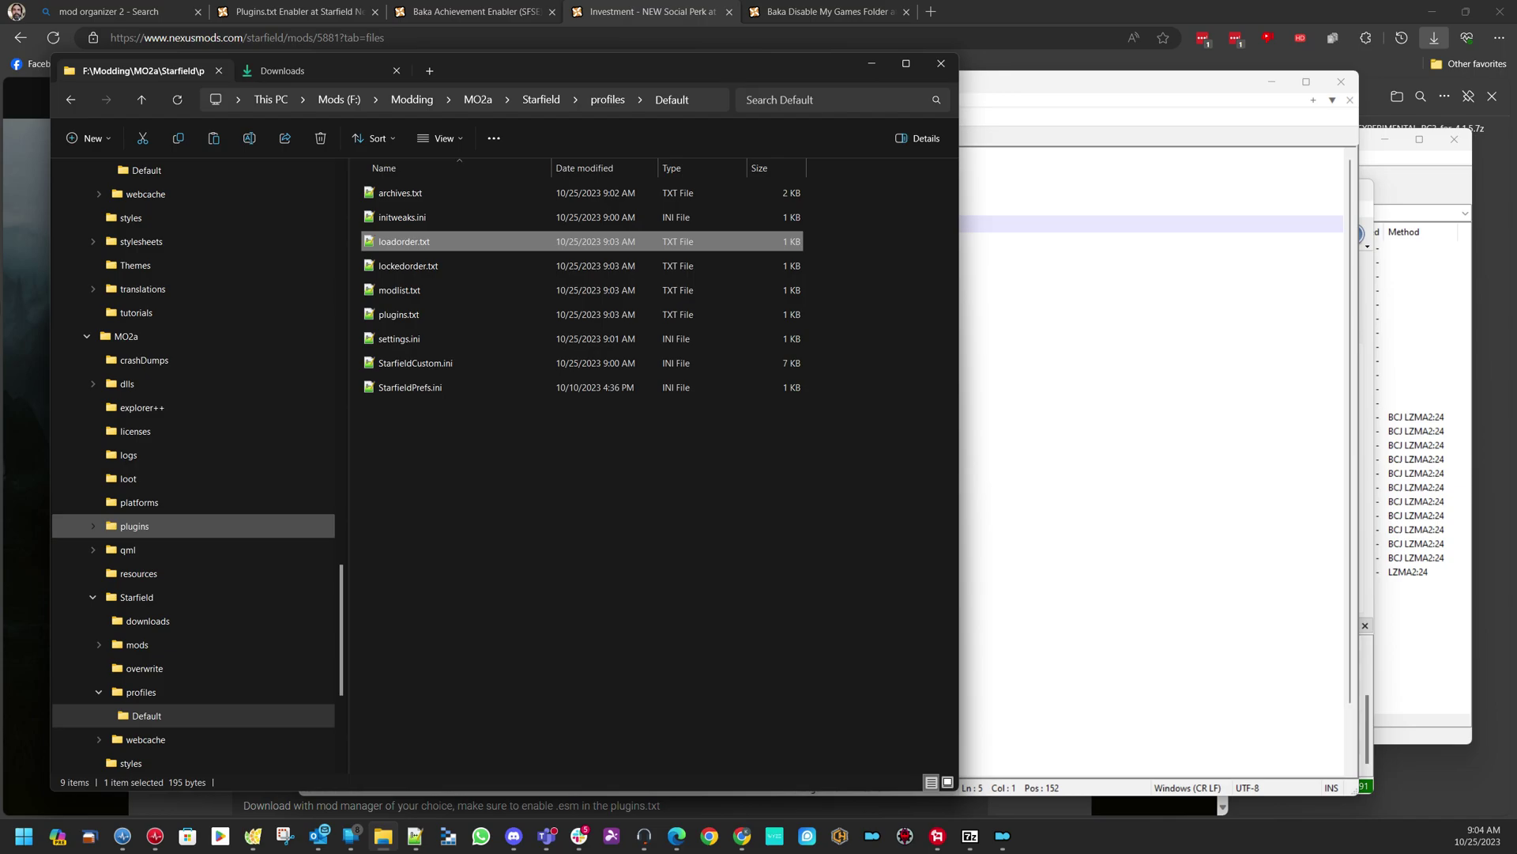
scroll(194, 459, "down", 5)
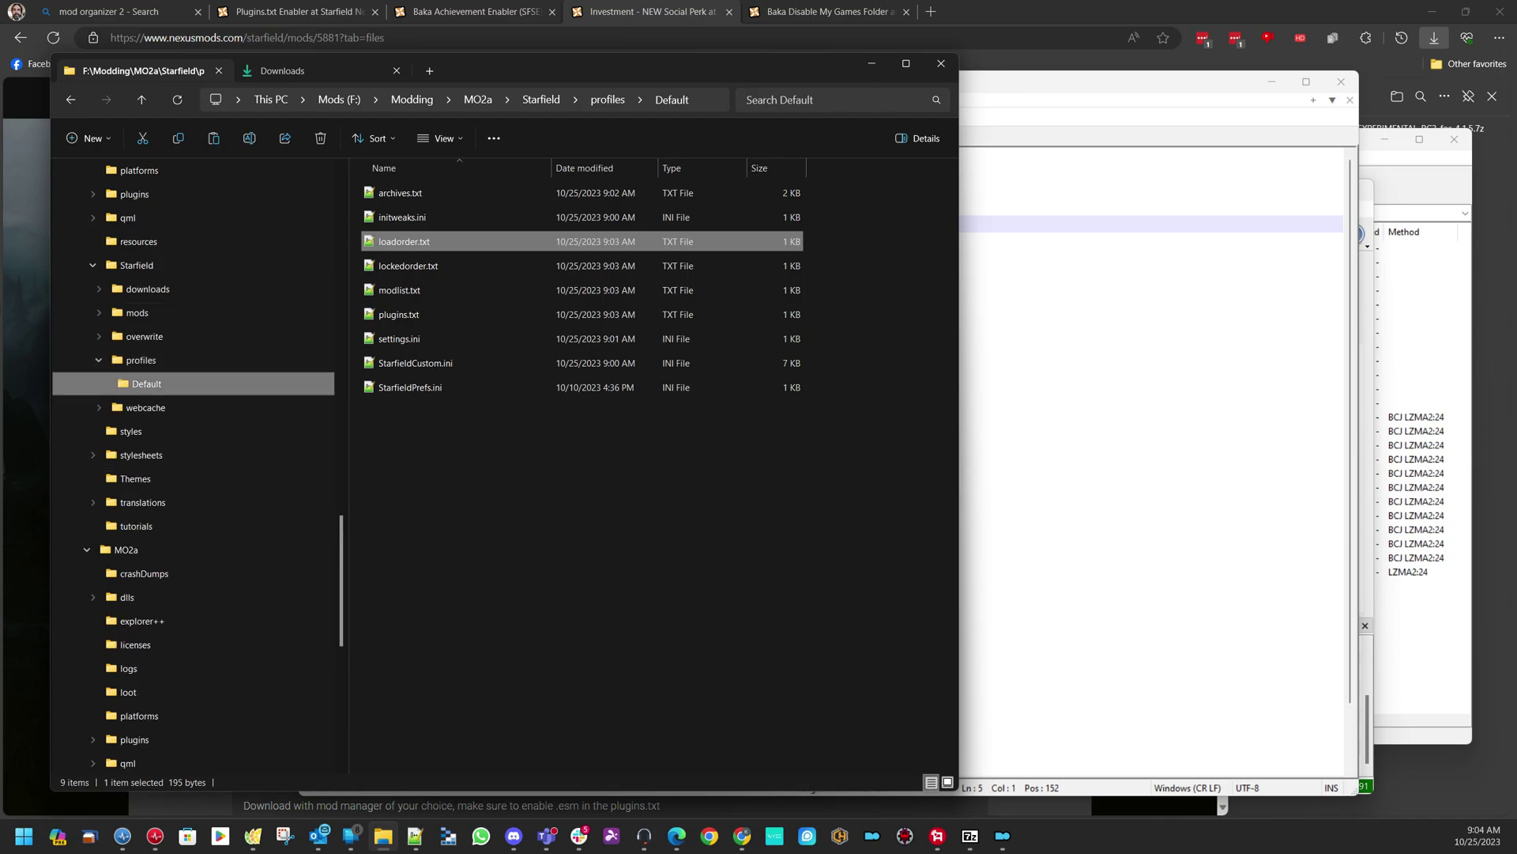
left_click(146, 384)
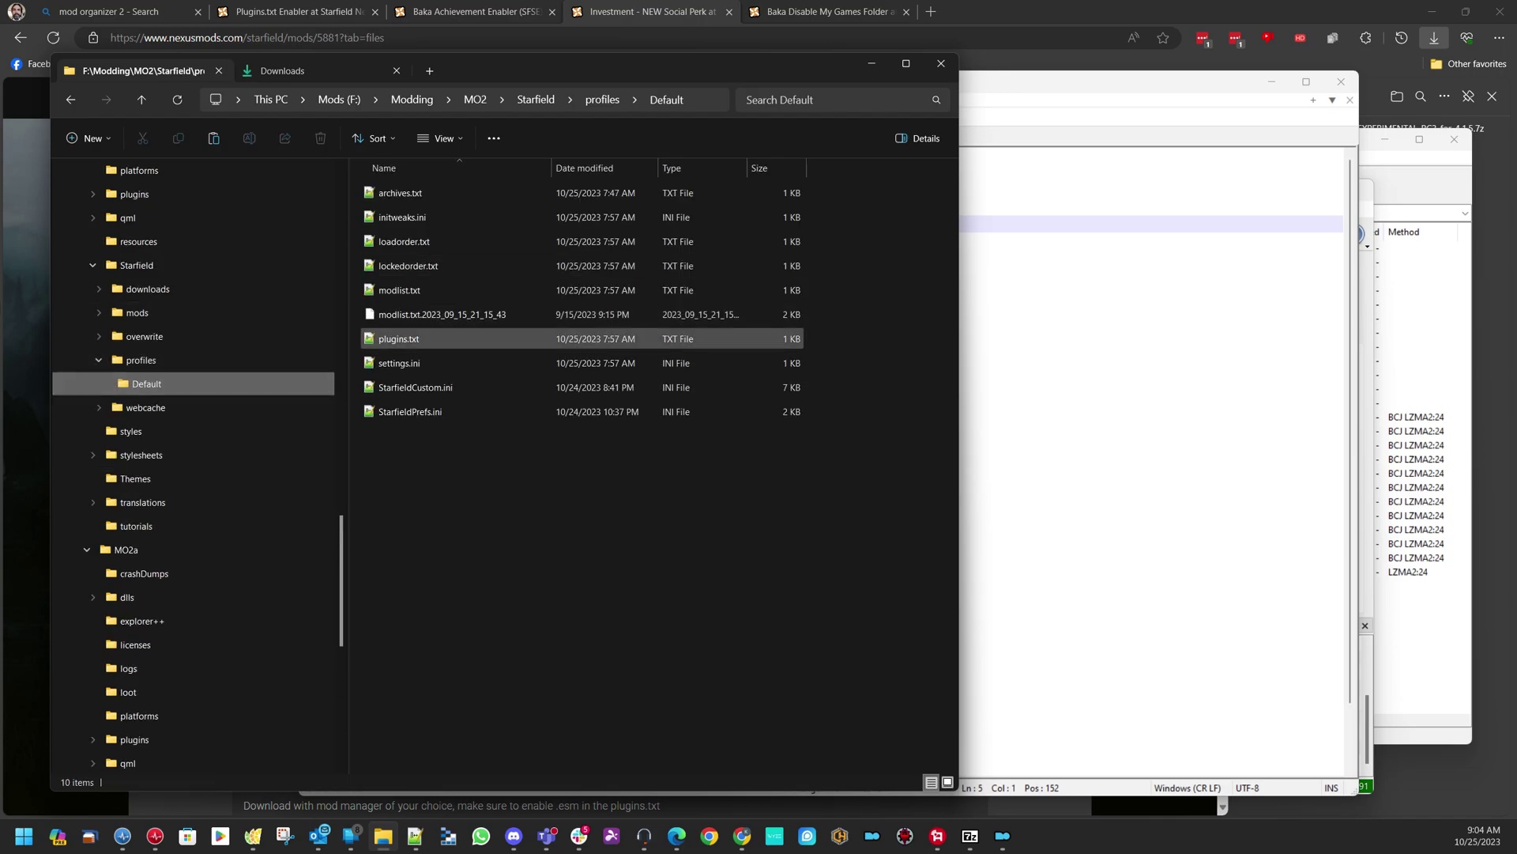
double_click(399, 338)
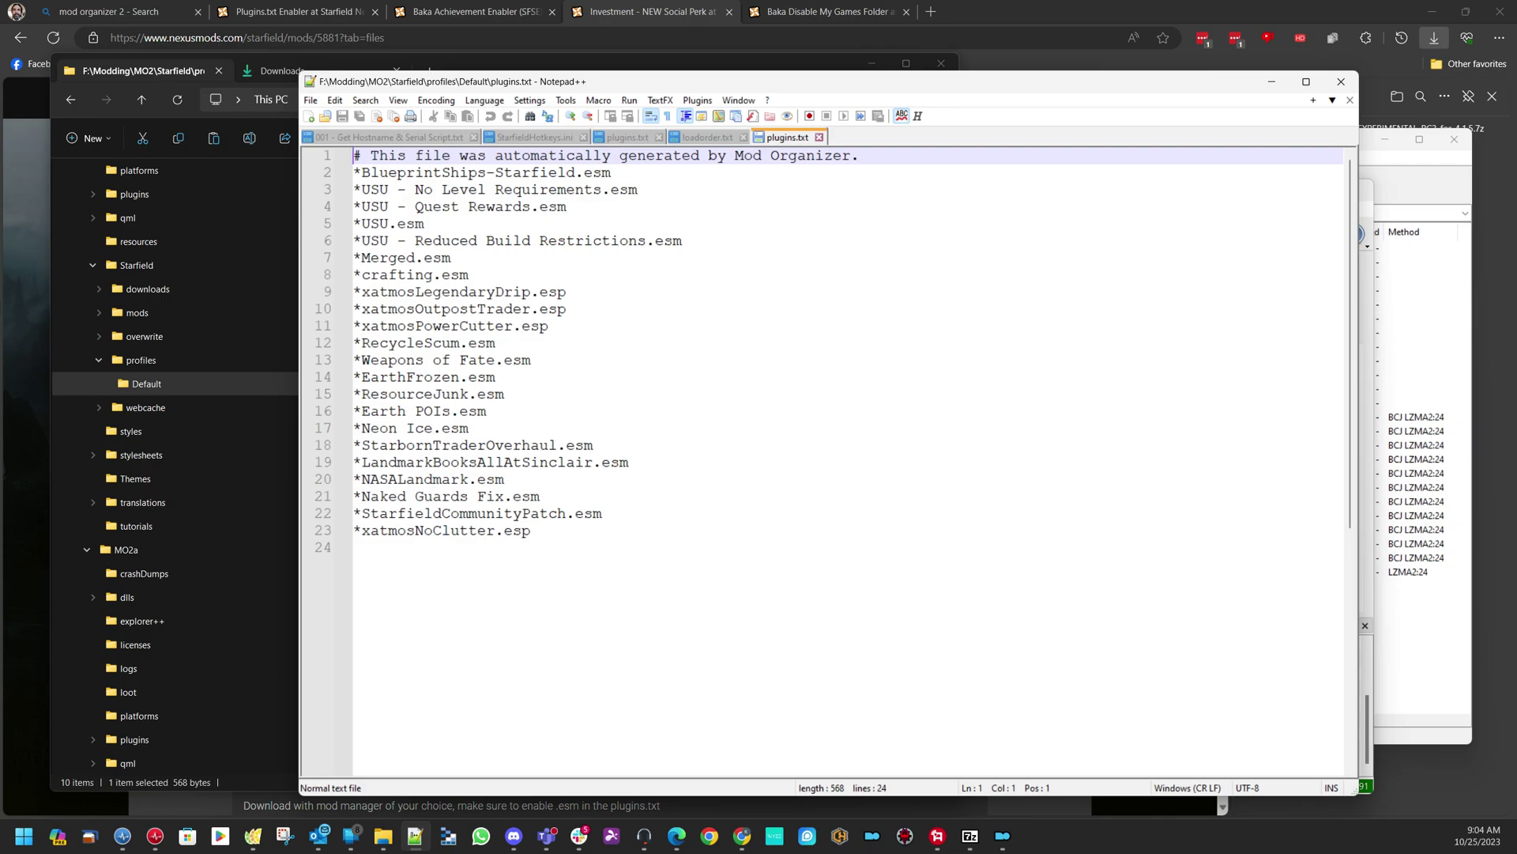
left_click(146, 384)
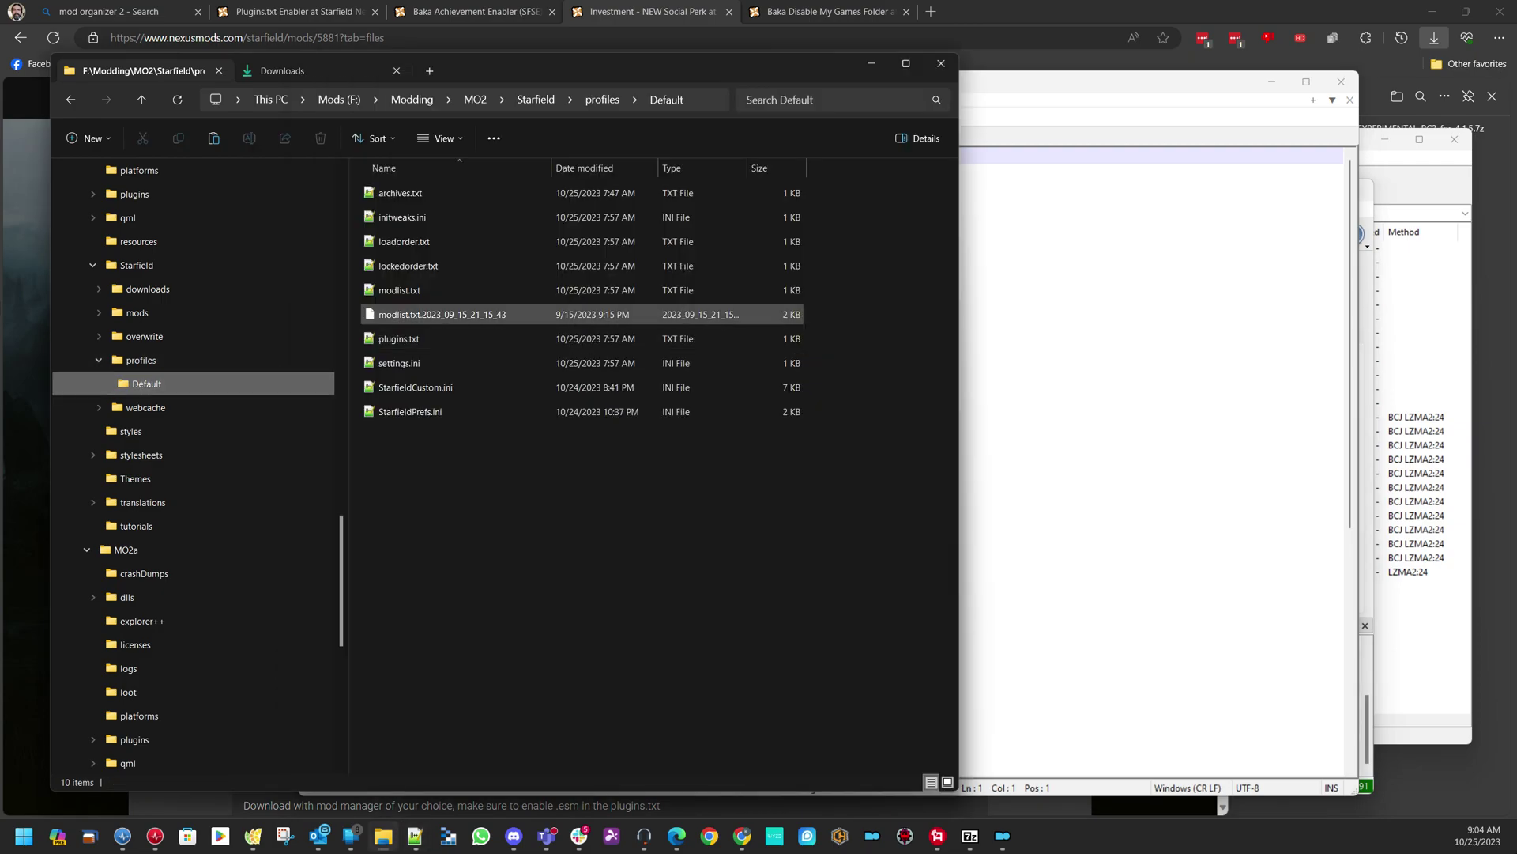
double_click(403, 241)
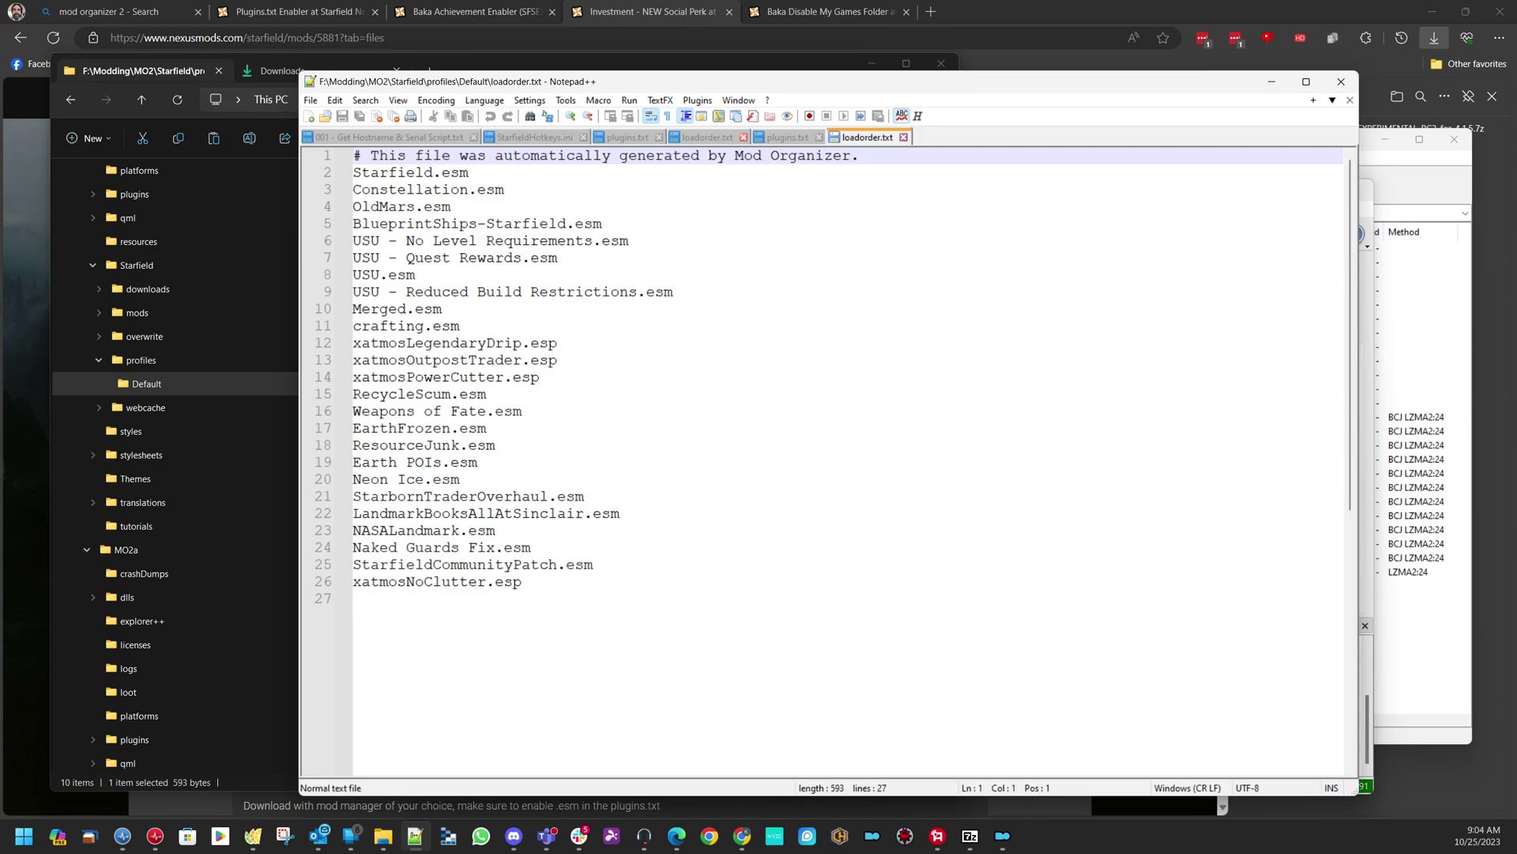
Close the plugins.txt and loadorder.txt files of both instances, exit Notepad++ and return to File Explorer
left_click(707, 137)
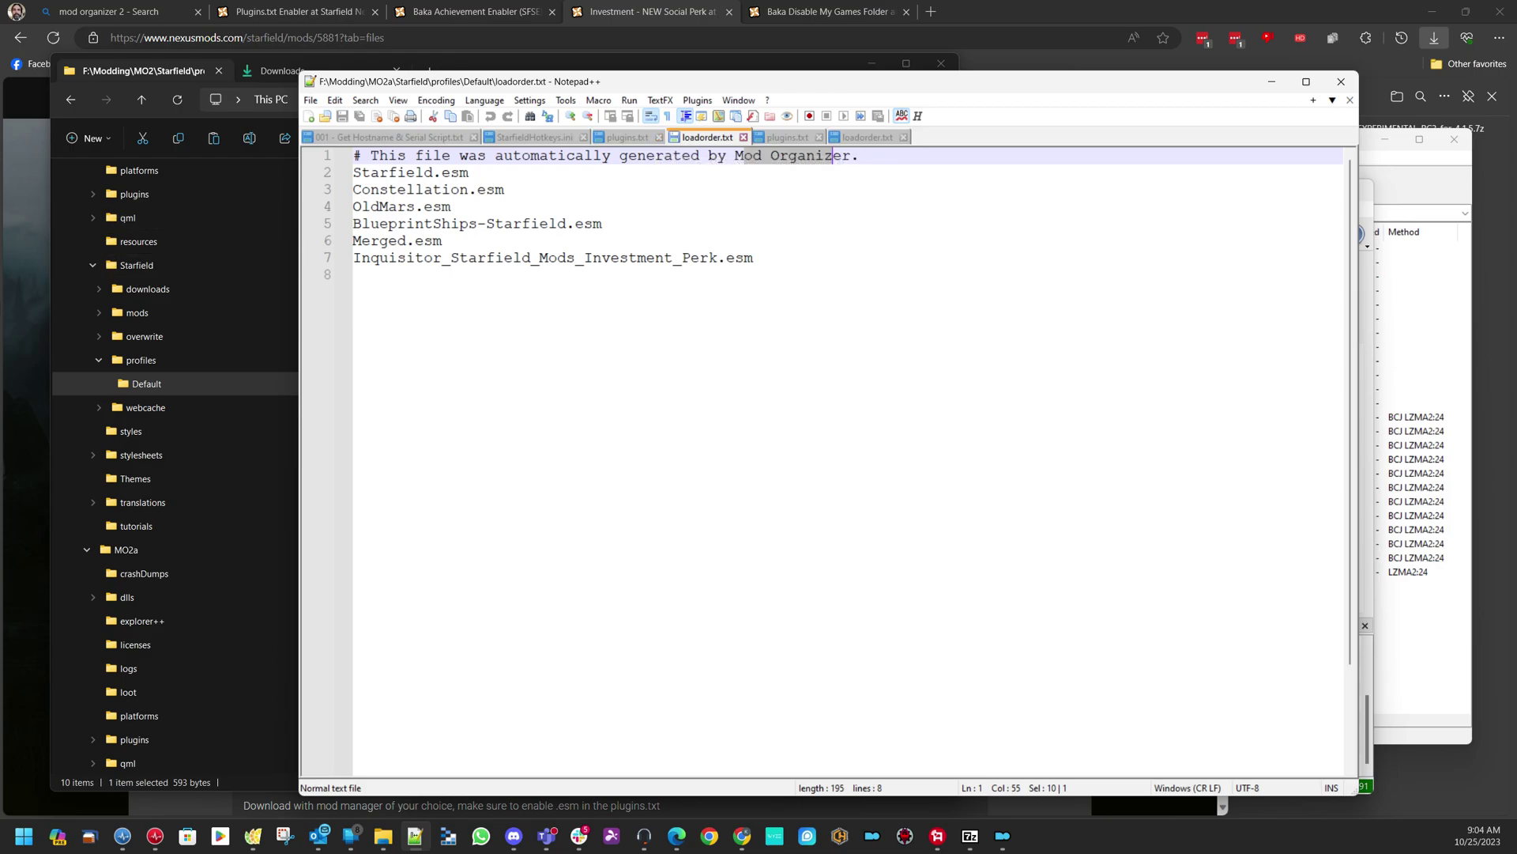
left_click(636, 138)
left_click(659, 137)
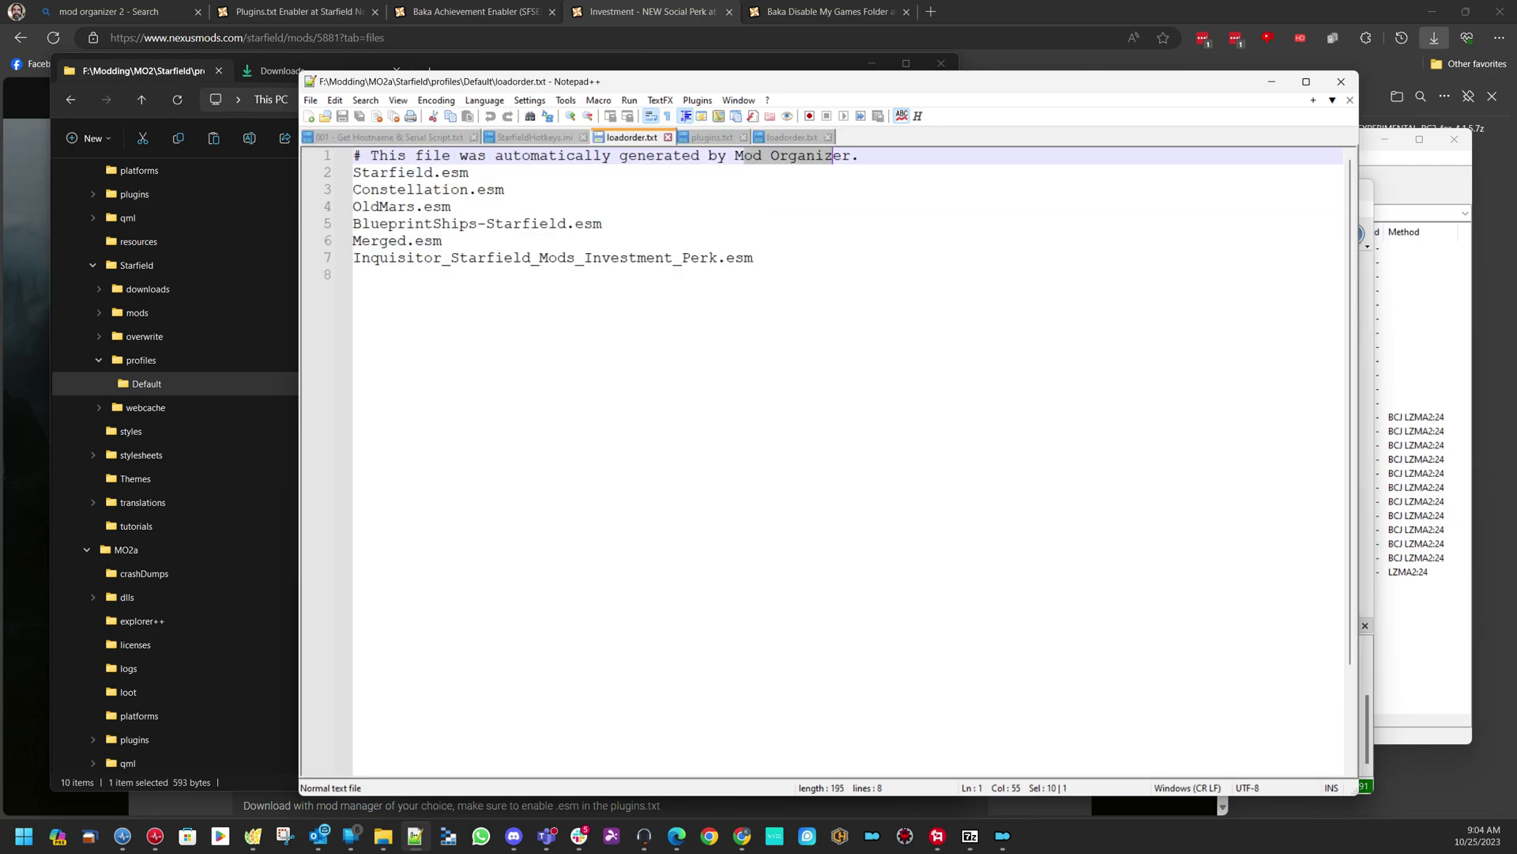
left_click(668, 136)
left_click(636, 136)
left_click(659, 137)
left_click(668, 137)
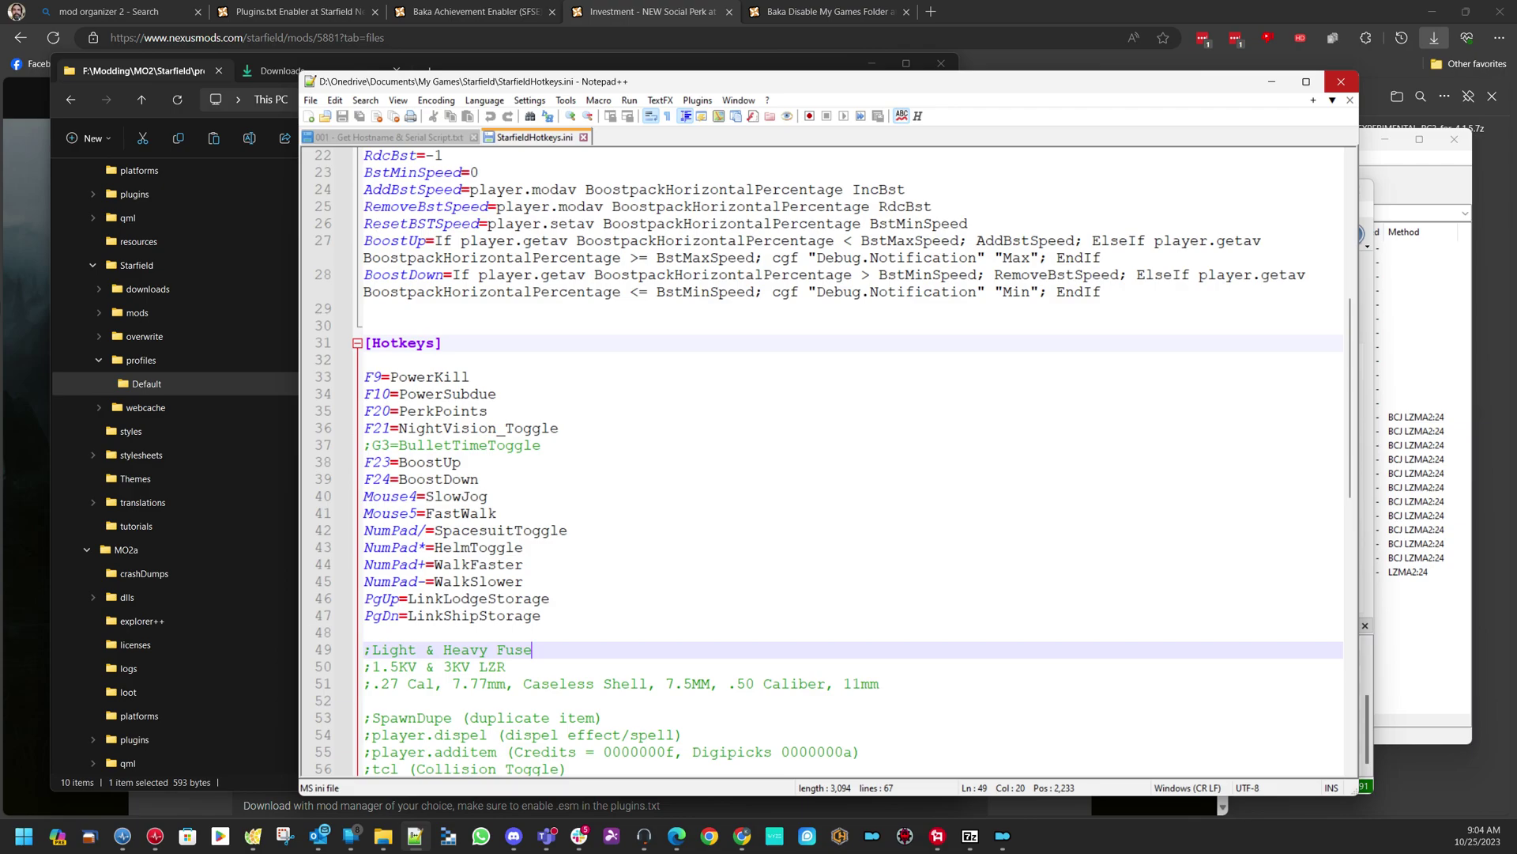
left_click(1341, 81)
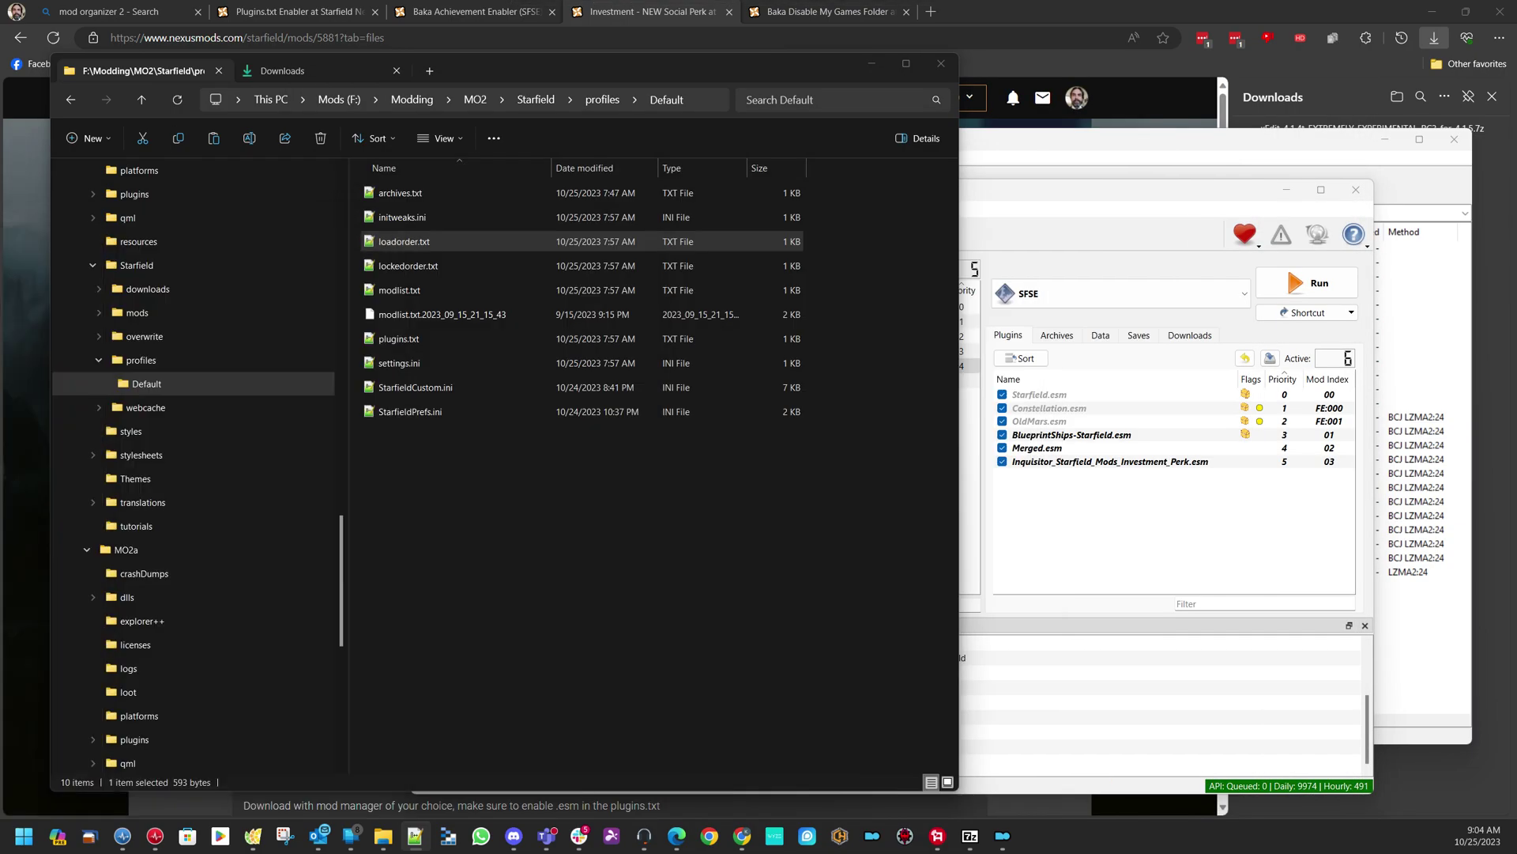
left_click(474, 451)
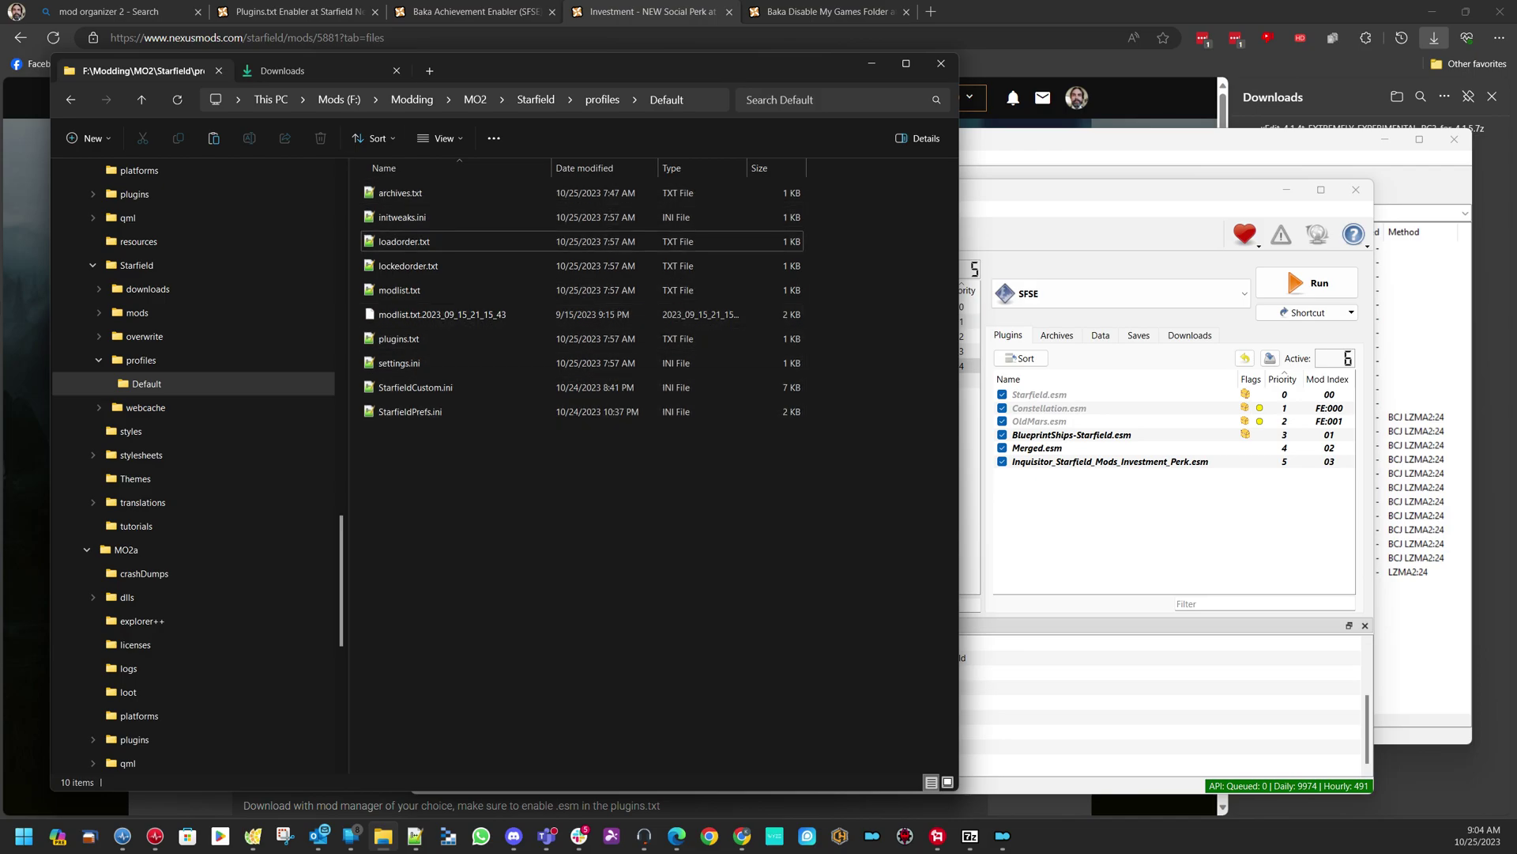
In a new File Explorer tab, open the My Games - Starfield shortcut on the Desktop and view StarfieldHotkeys.ini in that folder
left_click(429, 71)
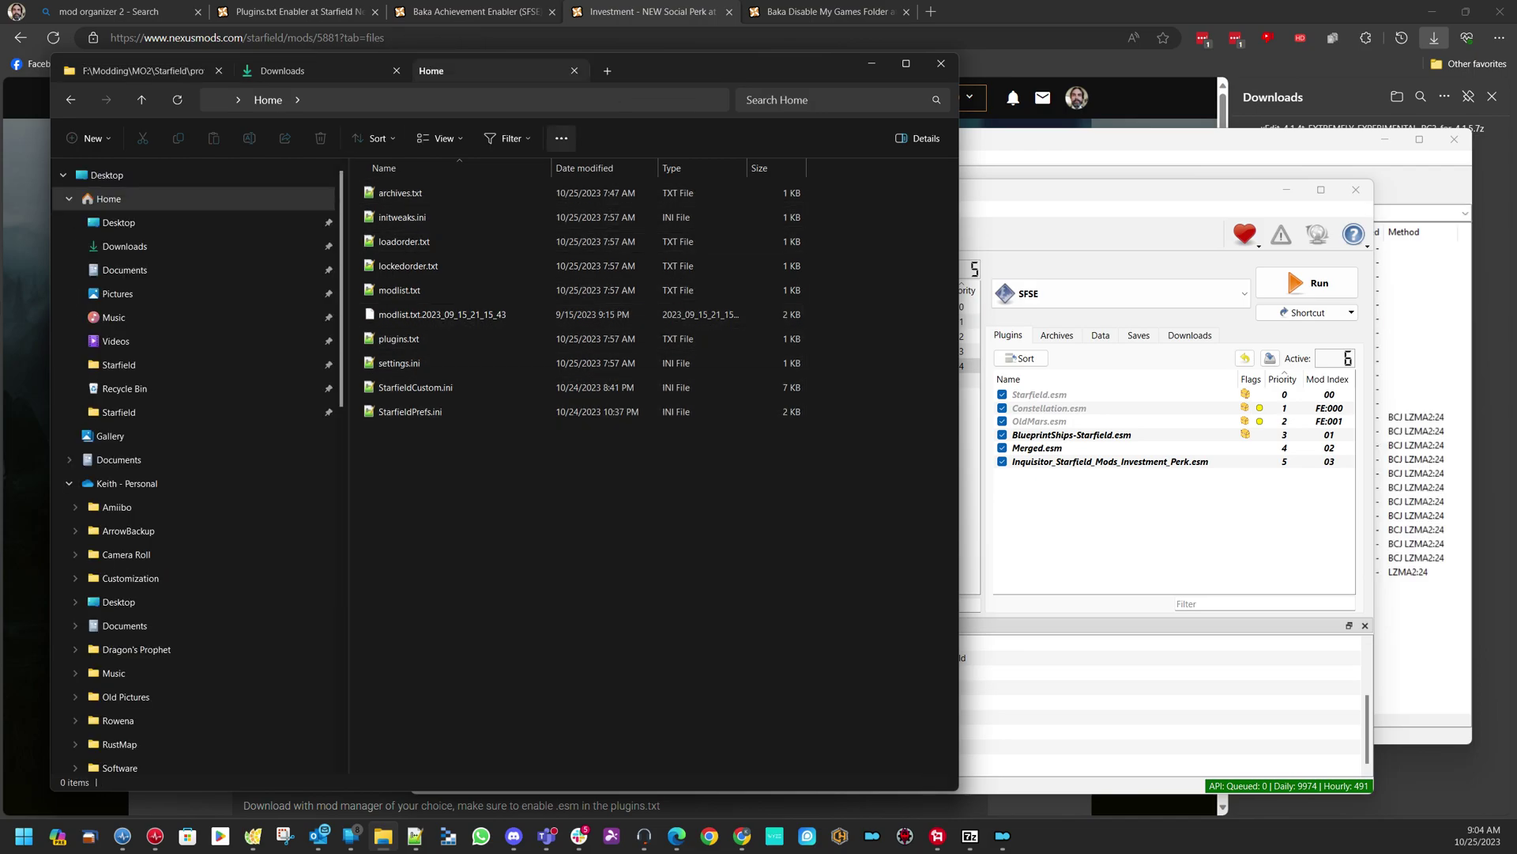
double_click(668, 213)
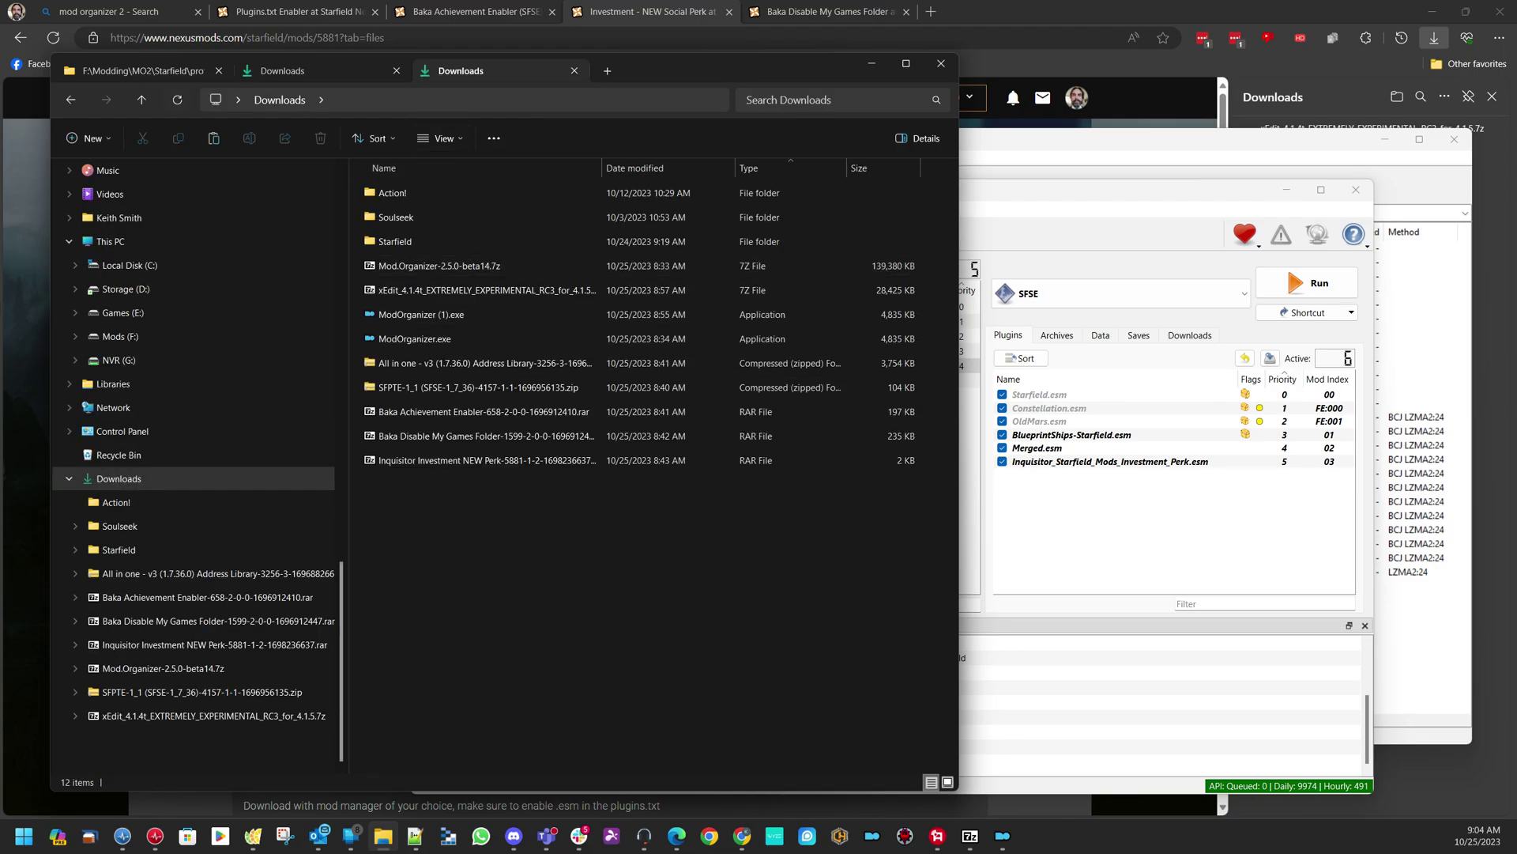
left_click(70, 99)
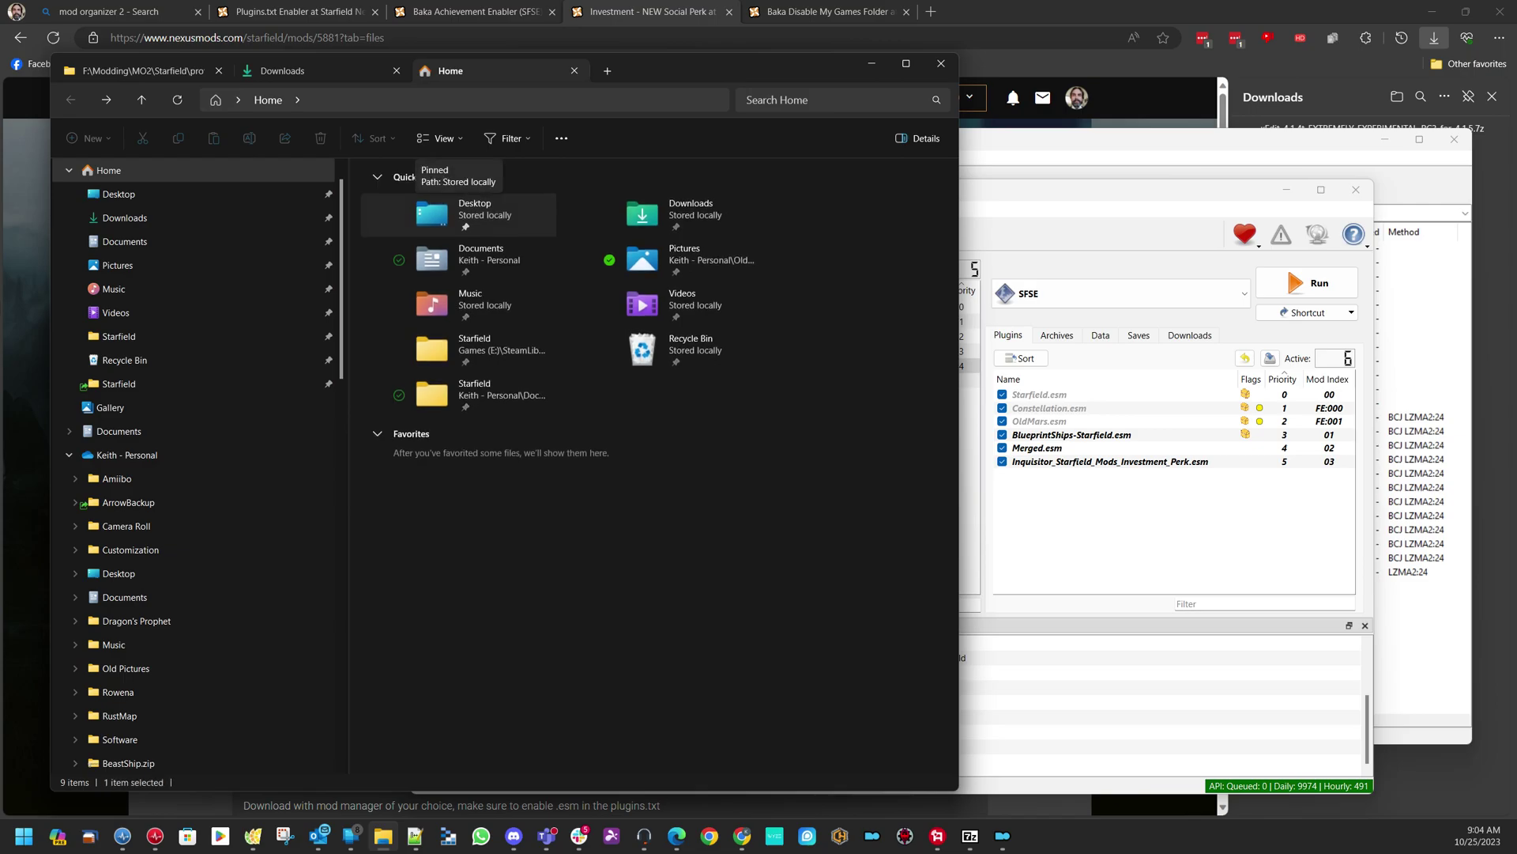
double_click(459, 215)
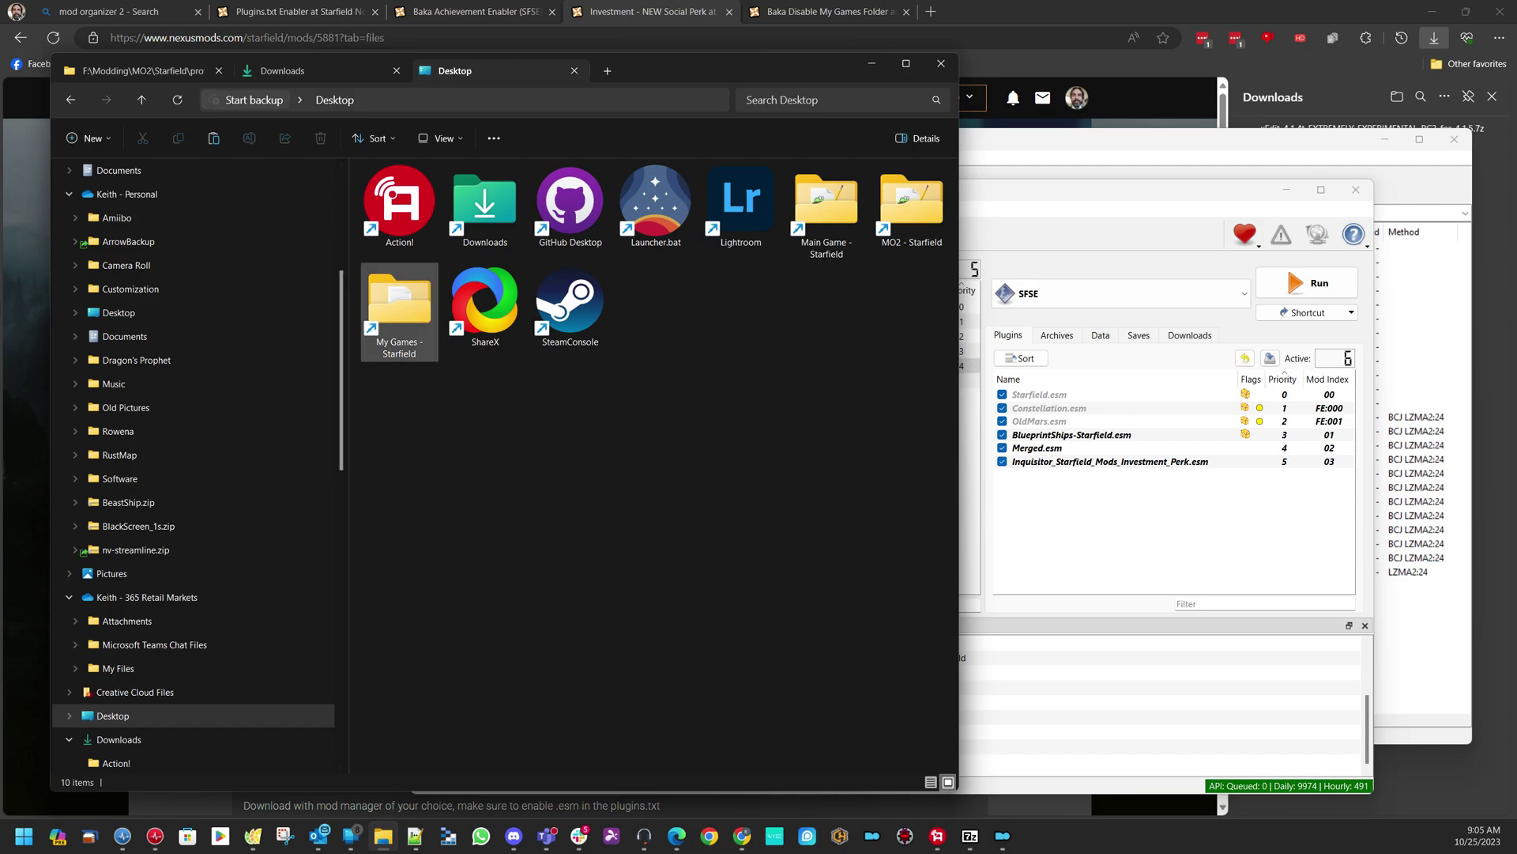
left_click(395, 300)
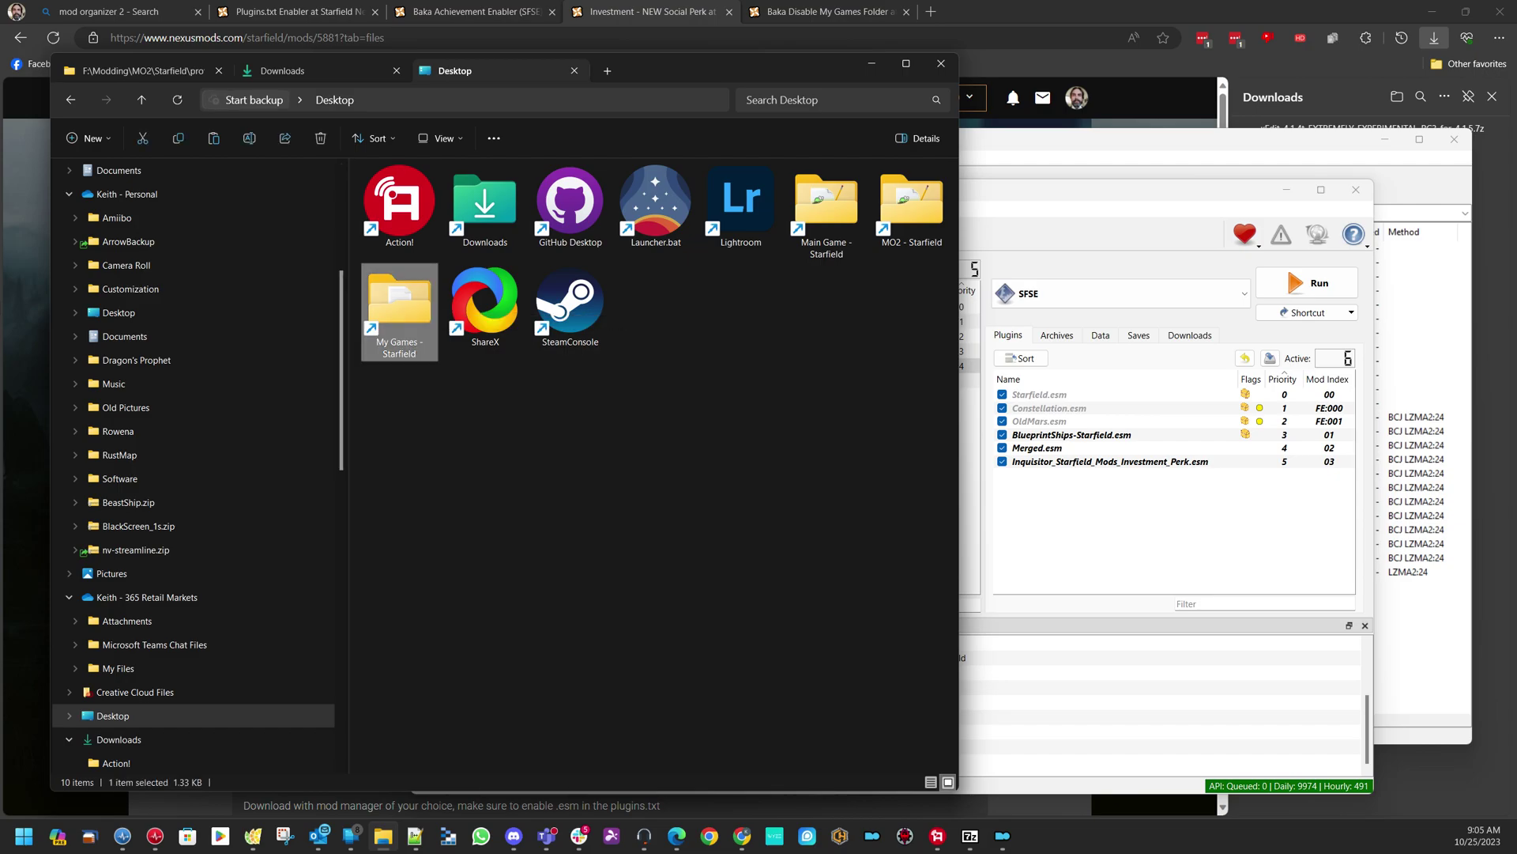
double_click(399, 312)
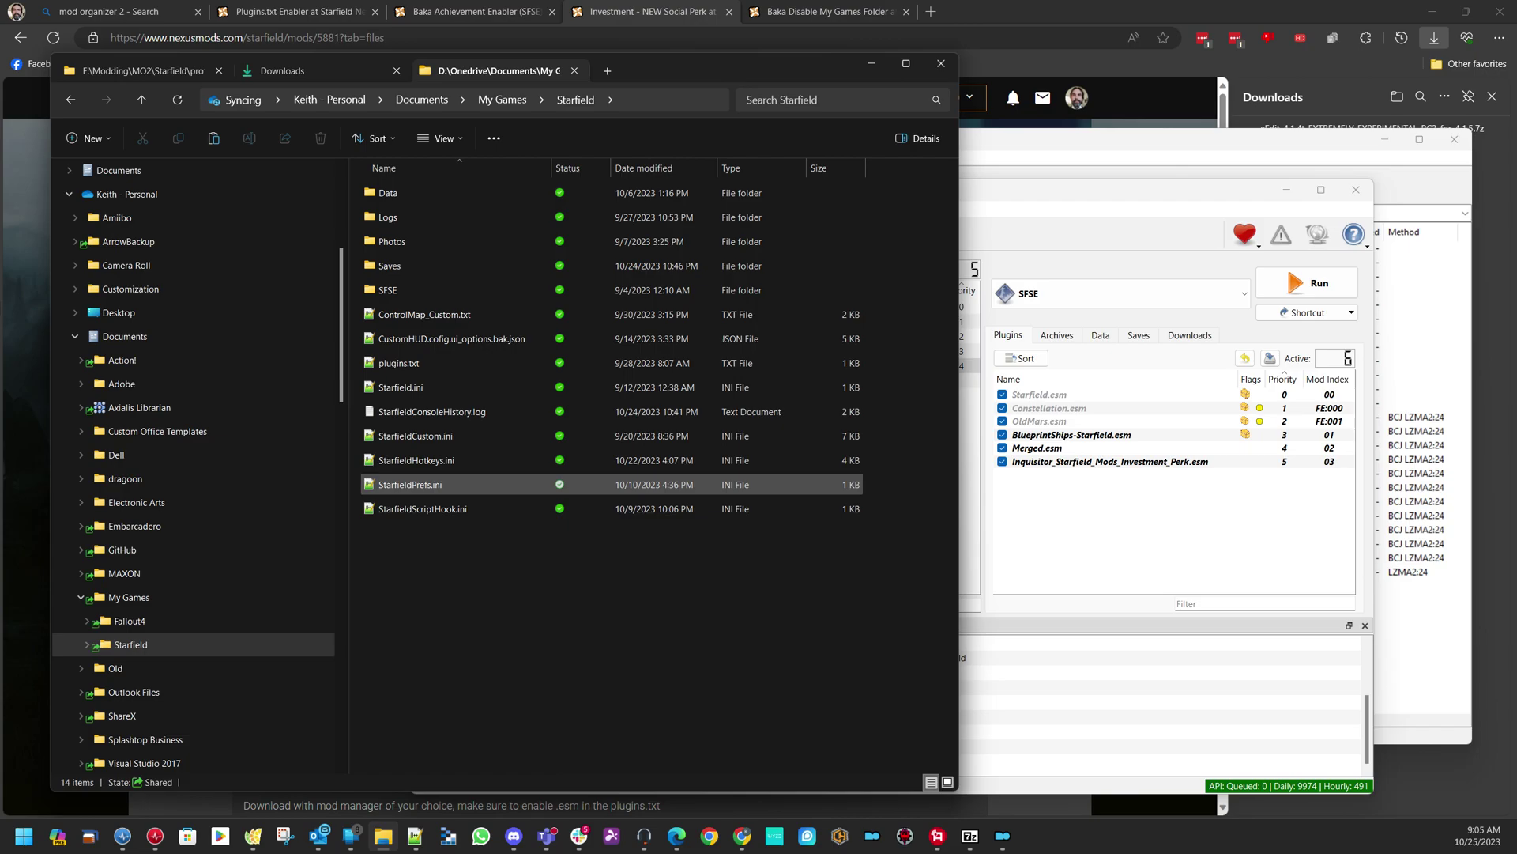
double_click(417, 460)
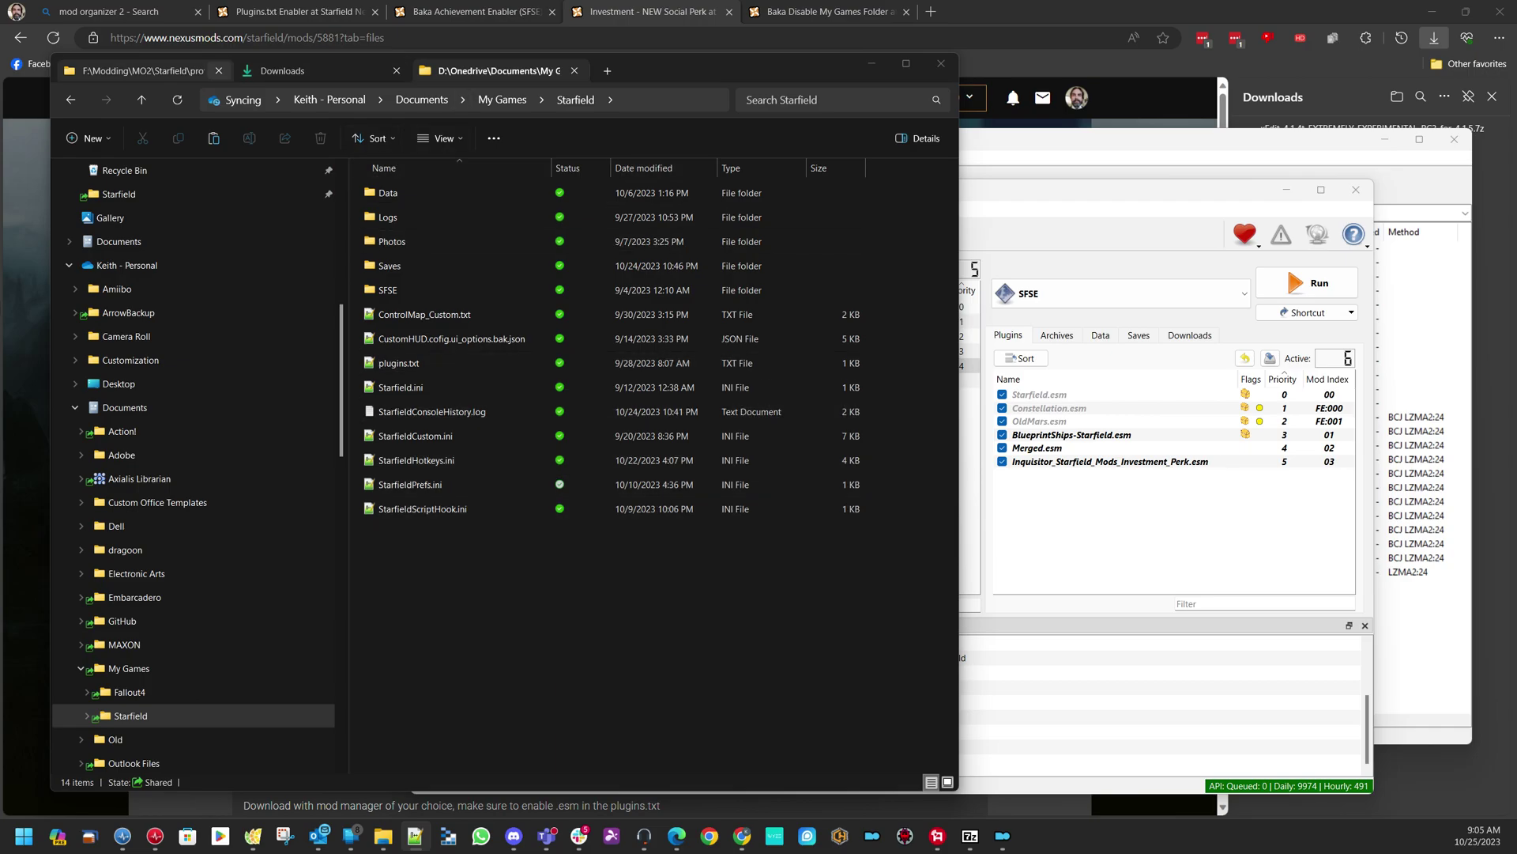
Return to the MO2 Default profile folder and point out StarfieldCustom.ini, StarfieldPrefs.ini, plugins.txt and loadorder.txt
left_click(147, 70)
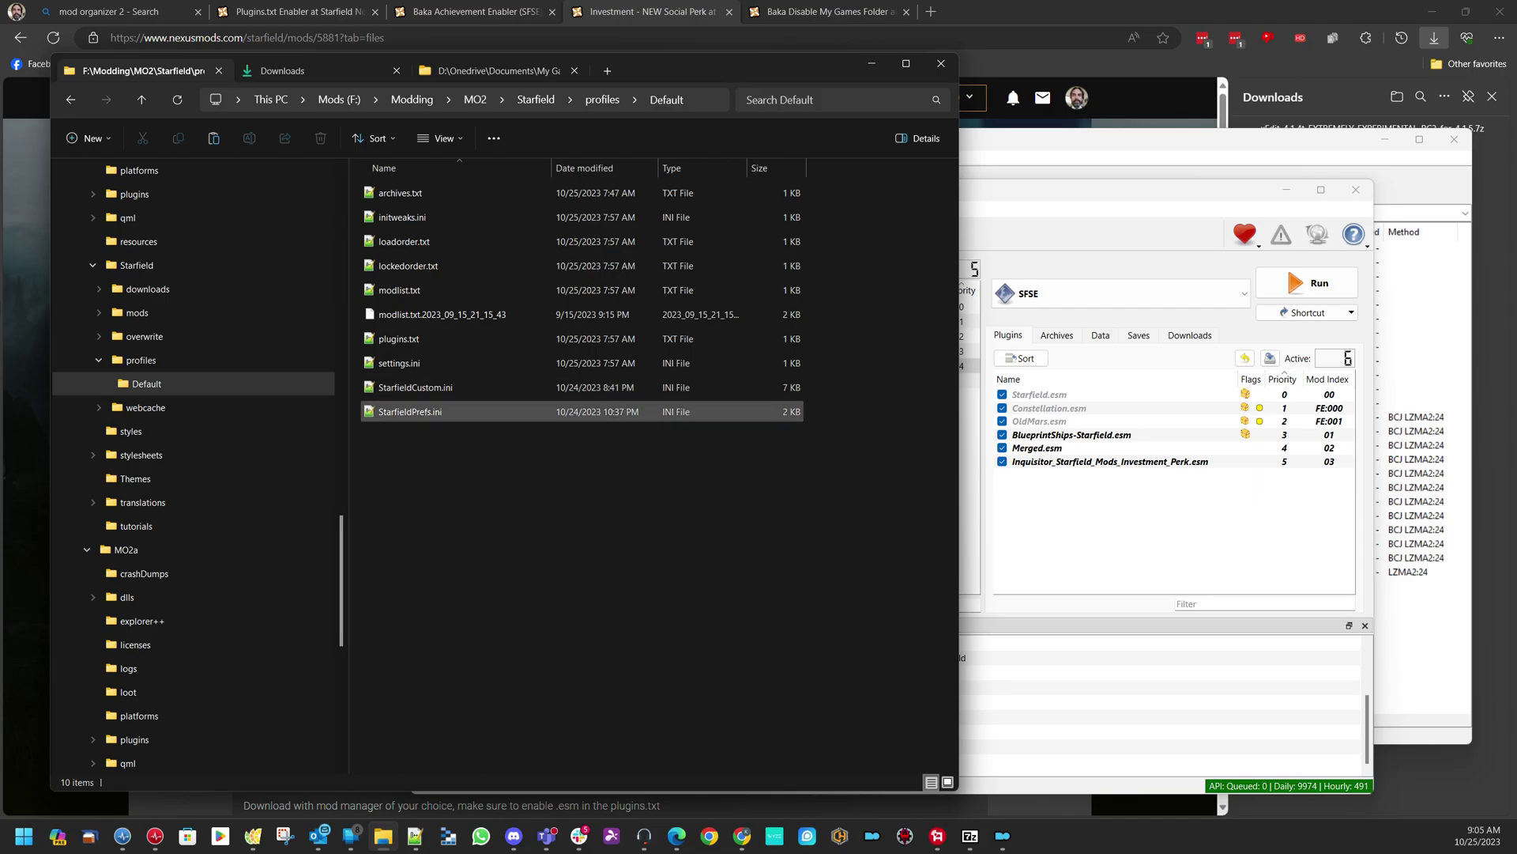
left_click(604, 387)
left_click(604, 412)
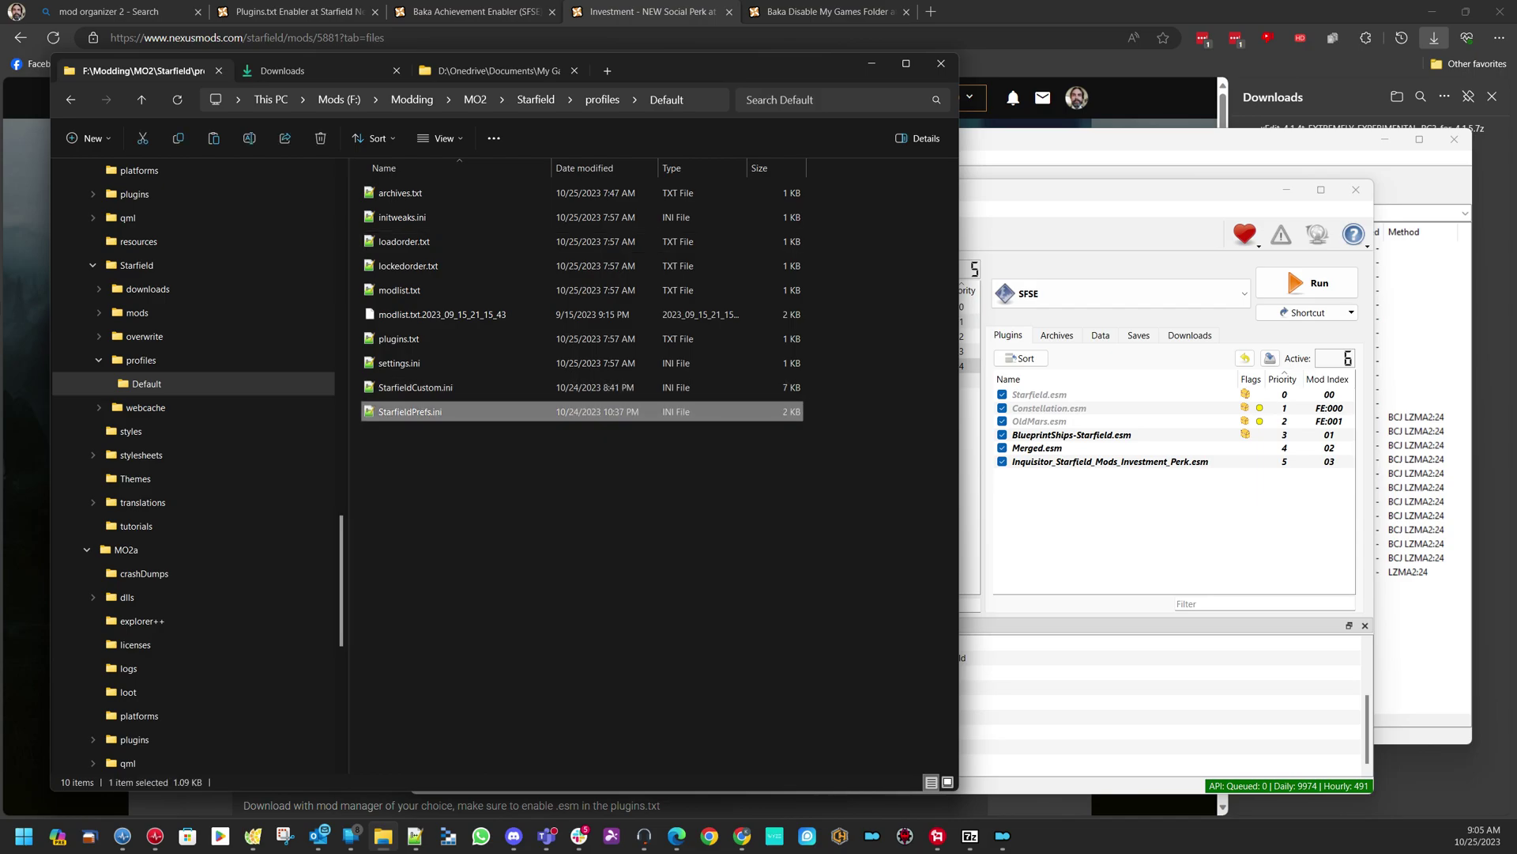
left_click(399, 338)
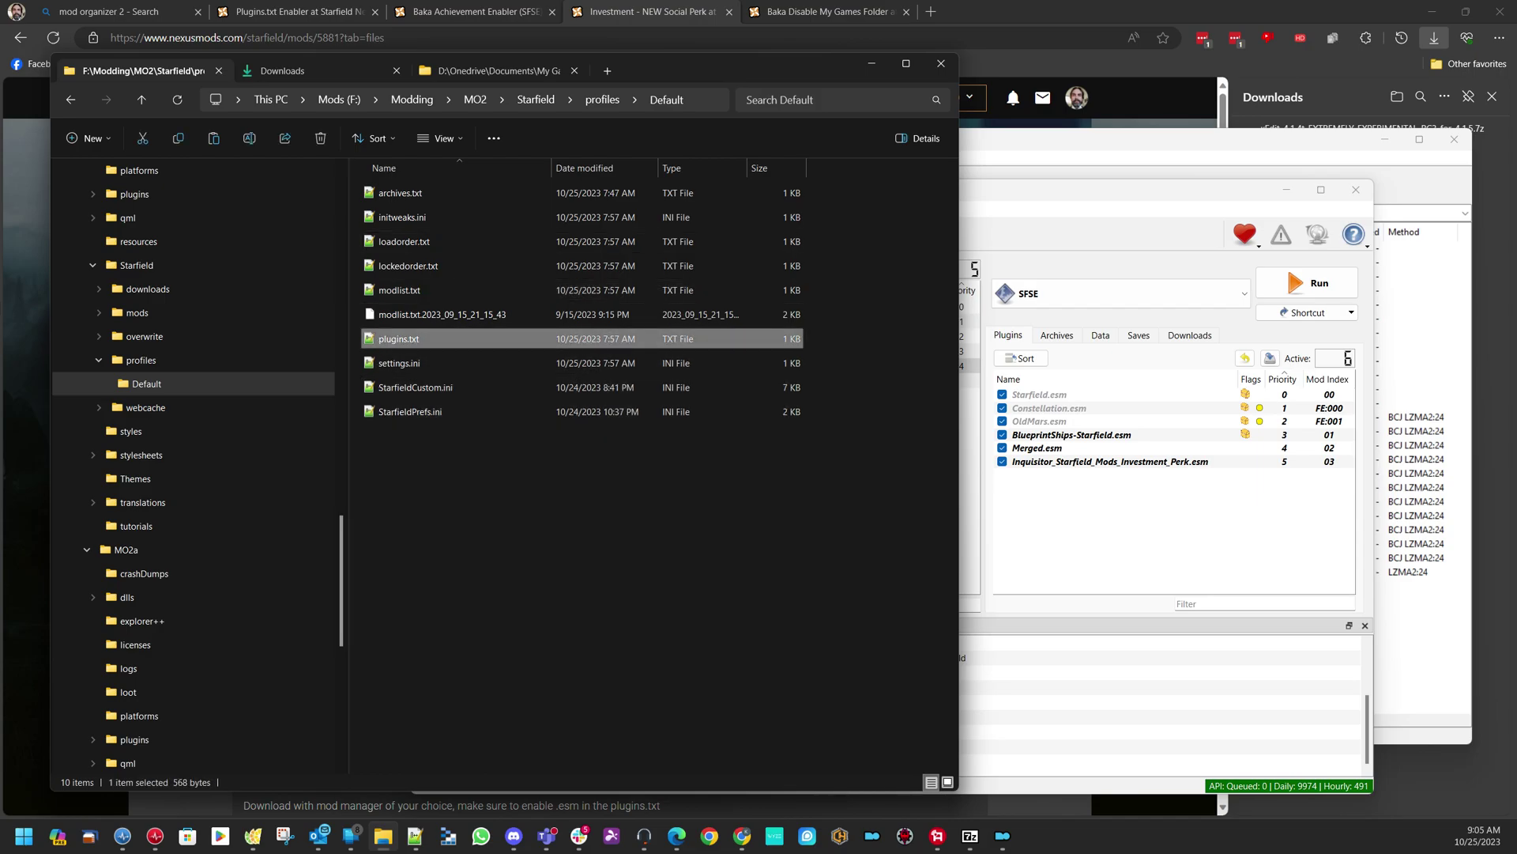
left_click(404, 241)
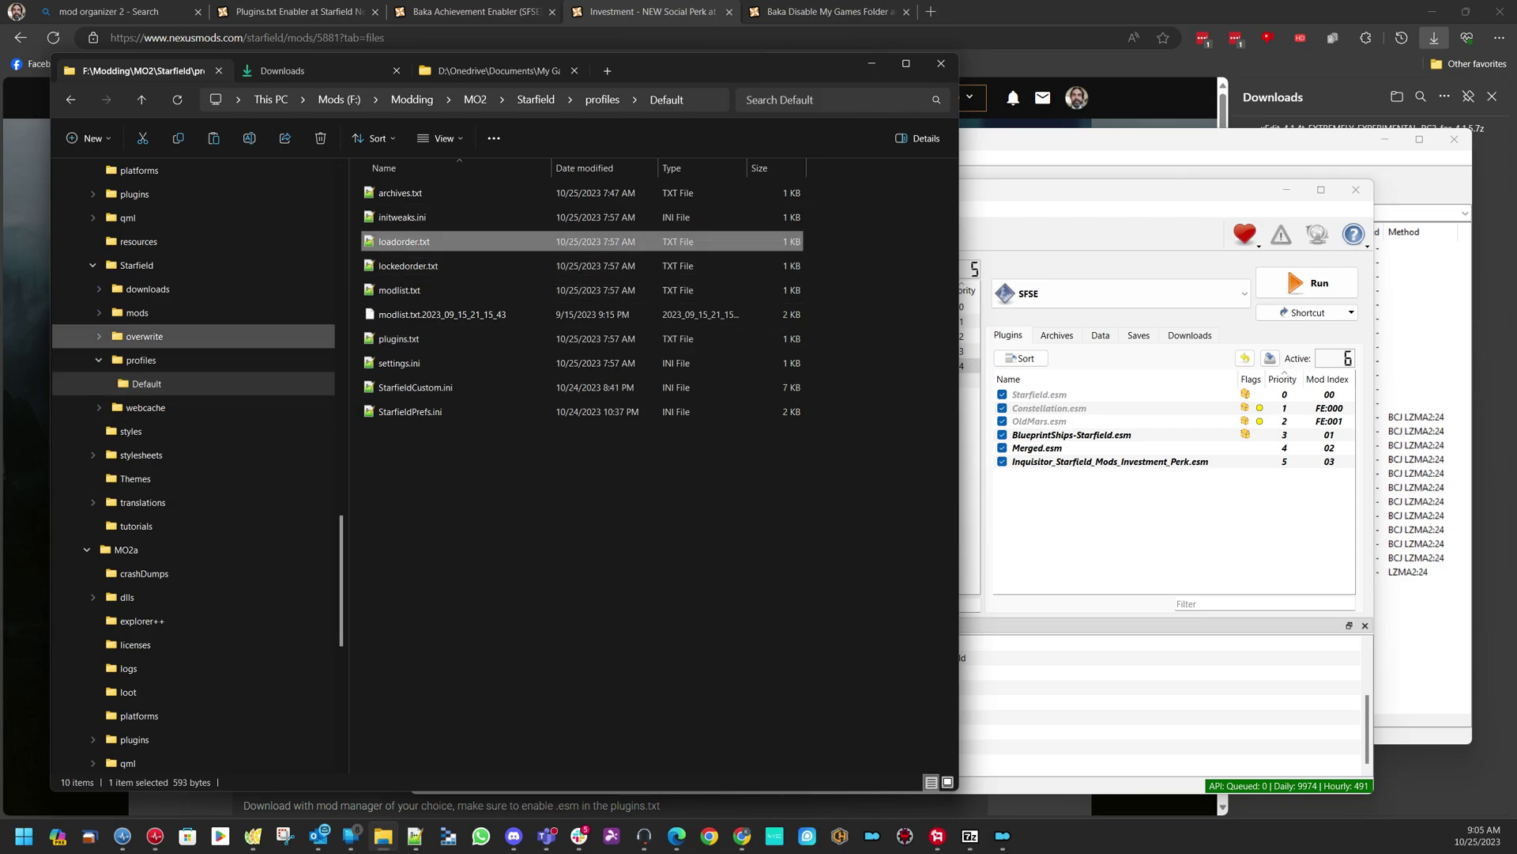
Examine the mods folders of MO2 and MO2a, and open MO2a's All in one - v3 (1.7.36.0) Address Library folder
left_click(137, 312)
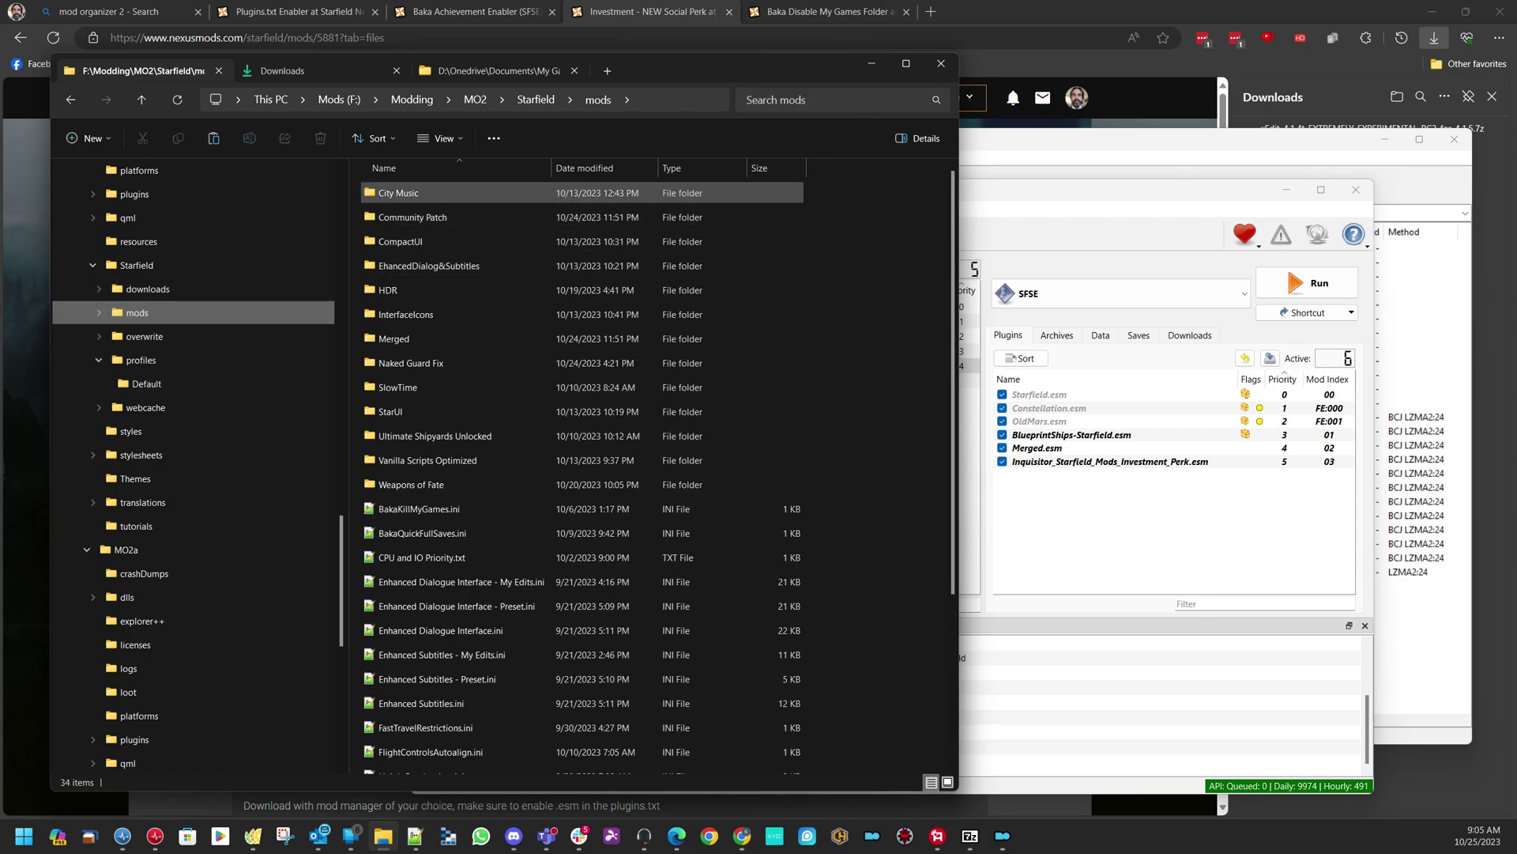
scroll(193, 419, "down", 4)
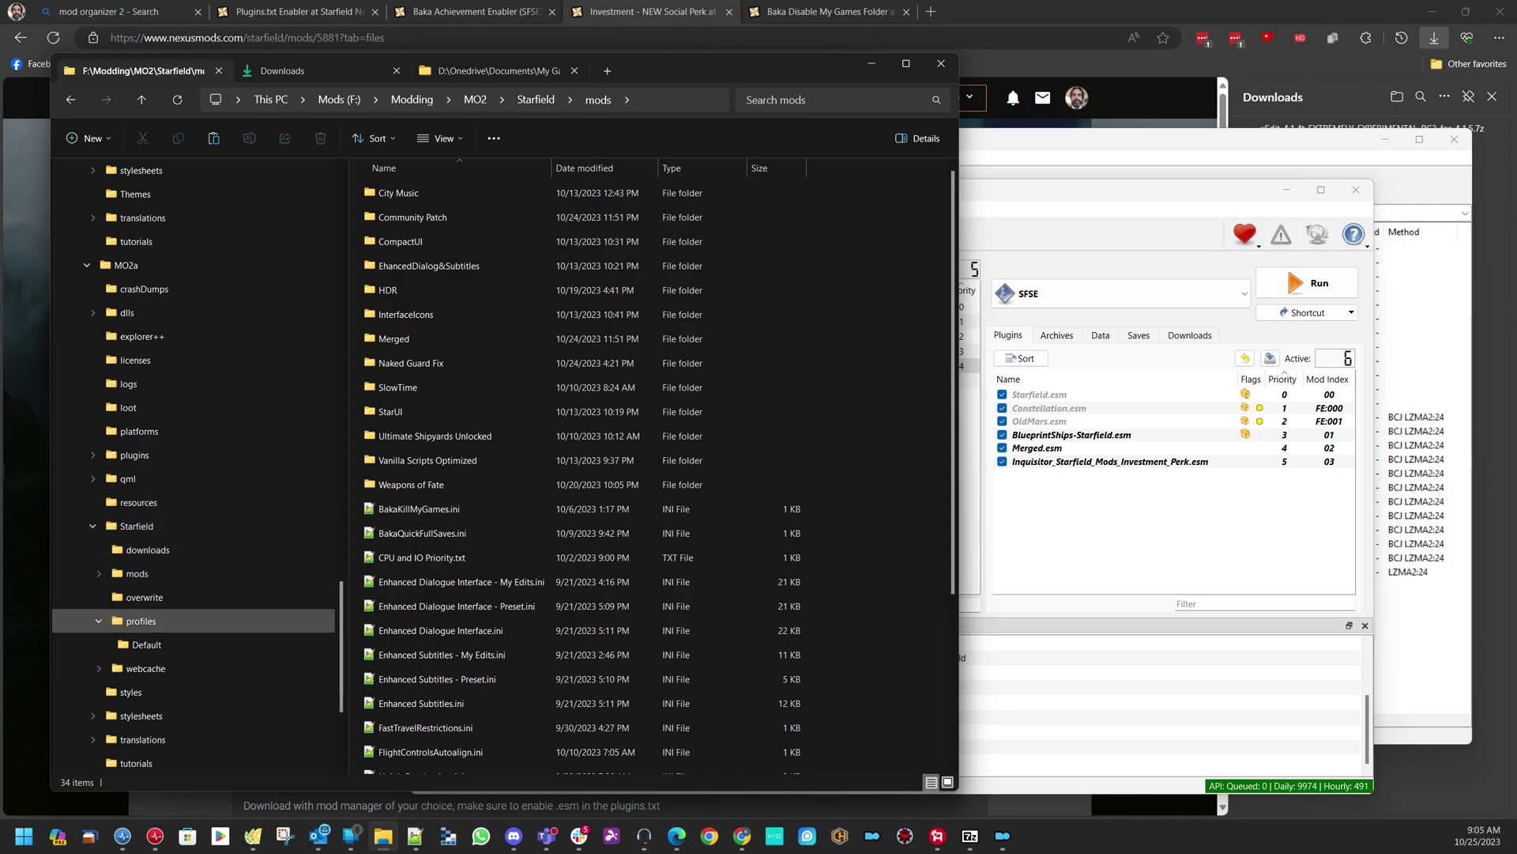
left_click(137, 573)
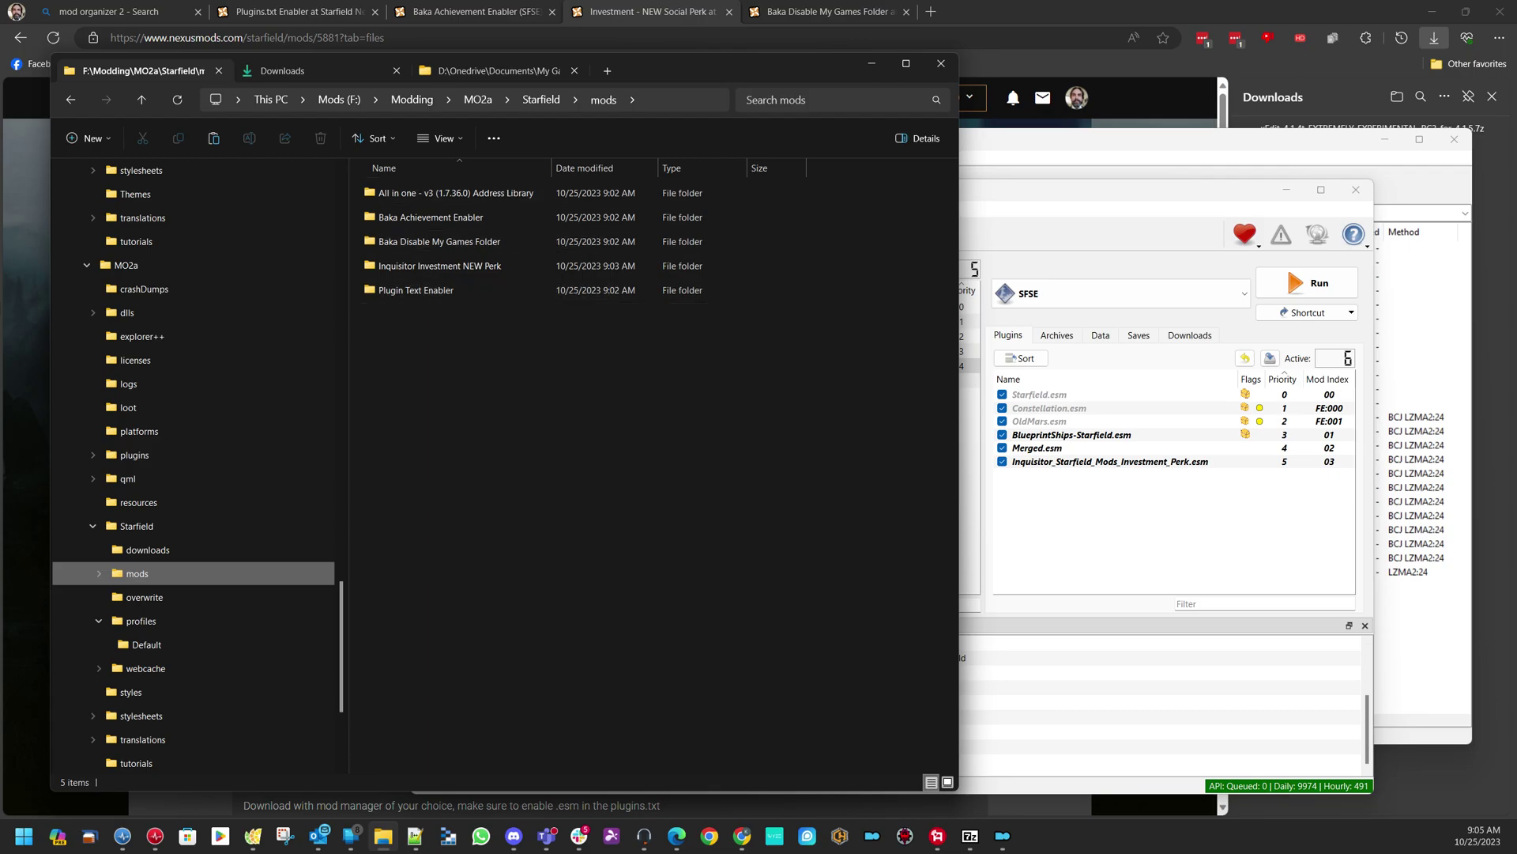
left_click(99, 573)
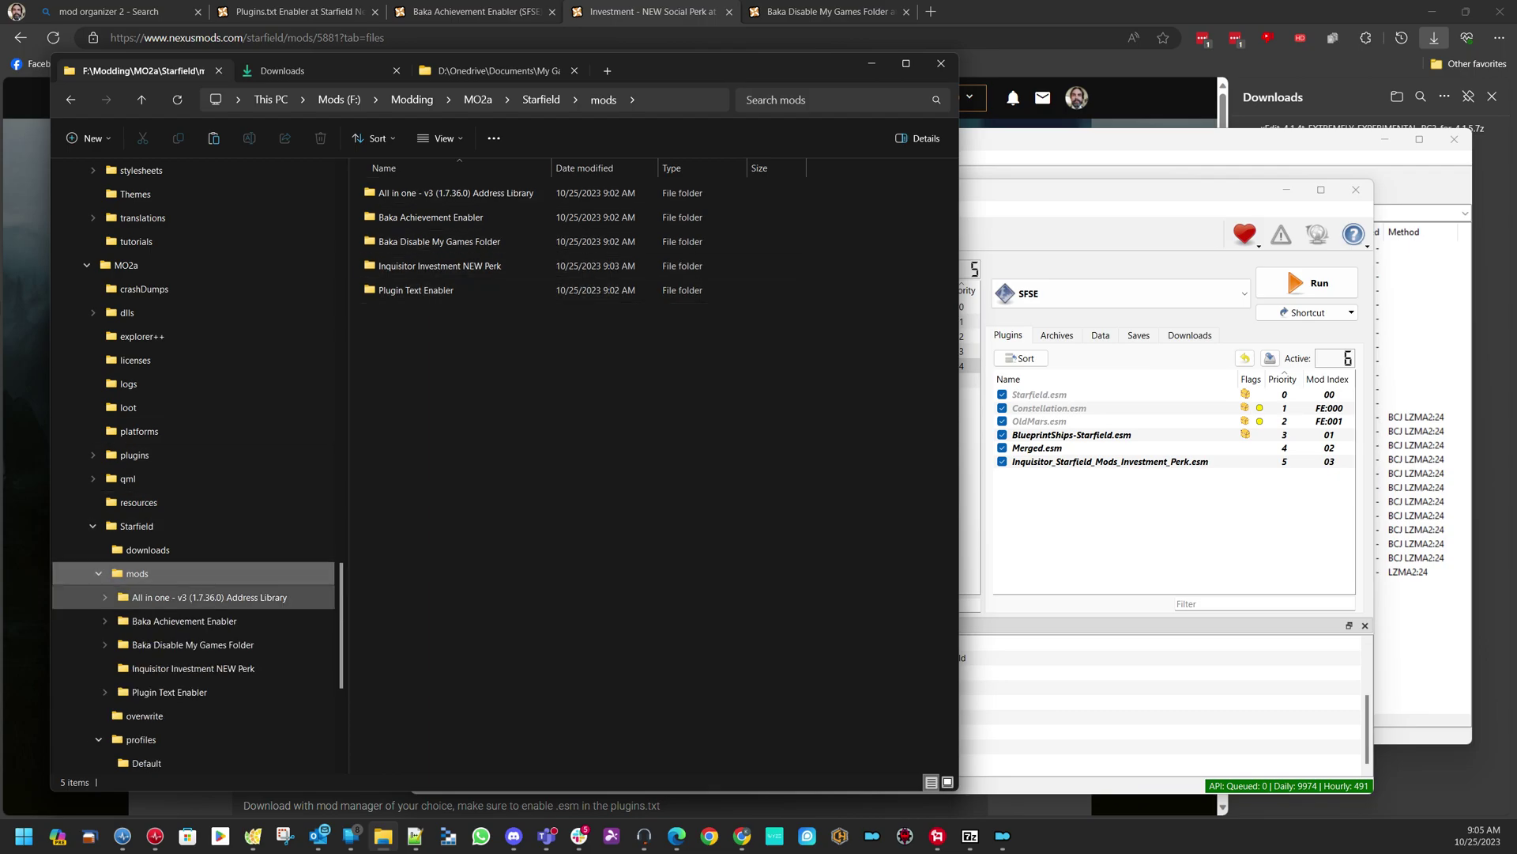
left_click(209, 597)
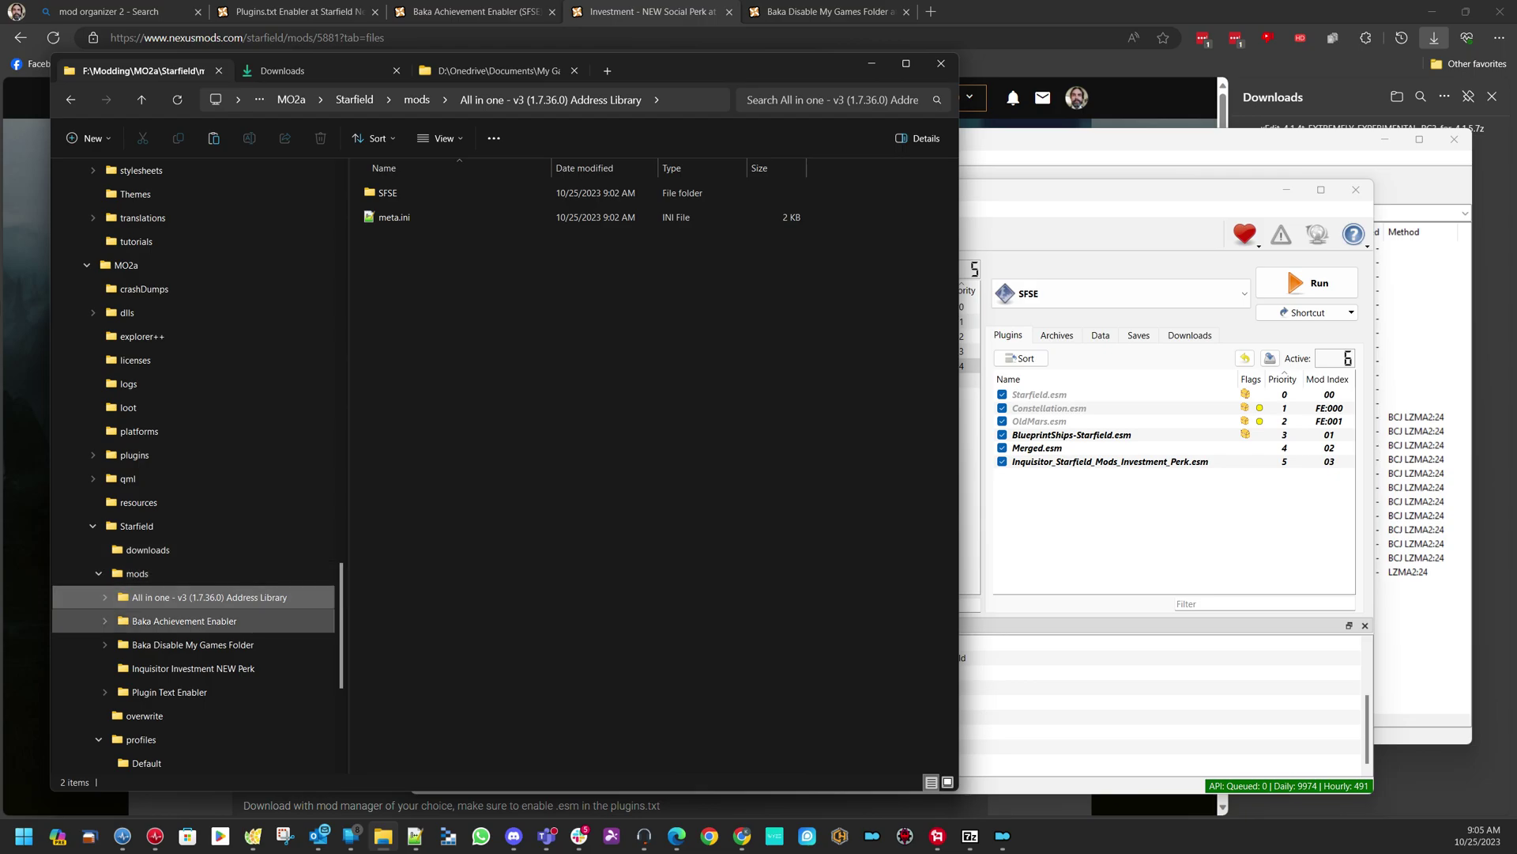
Examine the contents of MO2a's Baka Achievement Enabler, Address Library, Baka Disable My Games Folder, Inquisitor Investment NEW Perk and Plugin Text Enabler mod folders
left_click(184, 620)
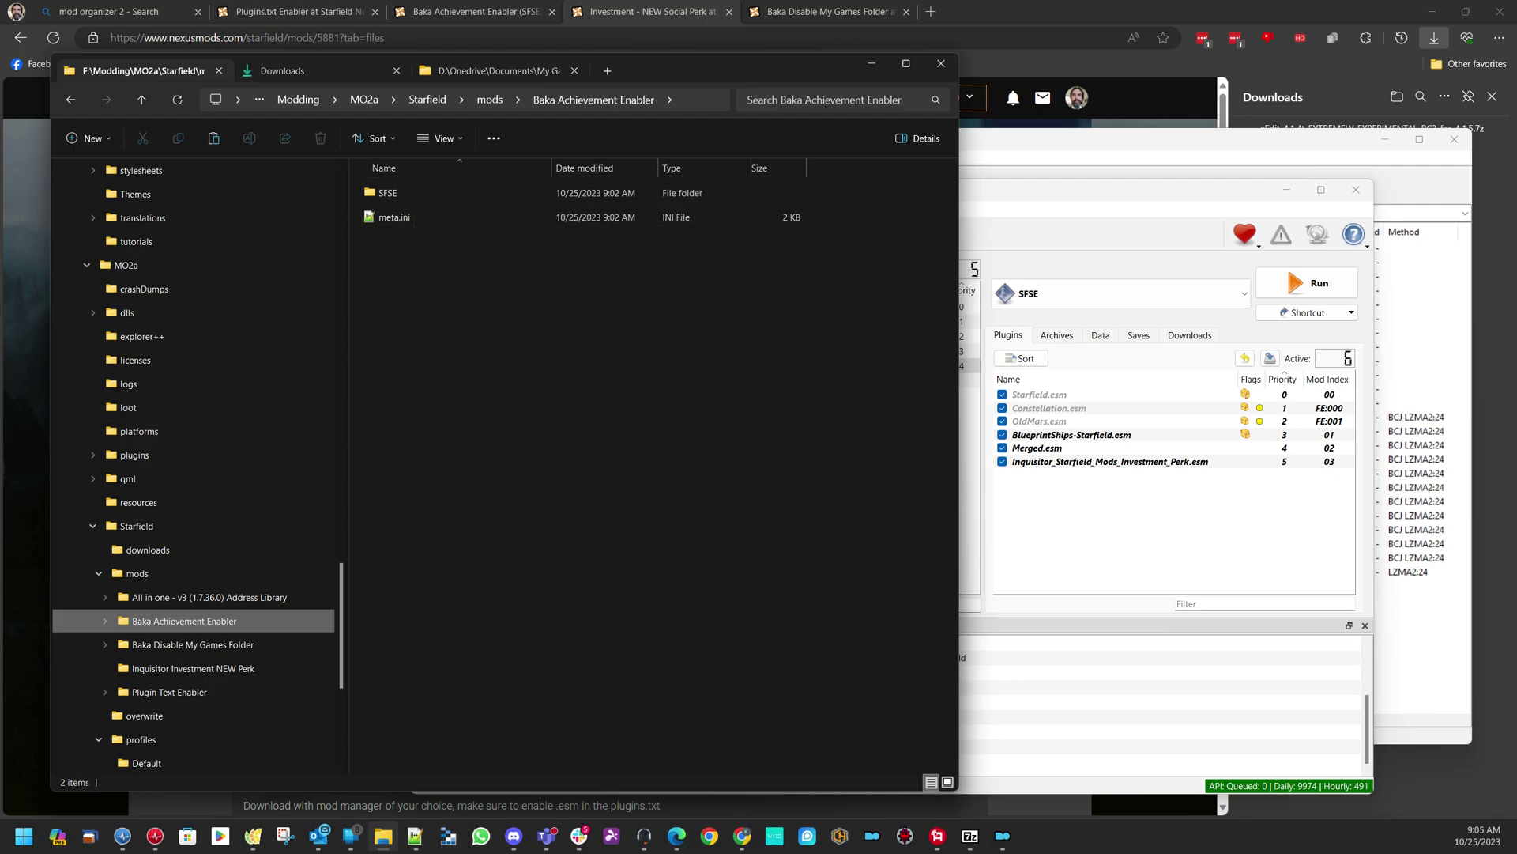
left_click(431, 193)
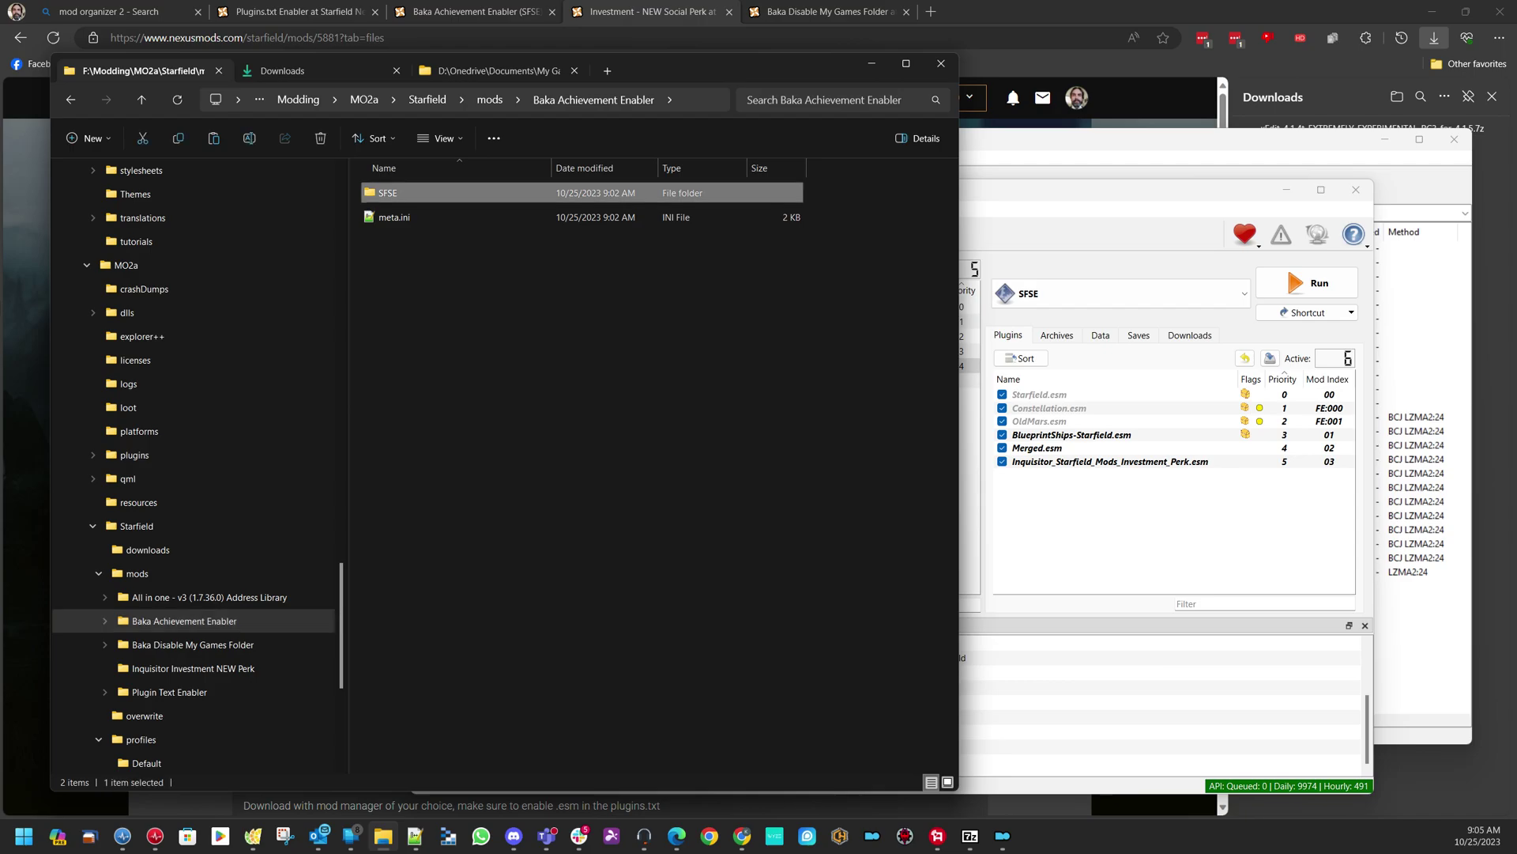
left_click(208, 597)
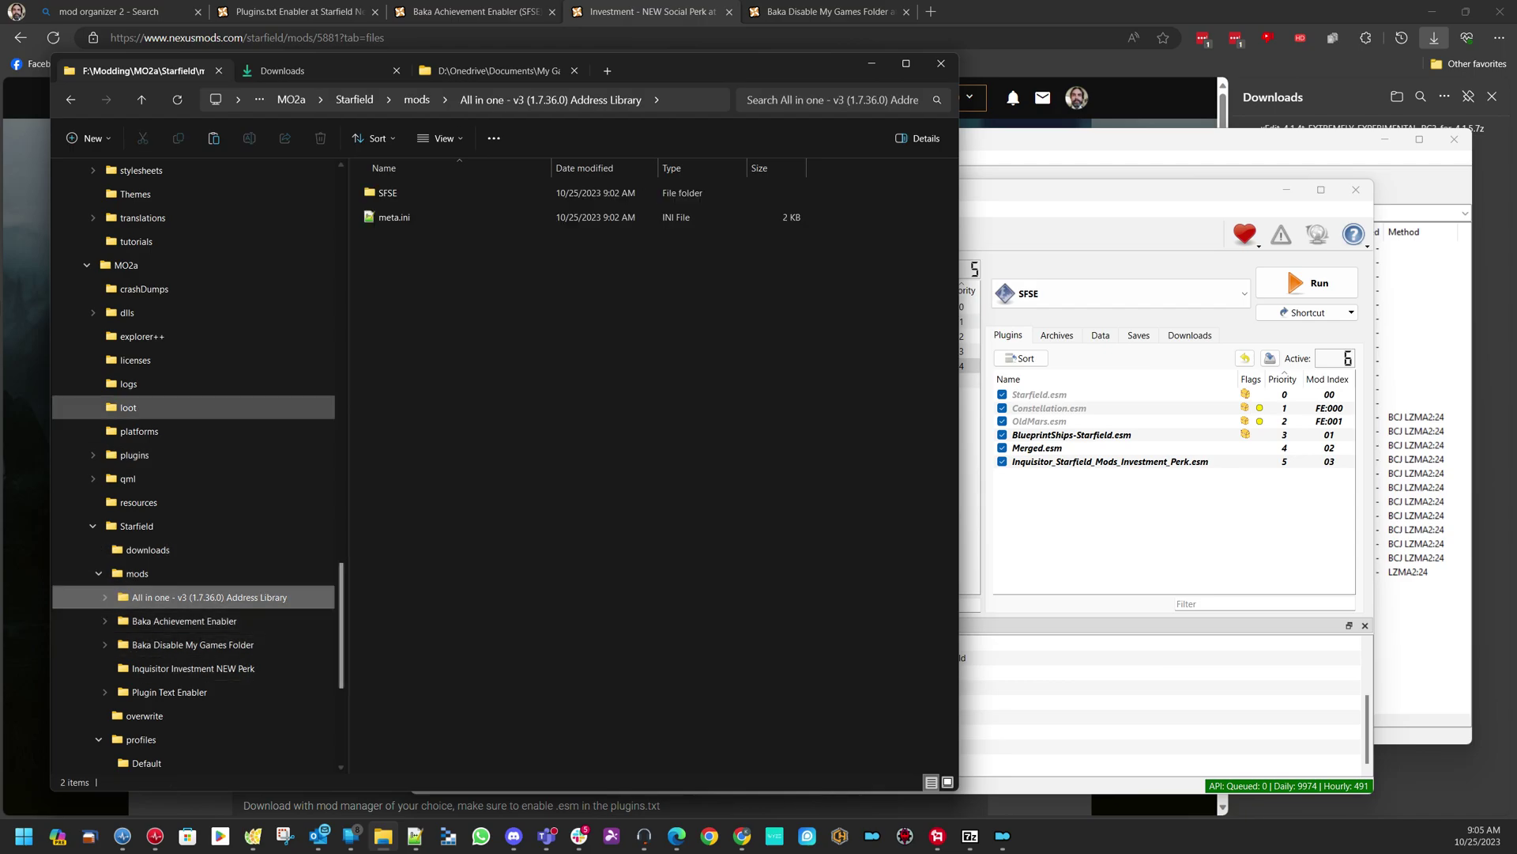
scroll(194, 475, "down", 3)
left_click(193, 430)
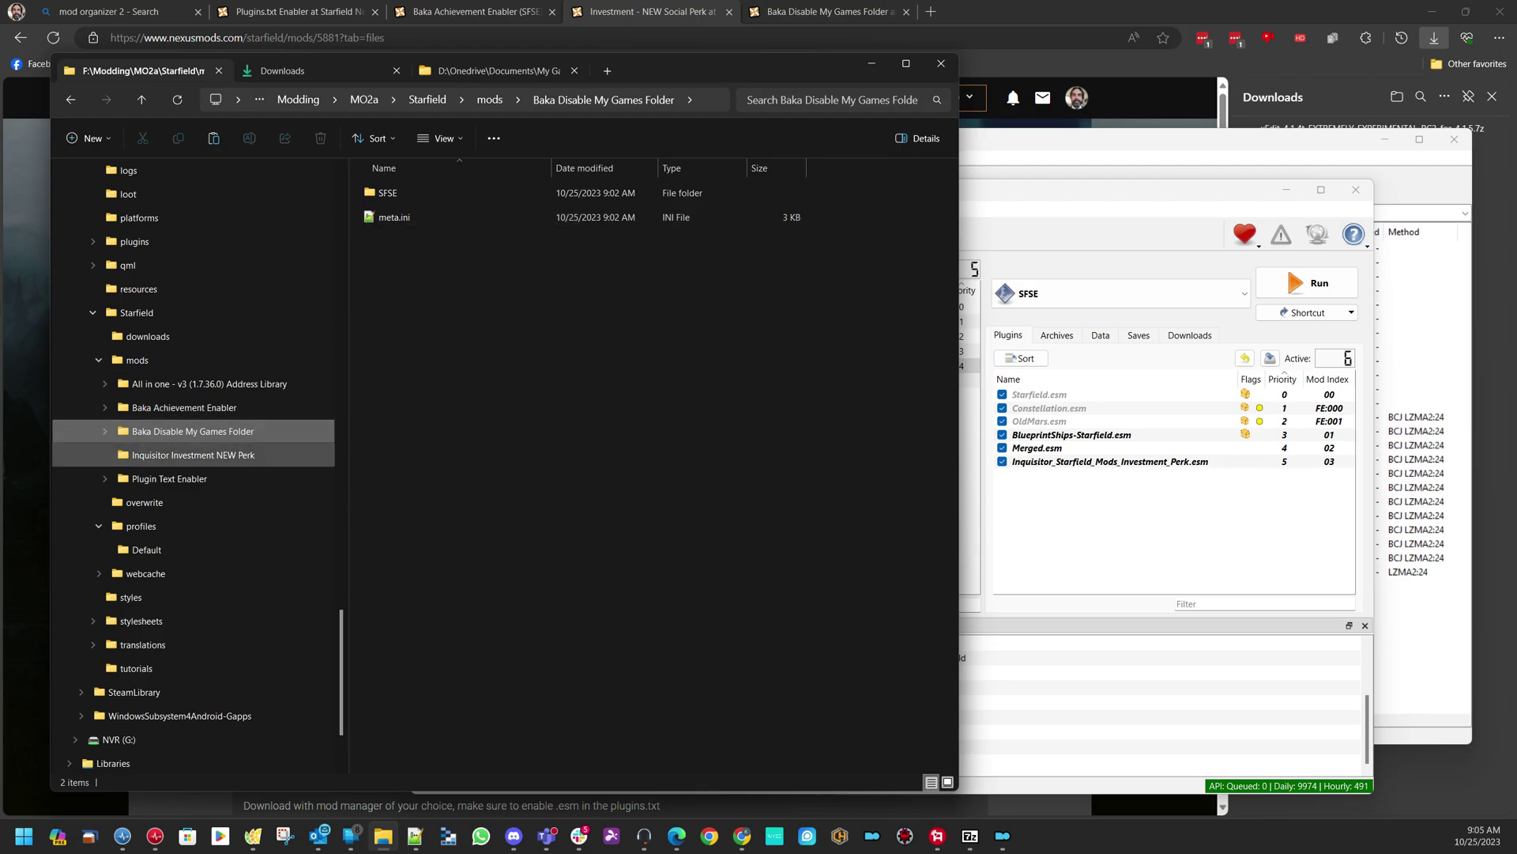
left_click(193, 454)
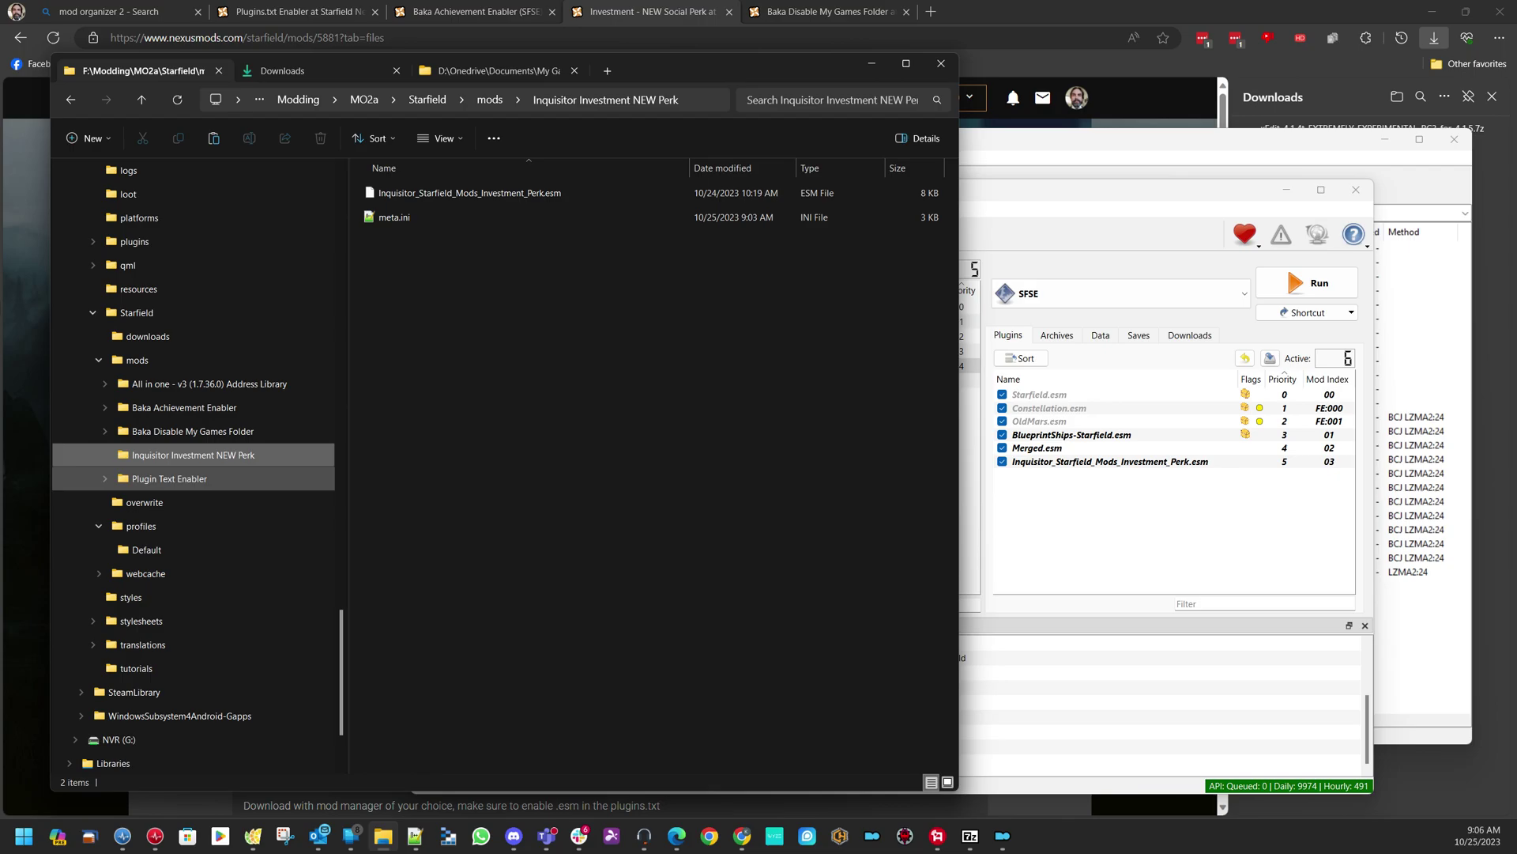
left_click(170, 479)
key("Down")
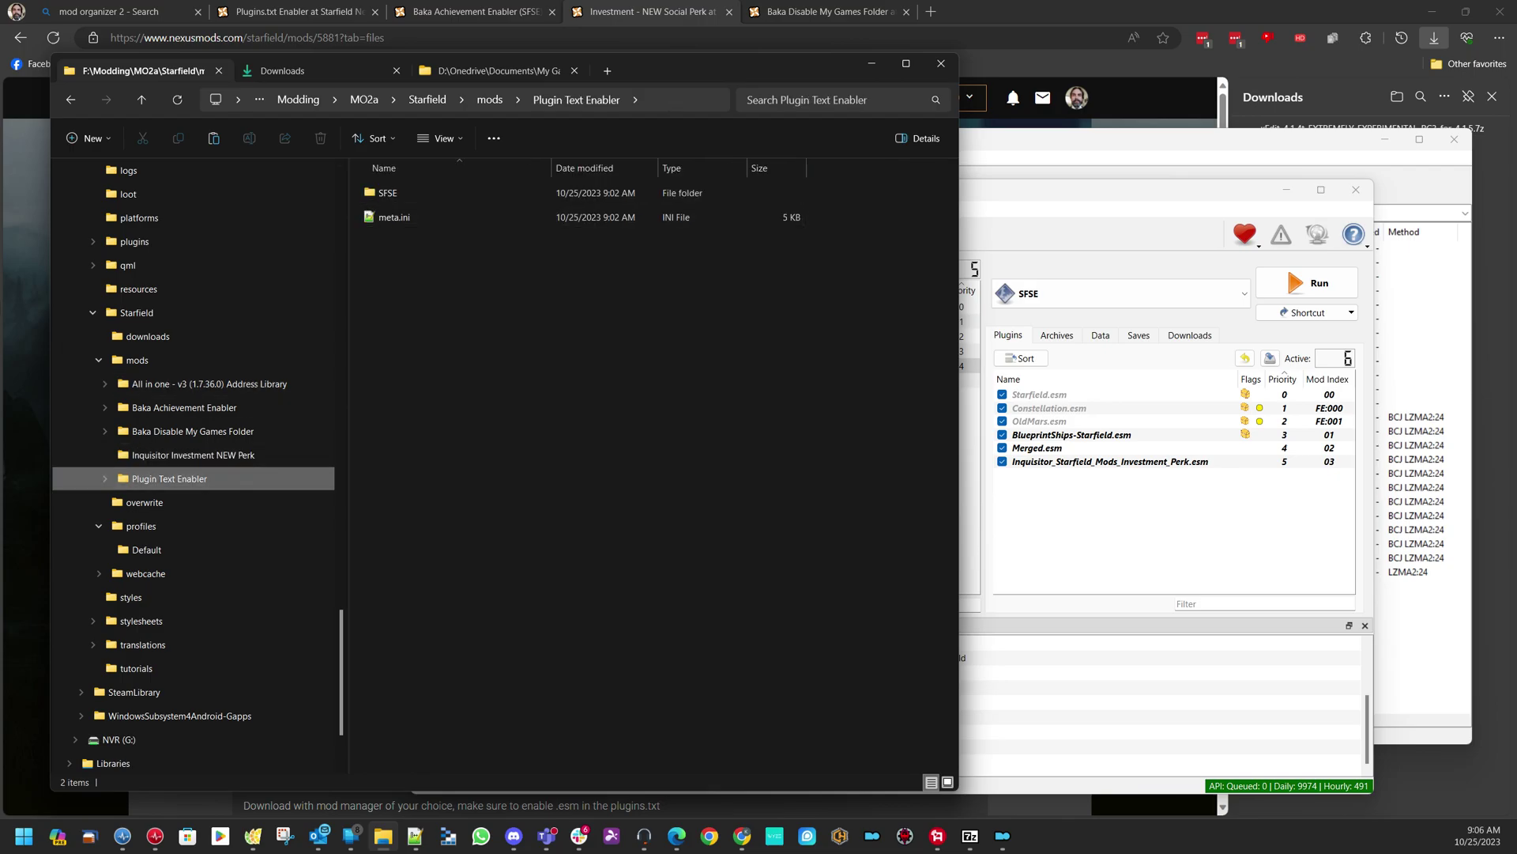
key("Up")
key("Down")
key("Up")
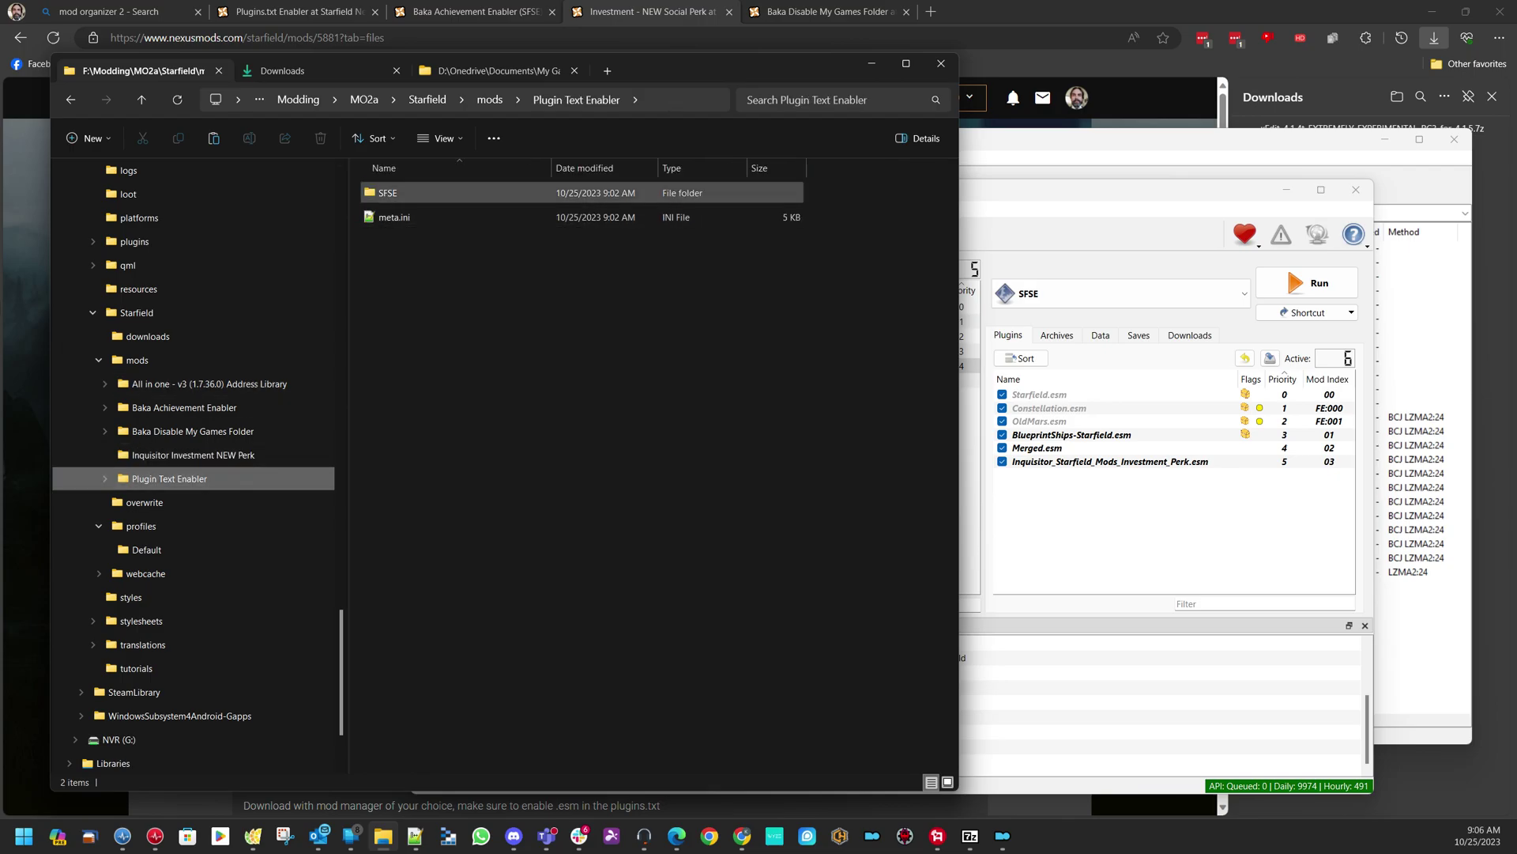
key("Up")
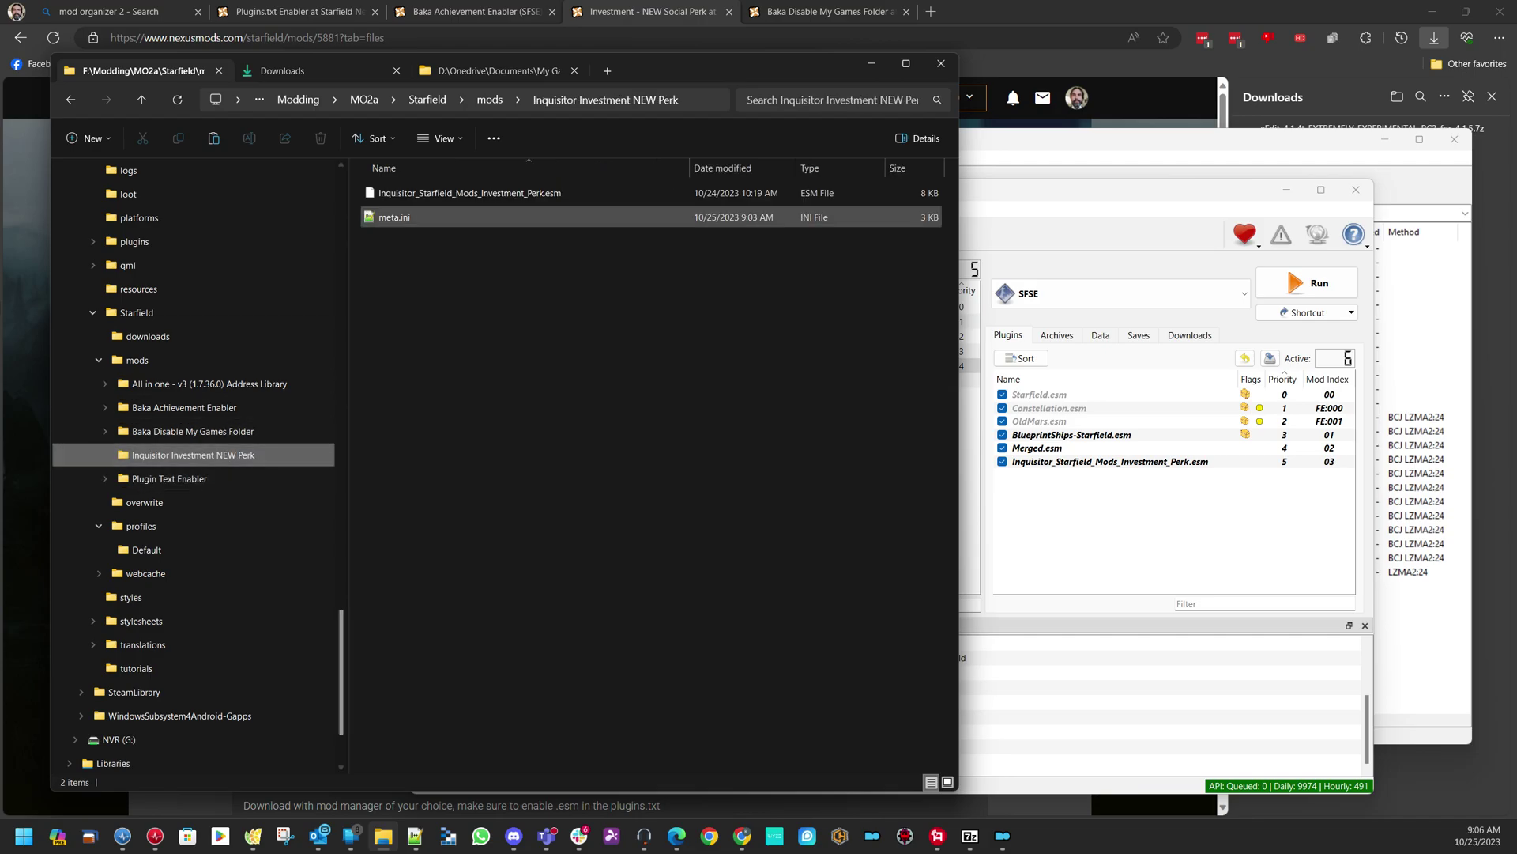
Create a folder named Textures inside the Inquisitor Investment NEW Perk mod folder, and delete it again
right_click(426, 298)
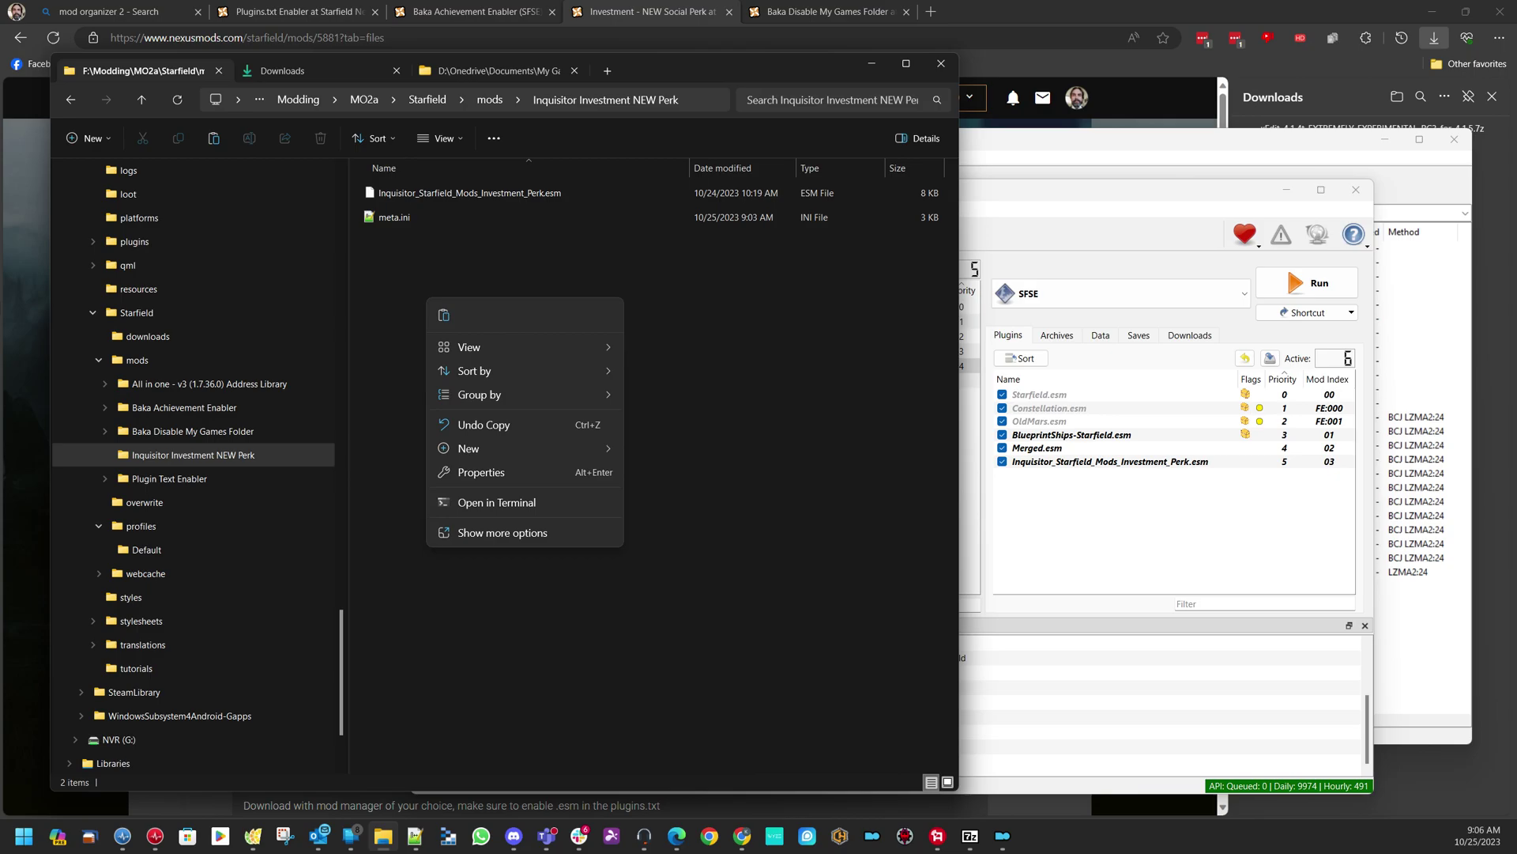
left_click(469, 448)
left_click(666, 451)
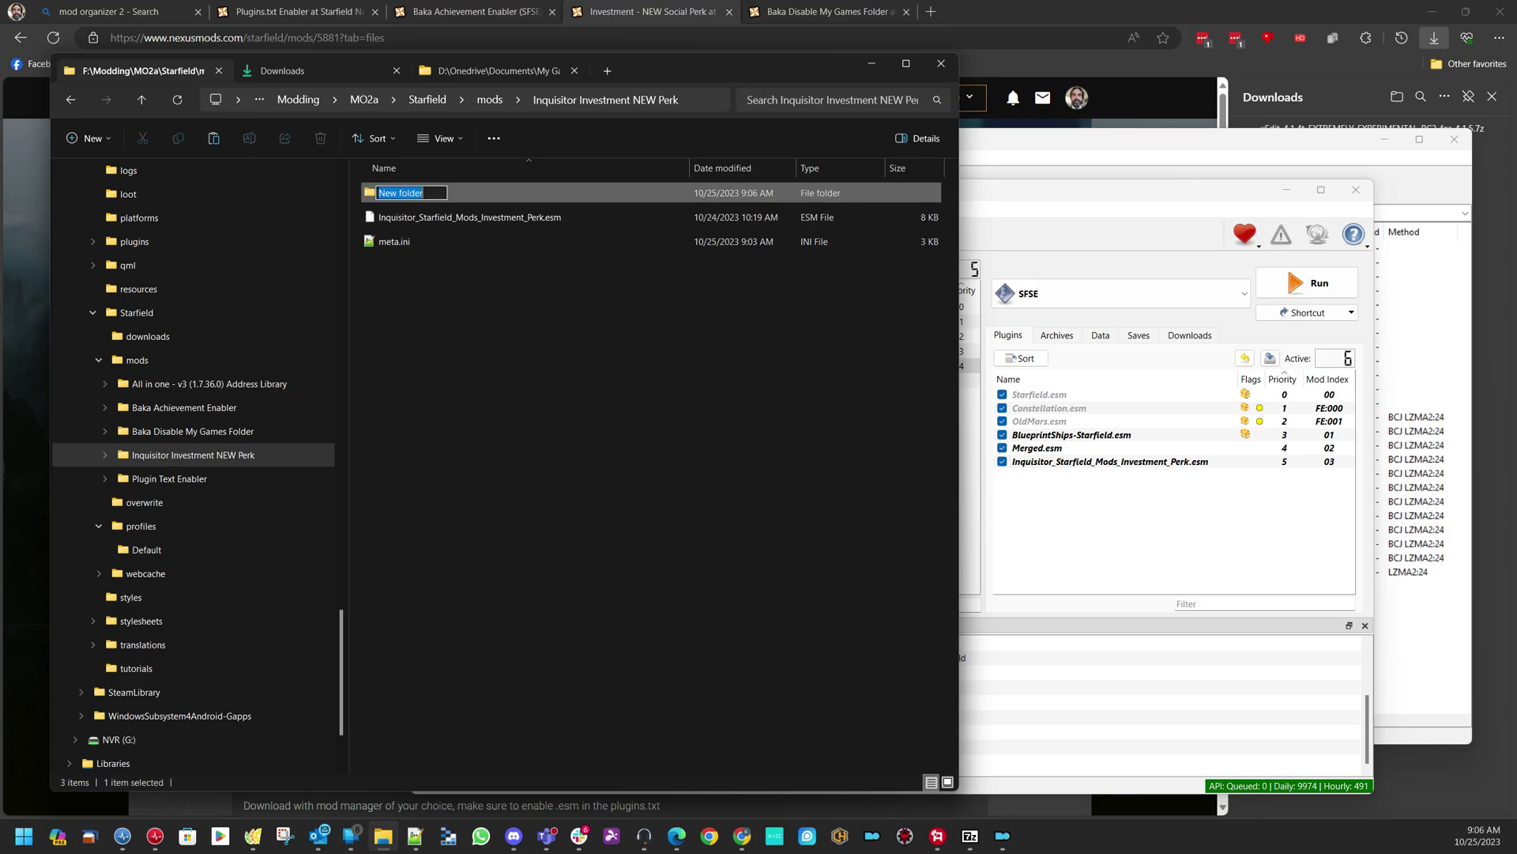
type("Texture")
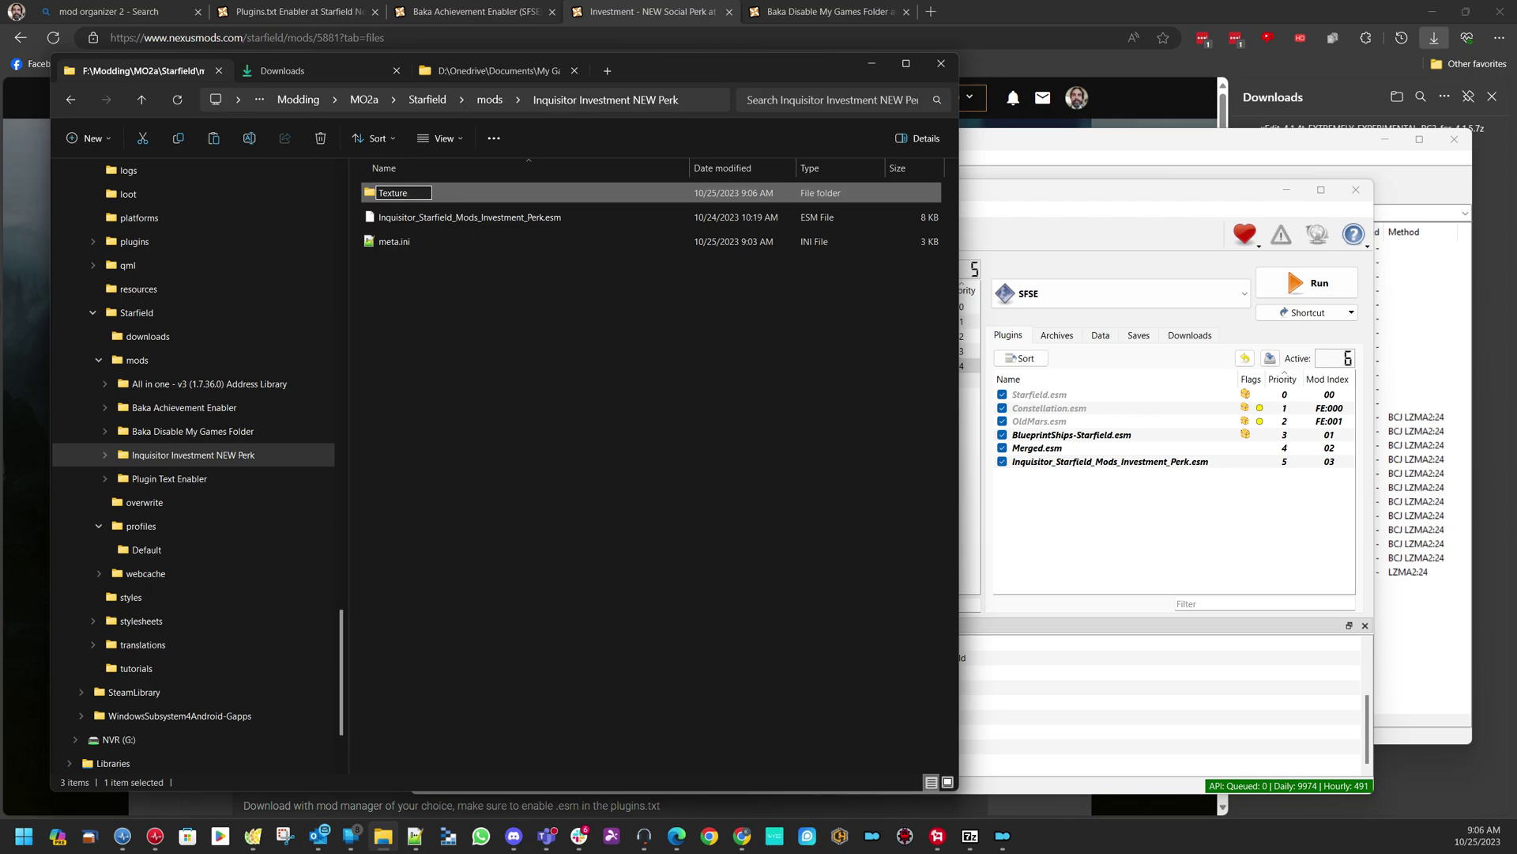
type("s")
key("Return")
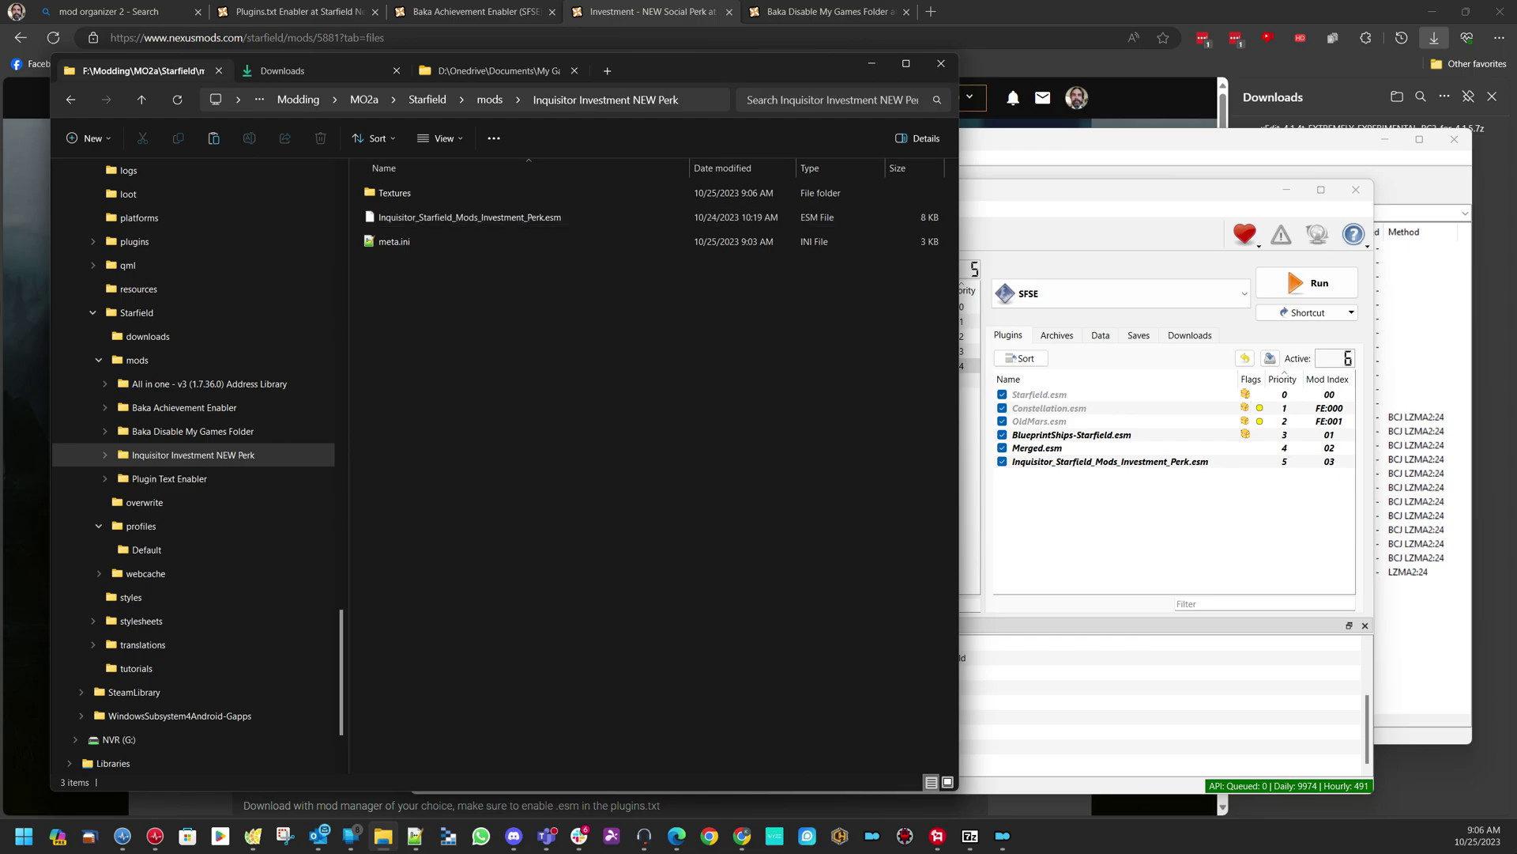
left_click(395, 193)
key("Delete")
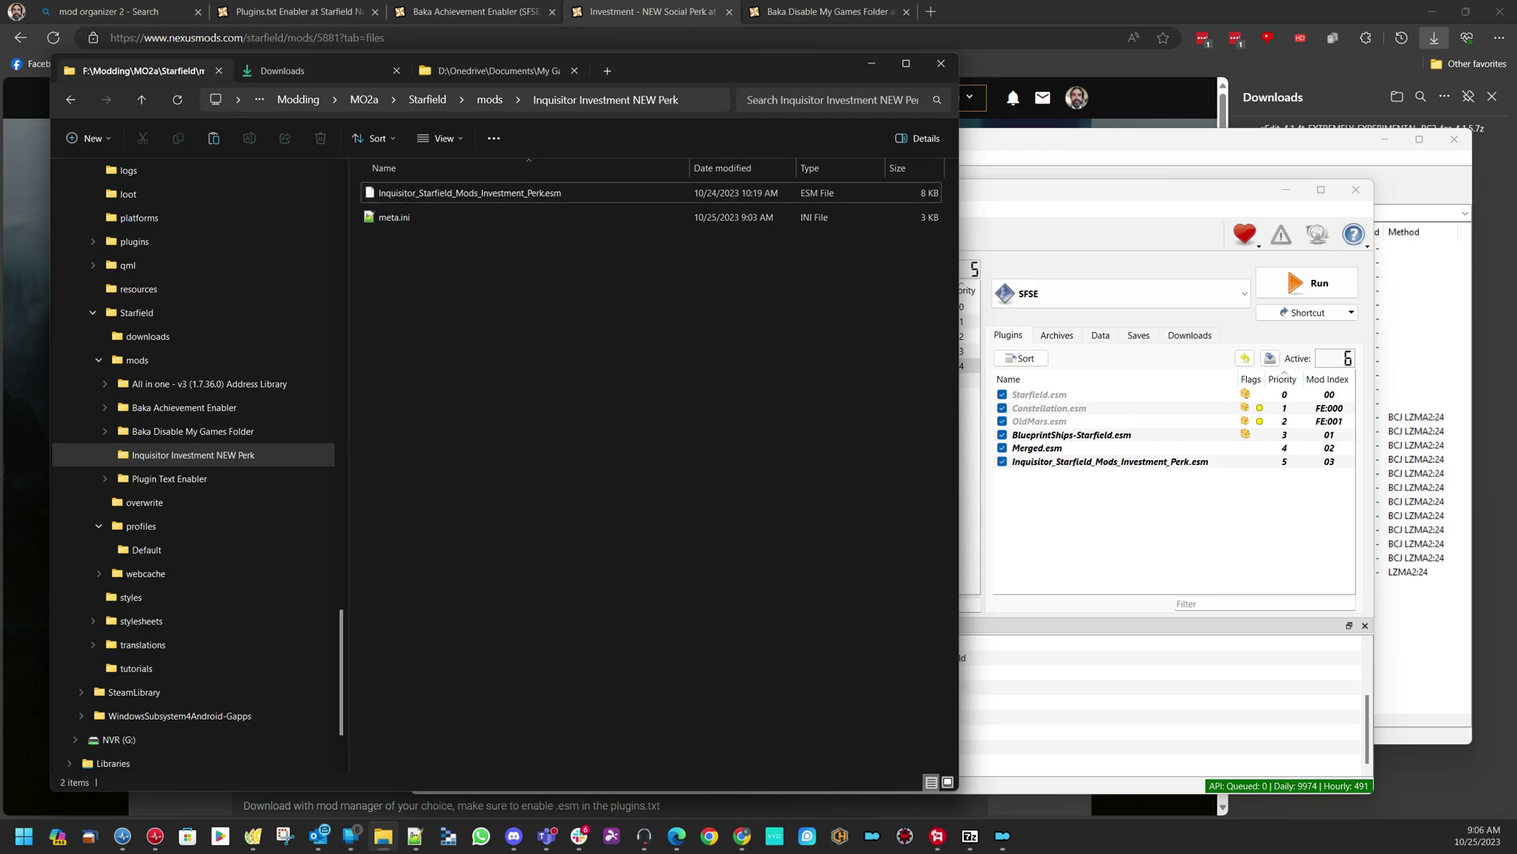
Compare the contents of MO2a's individual mod folders again and return to the parent mods folder
left_click(192, 431)
left_click(192, 455)
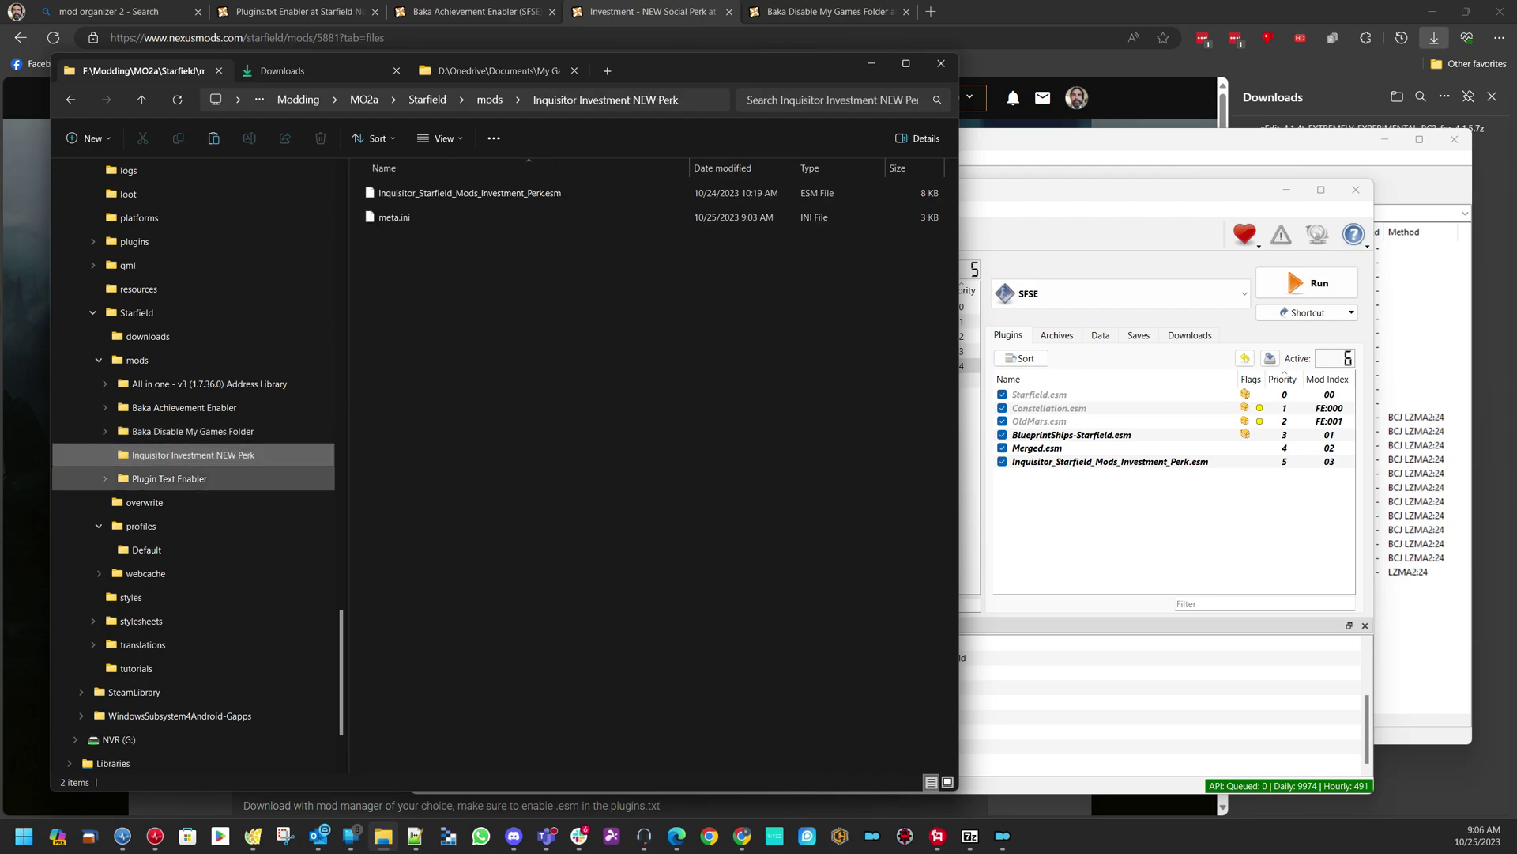
left_click(168, 478)
left_click(192, 431)
left_click(183, 407)
key("Up")
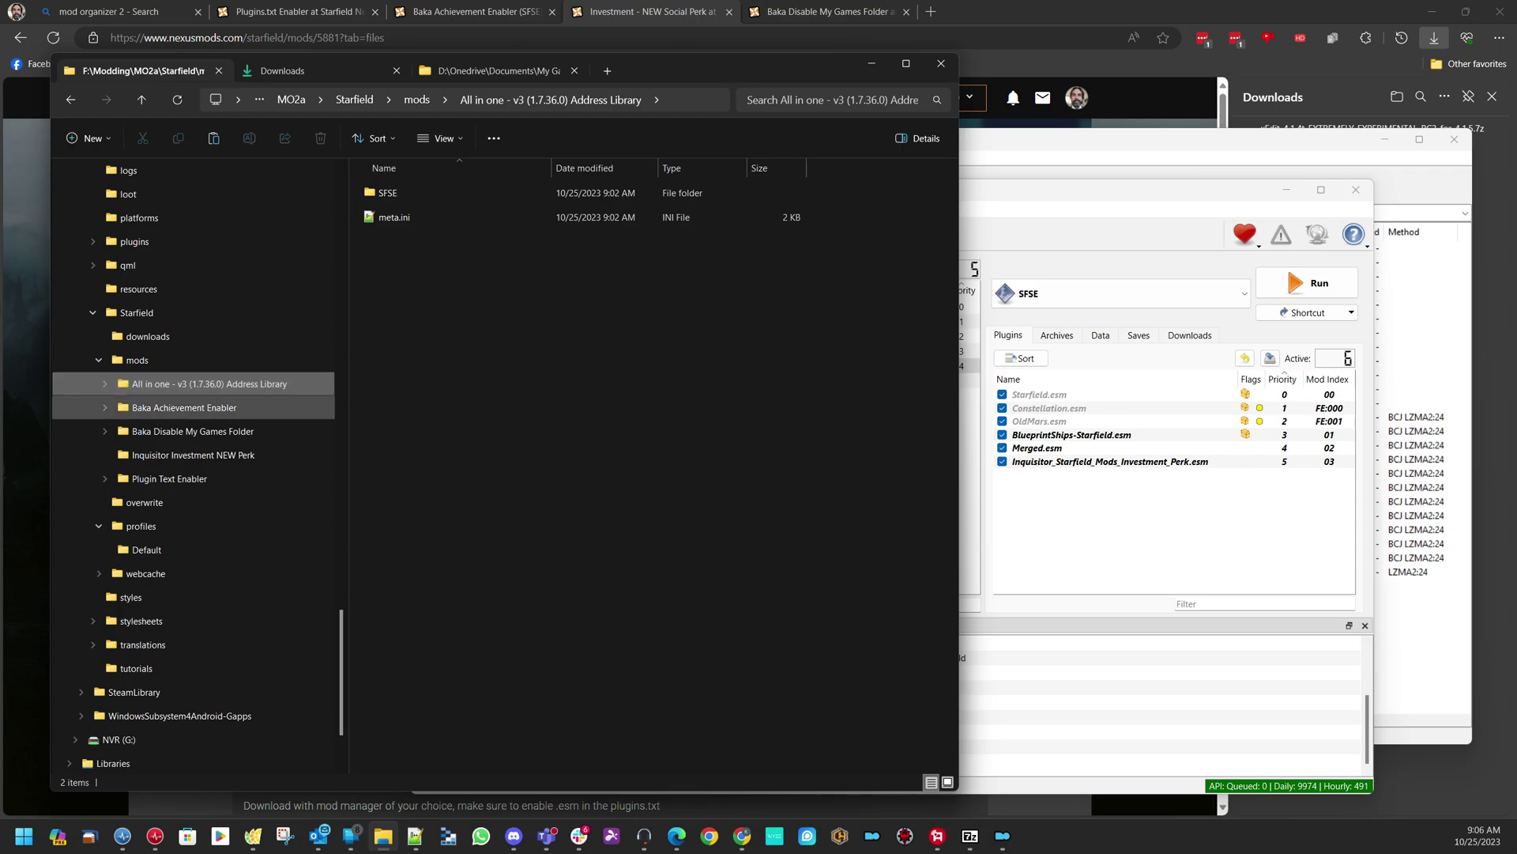
left_click(192, 454)
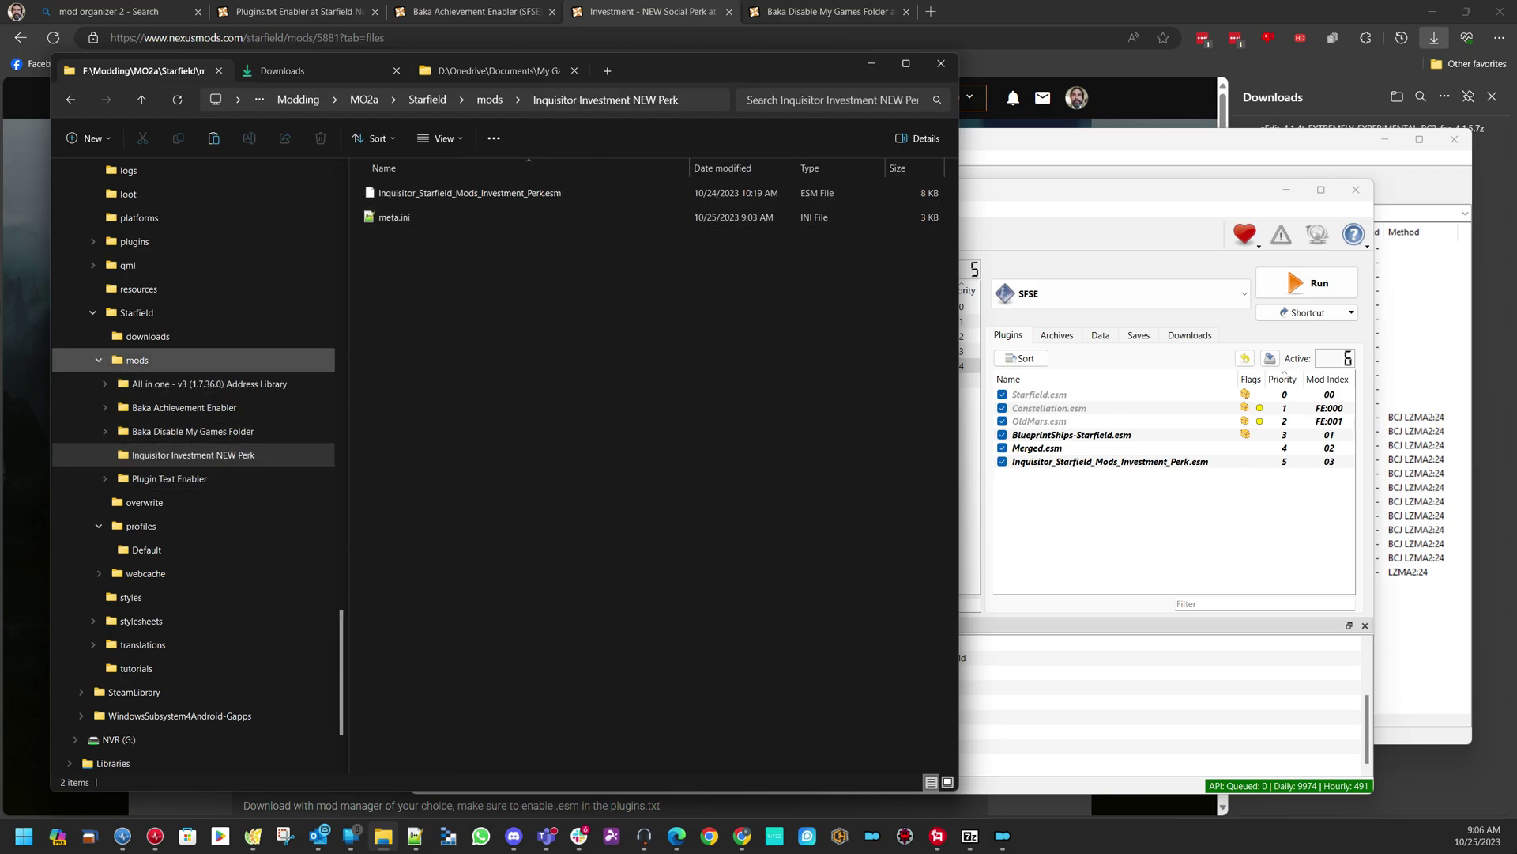
left_click(138, 360)
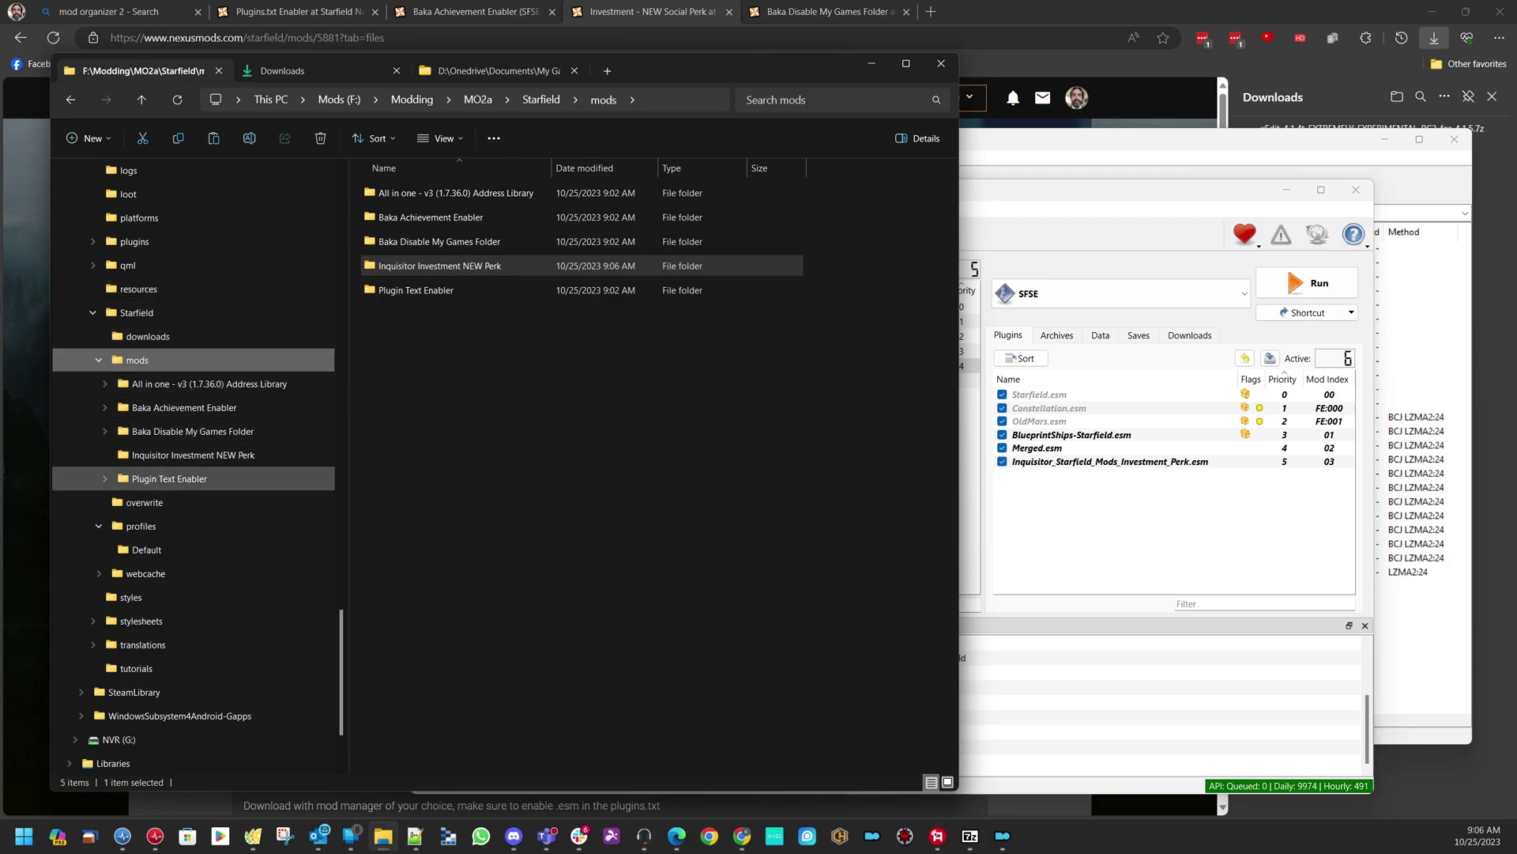
In a new File Explorer tab, open the Main Game - Starfield shortcut on the Desktop and point out the executables there
left_click(282, 71)
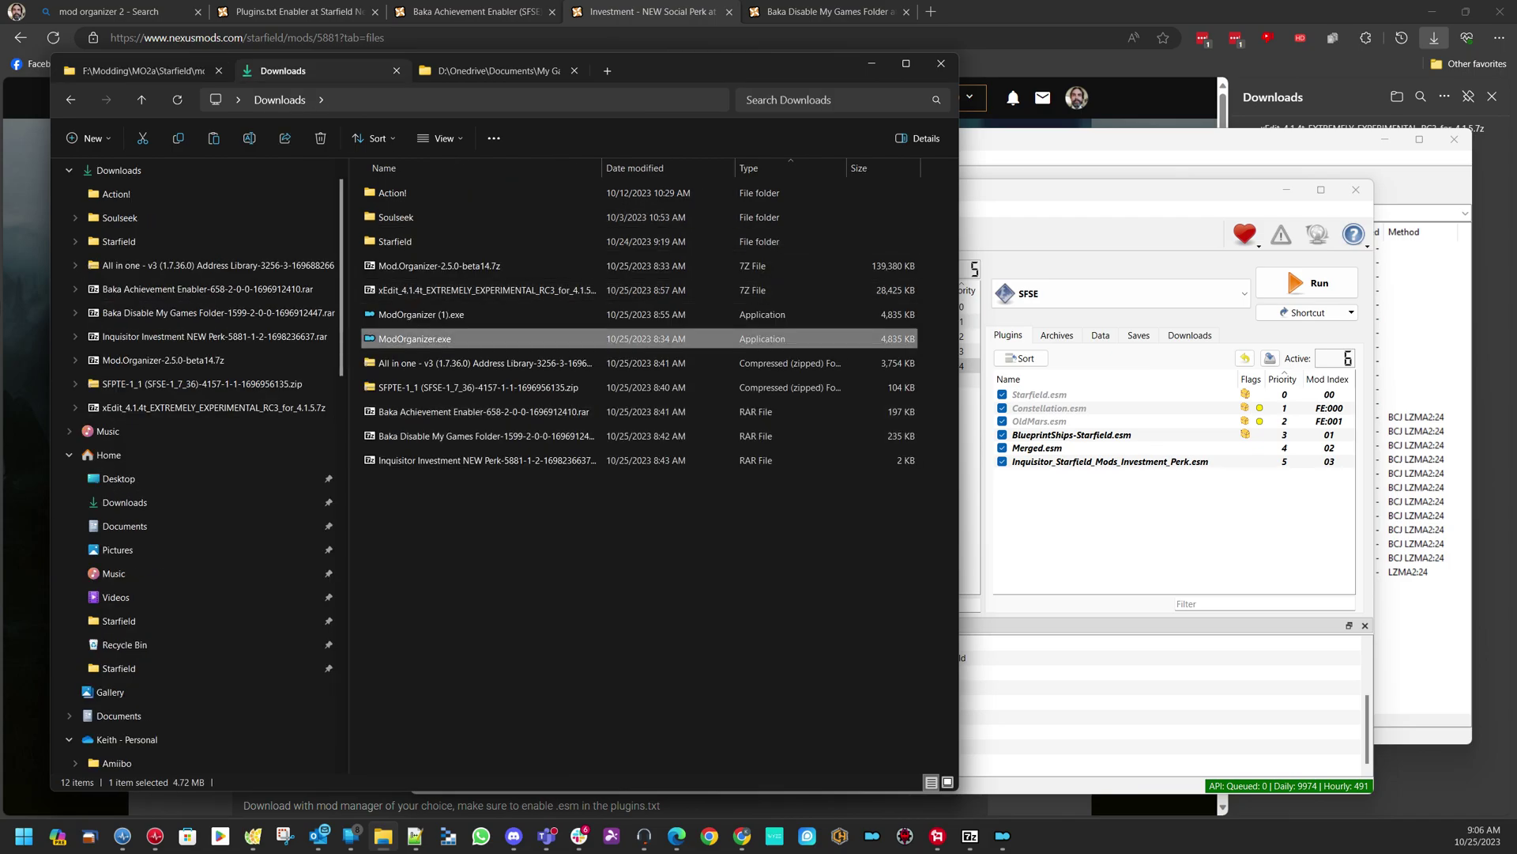
left_click(606, 70)
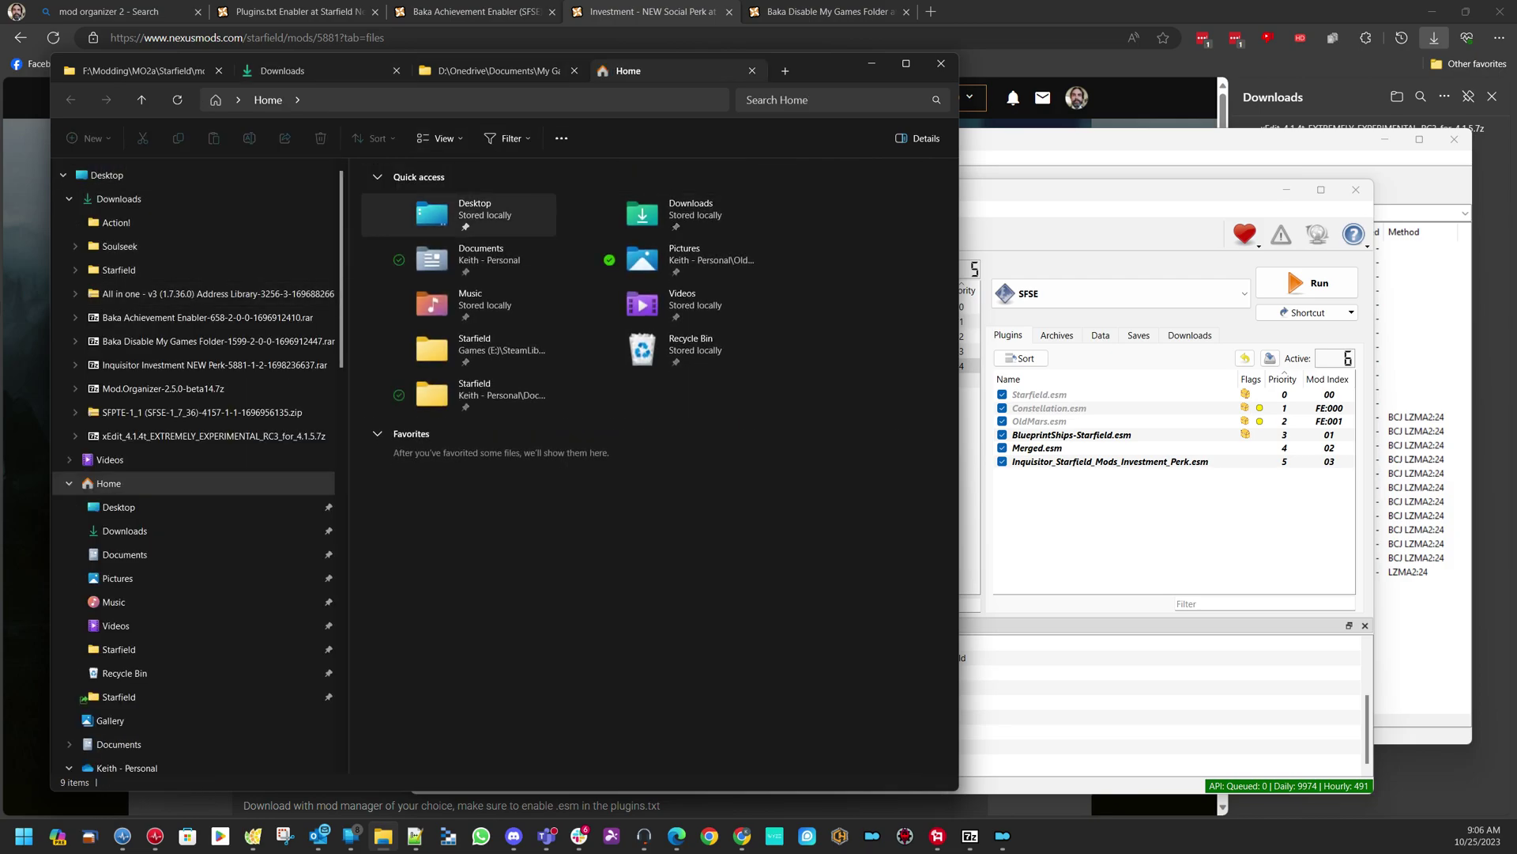
double_click(458, 214)
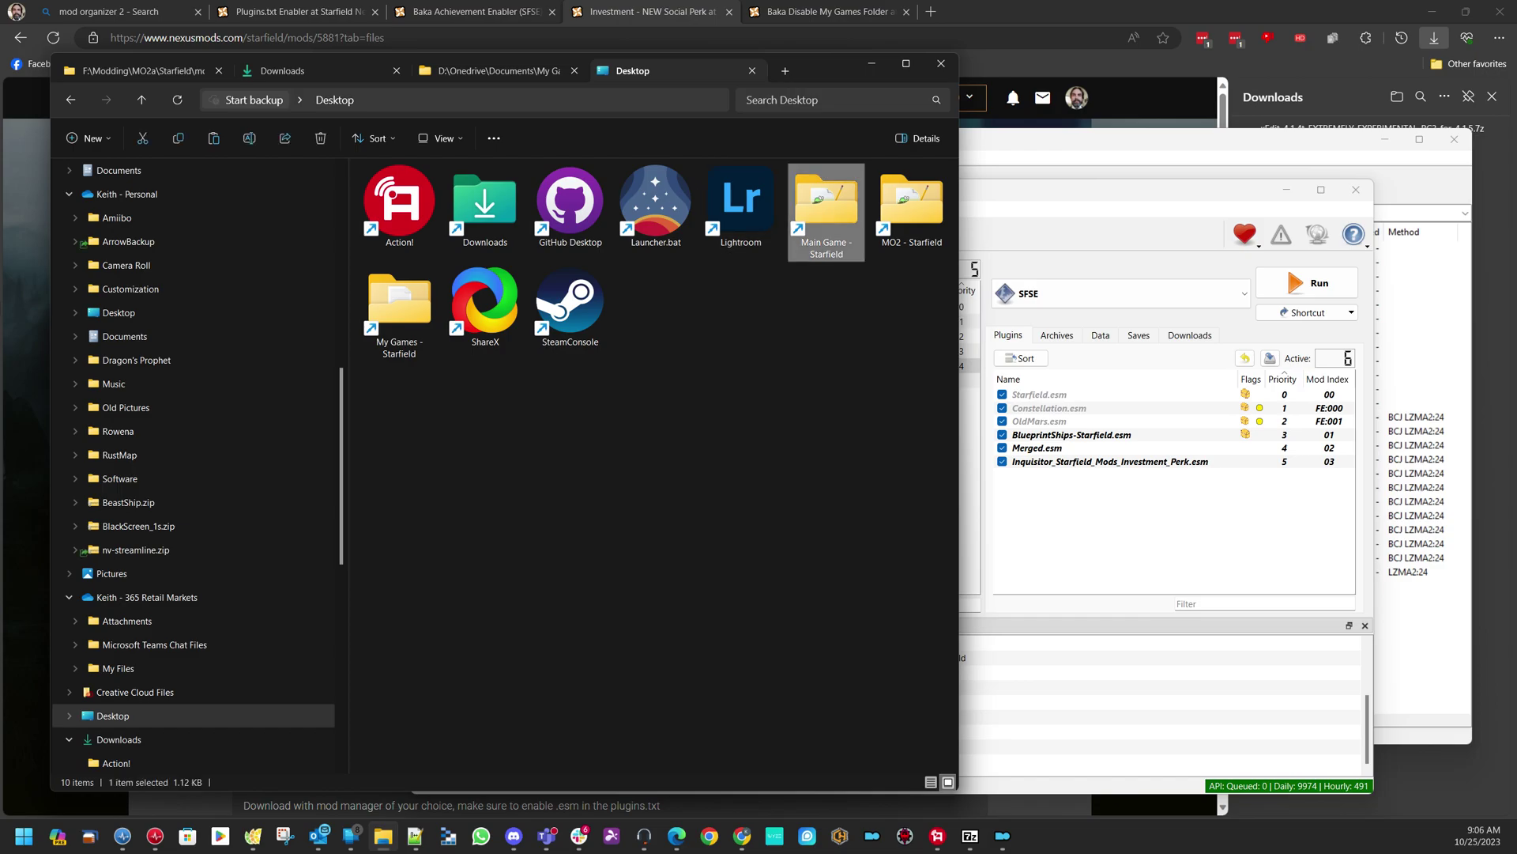
double_click(826, 202)
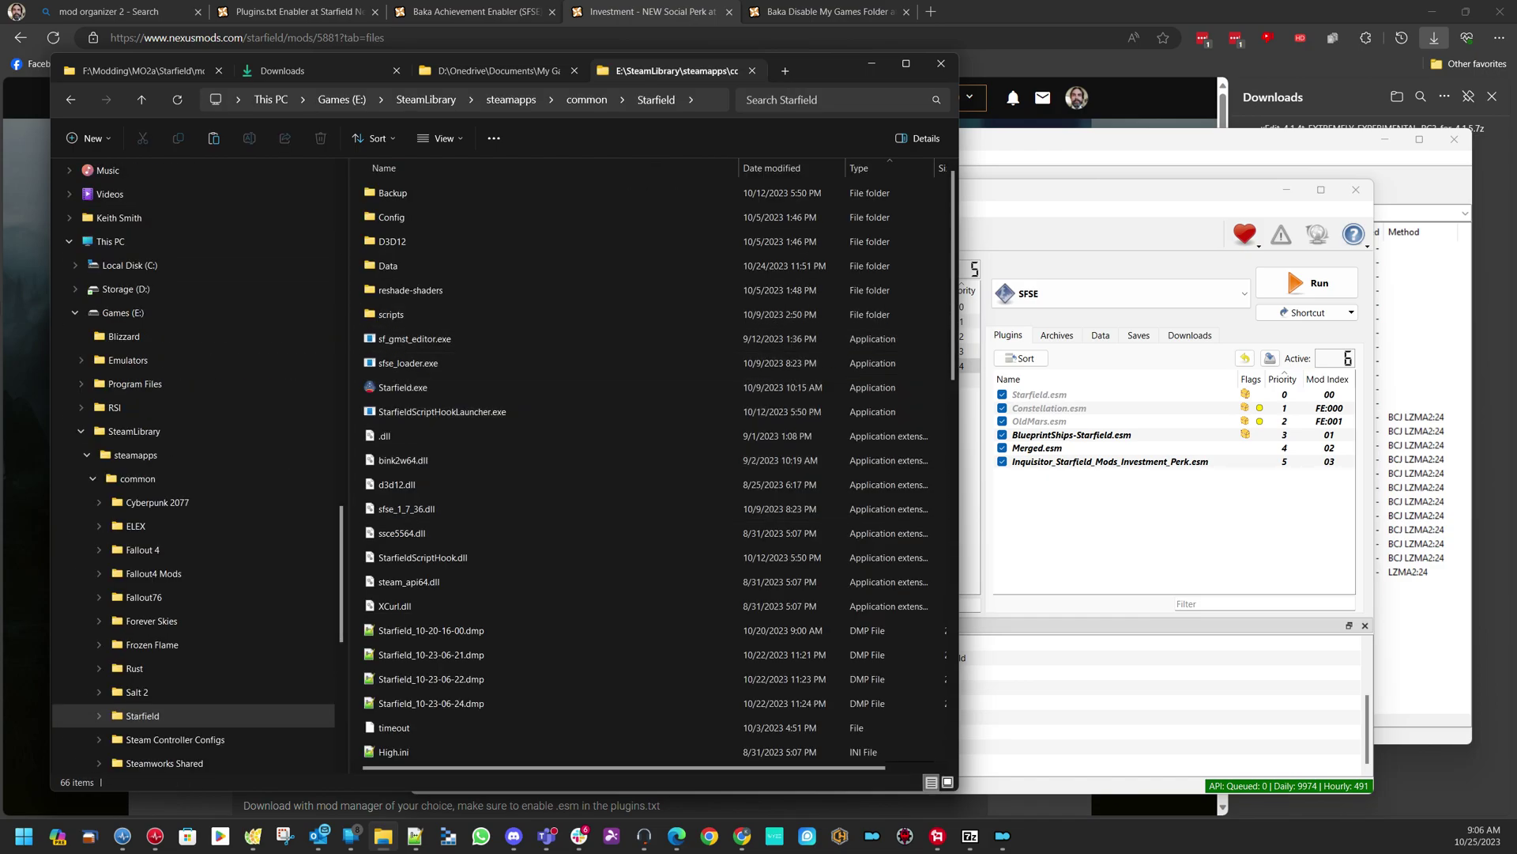
left_click(408, 363)
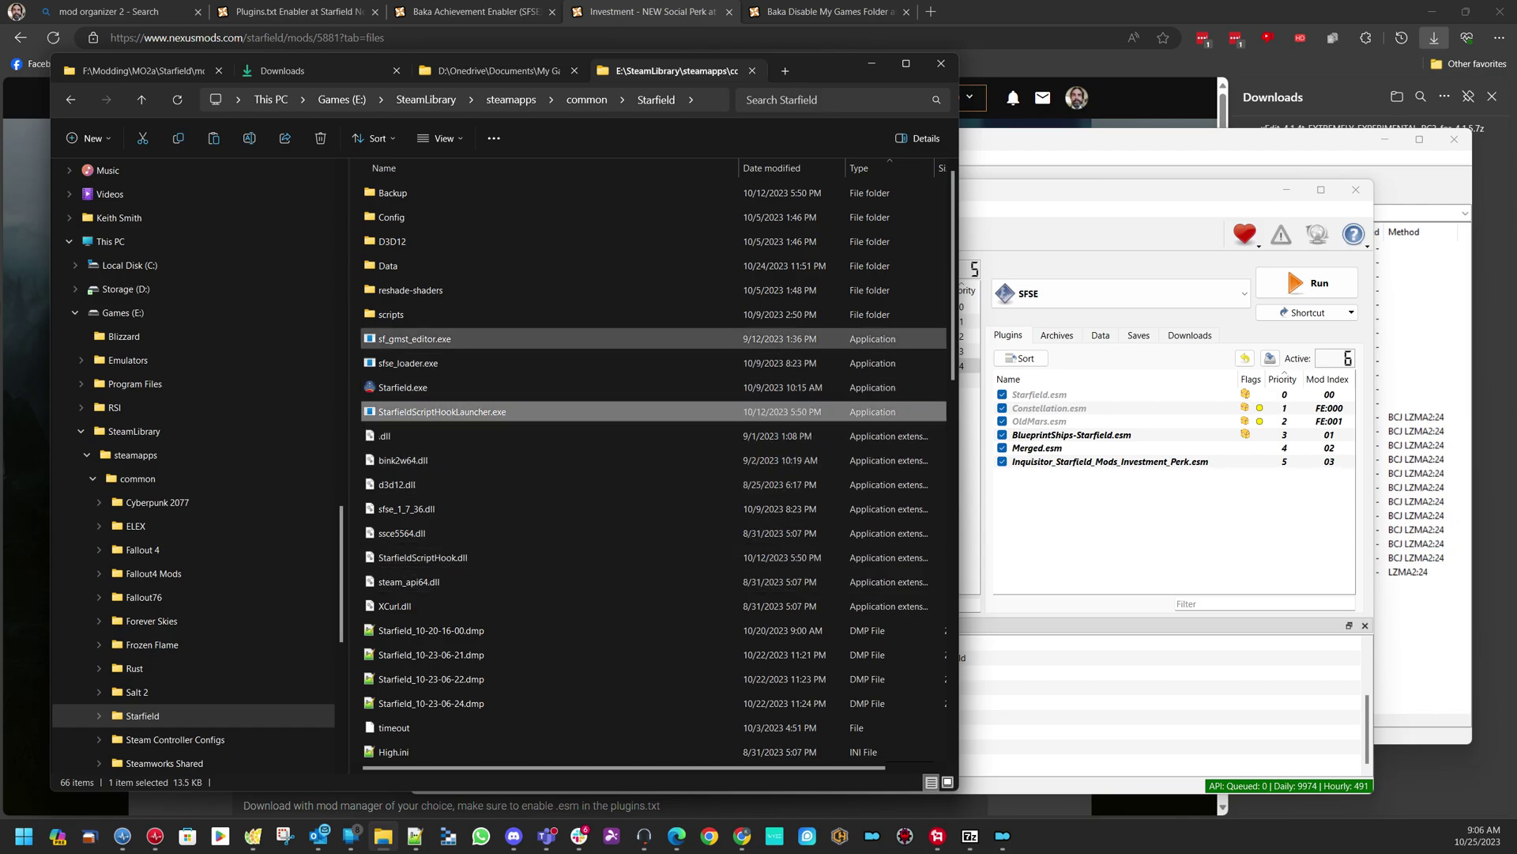
Run sf_gmst_editor.exe, filter its GMSTs by "flight" and close the editor
double_click(414, 338)
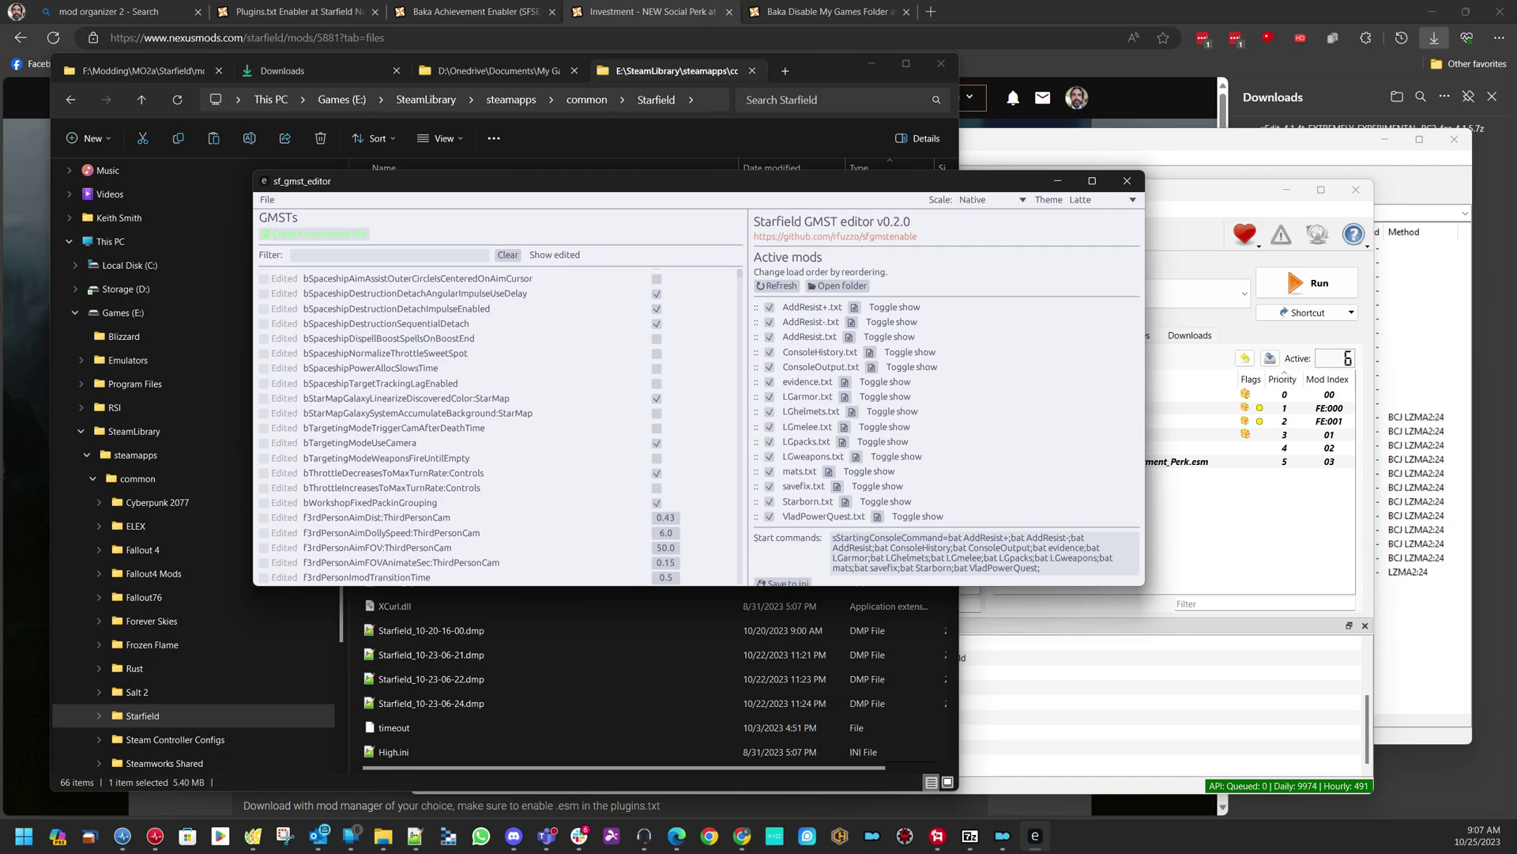
type("flight")
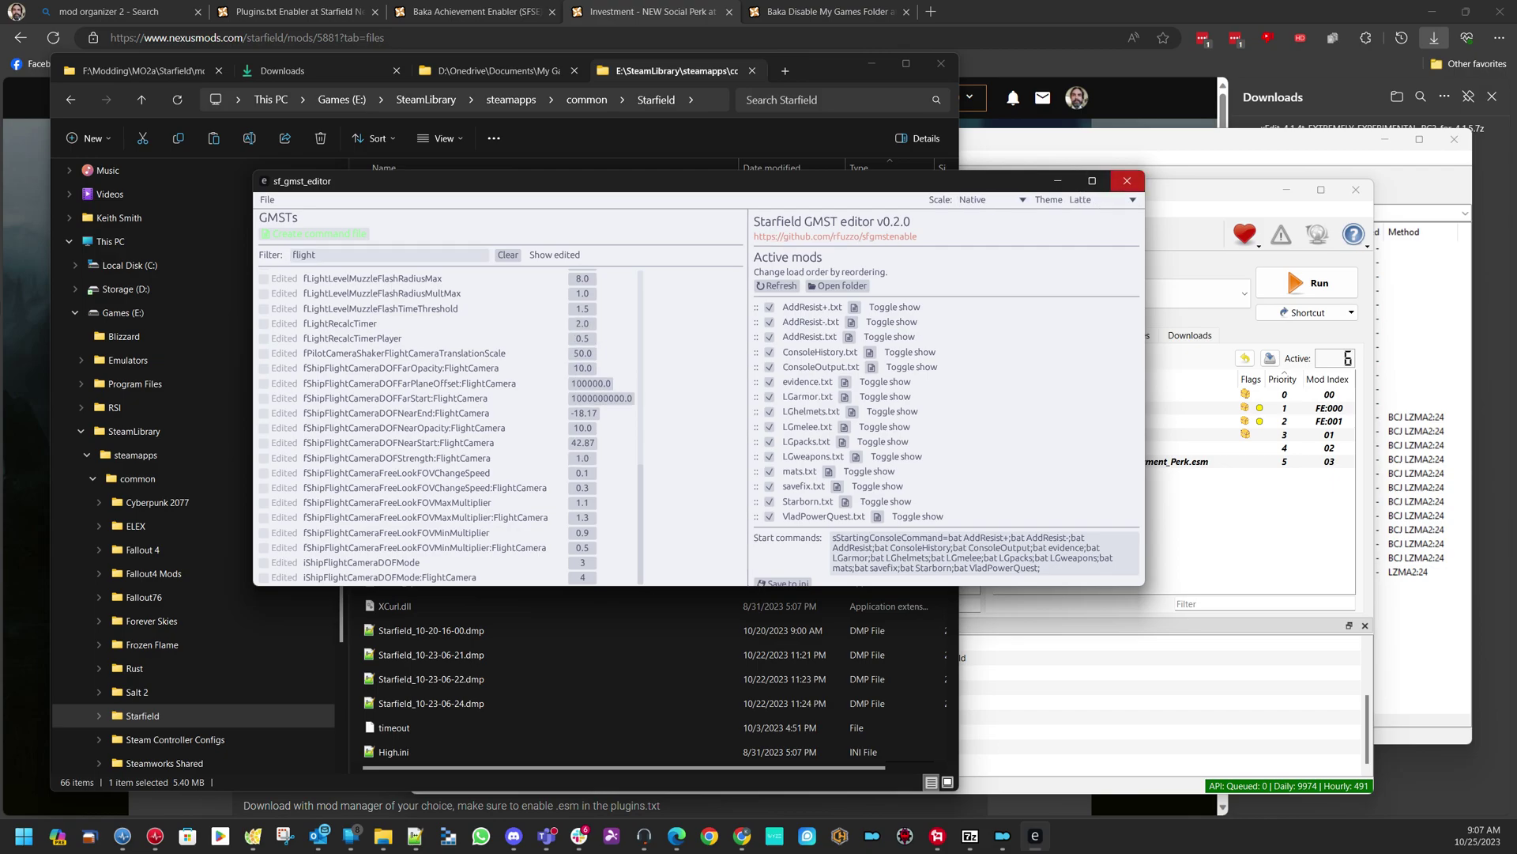
left_click(1127, 180)
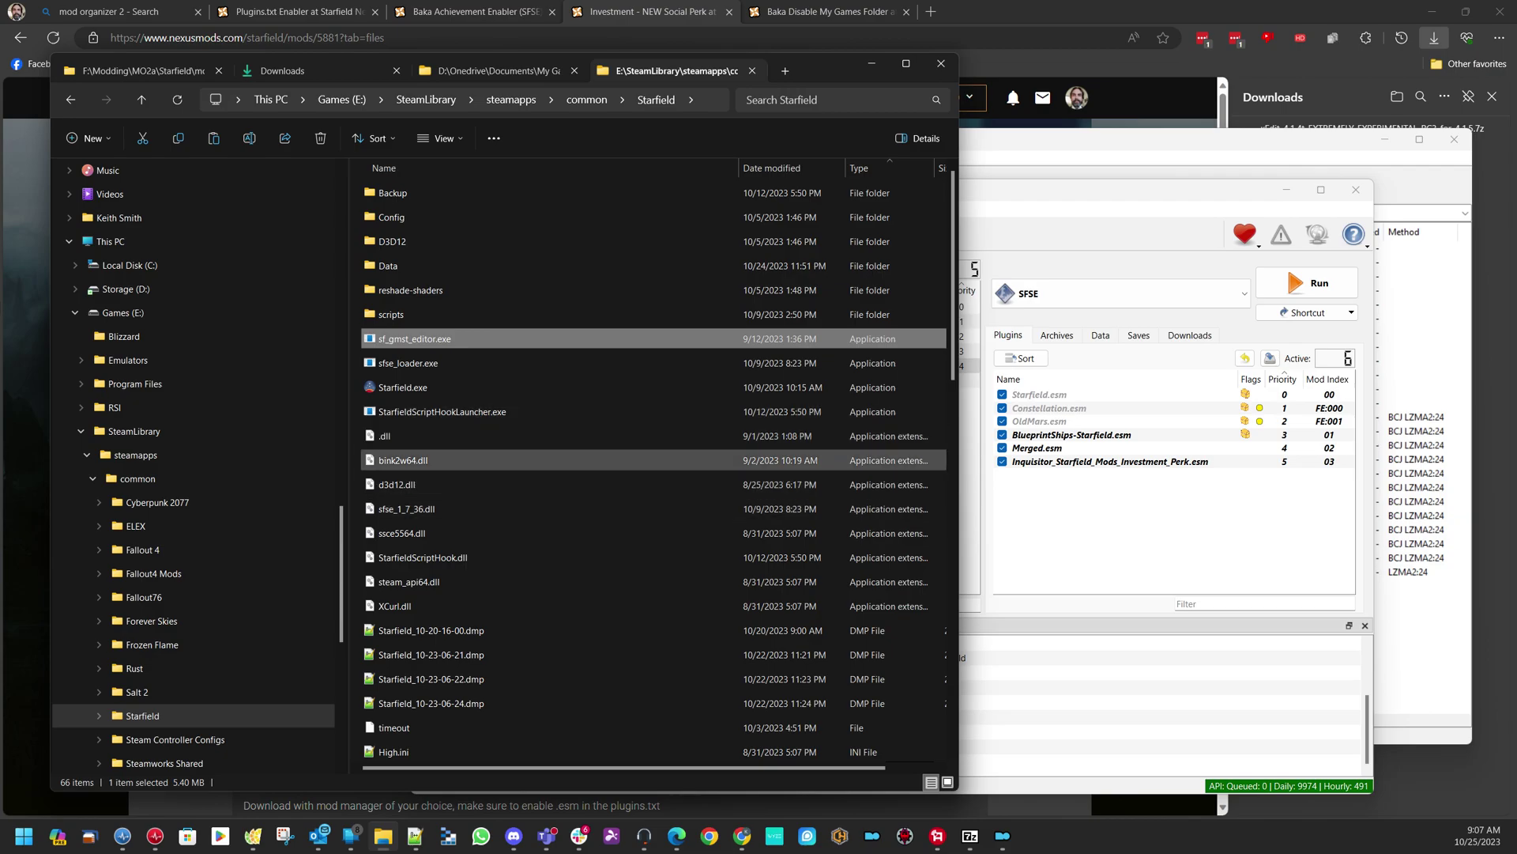
Point out bink2w64.dll, d3d12.dll and Starfield.exe in the main Starfield game folder
left_click(403, 484)
left_click(403, 460)
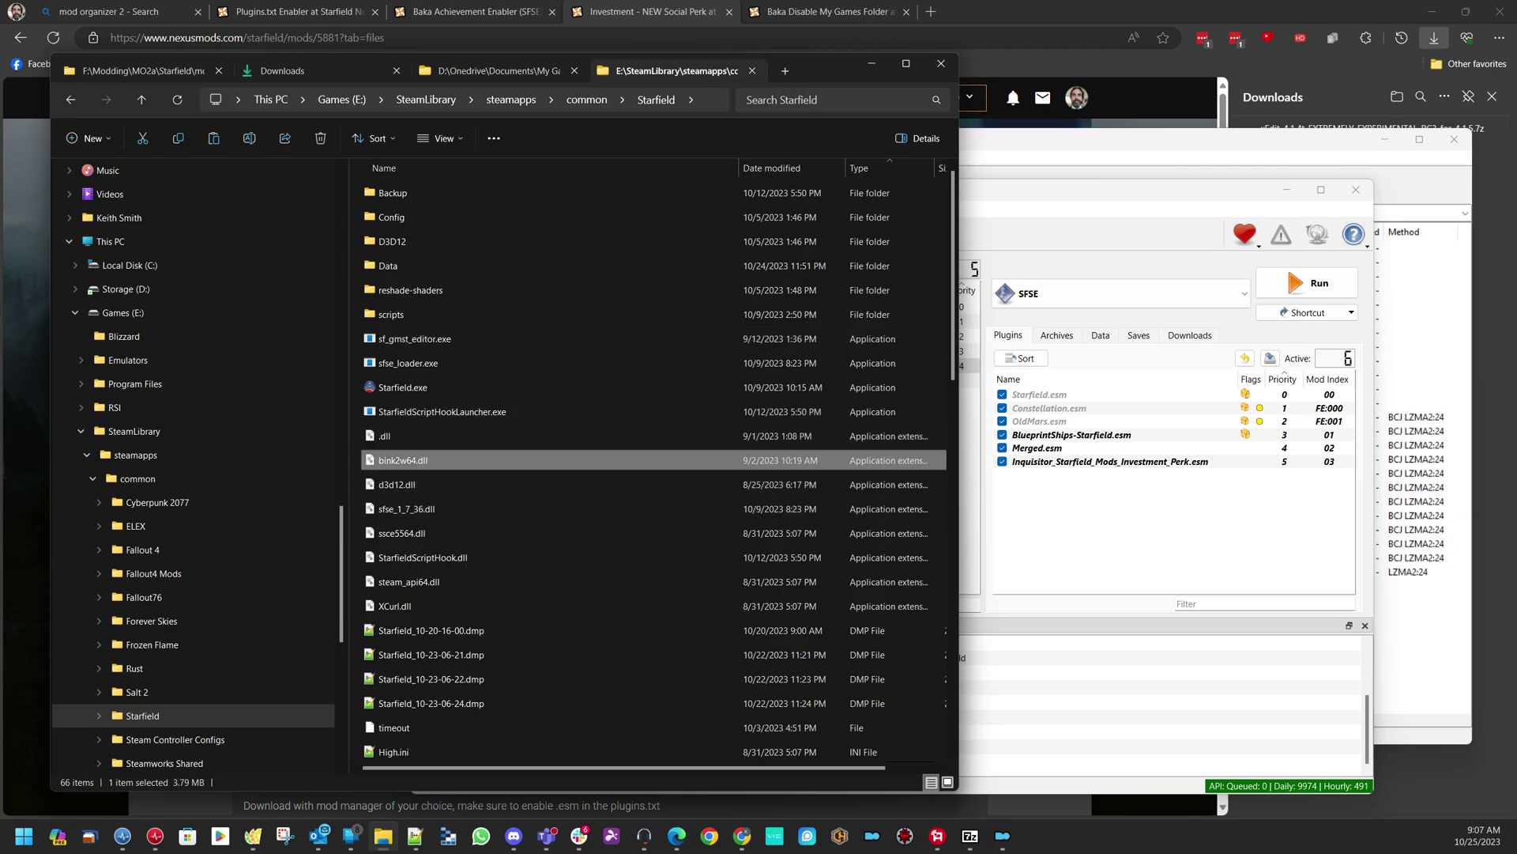
left_click(403, 484)
left_click(403, 460)
left_click(403, 485)
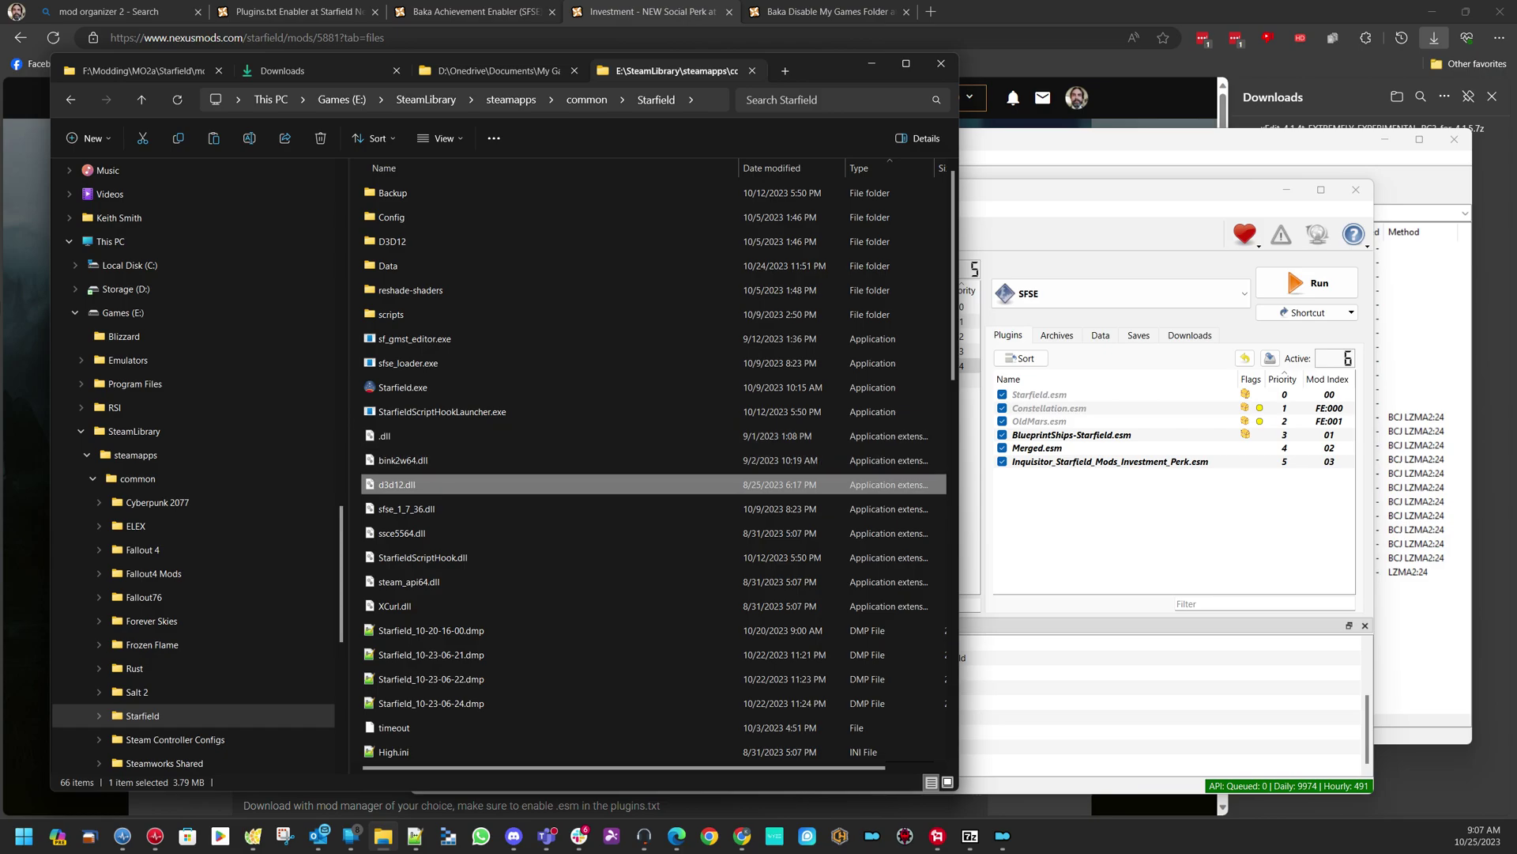
left_click(403, 387)
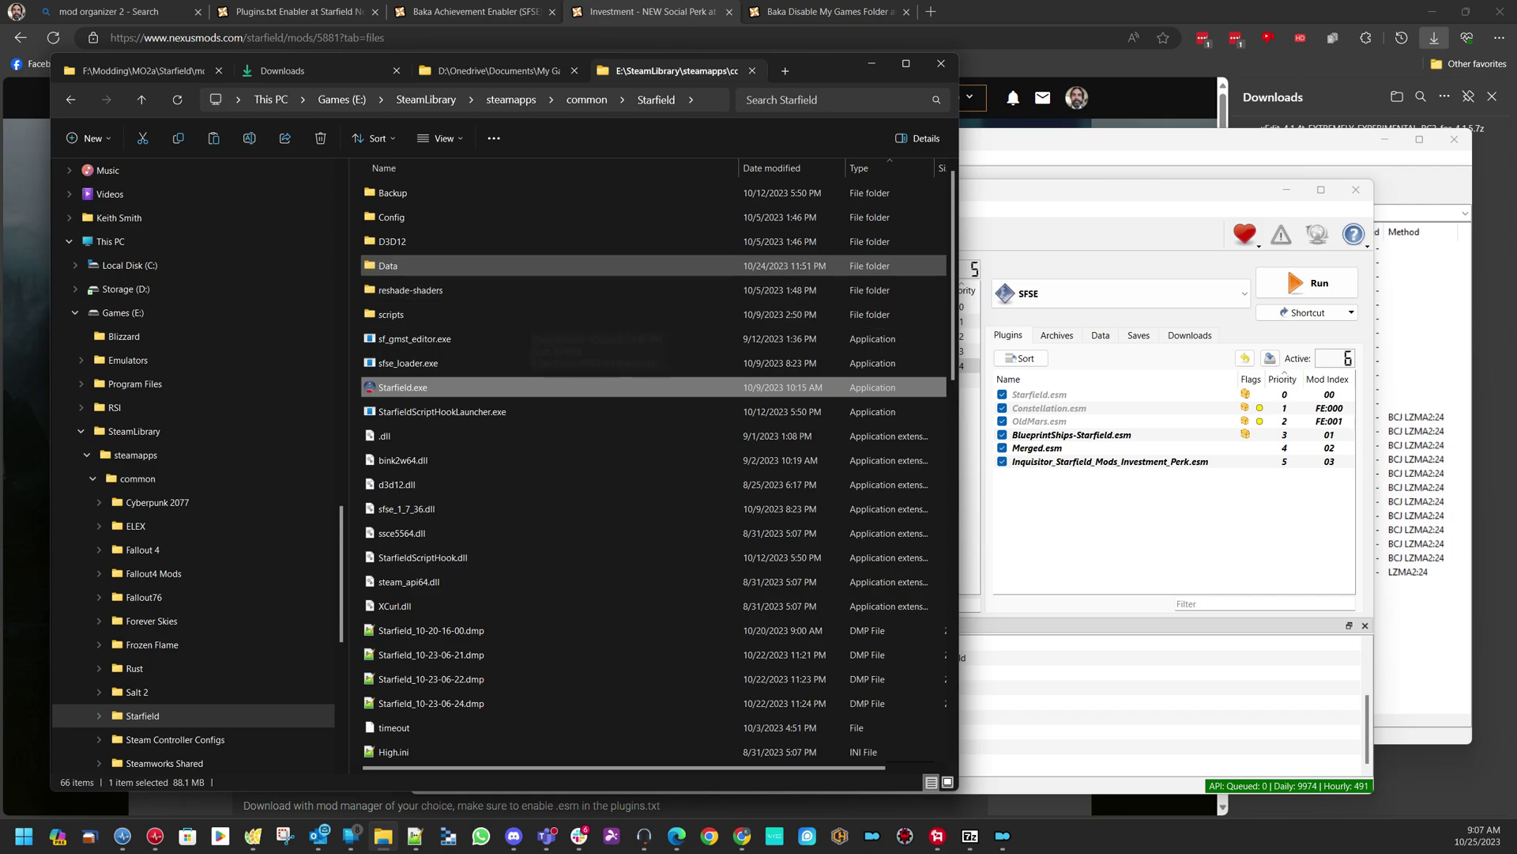
Open the game's Data folder and locate Merged.esm among its ESM files
double_click(393, 266)
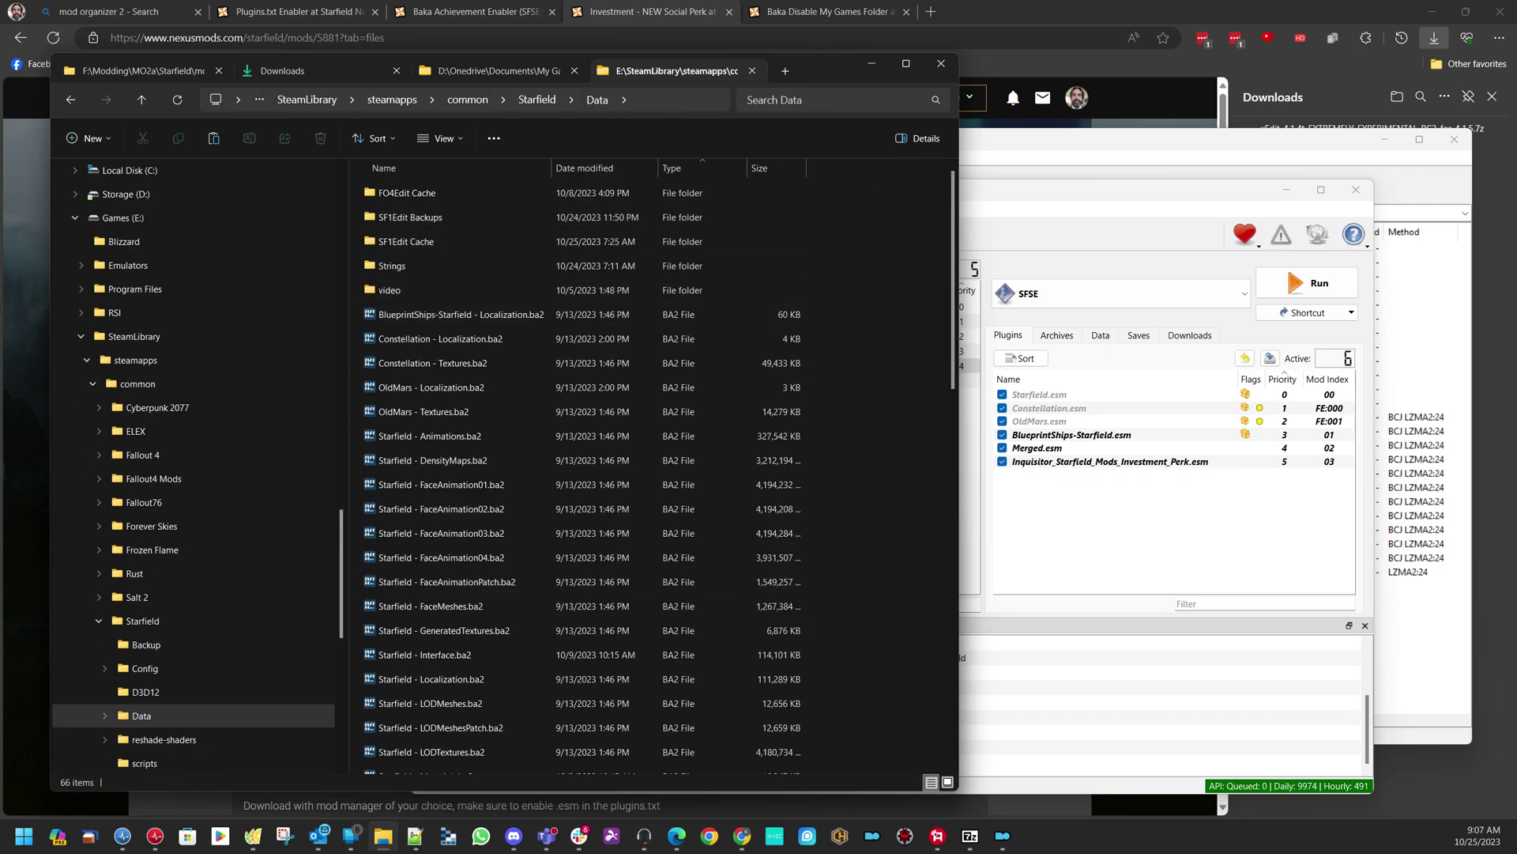
scroll(553, 581, "down", 13)
scroll(553, 593, "down", 2)
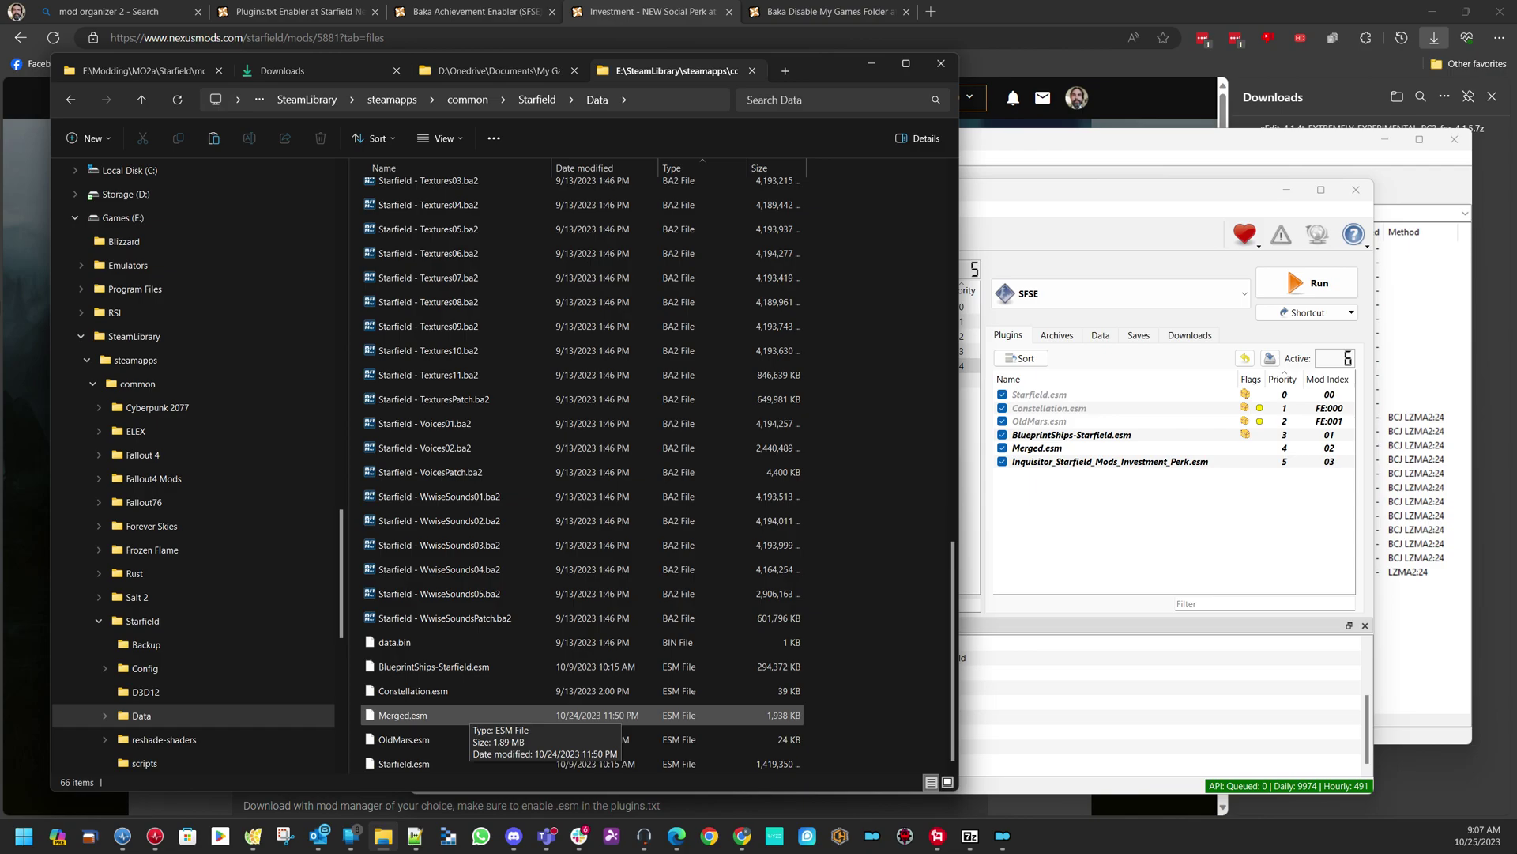
left_click(469, 715)
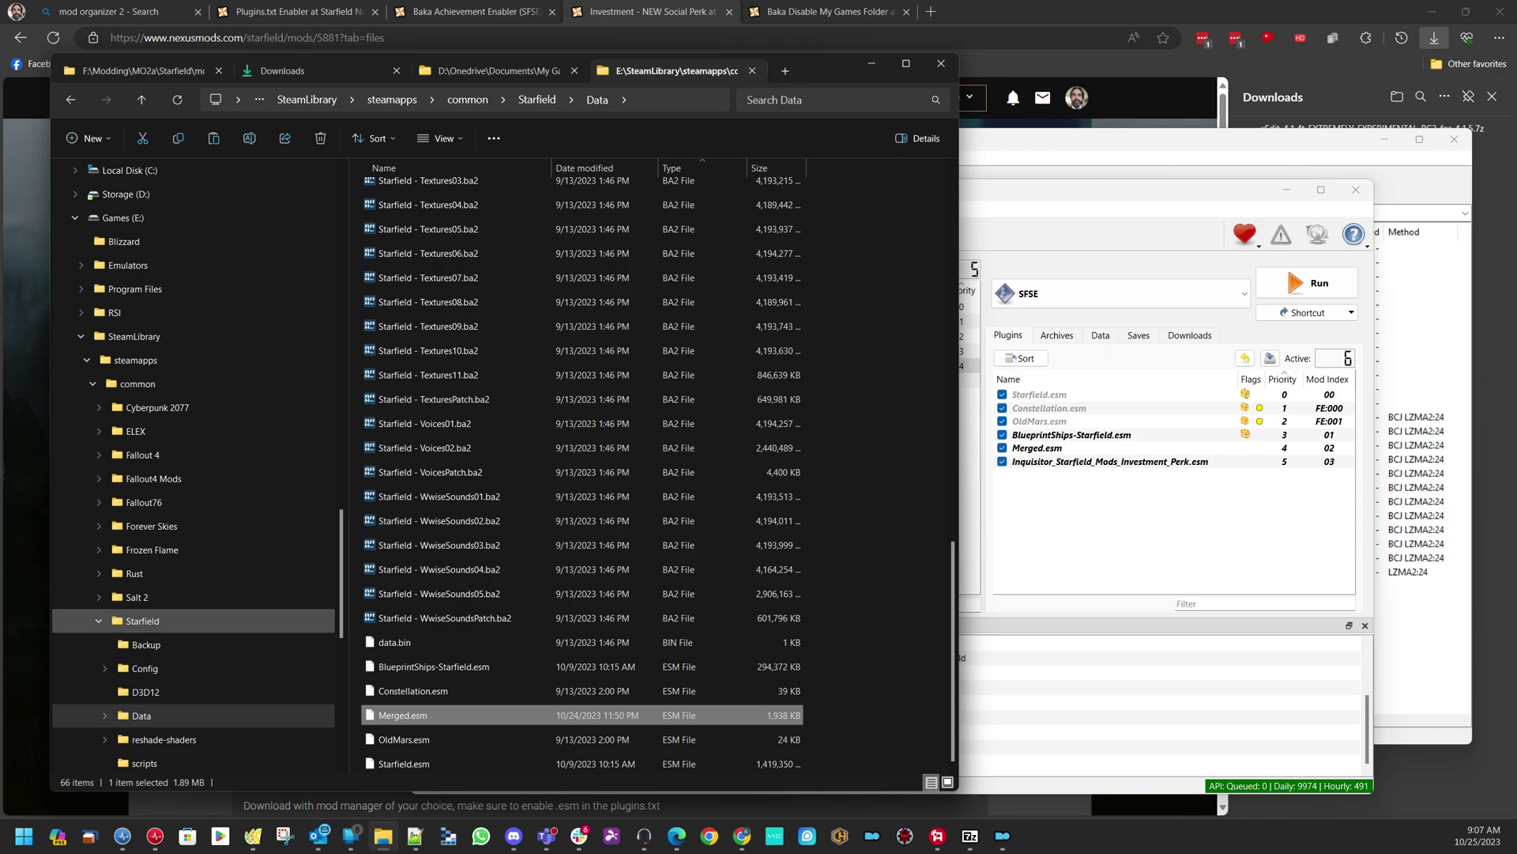
scroll(193, 621, "down", 6)
scroll(193, 359, "up", 4)
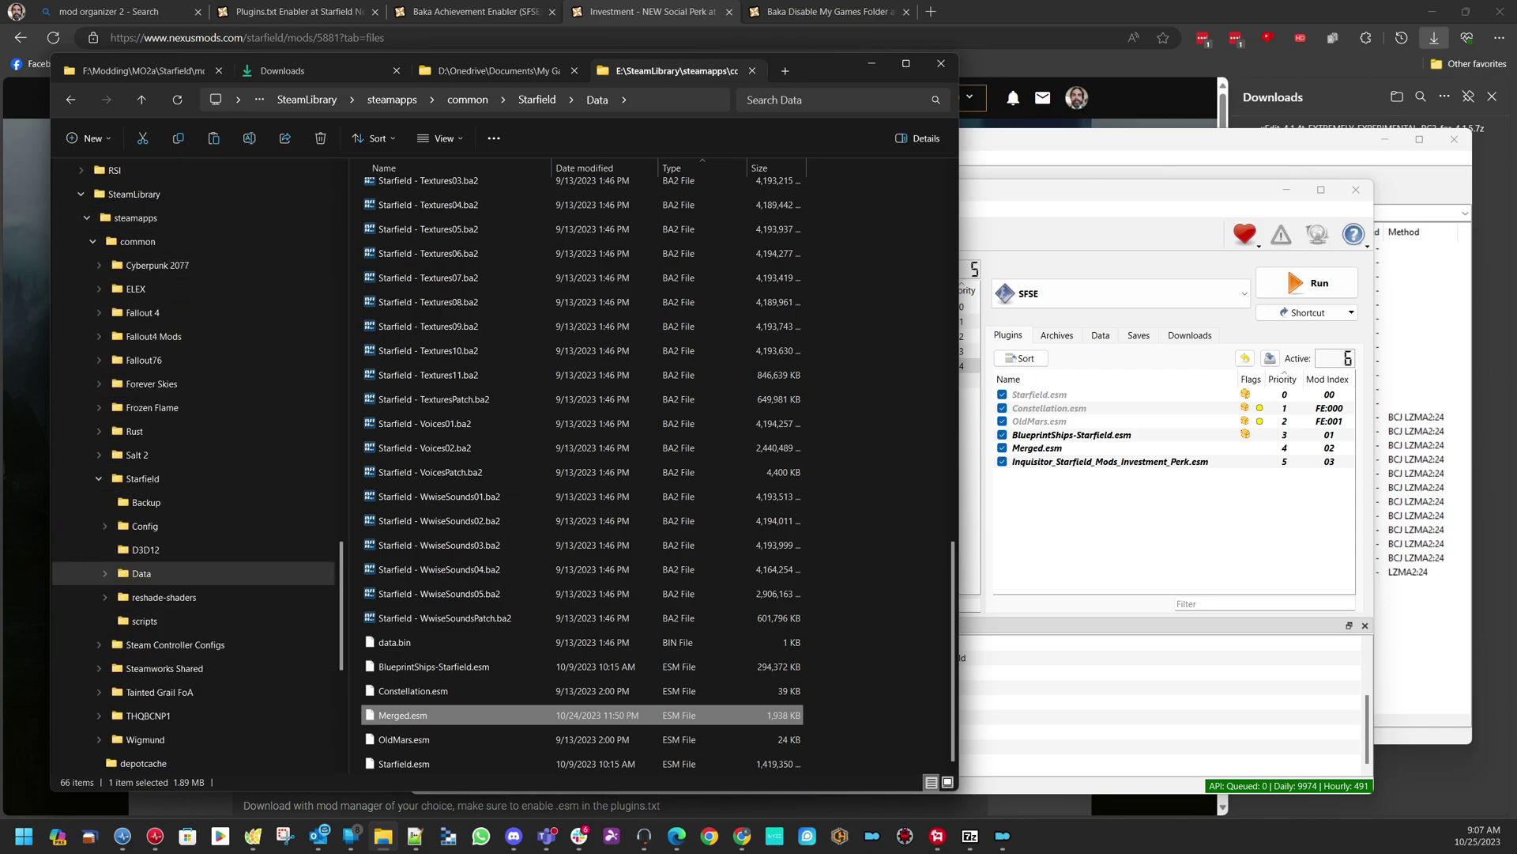
Open MO2a's Inquisitor Investment NEW Perk folder, then view the Module Selection plugin list outside Mod Organizer and close it
left_click(143, 70)
double_click(442, 264)
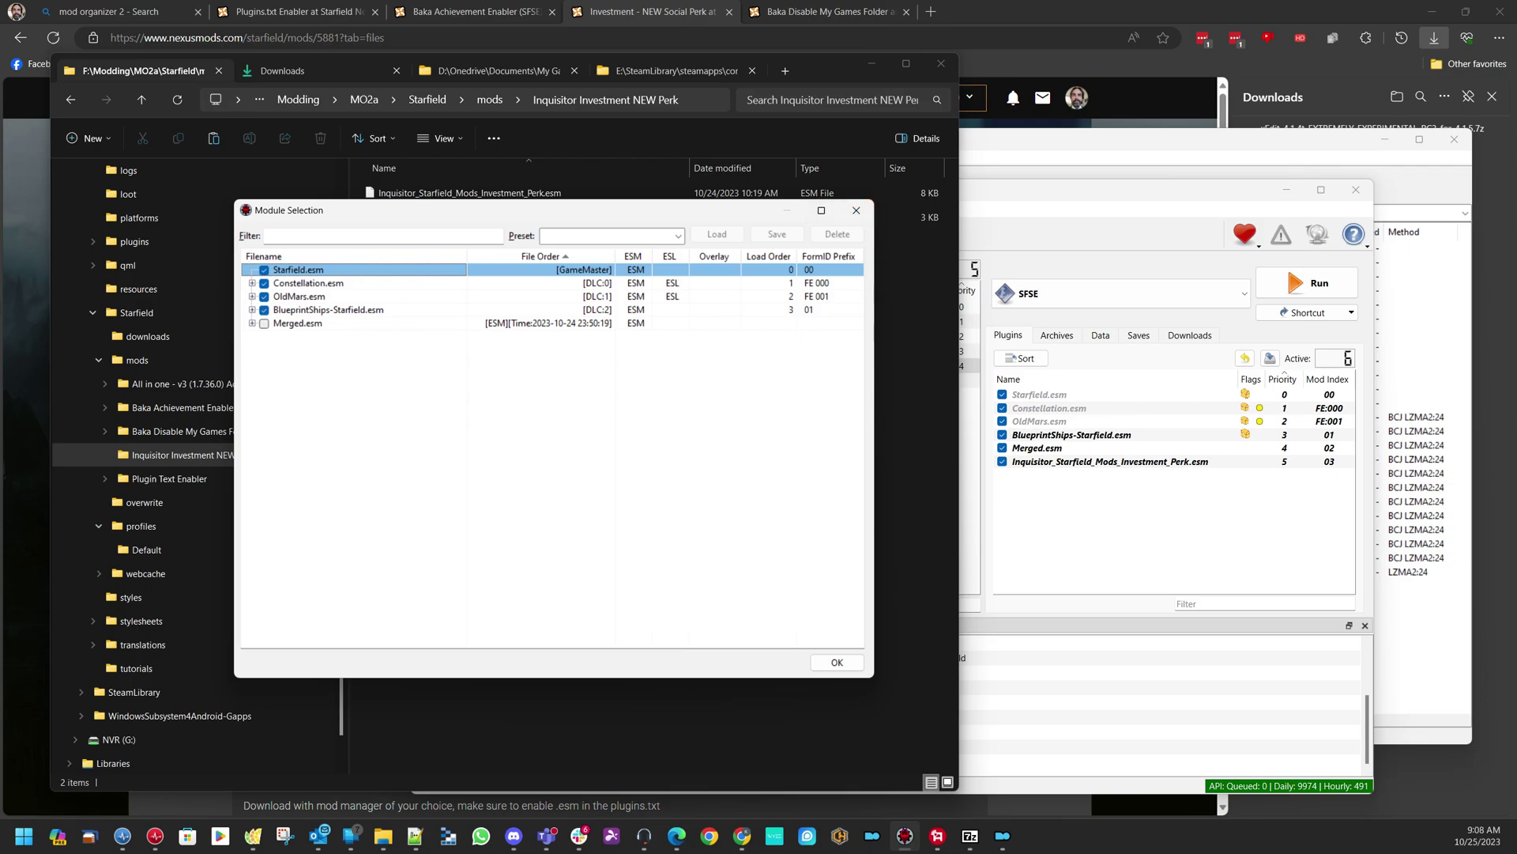
left_click(855, 210)
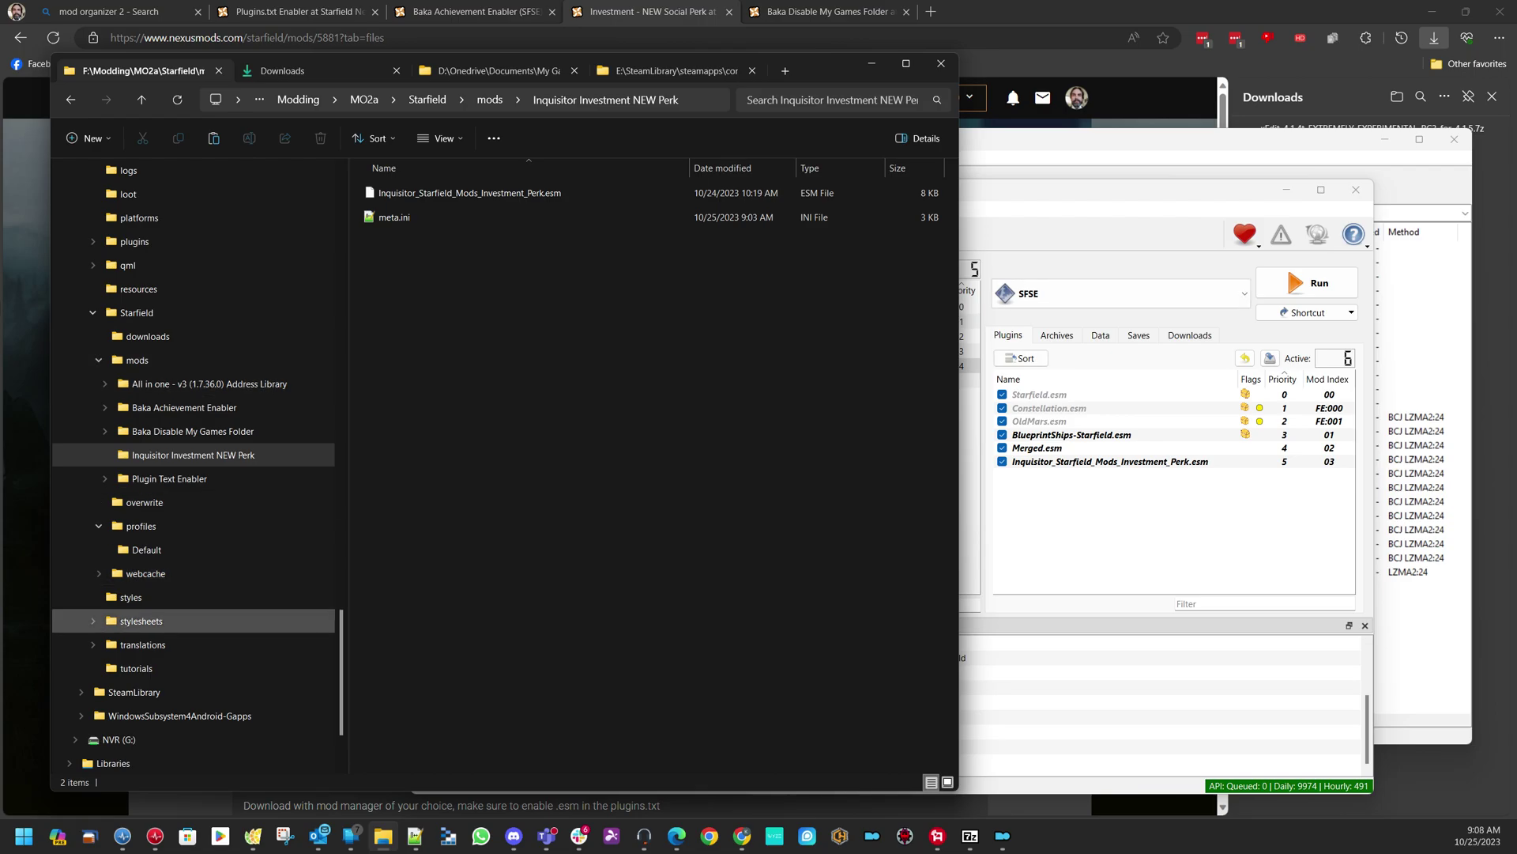
Open the Default profile folder of the MO2a Starfield instance
left_click(147, 549)
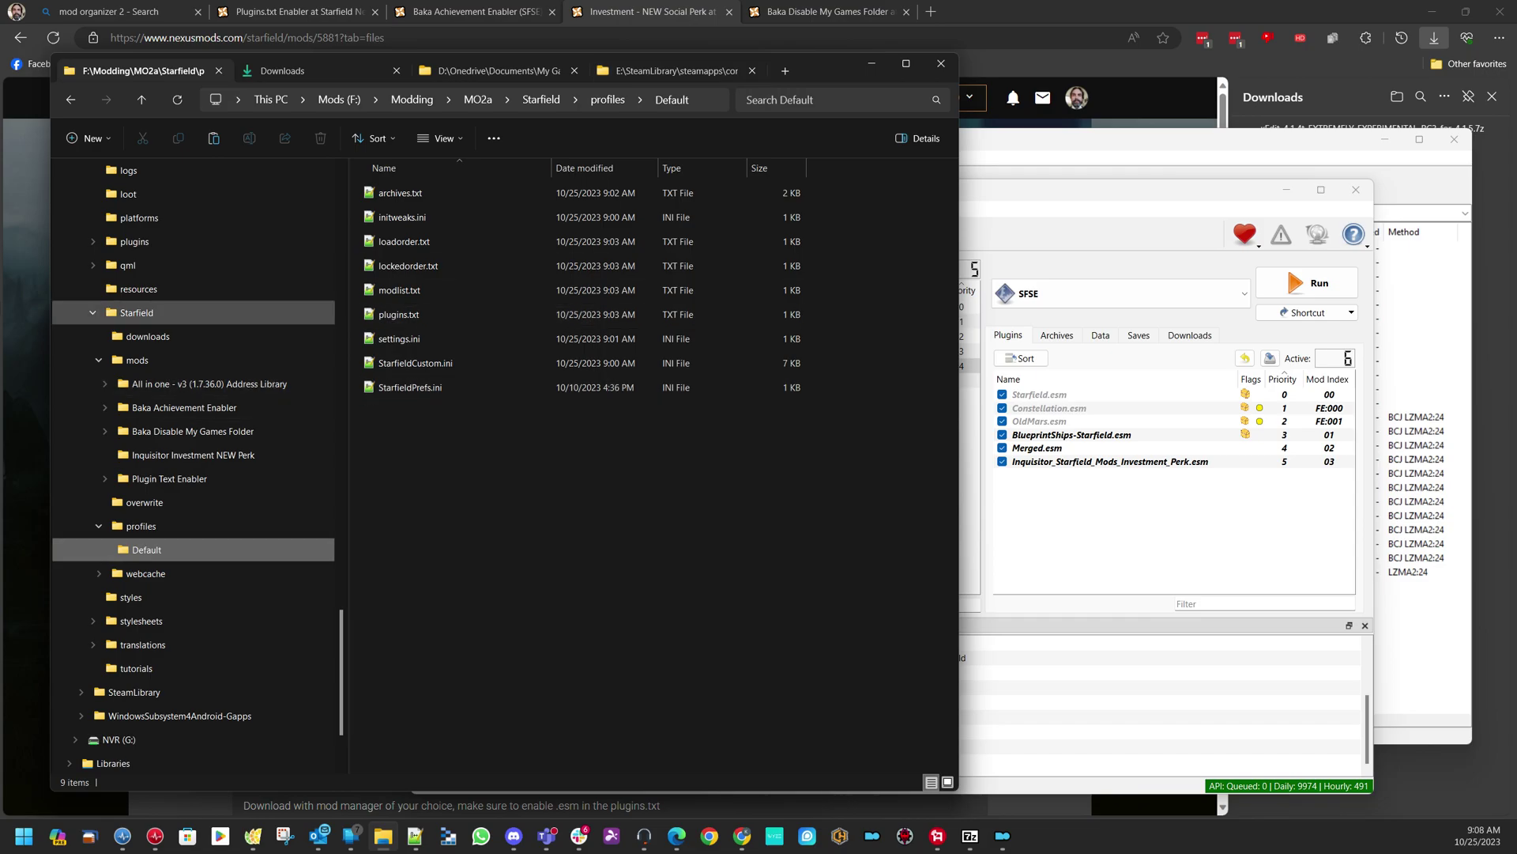
Open the mods folder of the MO2a Starfield instance
left_click(136, 360)
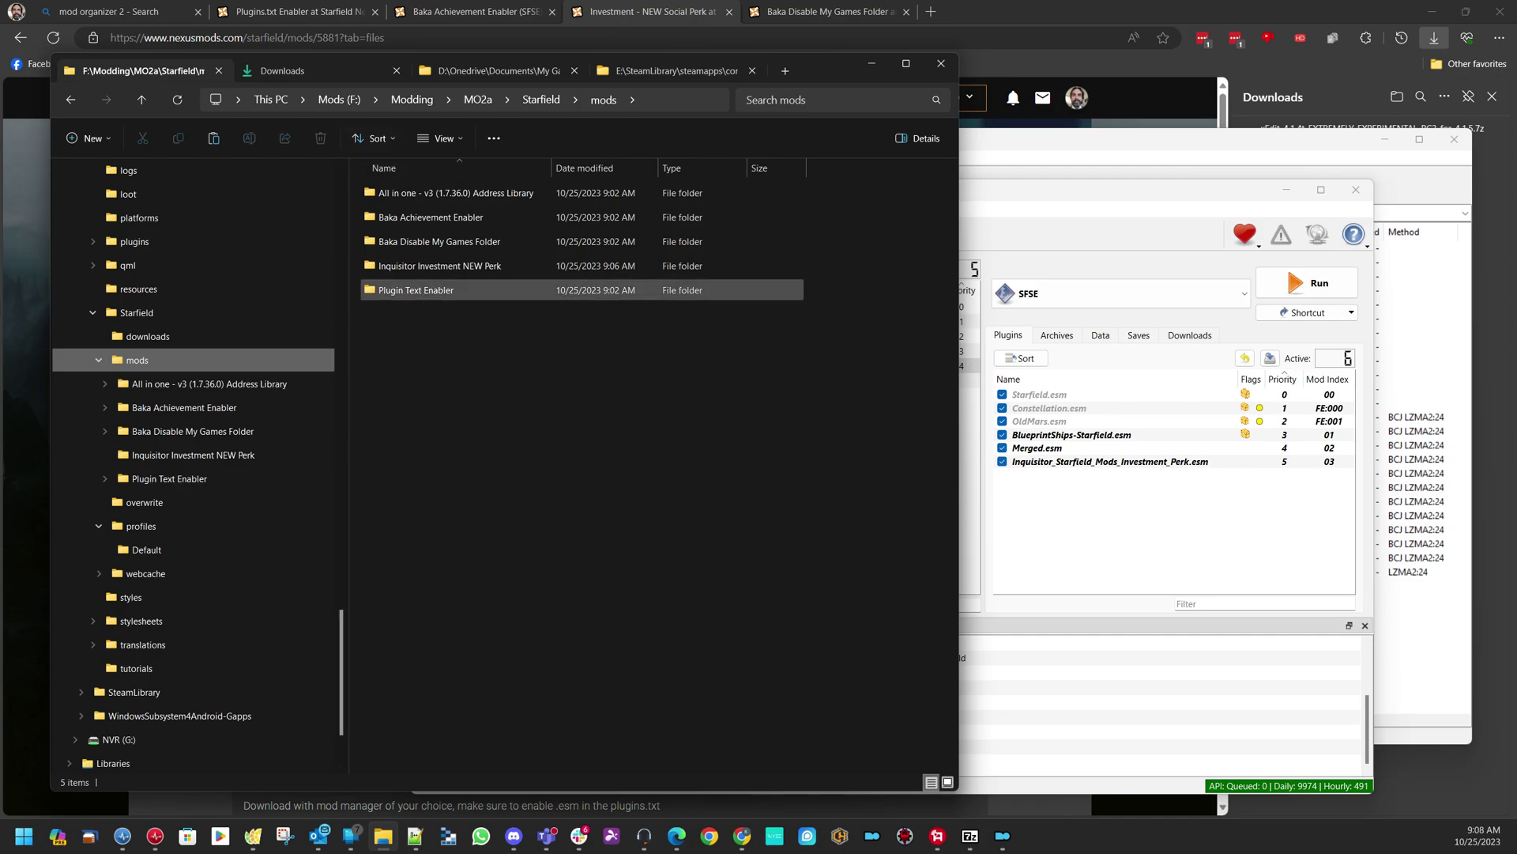
Switch to the browser, search Nexus Mods' Starfield mods for "melee" and open TN's Melee Weapon Modifications and Tiers
left_click(476, 11)
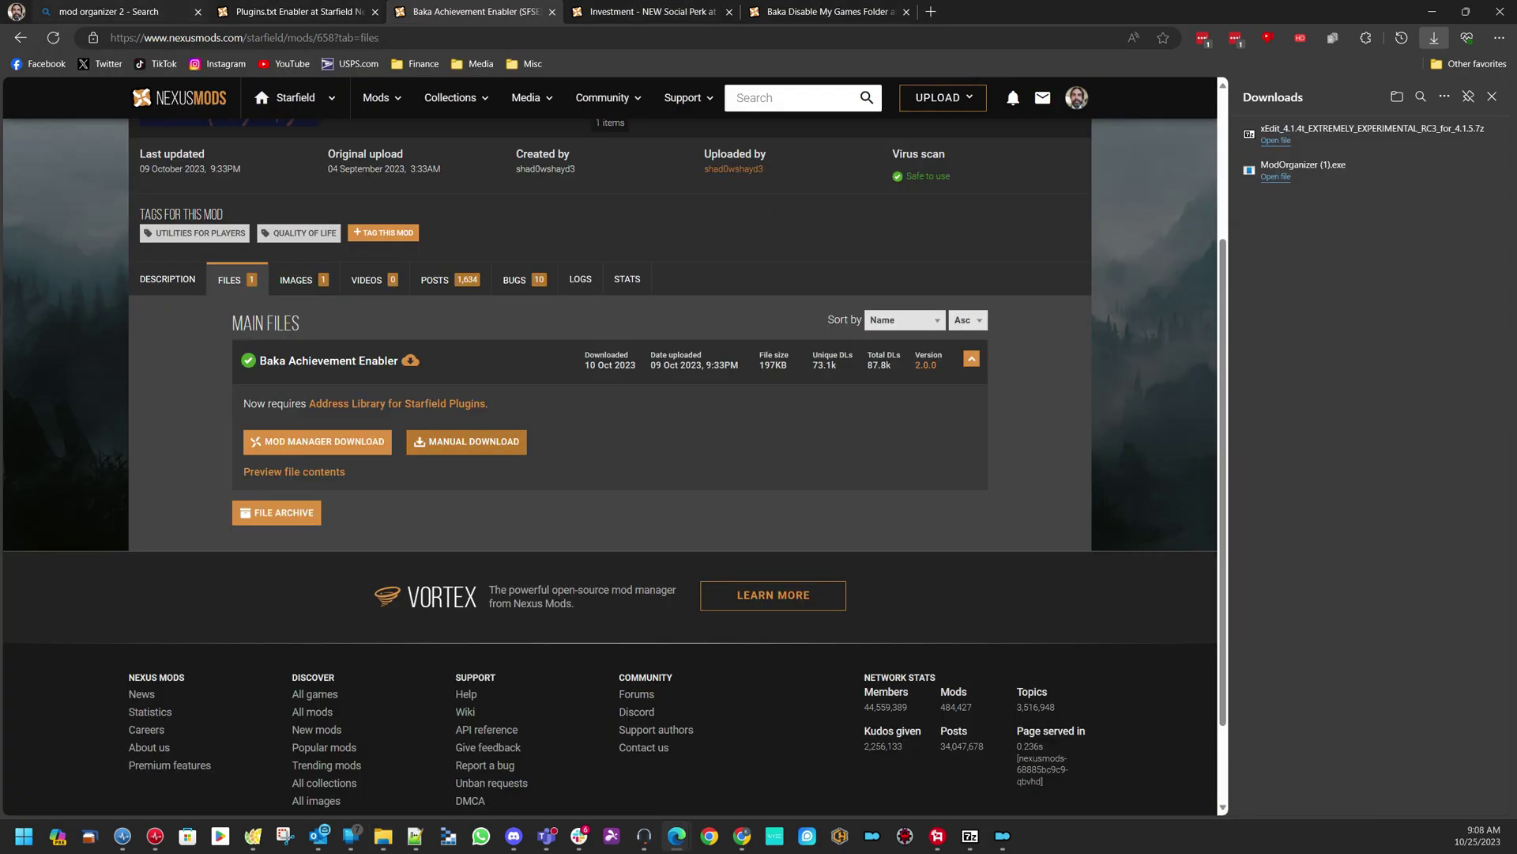
left_click(298, 11)
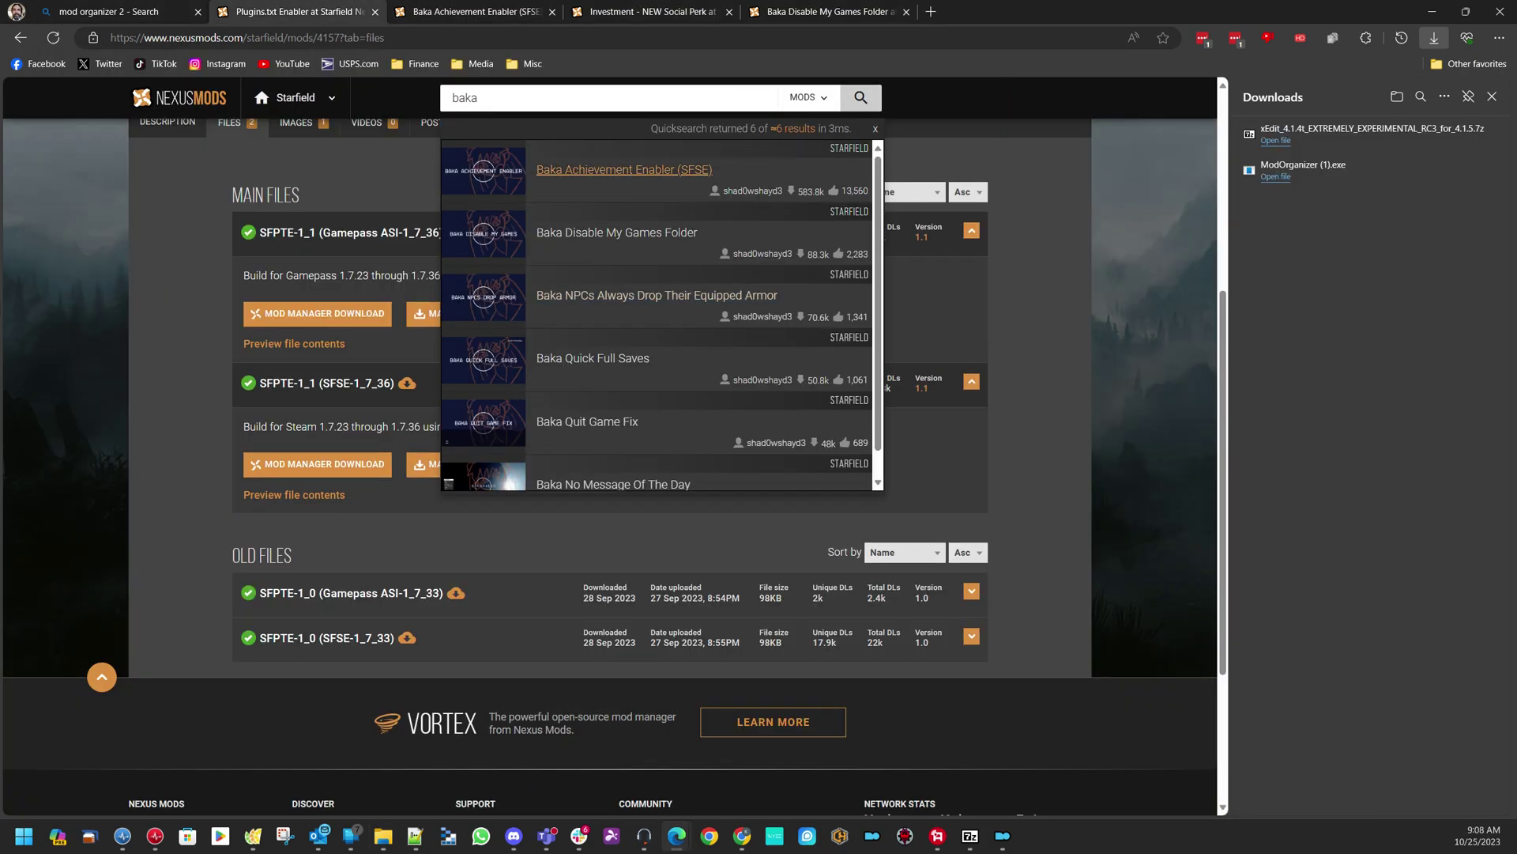
left_click_drag(484, 97, 316, 105)
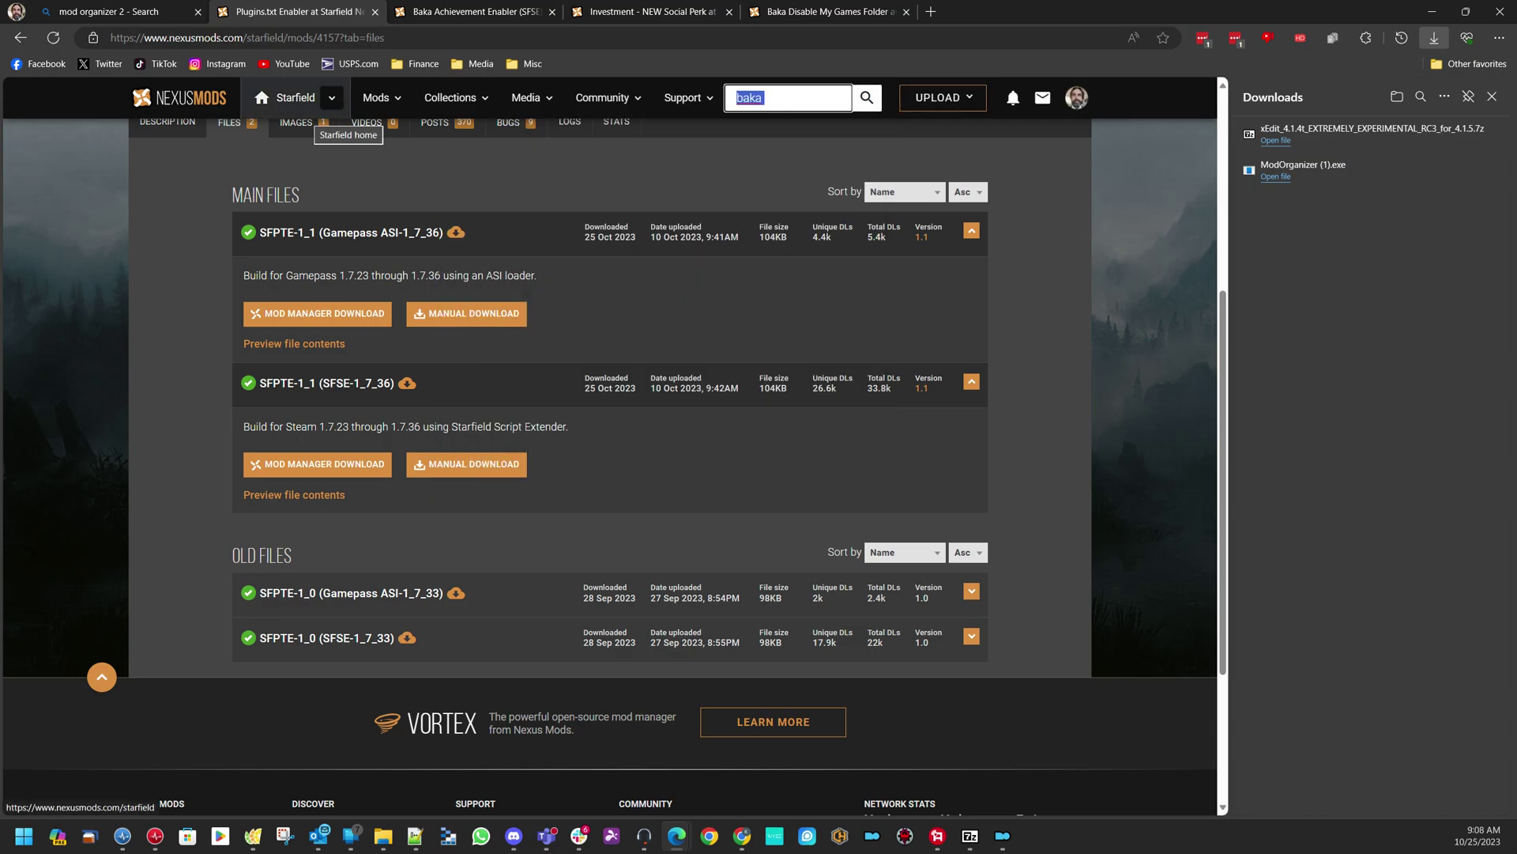
type("melle")
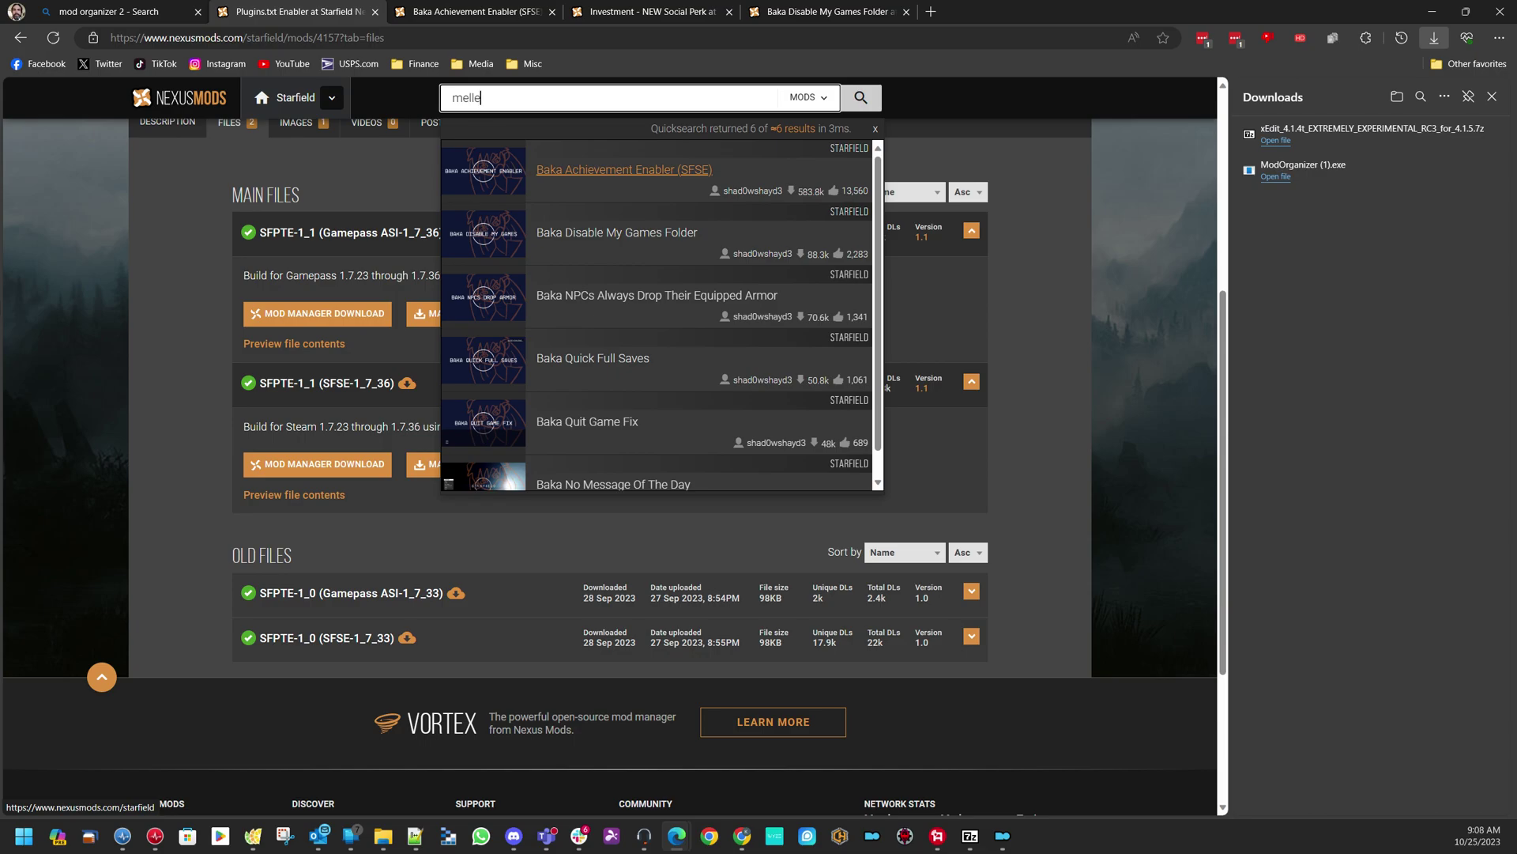
key("BackSpace")
key("BackSpace")
type("ee")
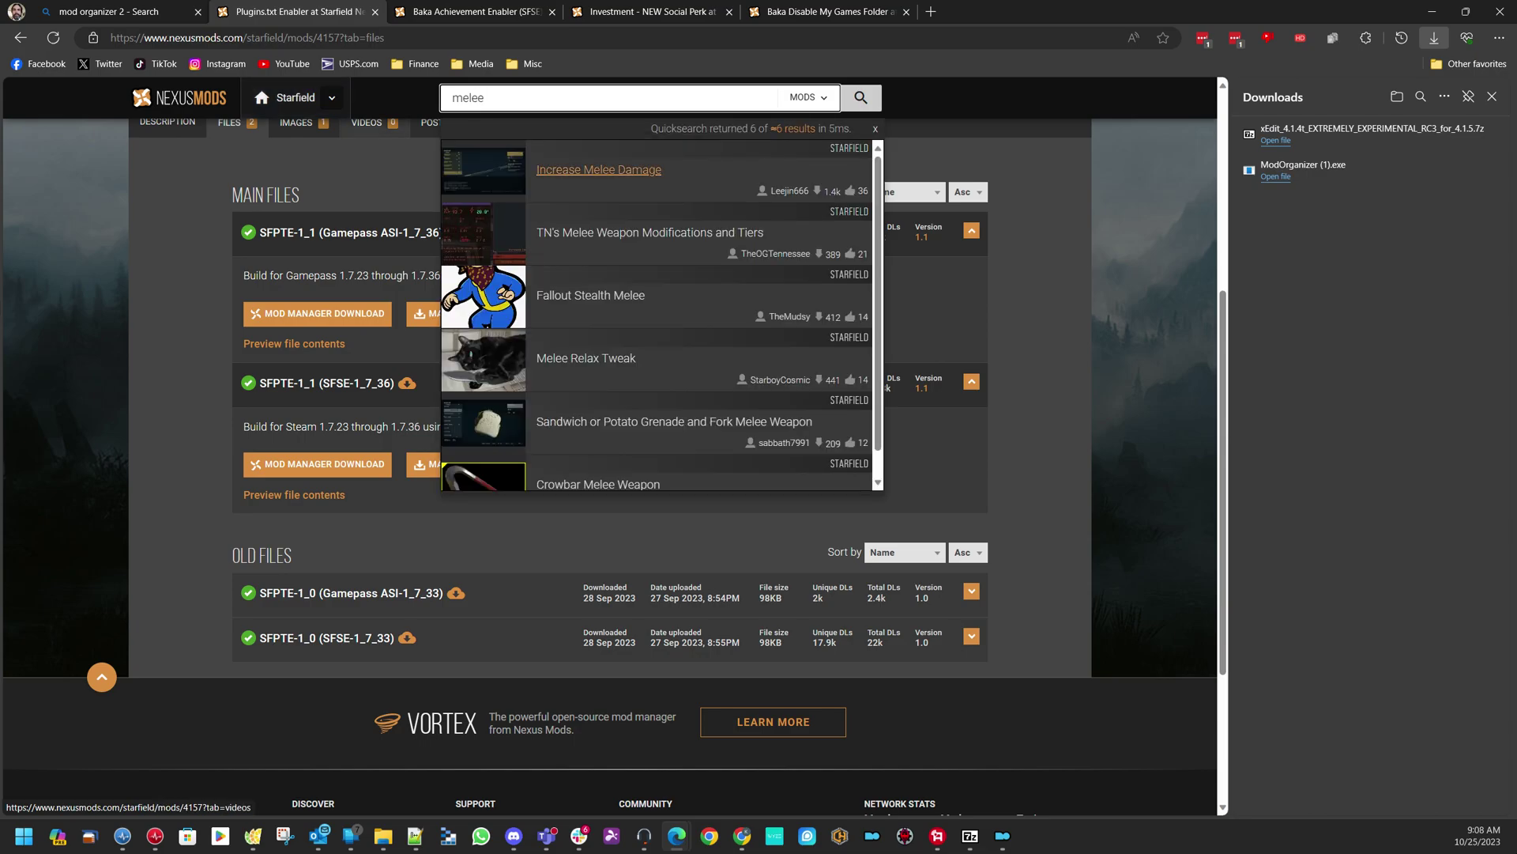
left_click(650, 233)
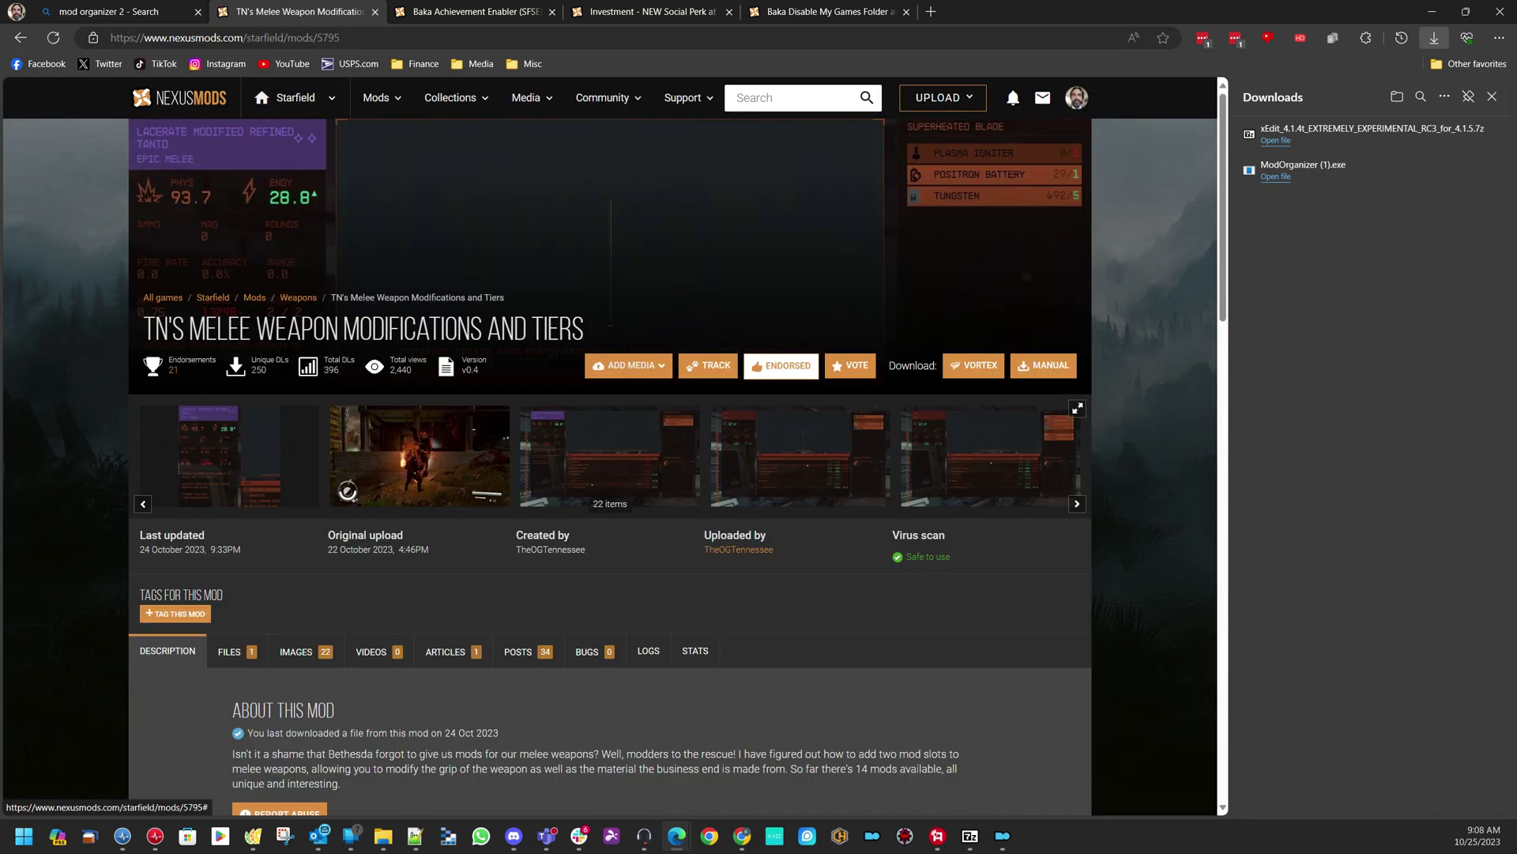
Try previewing the contents of the v0.4 main file of TN's Melee Weapon Modifications, then download it manually
scroll(233, 325, "down", 4)
left_click(233, 325)
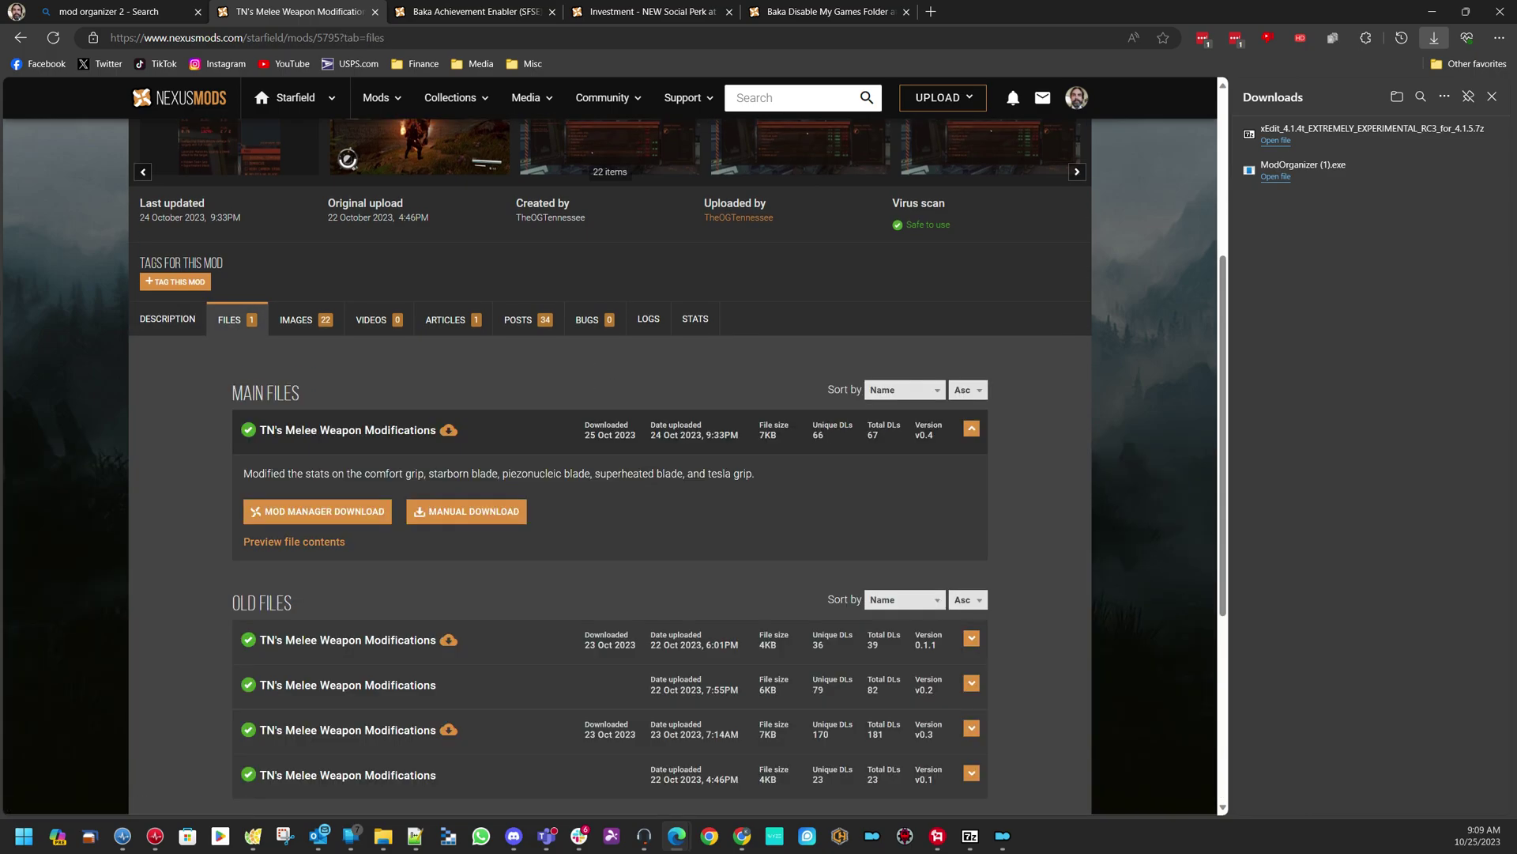
left_click(294, 541)
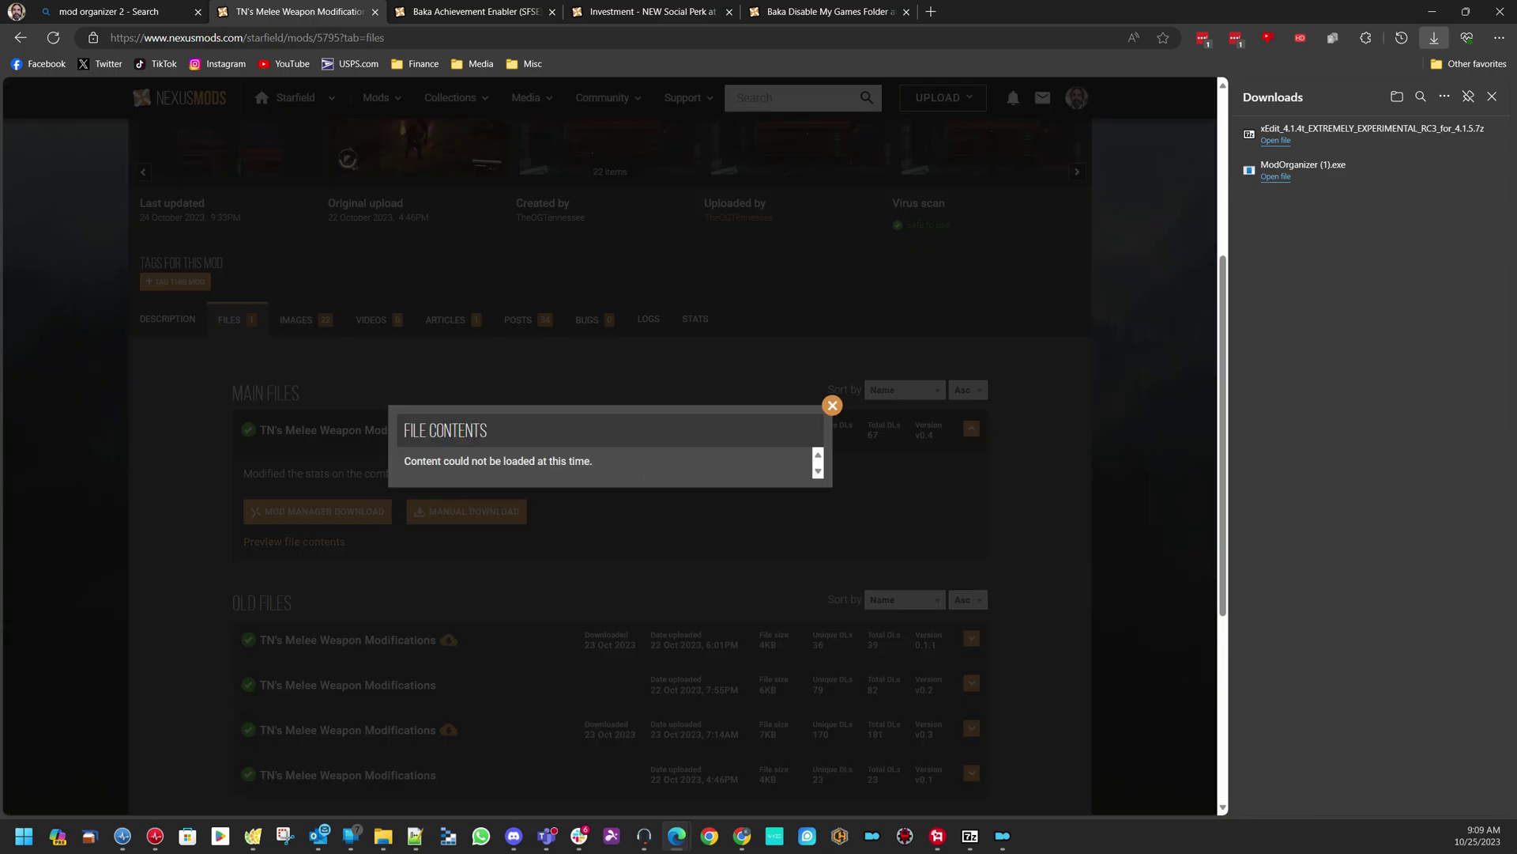
left_click(832, 405)
left_click(466, 512)
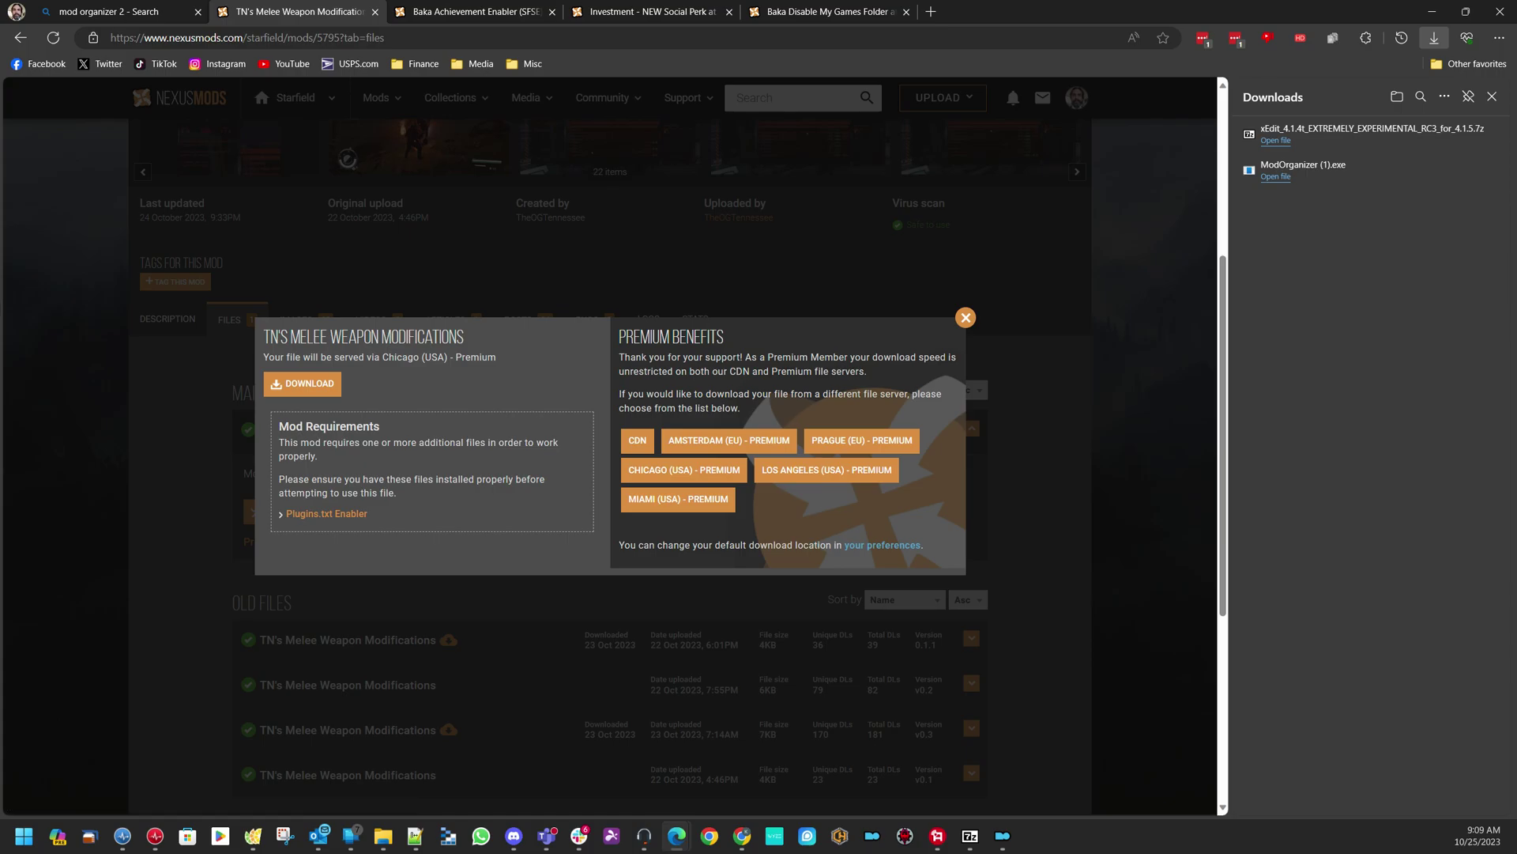
left_click(301, 383)
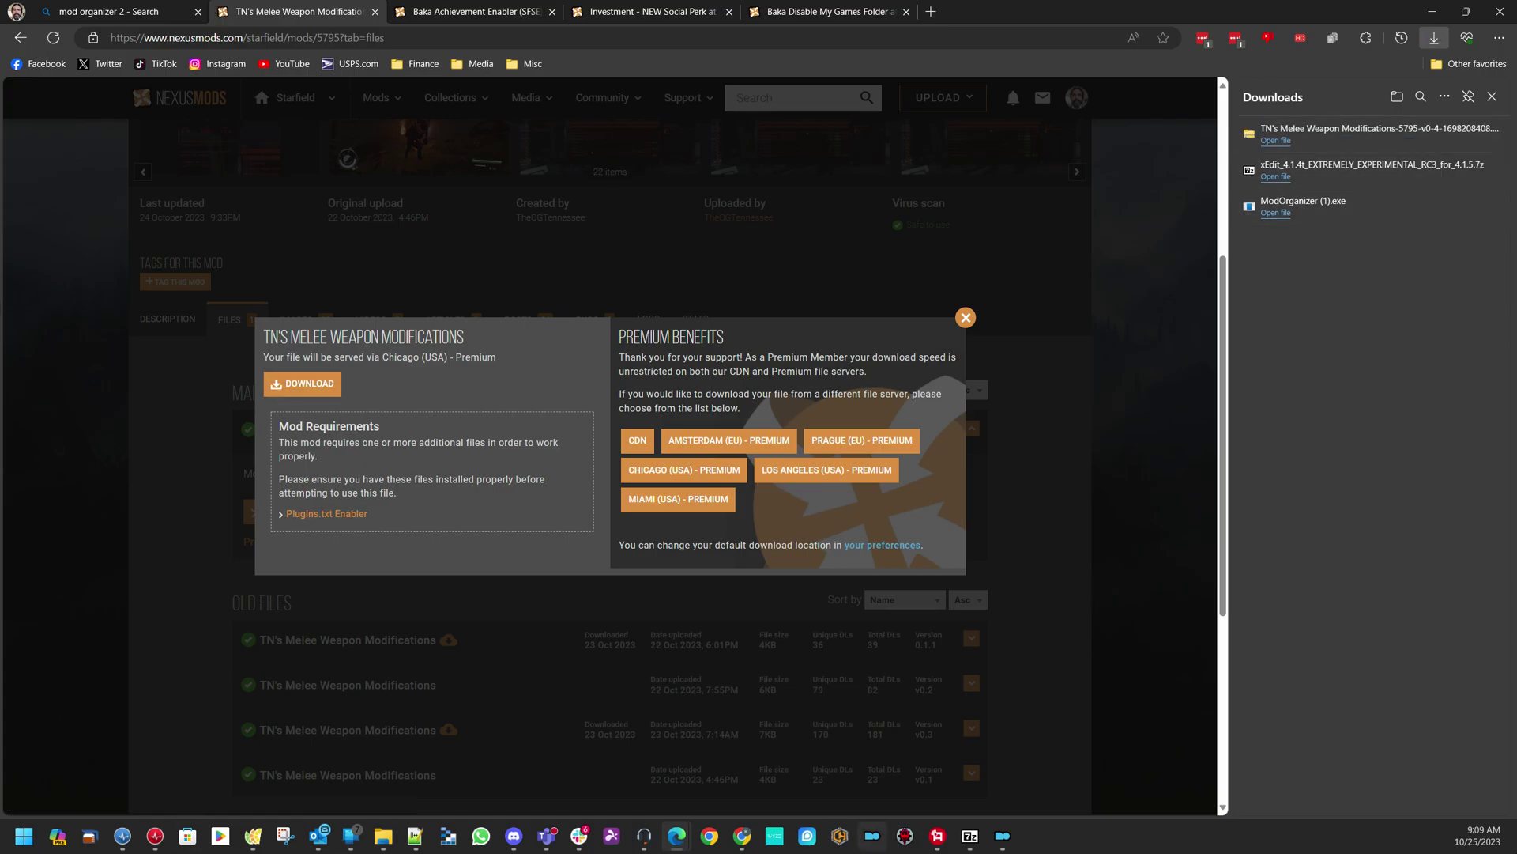
Switch to Mod Organizer, install the downloaded TN's Melee Weapon Modifications archive under its suggested name and enable the mod
left_click(1002, 835)
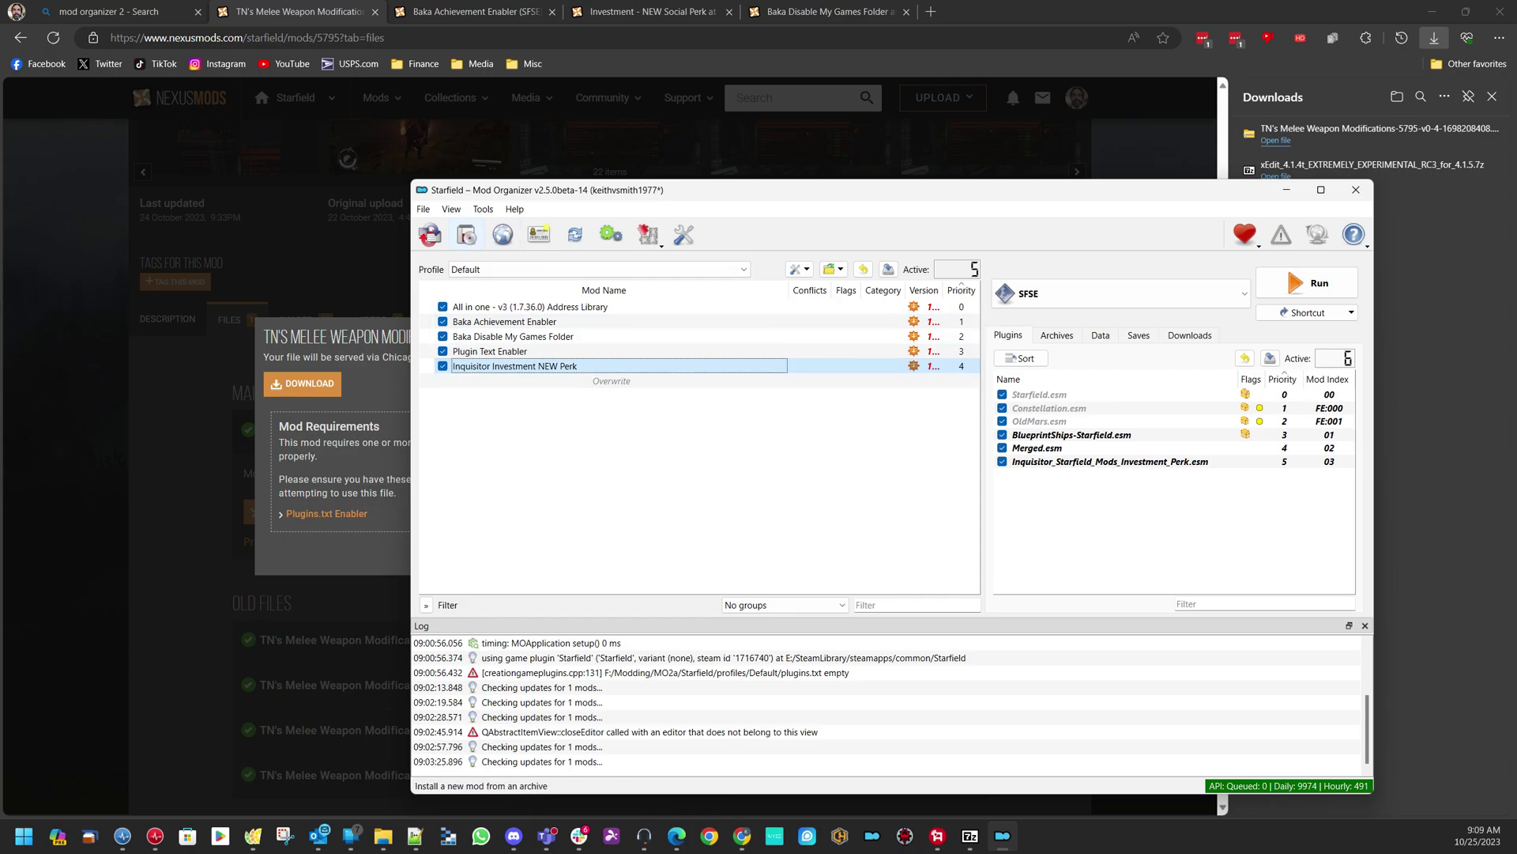
left_click(431, 235)
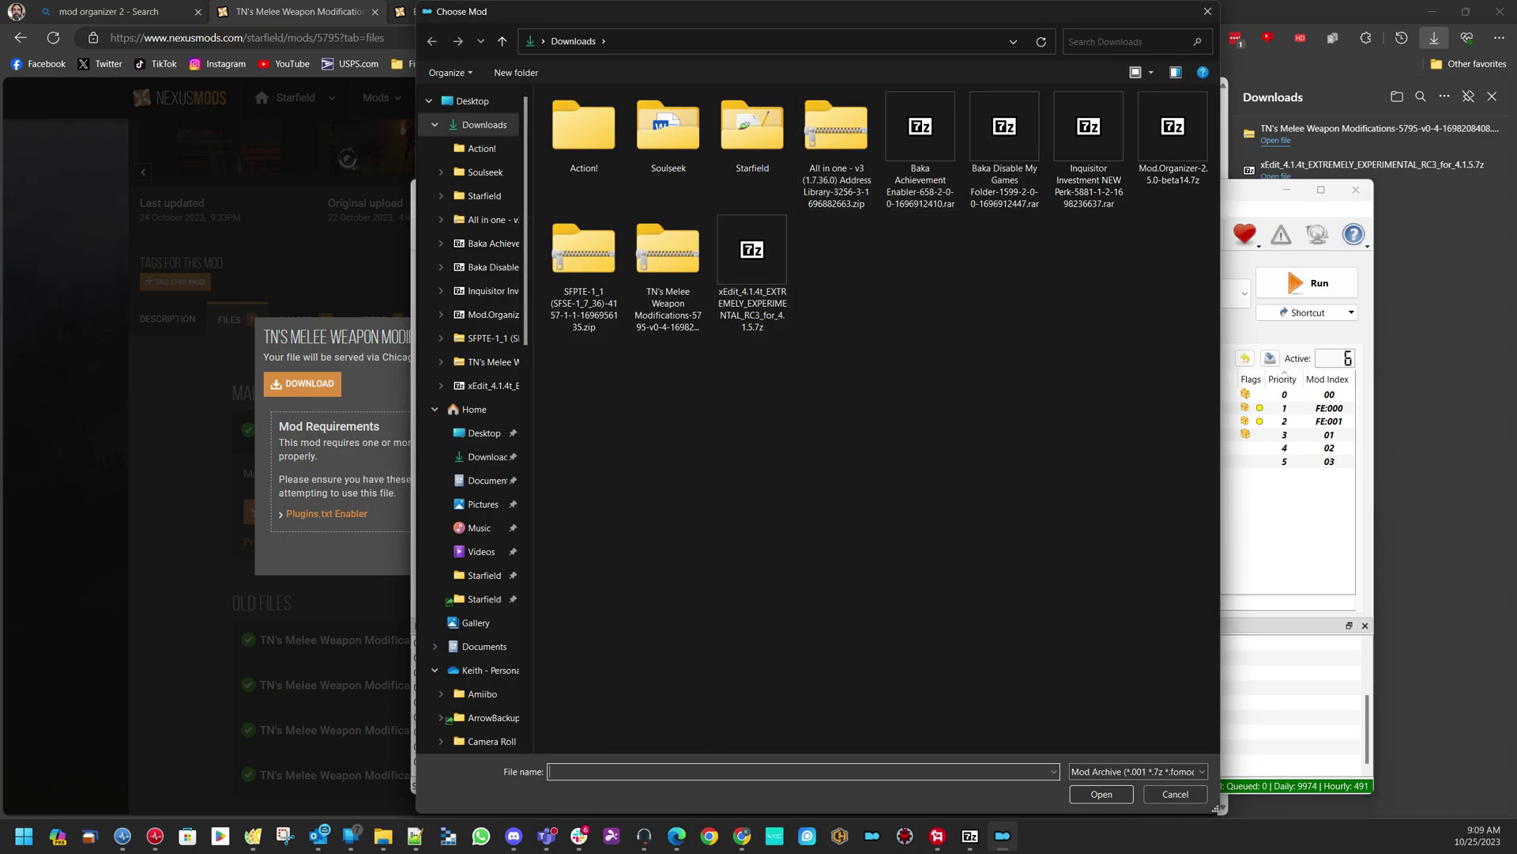
double_click(668, 253)
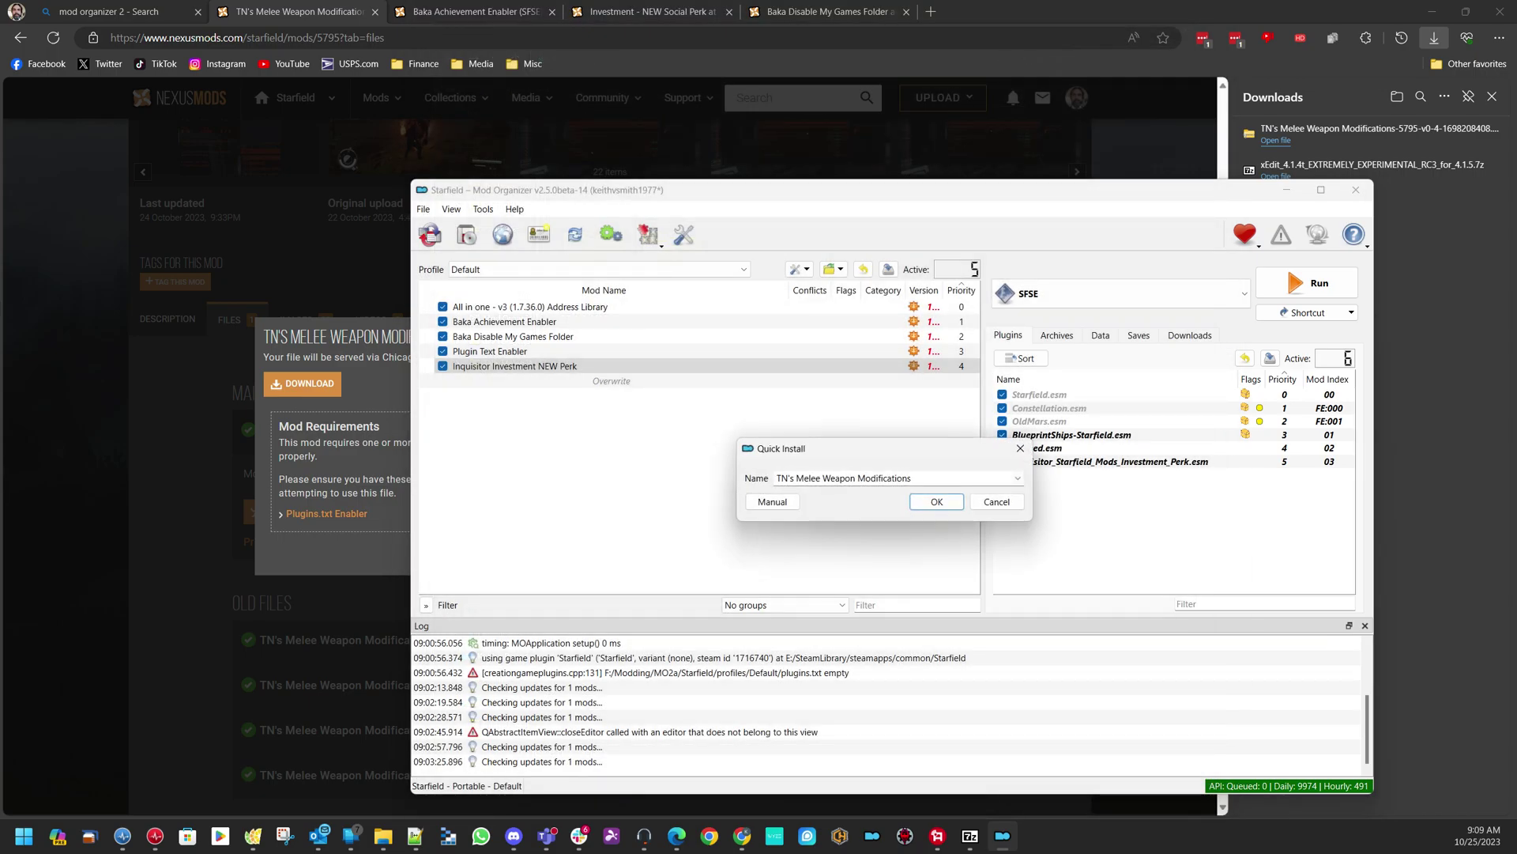
left_click(936, 502)
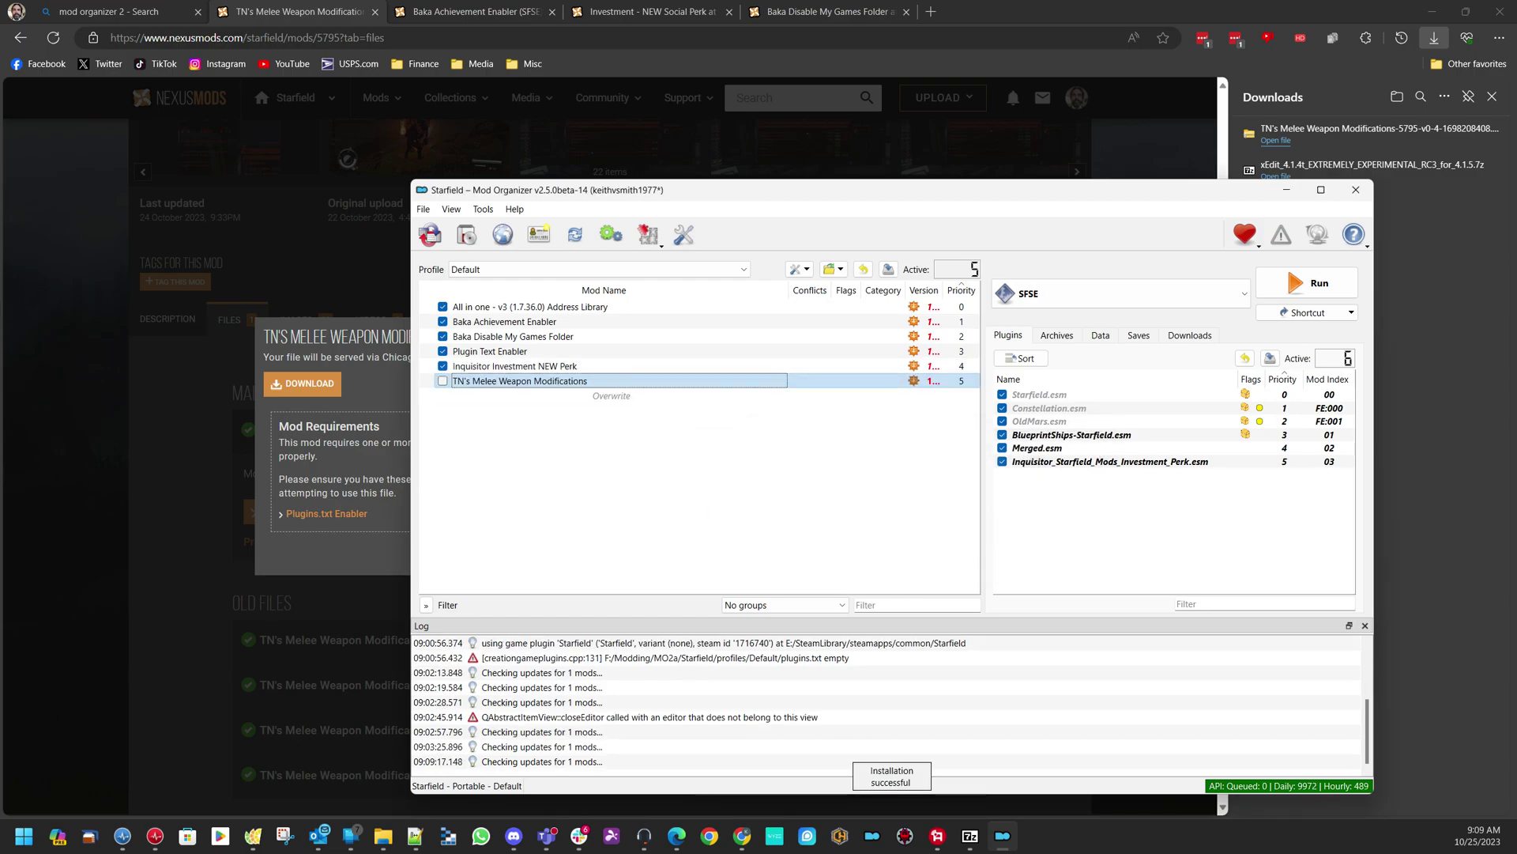
left_click(442, 381)
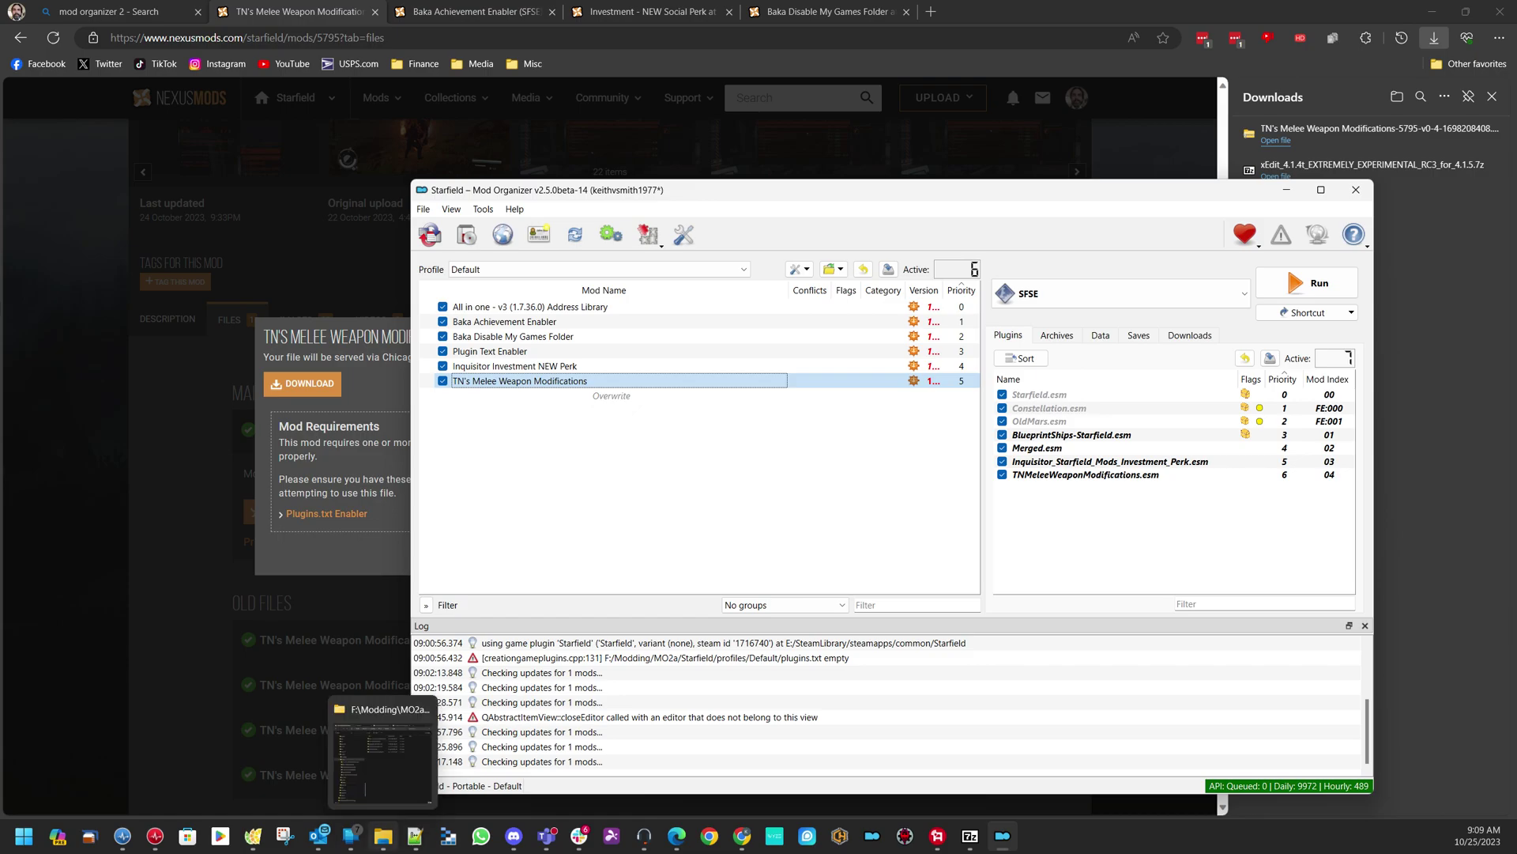
Examine the installed TN's Melee Weapon Modifications folder in File Explorer, compare it with the contents of the downloaded zip, and close the zip
left_click(383, 835)
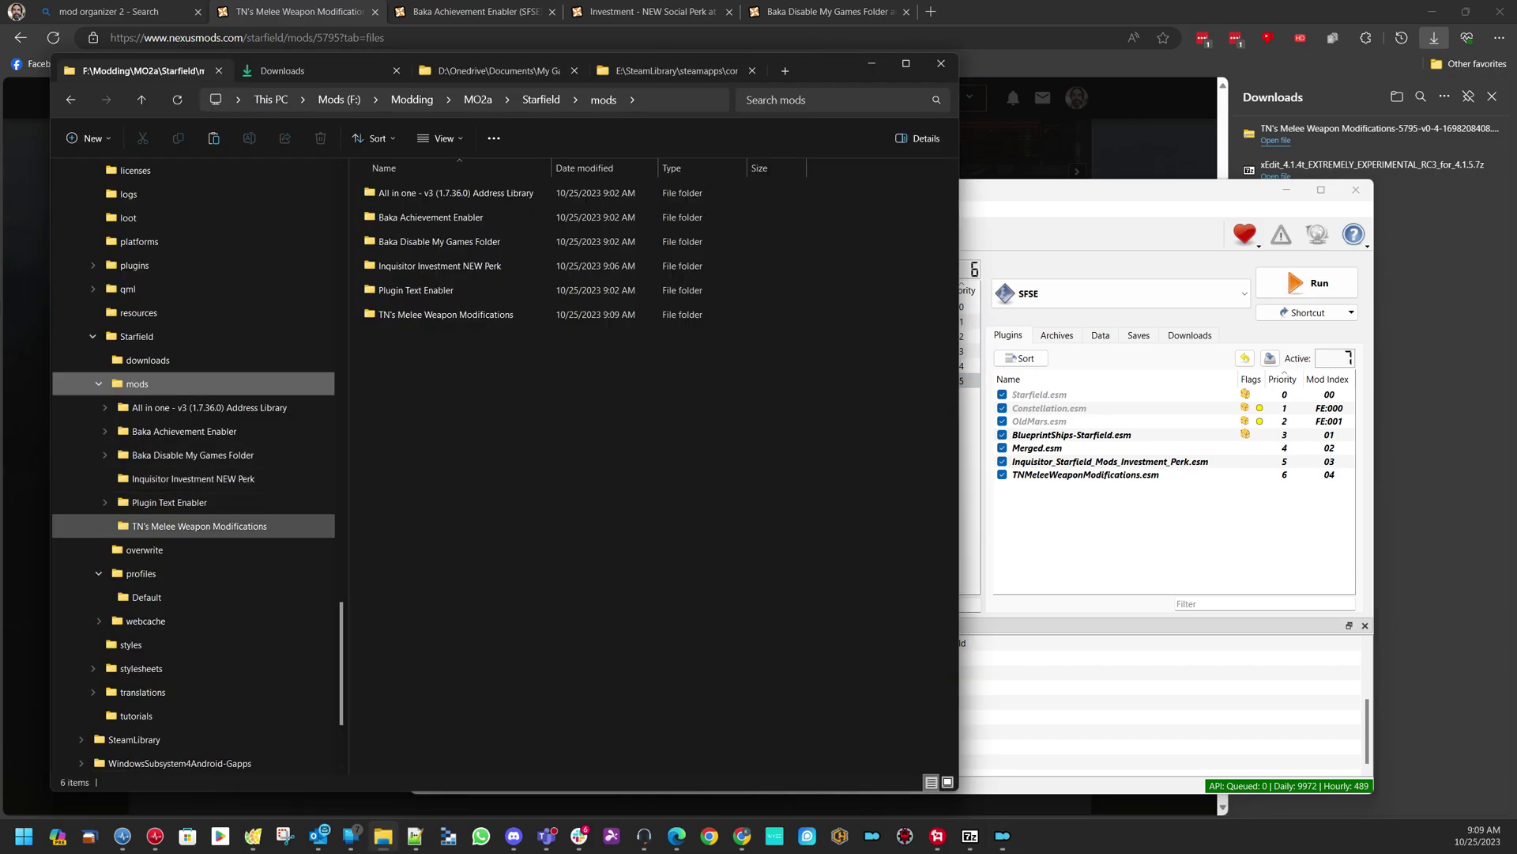
left_click(200, 525)
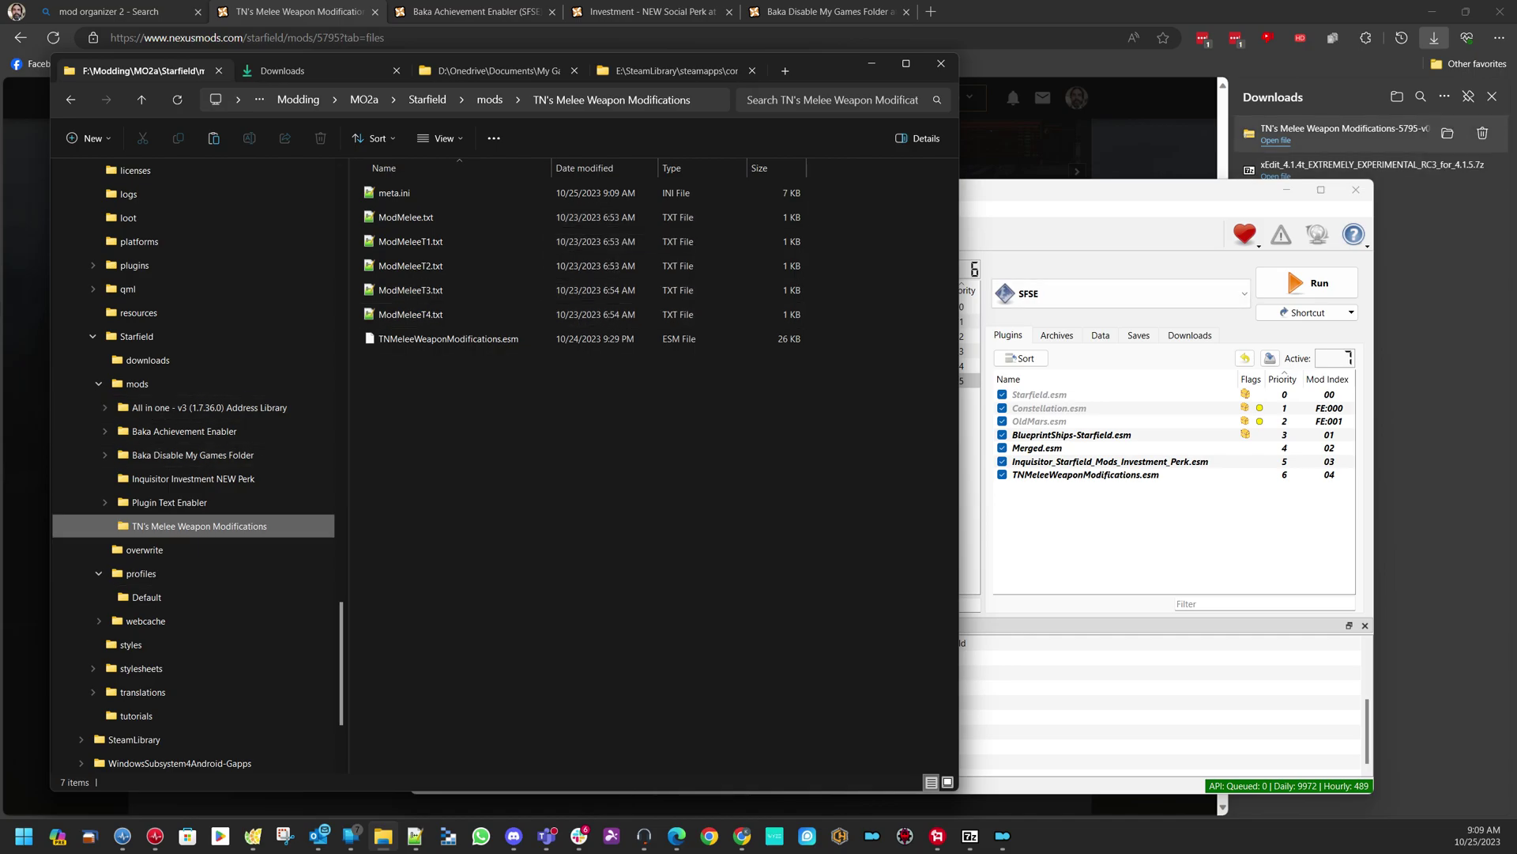
left_click(1276, 139)
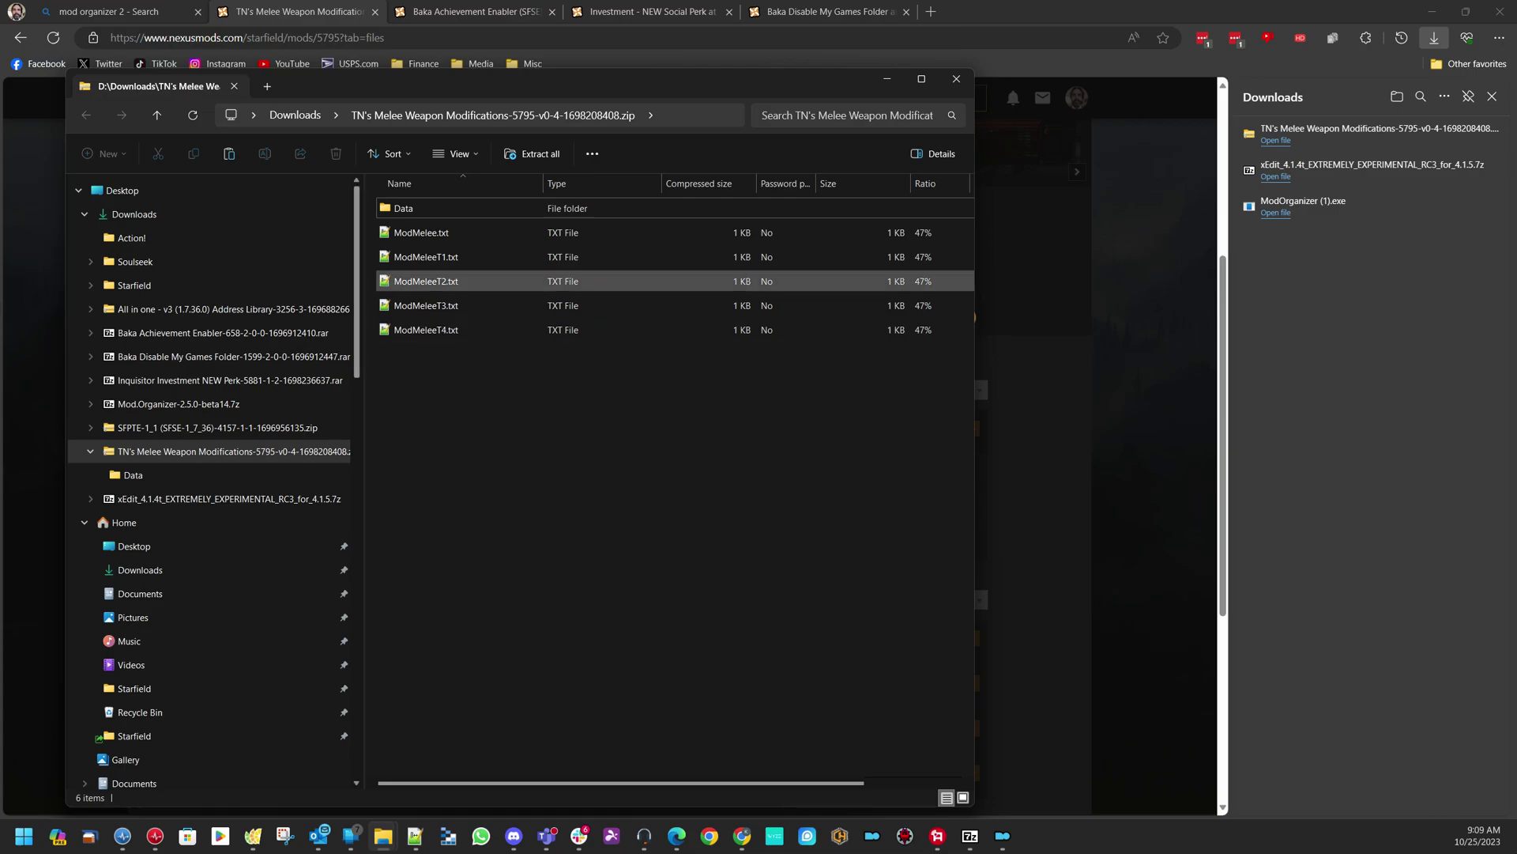
left_click(956, 78)
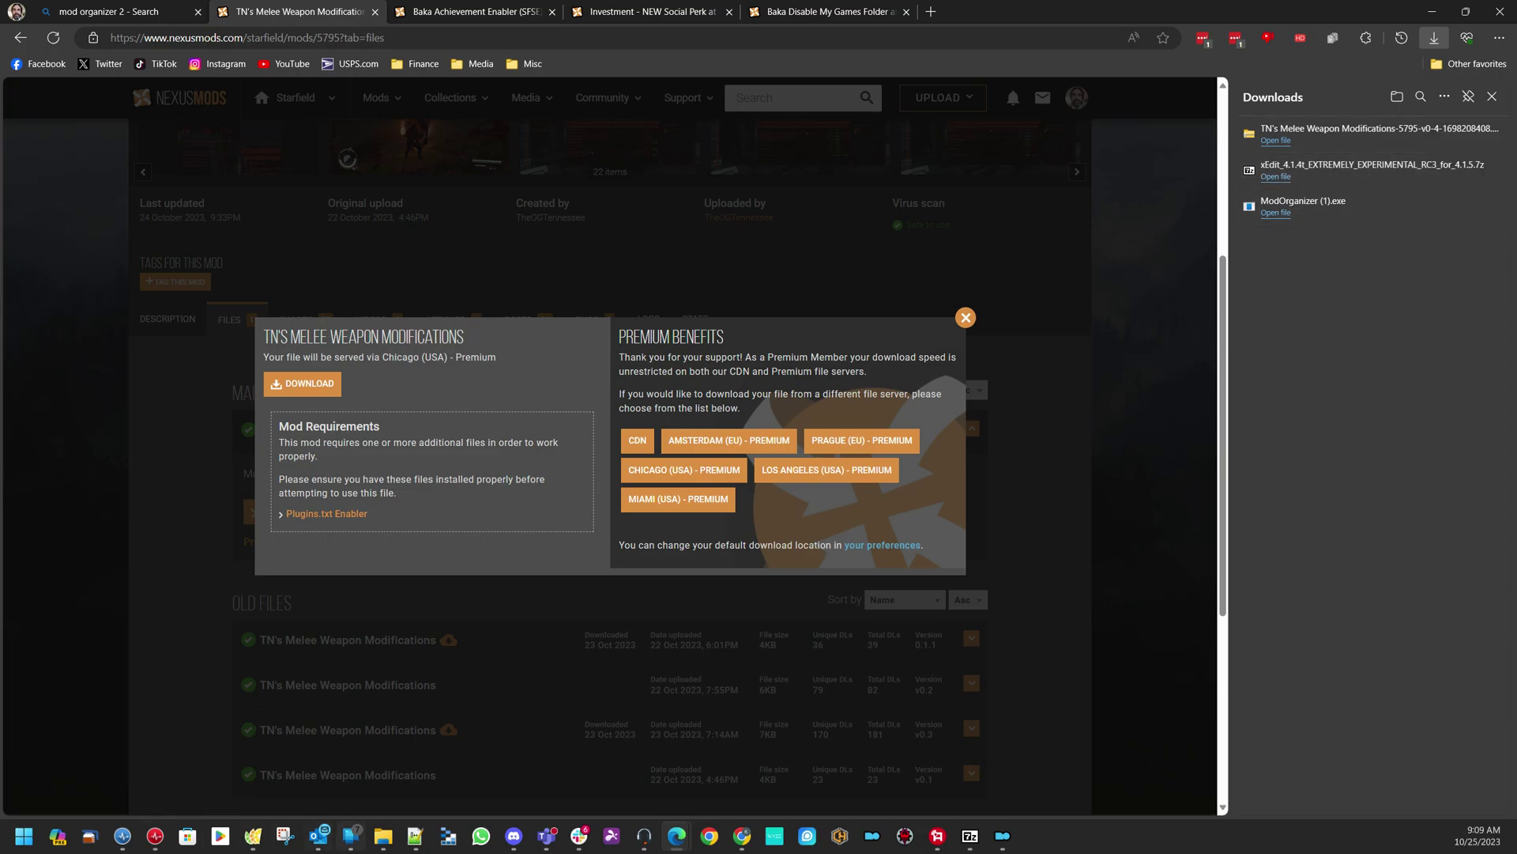
Open the Inquisitor Investment NEW Perk archive from Downloads, view the contents of its Data folder, and close it
left_click(384, 836)
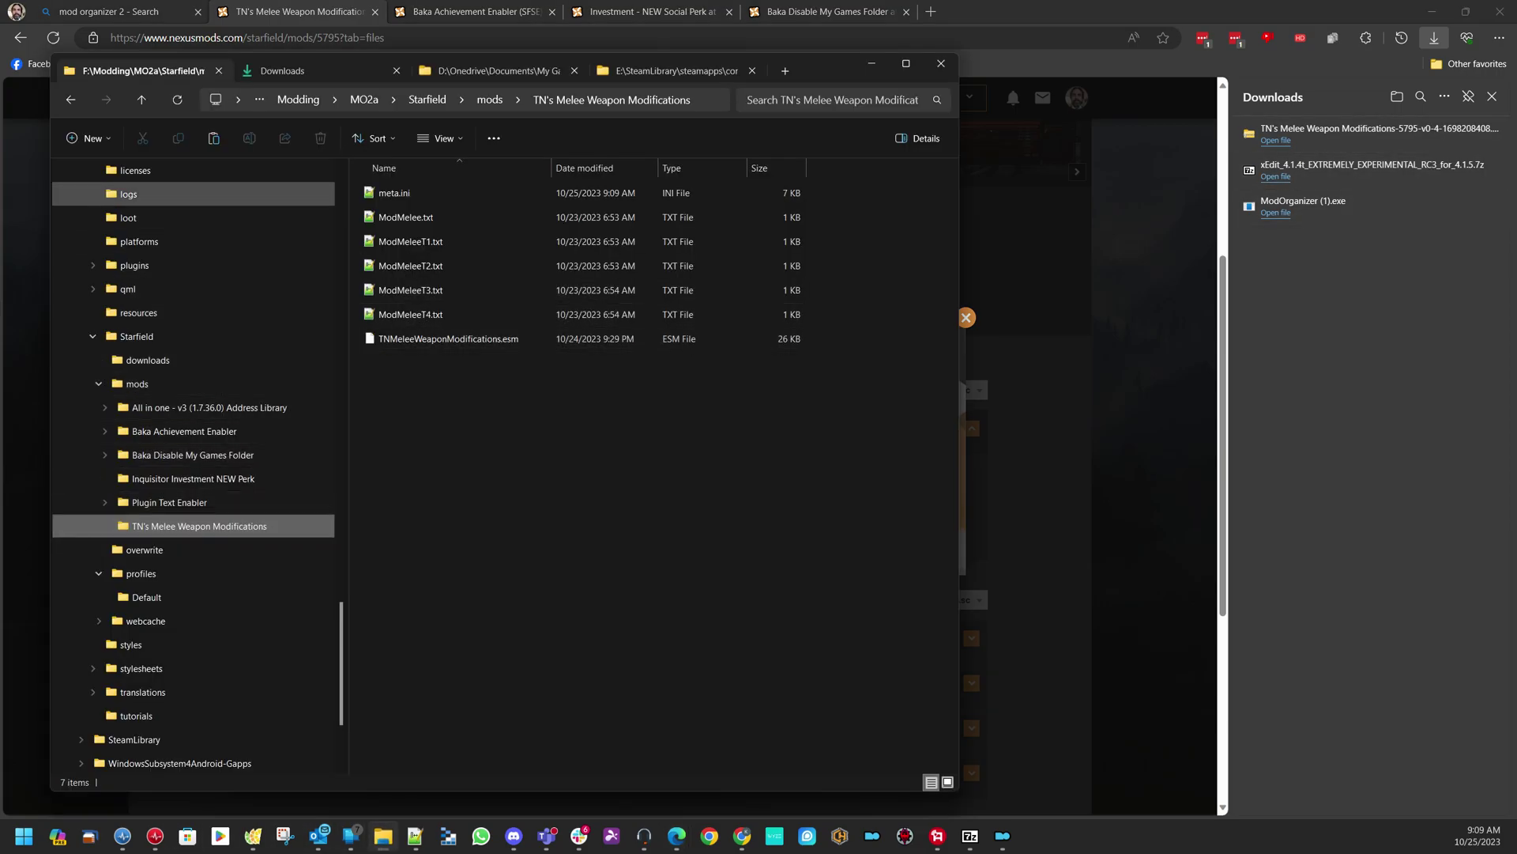
left_click(282, 71)
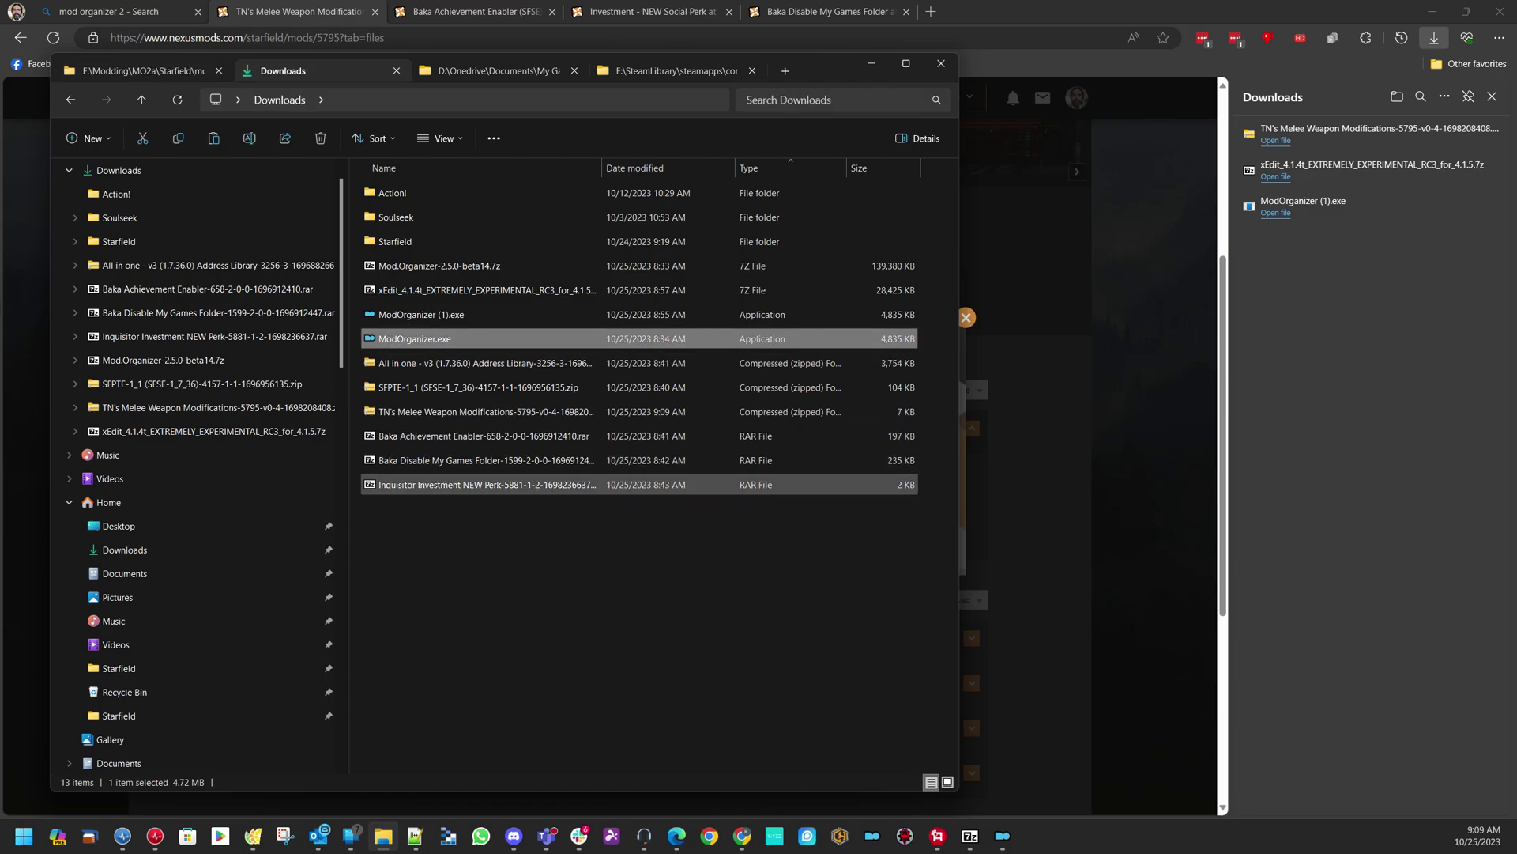
double_click(482, 484)
double_click(714, 248)
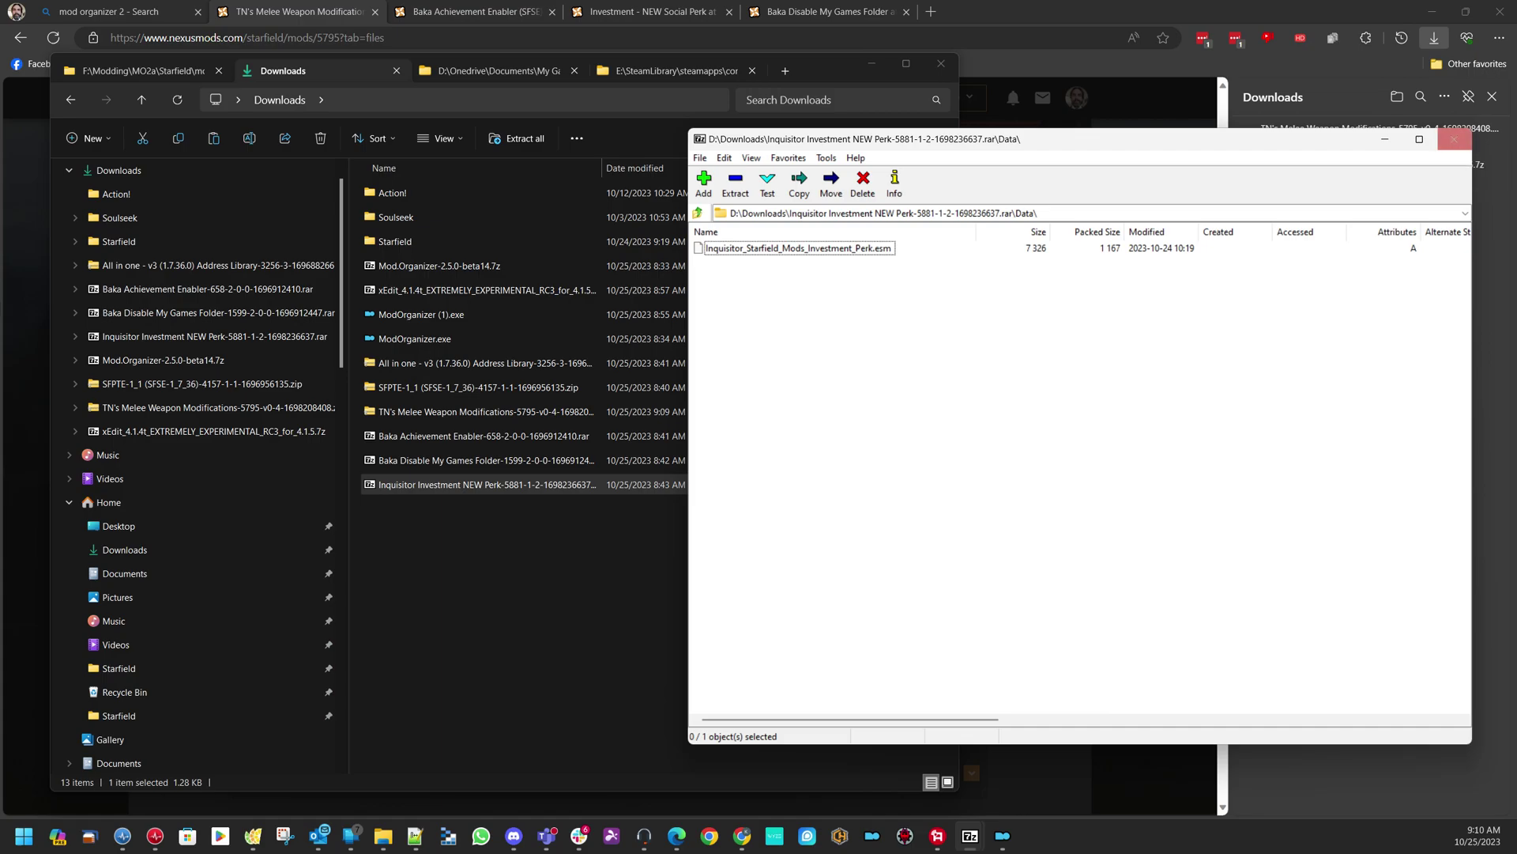
left_click(1454, 139)
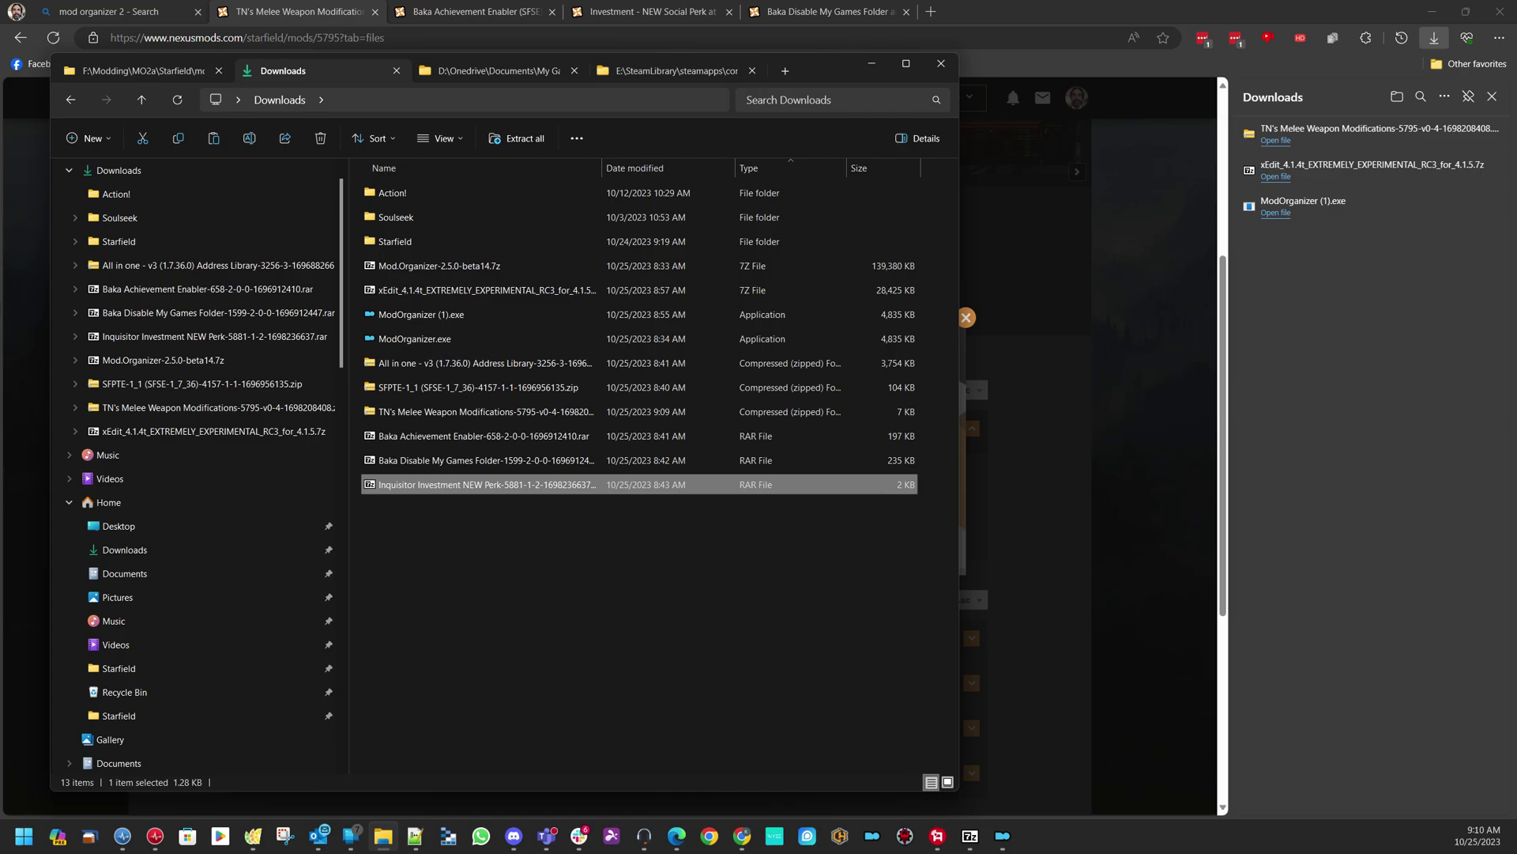
mouse_move(937, 835)
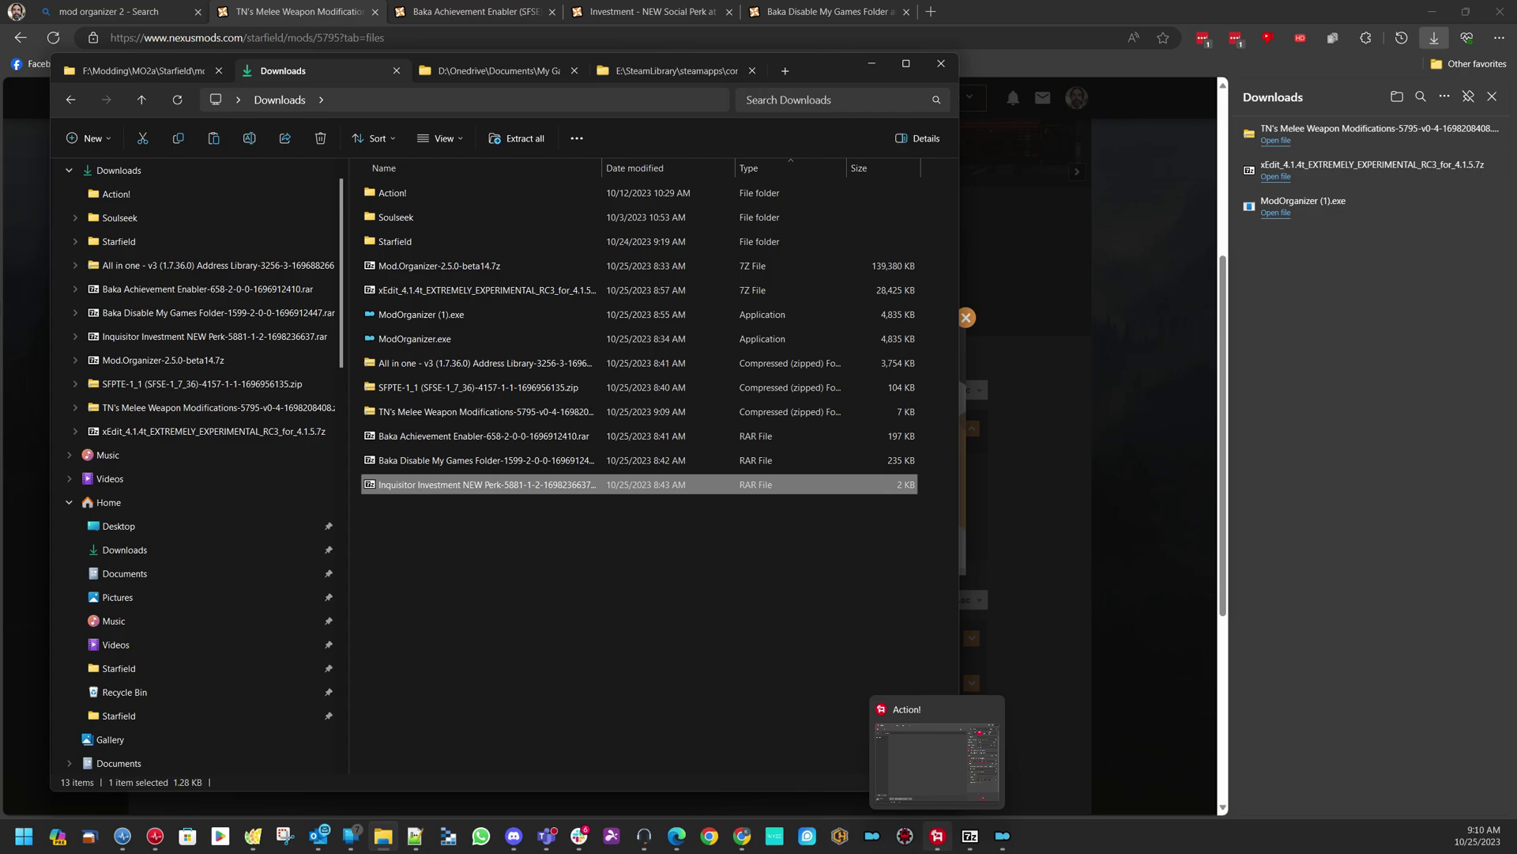